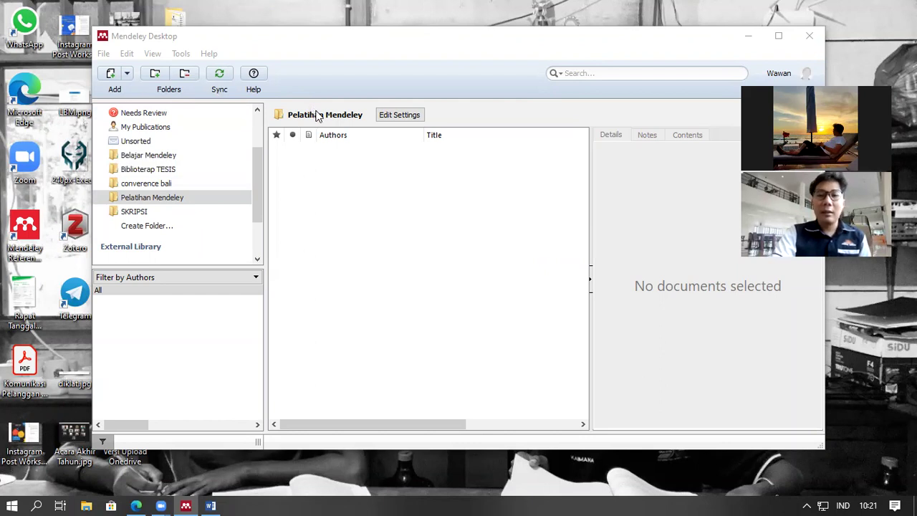
# Step: Look at the Mendeley citation tools in the Word document, close Word, and check the Word plugin option in Mendeley Desktop
pyautogui.click(214, 503)
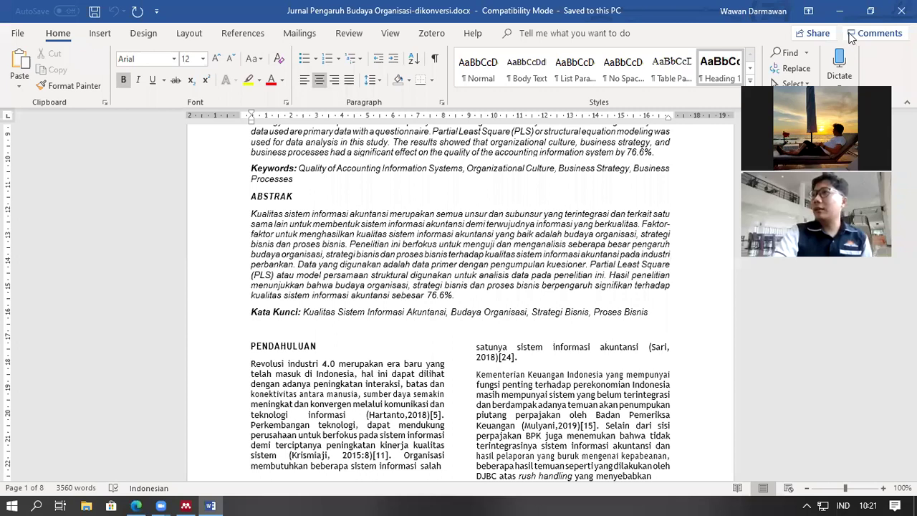
pyautogui.click(236, 34)
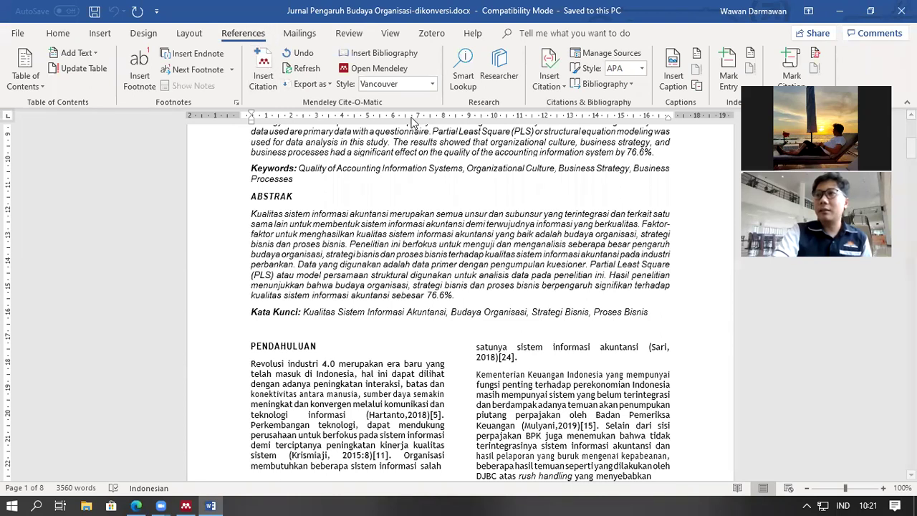
pyautogui.click(902, 11)
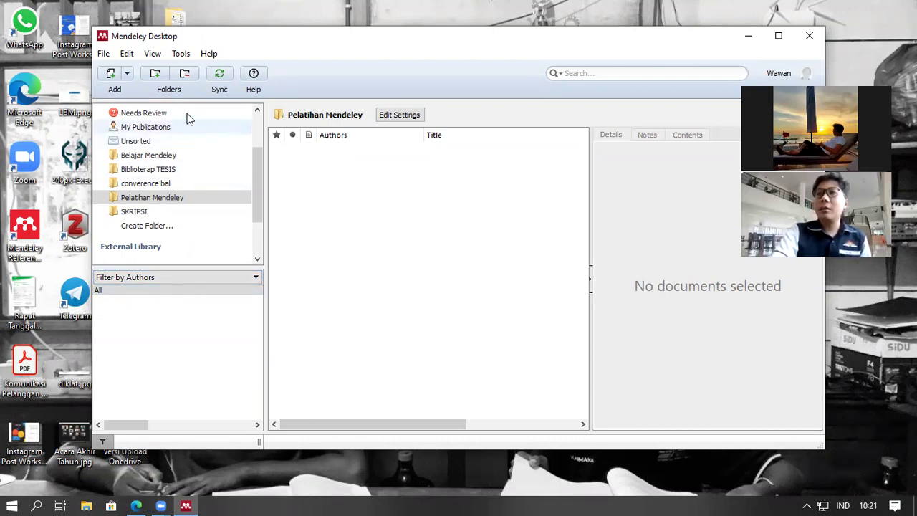
pyautogui.click(181, 58)
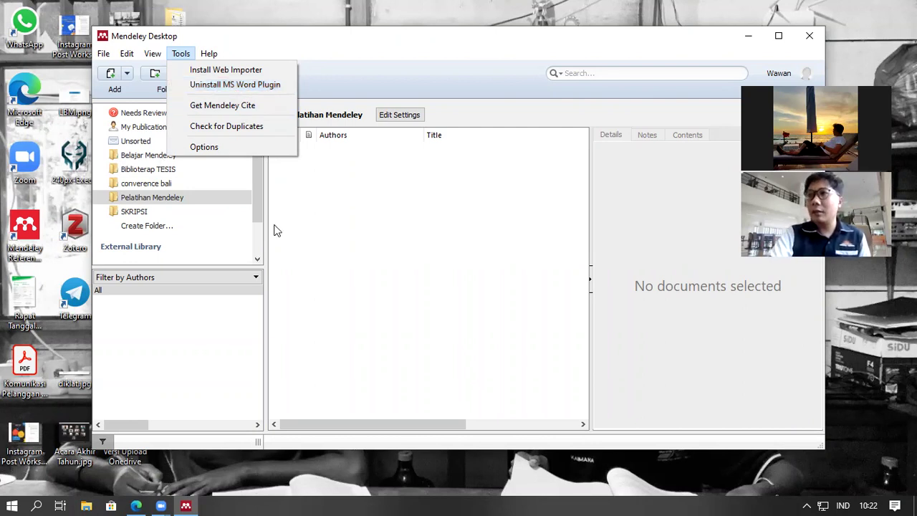
# Step: Find Word through the Windows search and reopen the document Jurnal Pengaruh Budaya Organisasi-dikonversi.docx
pyautogui.click(32, 504)
pyautogui.write('word')
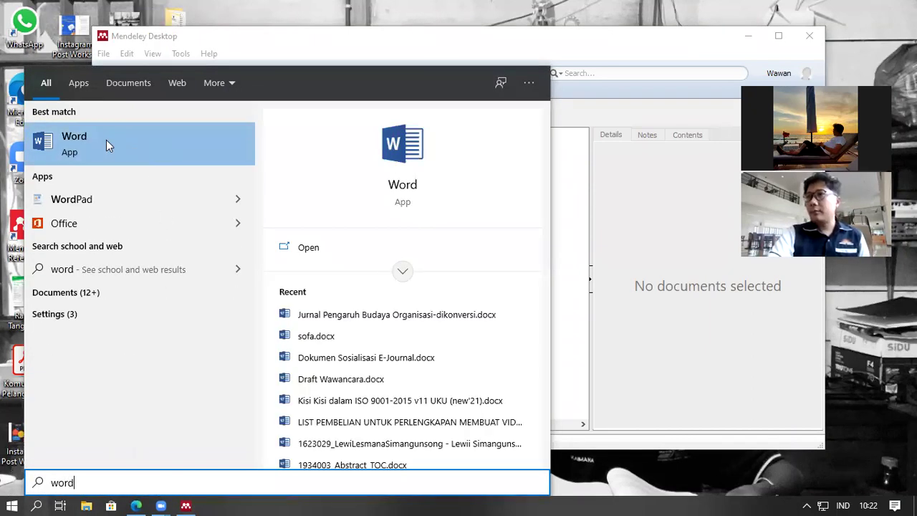
pyautogui.click(106, 143)
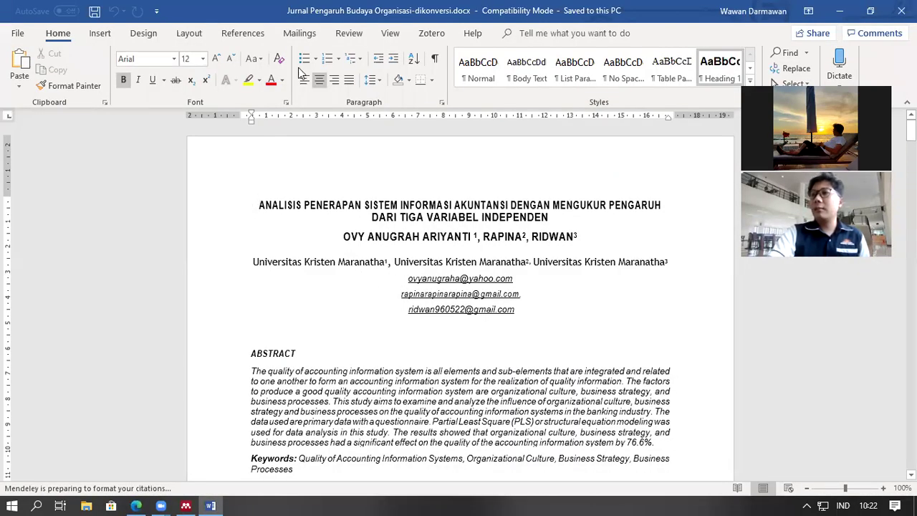
# Step: Show the Mendeley citation tools in the document and view the list of available citation styles without choosing one
pyautogui.click(242, 34)
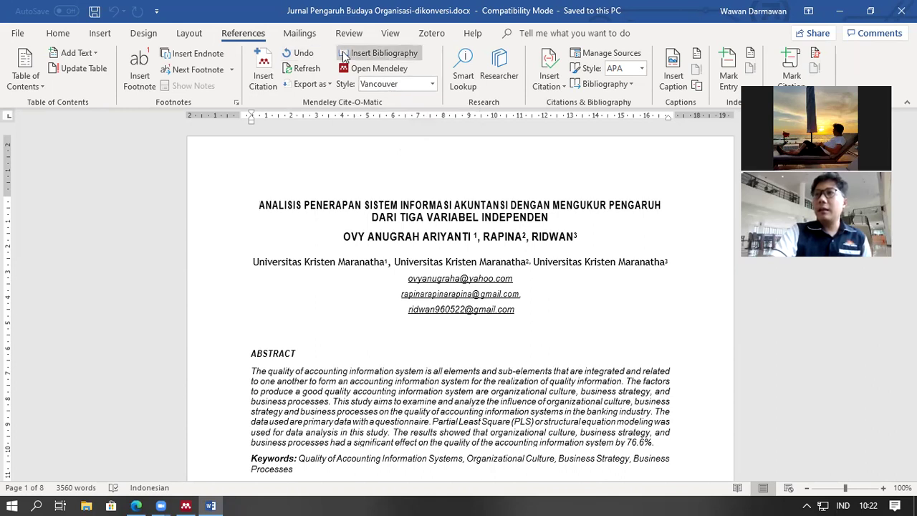
pyautogui.click(399, 87)
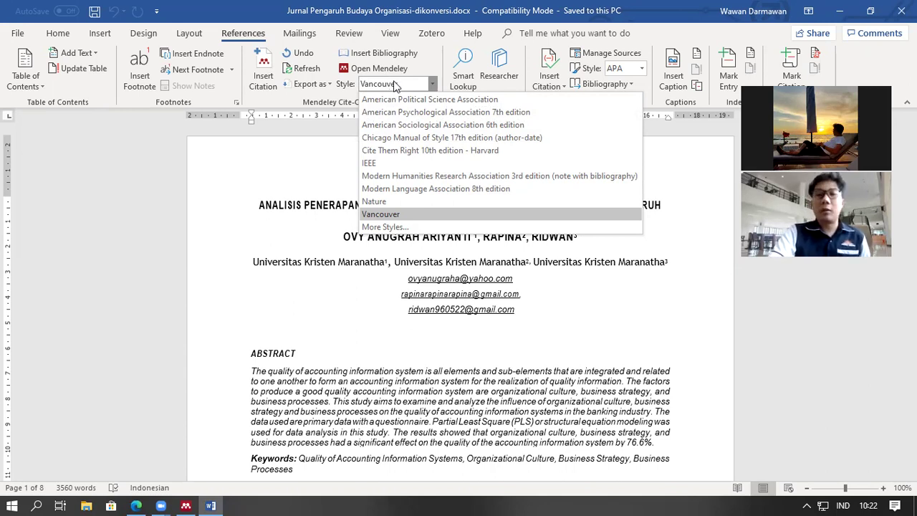
pyautogui.click(413, 316)
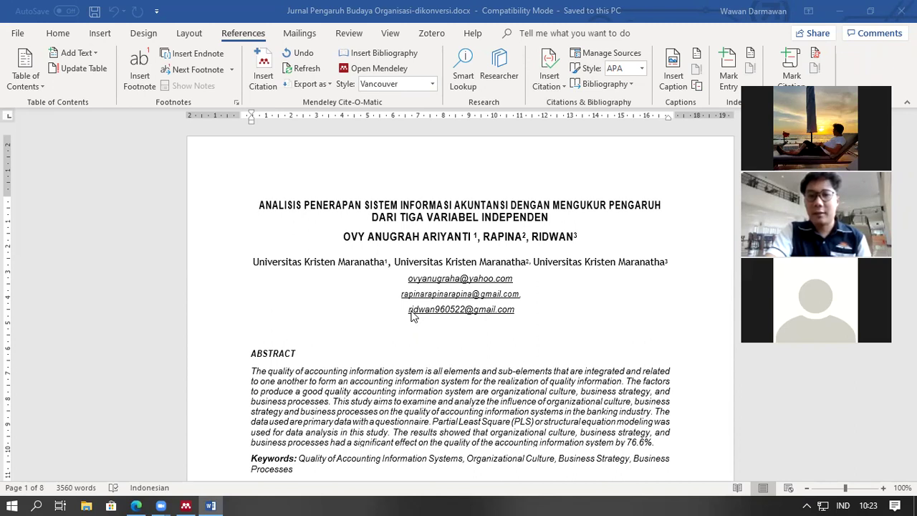
pyautogui.click(338, 190)
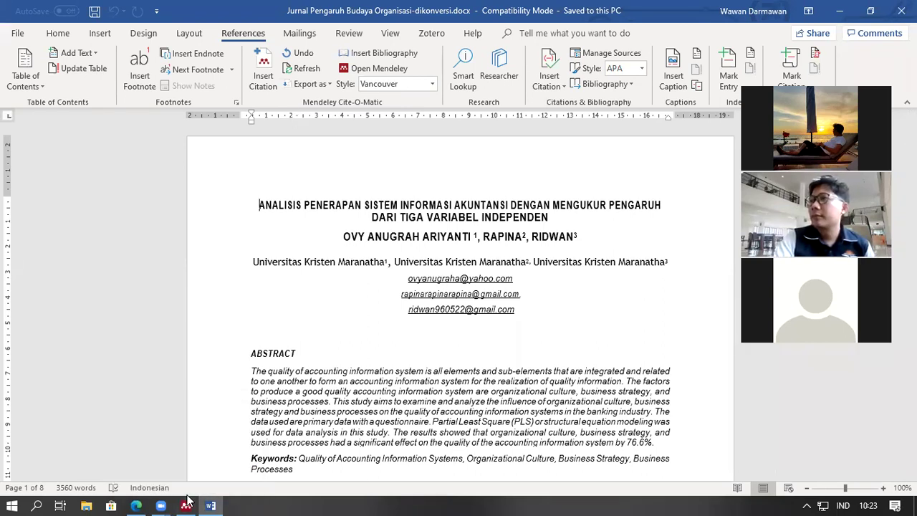
pyautogui.click(342, 292)
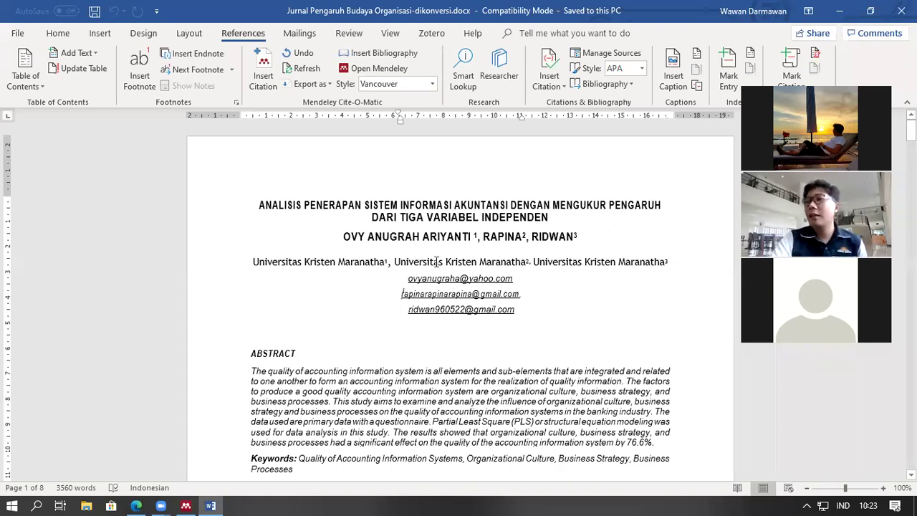
# Step: Switch to Mendeley Desktop, maximize its window and select the Pelatihan Mendeley folder in My Library
pyautogui.click(841, 20)
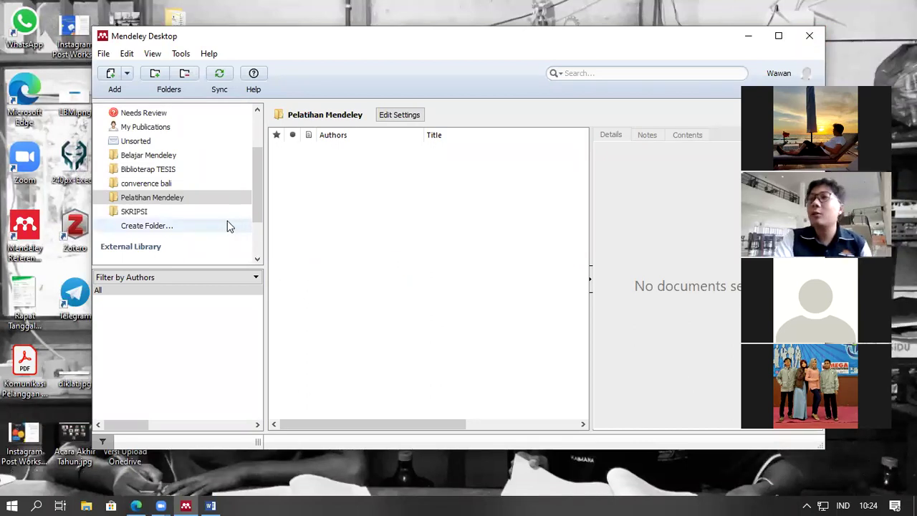
pyautogui.click(778, 35)
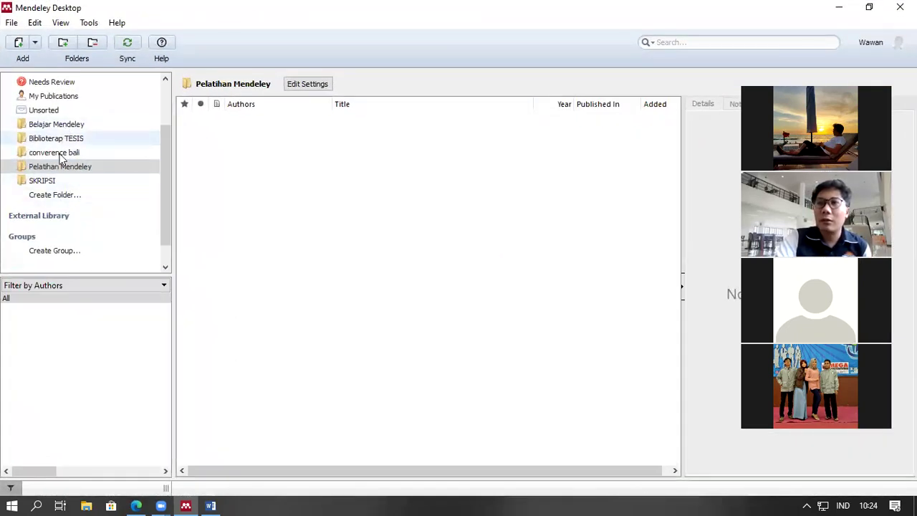
pyautogui.scroll(2, 111, 195)
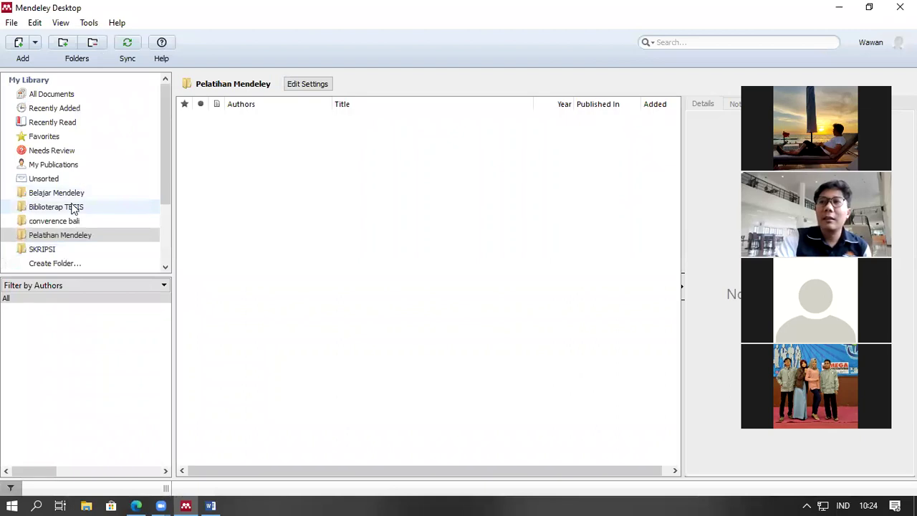
pyautogui.scroll(-1, 70, 211)
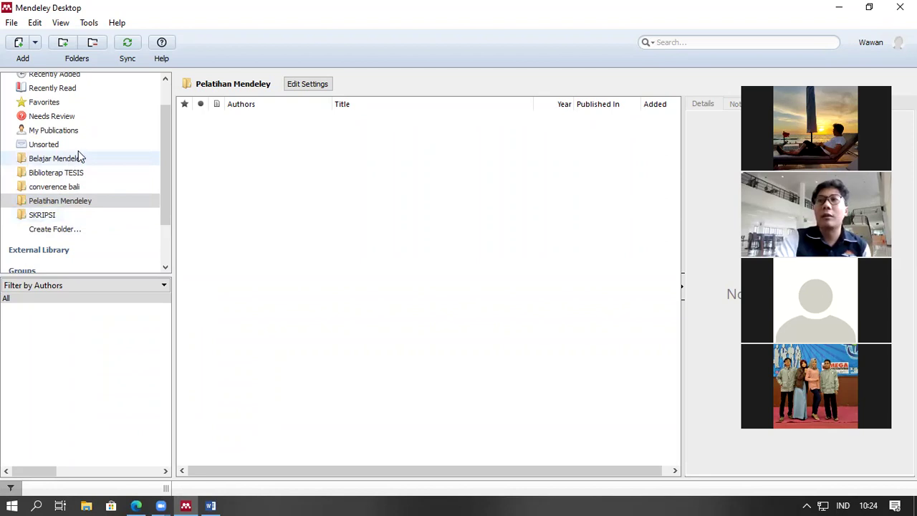
pyautogui.click(83, 203)
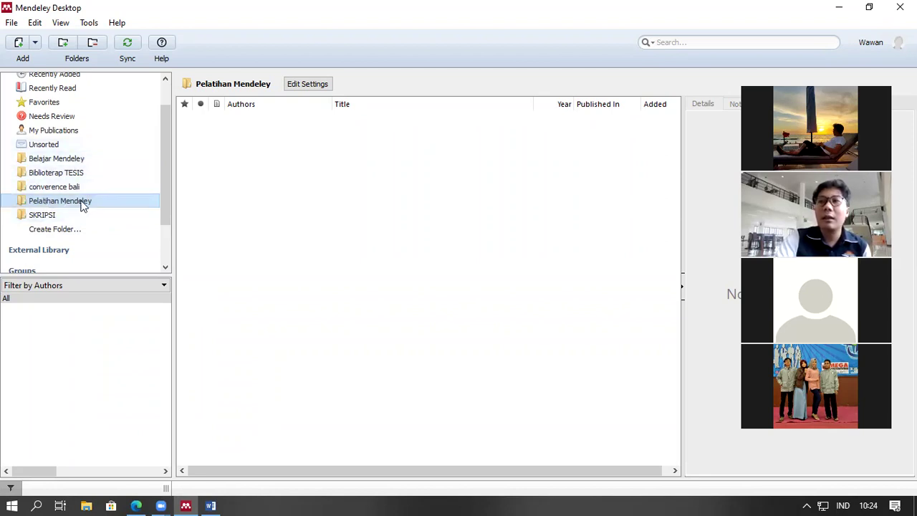
pyautogui.scroll(1, 107, 169)
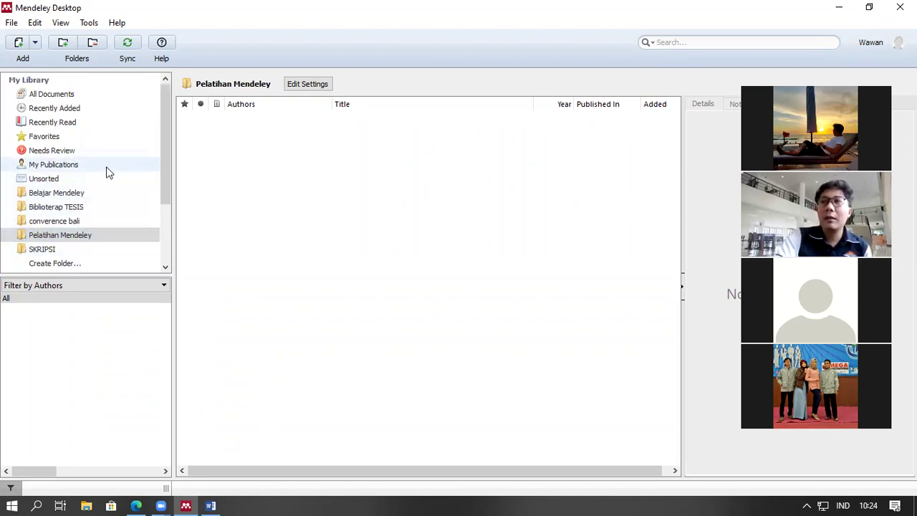
# Step: Display all documents in the Mendeley library and browse through the reference list
pyautogui.click(51, 97)
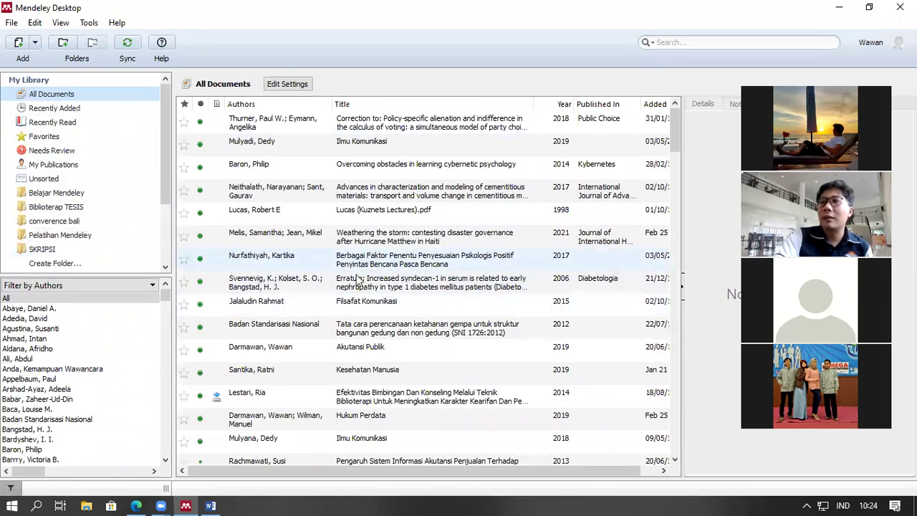
pyautogui.scroll(-1, 364, 296)
pyautogui.scroll(-3, 364, 295)
pyautogui.scroll(-15, 362, 301)
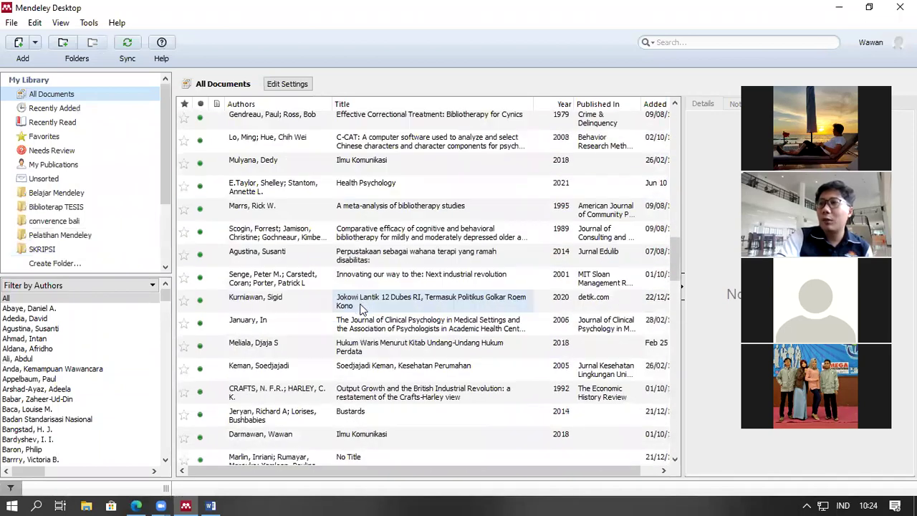
pyautogui.scroll(10, 361, 313)
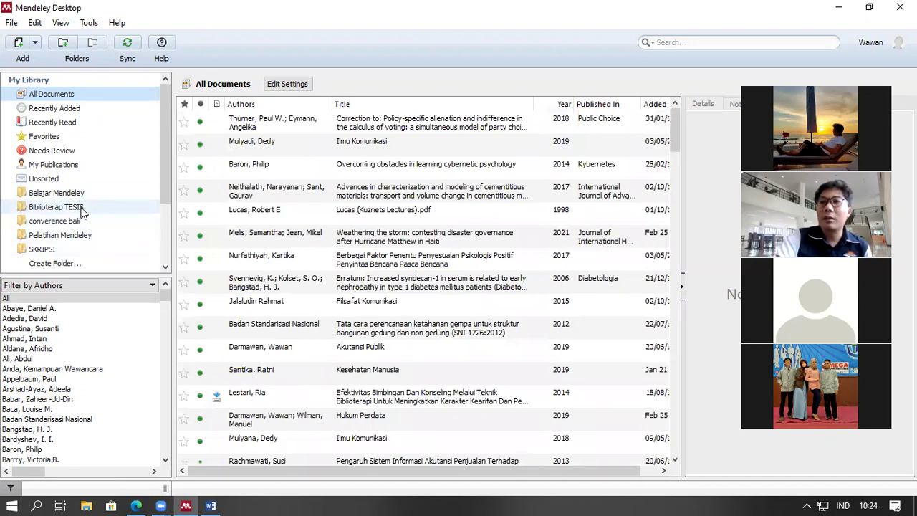
# Step: View the contents of the SKRIPSI, Belajar Mendeley and Pelatihan Mendeley folders one after another
pyautogui.click(73, 247)
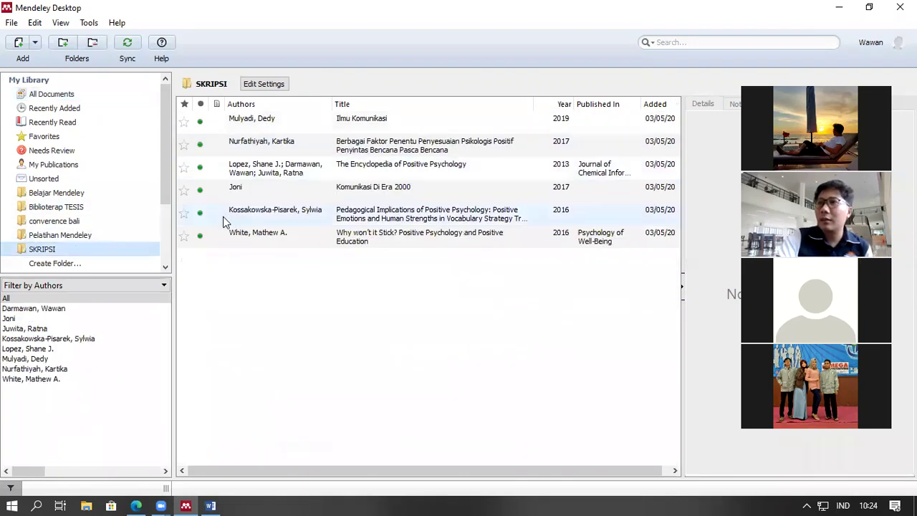
pyautogui.click(90, 195)
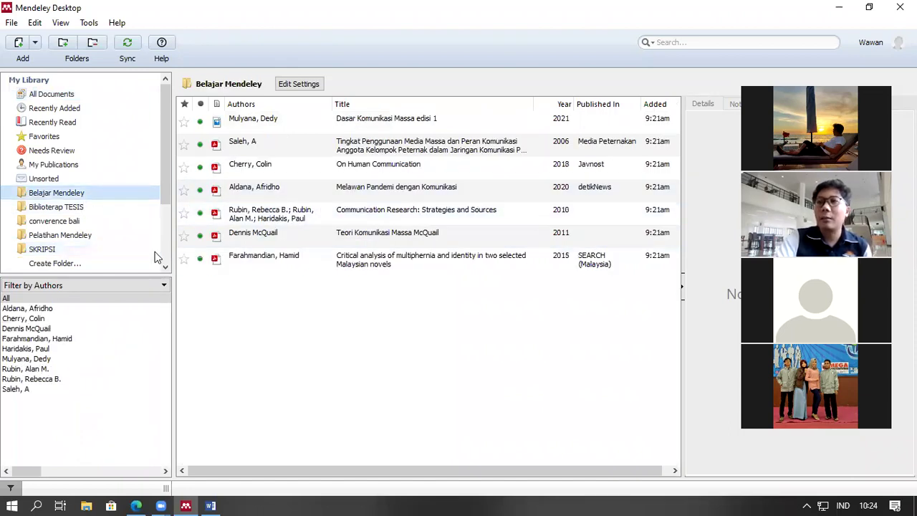
pyautogui.click(87, 238)
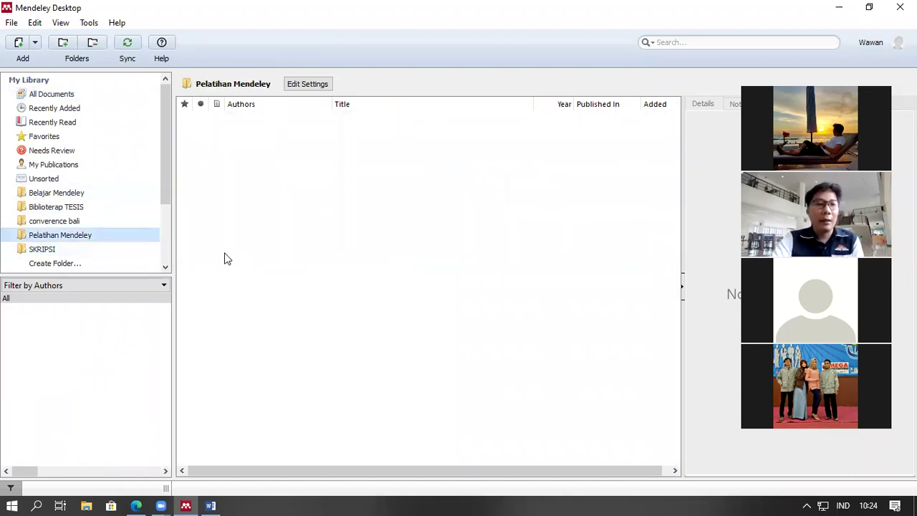
# Step: Switch back to the Word document and review its opening page down to the in-text citations in the PENDAHULUAN section
pyautogui.click(211, 505)
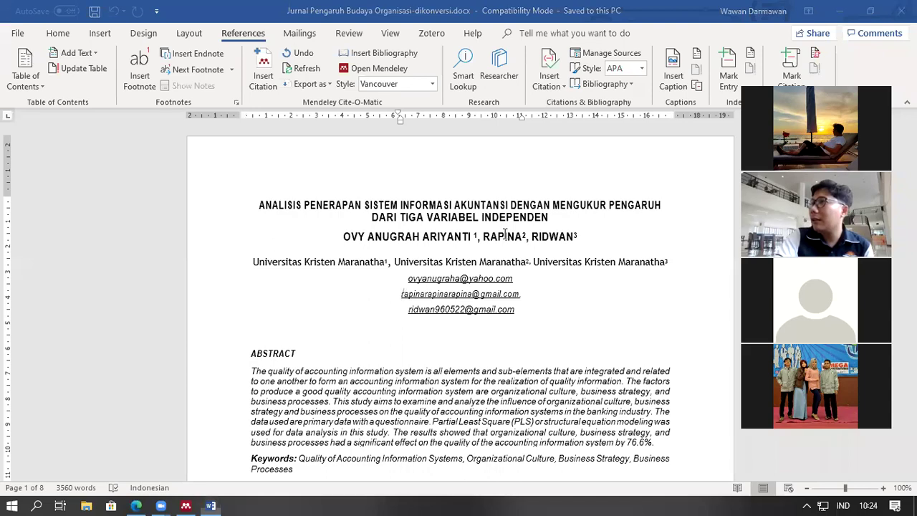
pyautogui.scroll(-3, 526, 307)
pyautogui.scroll(-7, 527, 307)
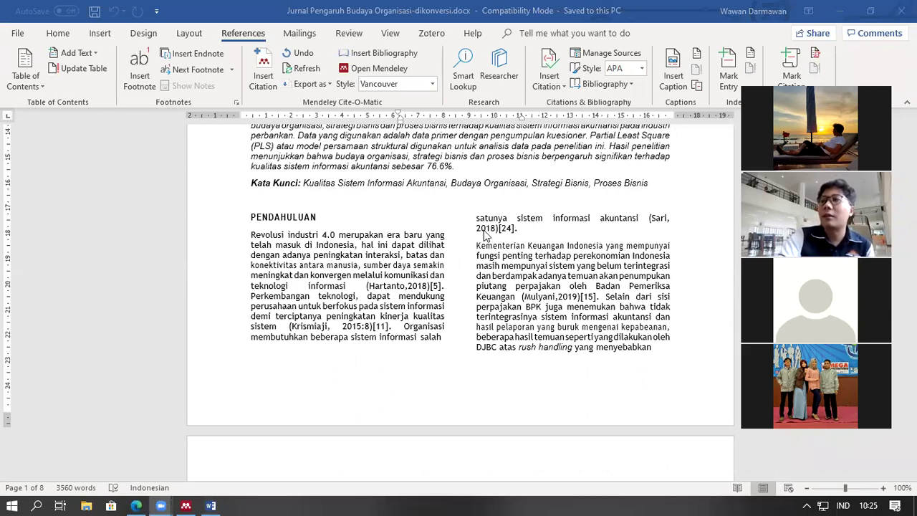
pyautogui.scroll(4, 403, 252)
pyautogui.scroll(7, 403, 252)
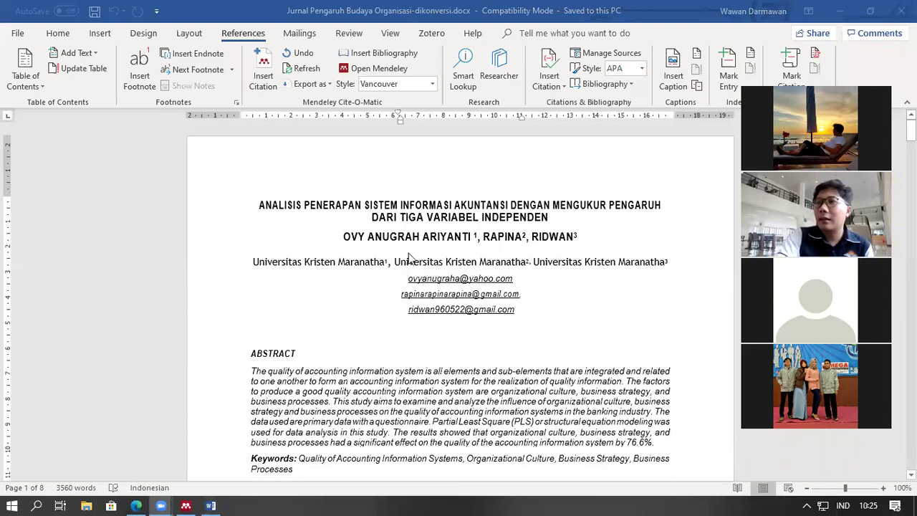
pyautogui.scroll(-4, 407, 255)
pyautogui.scroll(-7, 410, 259)
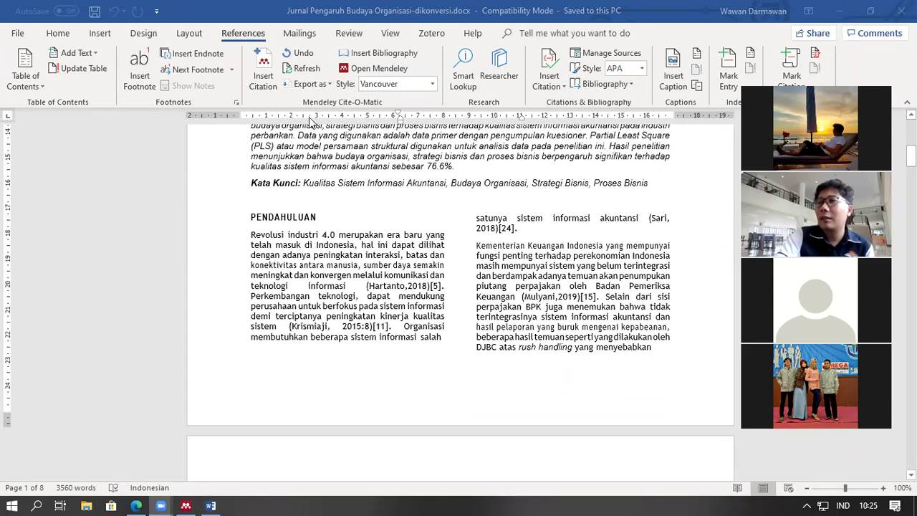
# Step: Set the Mendeley citation style of the document to IEEE and dismiss the sign-in message
pyautogui.click(415, 86)
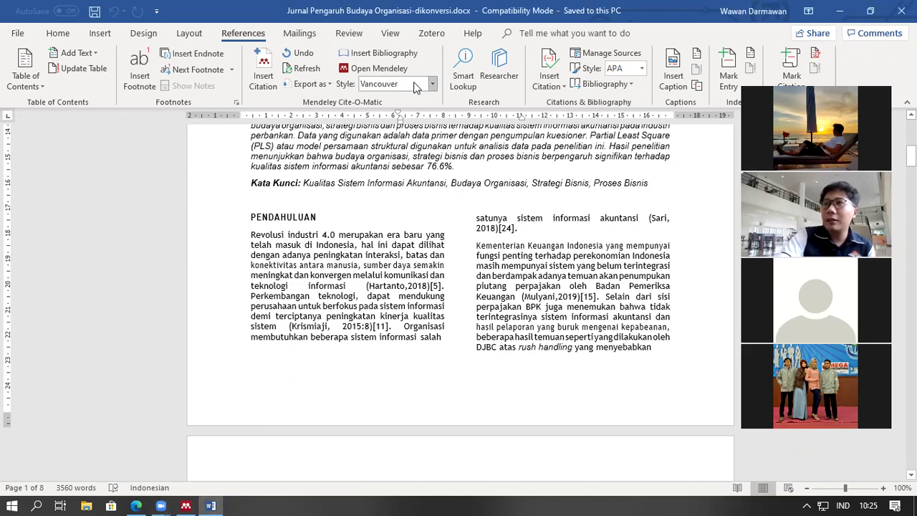
pyautogui.click(415, 85)
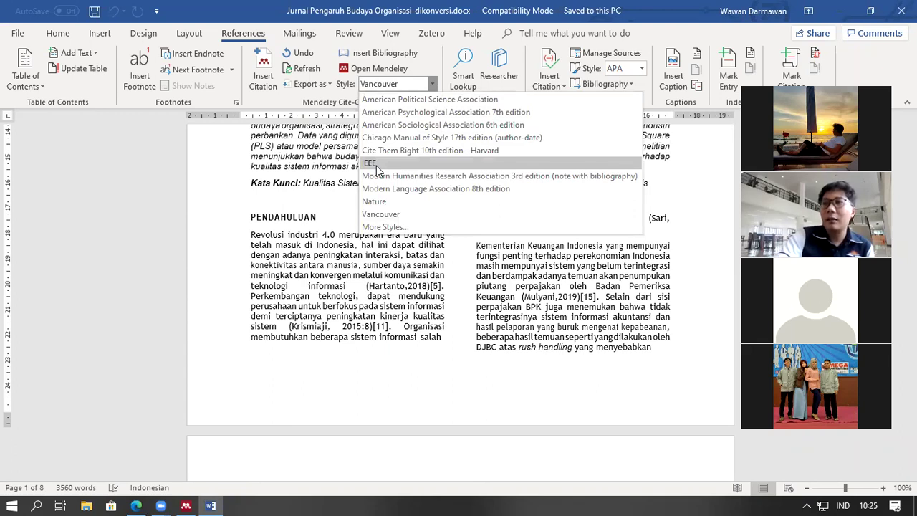
pyautogui.click(377, 166)
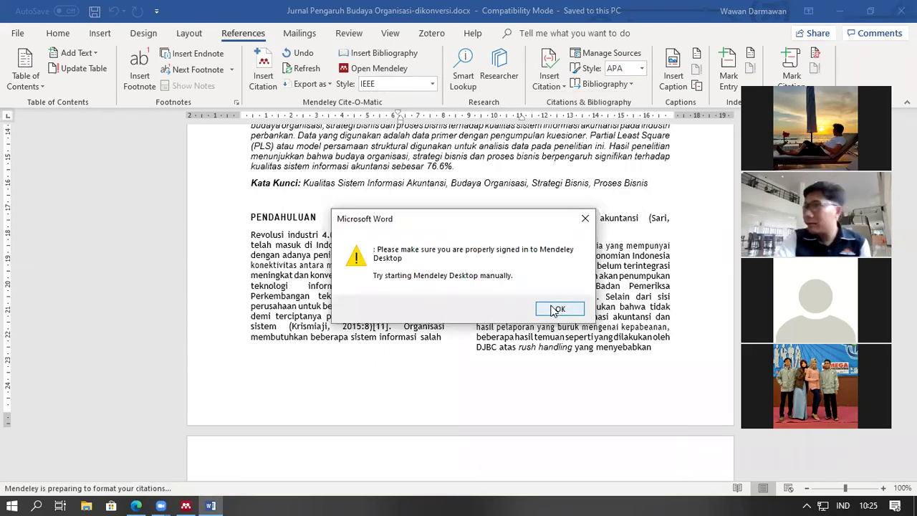
pyautogui.click(555, 310)
# Step: Open Mendeley's additional citation styles, browse the installed ones, close the dialog and return to the first page of the Word document
pyautogui.click(393, 85)
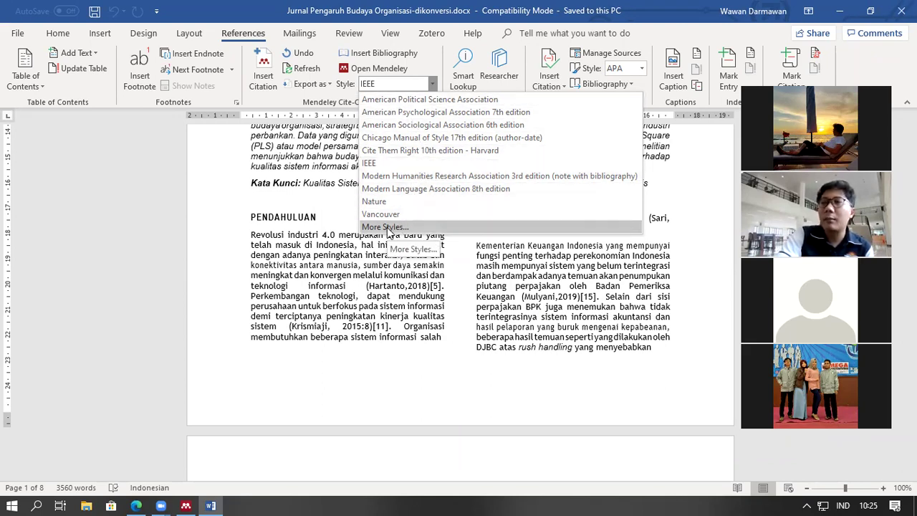
pyautogui.click(387, 227)
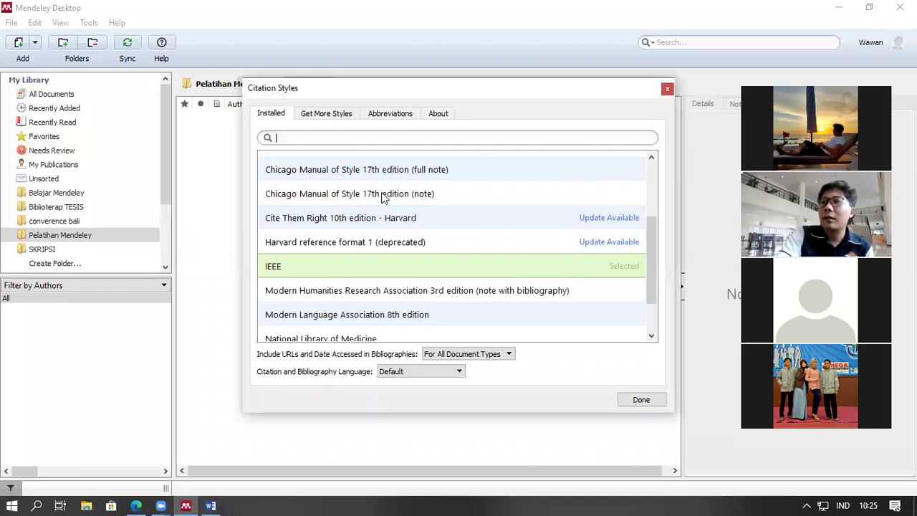
pyautogui.scroll(-1, 384, 200)
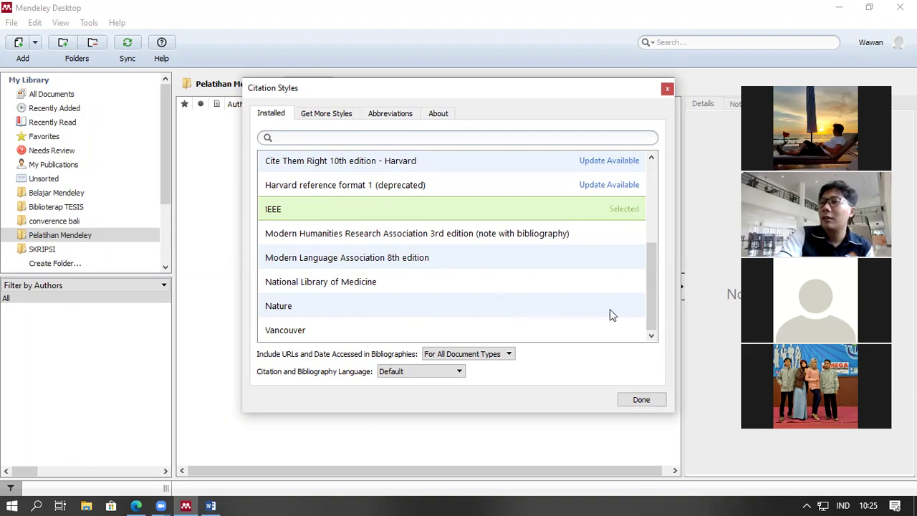
pyautogui.scroll(3, 612, 311)
pyautogui.click(637, 400)
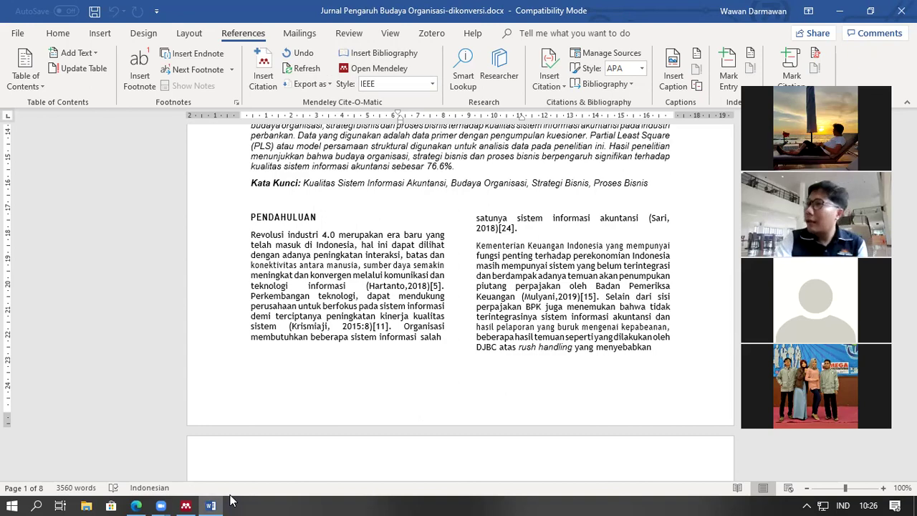
pyautogui.scroll(10, 363, 398)
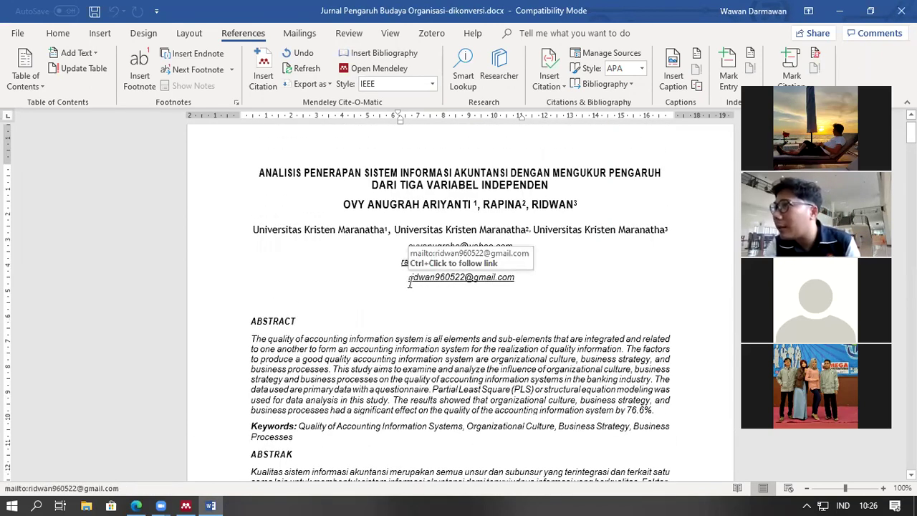
# Step: Review the first page from the abstracts to PENDAHULUAN and select the author-year citation in front of [5]
pyautogui.scroll(-1, 427, 303)
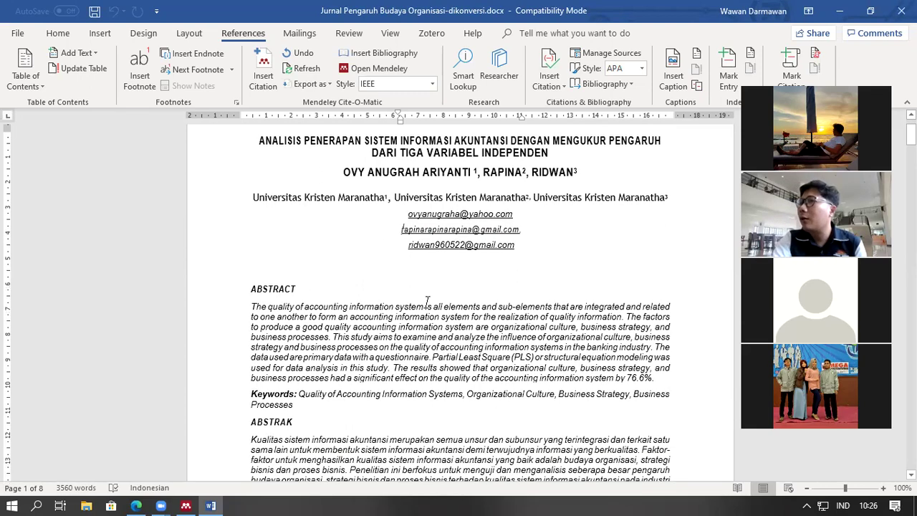
pyautogui.scroll(-4, 337, 264)
pyautogui.scroll(-4, 336, 264)
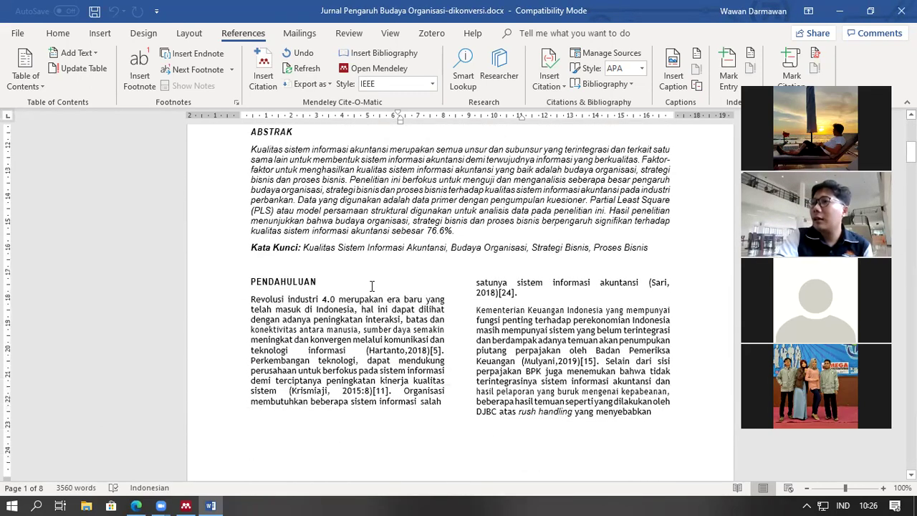
pyautogui.scroll(-1, 389, 303)
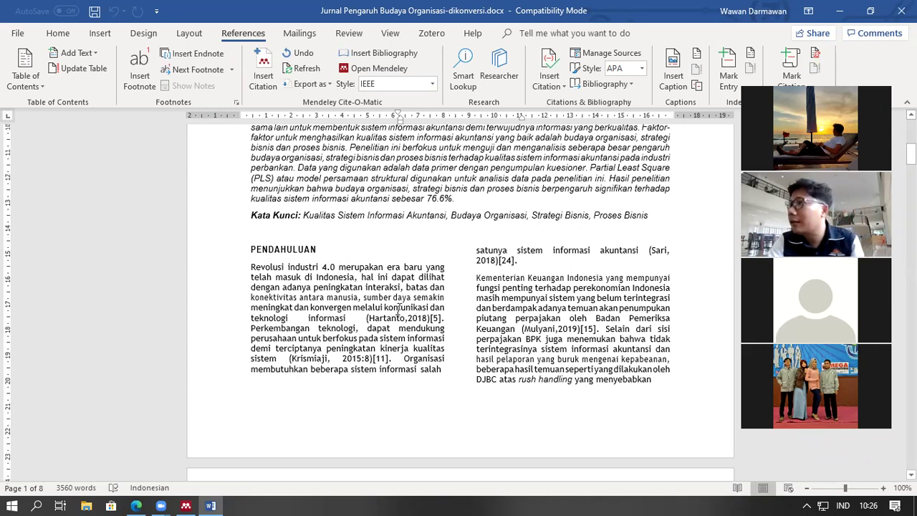
pyautogui.scroll(3, 398, 309)
pyautogui.scroll(2, 398, 309)
pyautogui.scroll(-4, 398, 309)
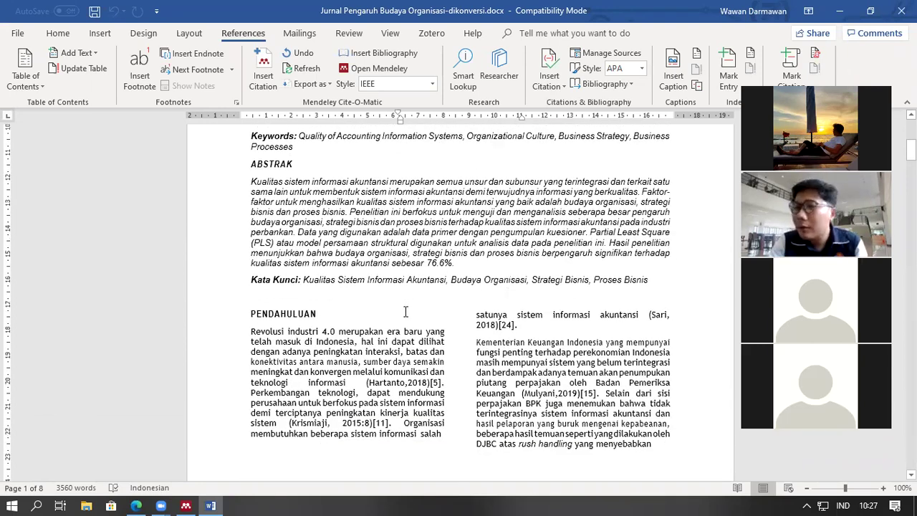
pyautogui.scroll(-1, 407, 310)
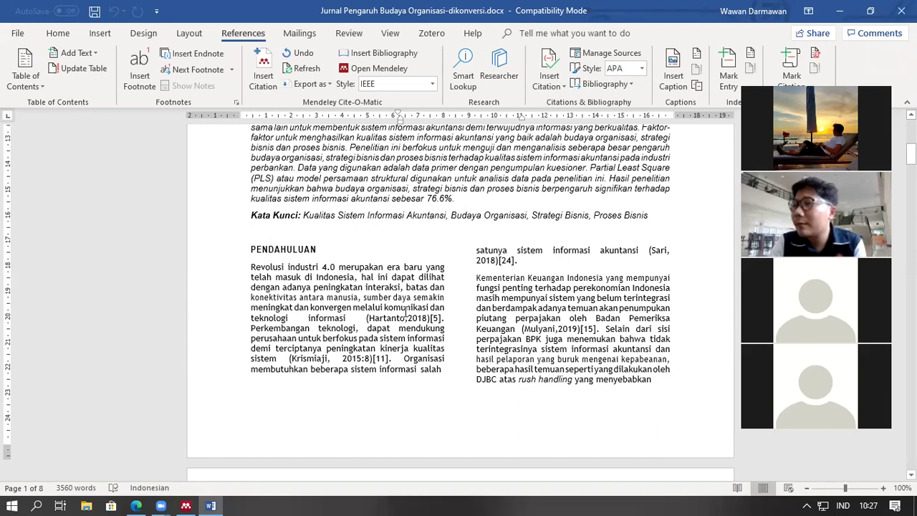
pyautogui.click(406, 313)
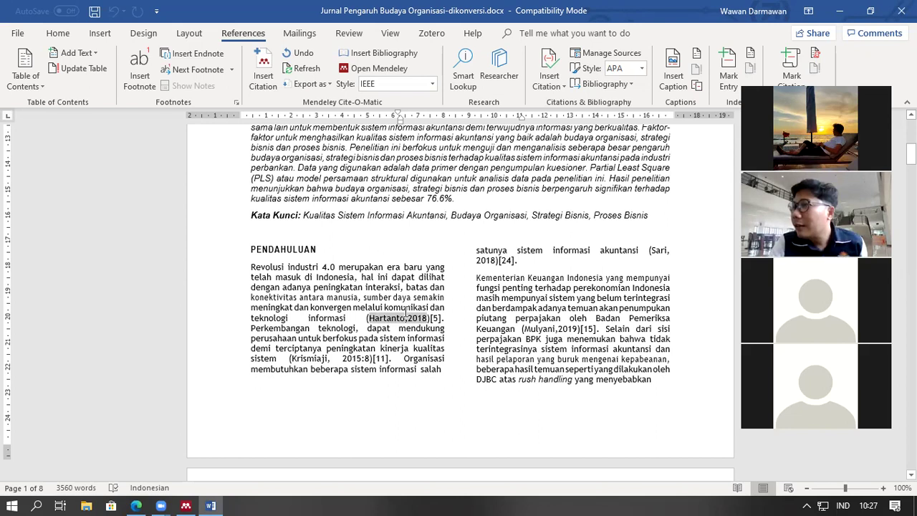
pyautogui.click(407, 313)
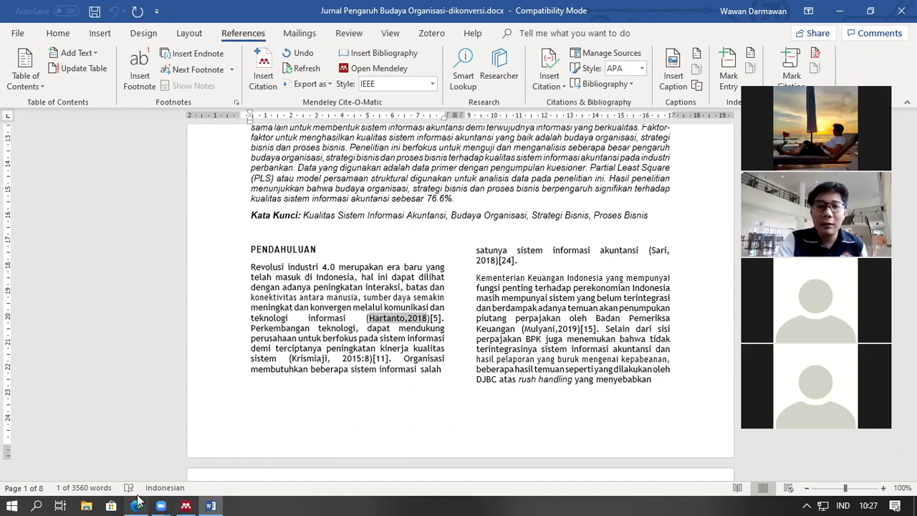
# Step: Switch to Mendeley Desktop and show the options for adding documents while the Pelatihan Mendeley folder is selected
pyautogui.click(186, 506)
pyautogui.click(210, 505)
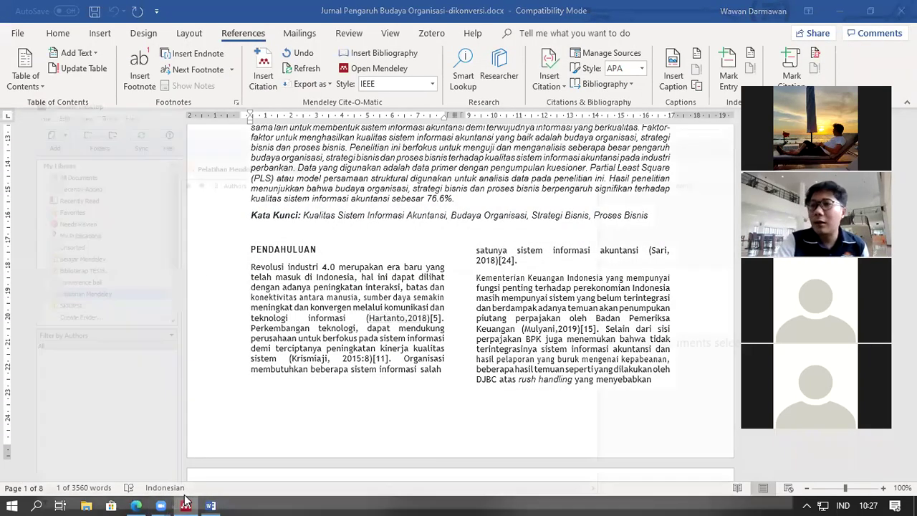
pyautogui.click(186, 503)
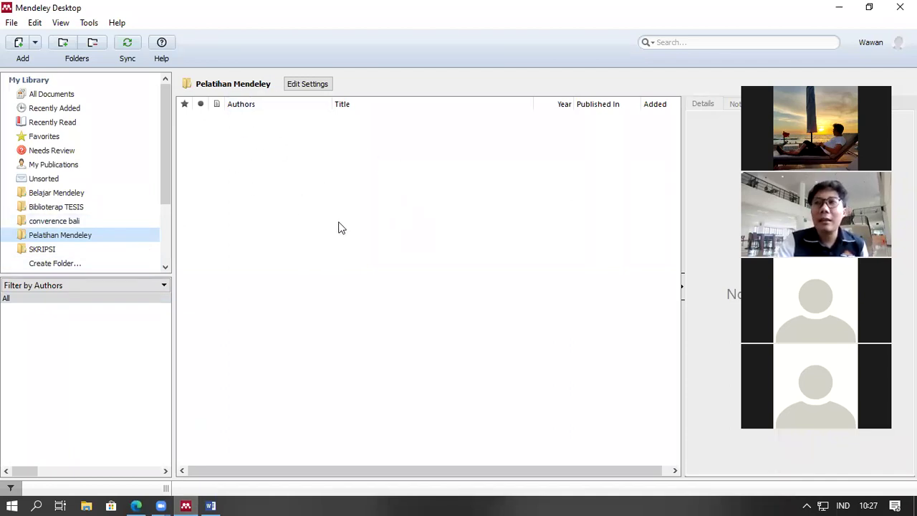
pyautogui.click(38, 46)
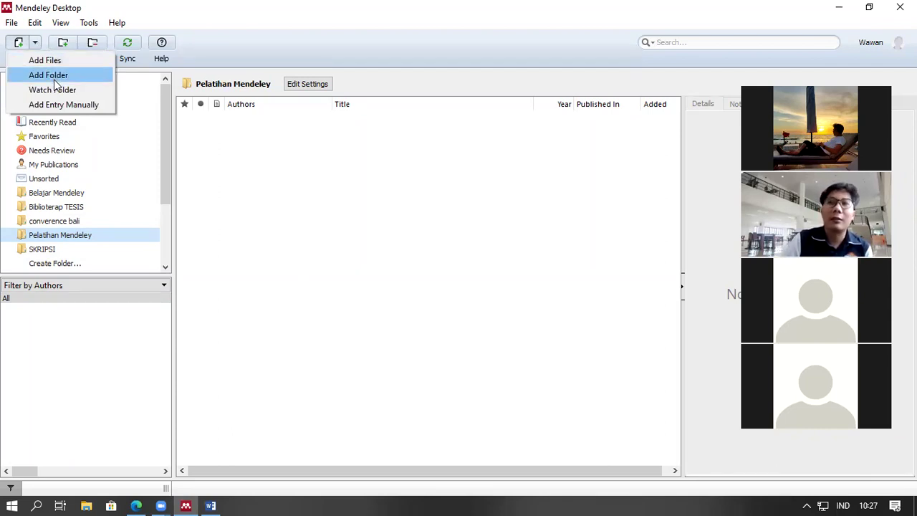
pyautogui.click(136, 506)
pyautogui.click(136, 506)
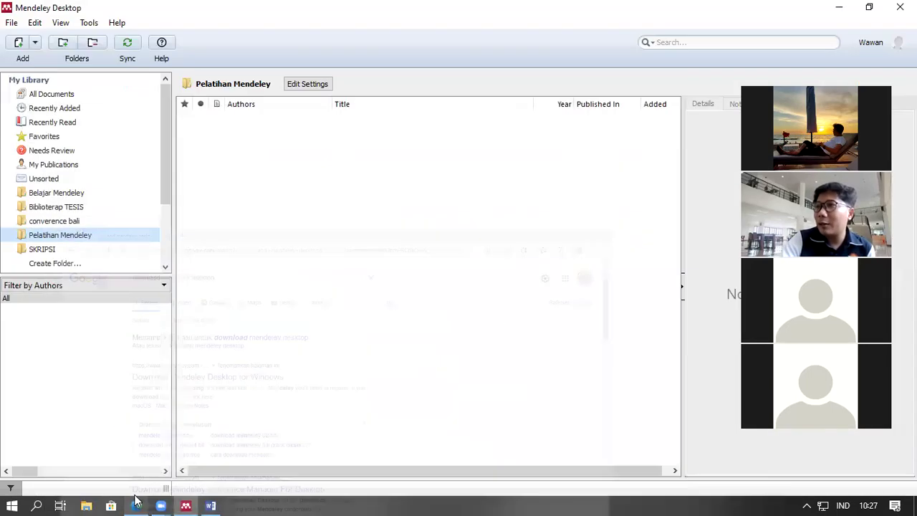
pyautogui.click(210, 506)
pyautogui.click(211, 506)
pyautogui.click(211, 506)
pyautogui.click(186, 505)
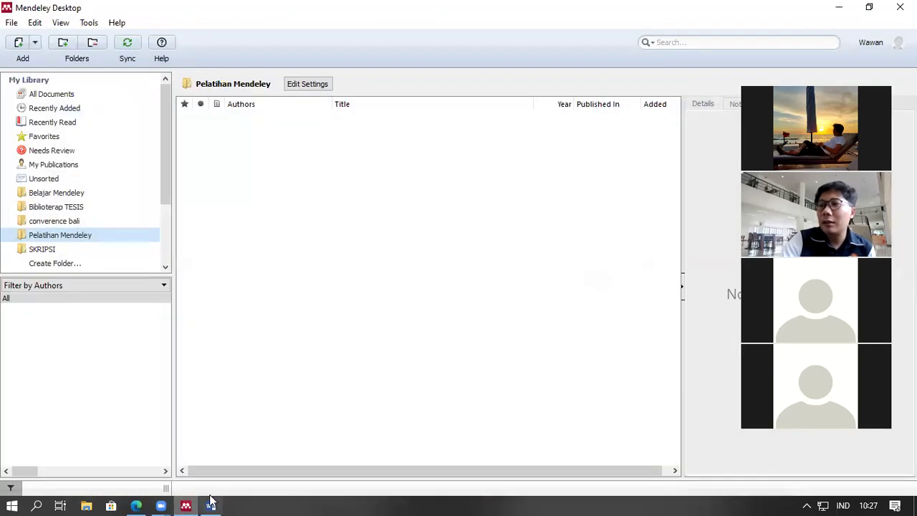
pyautogui.click(36, 43)
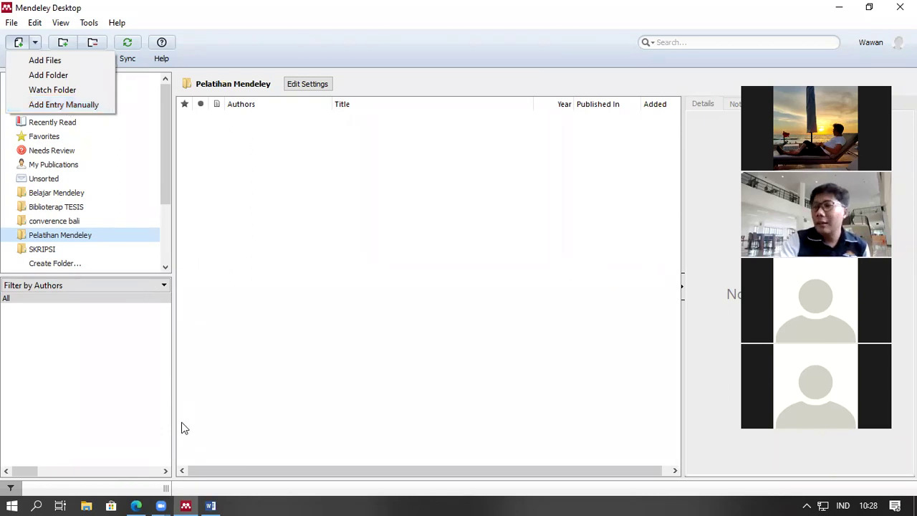
# Step: Return to the Word document and look through its sections down to the numbered references in DAFTAR PUSTAKA
pyautogui.click(136, 506)
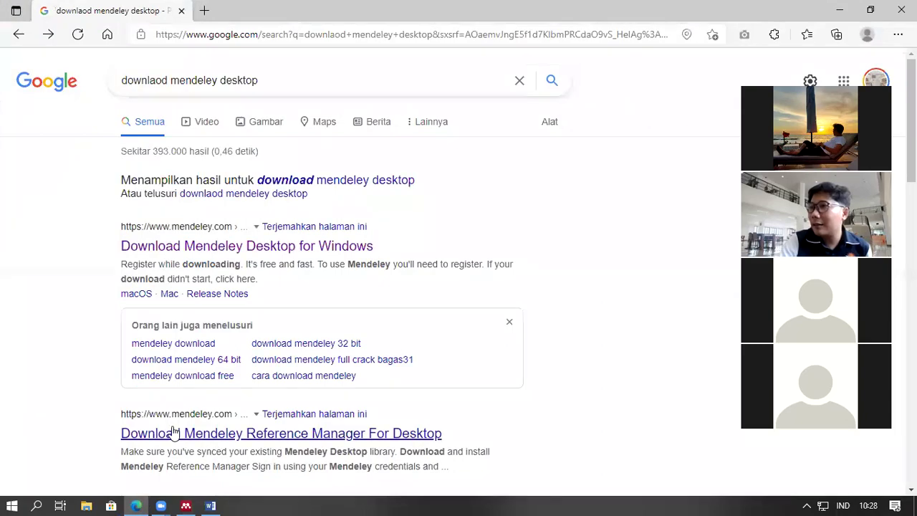
pyautogui.click(210, 506)
pyautogui.scroll(-10, 316, 308)
pyautogui.scroll(-10, 309, 246)
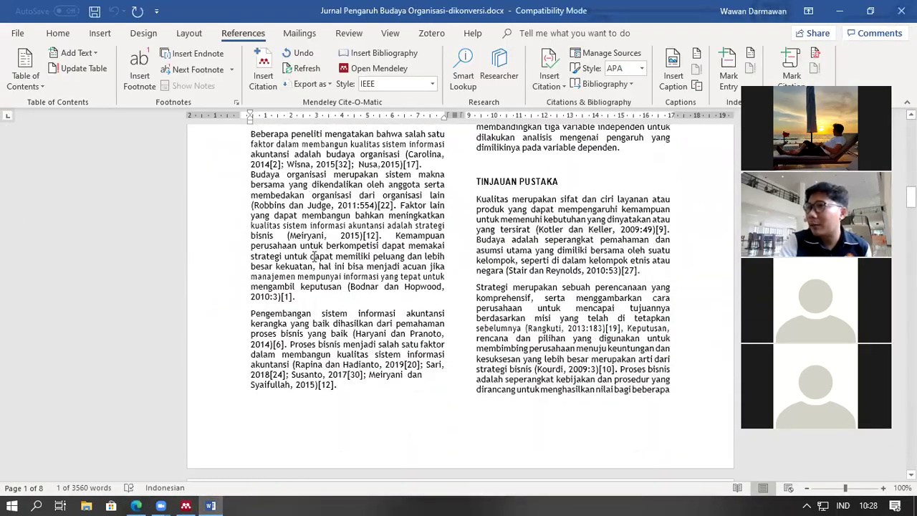
pyautogui.scroll(-5, 727, 268)
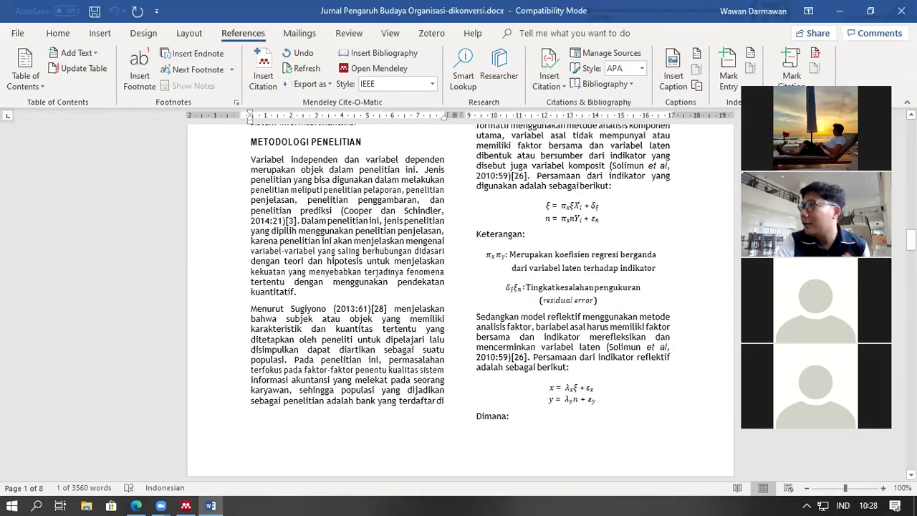
pyautogui.moveTo(911, 239); pyautogui.dragTo(912, 398)
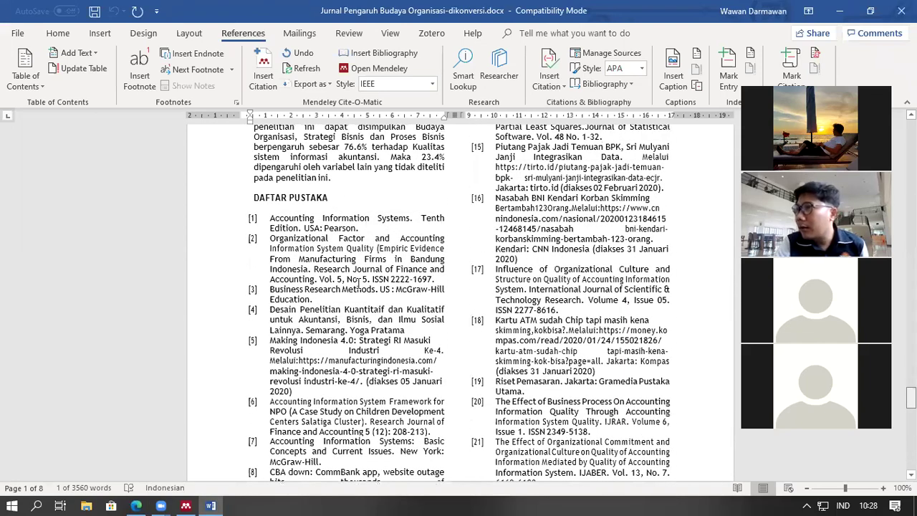
pyautogui.scroll(-3, 356, 283)
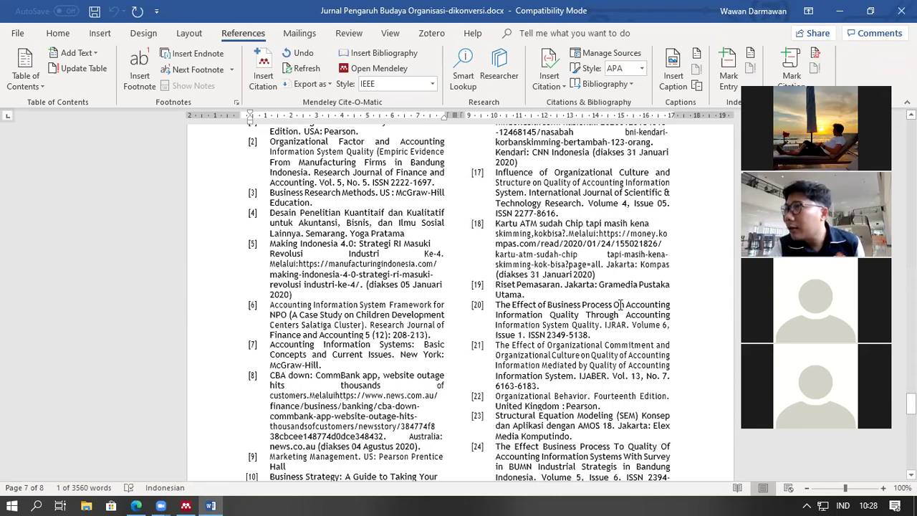
# Step: Go back to citation [5] in PENDAHULUAN and compare it with the matching entry in DAFTAR PUSTAKA
pyautogui.moveTo(911, 404); pyautogui.dragTo(912, 130)
pyautogui.scroll(-8, 439, 294)
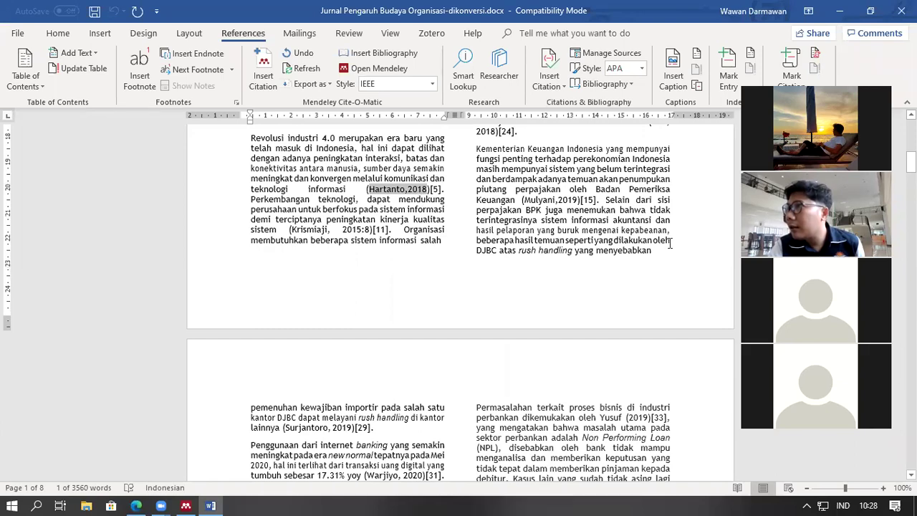
pyautogui.moveTo(911, 162); pyautogui.dragTo(911, 403)
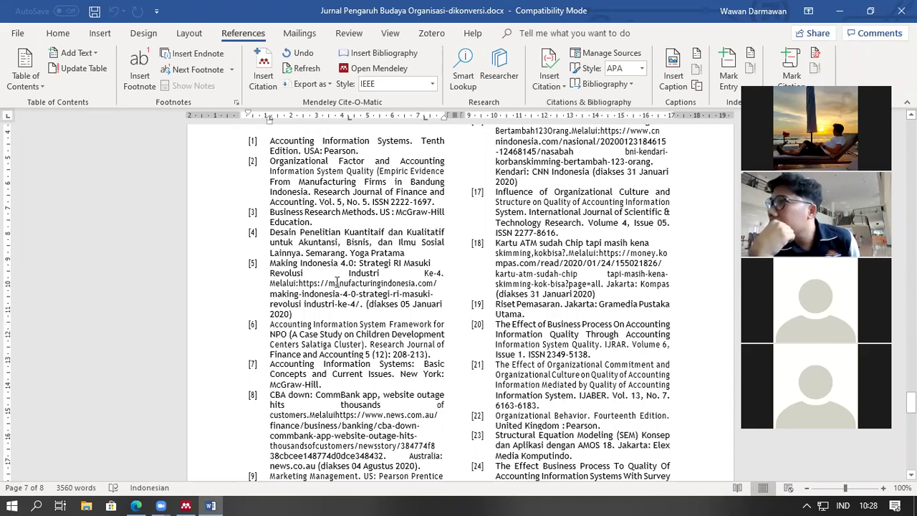
# Step: Search the document for the surname of the author cited as [5], and check it against the DAFTAR PUSTAKA entries
pyautogui.hotkey('ctrl', 'f')
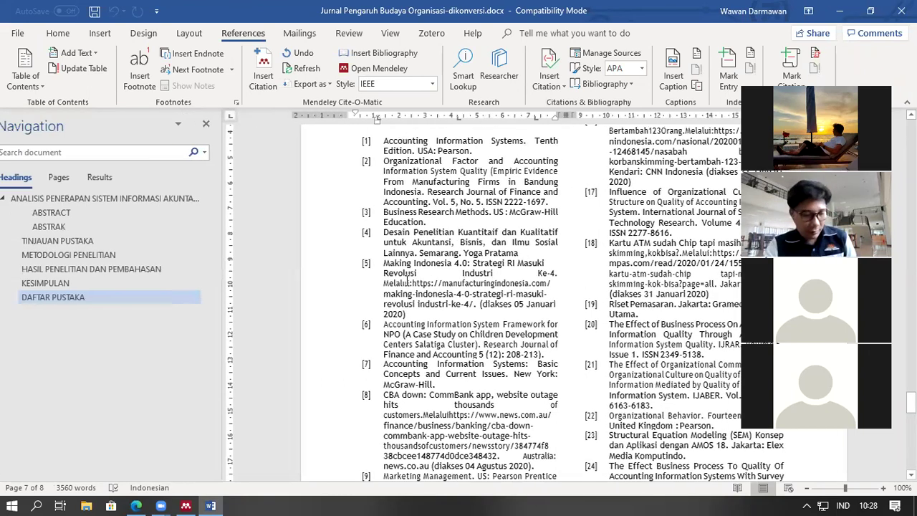
pyautogui.write('hartanto')
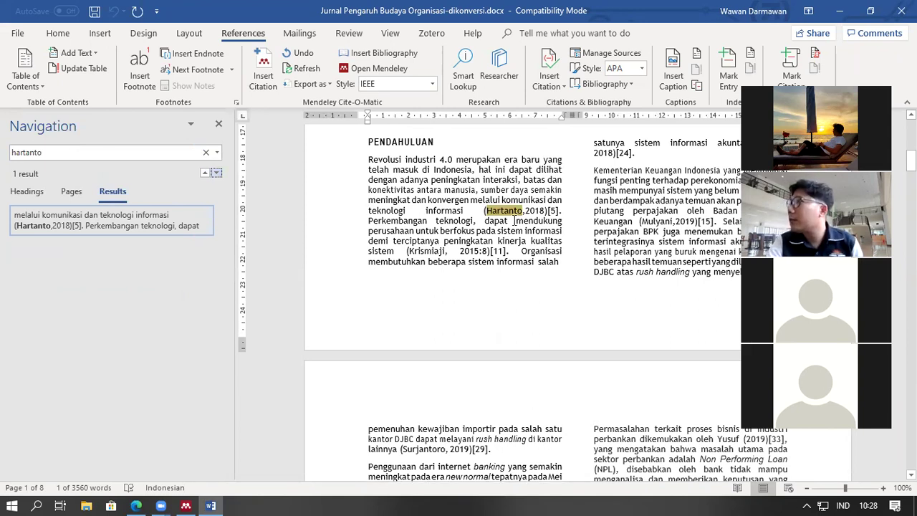
pyautogui.moveTo(910, 162); pyautogui.dragTo(910, 390)
pyautogui.scroll(-3, 616, 301)
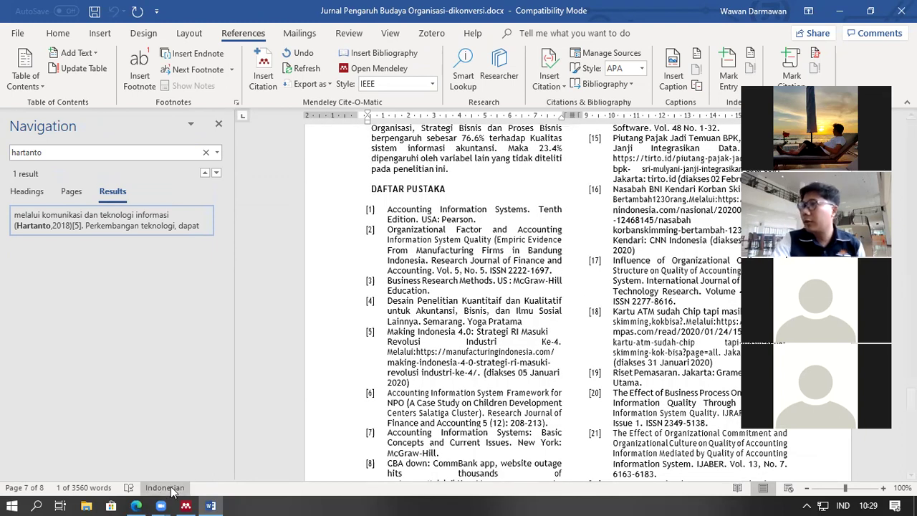
# Step: Switch to the browser, search Google for the cited author's surname with 2018, and remove the comma from the query
pyautogui.click(136, 506)
pyautogui.tripleClick(278, 80)
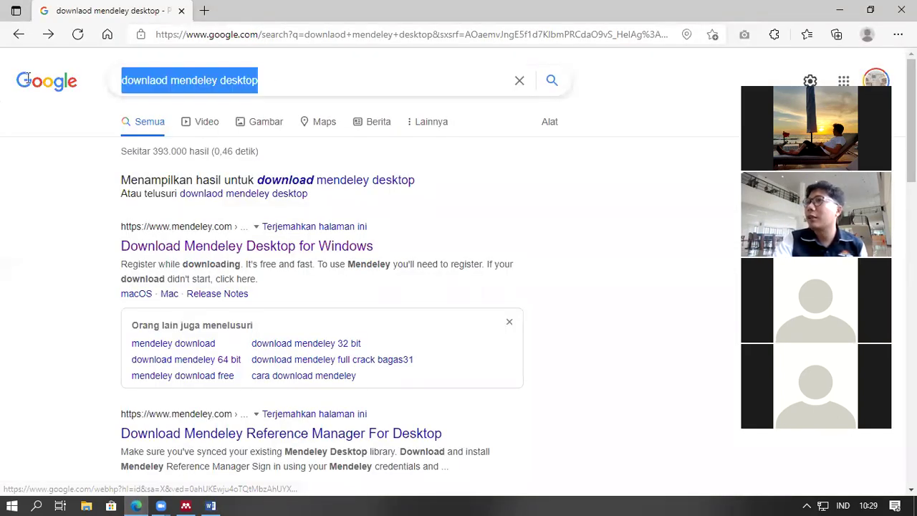
pyautogui.write('Hartanto,2018')
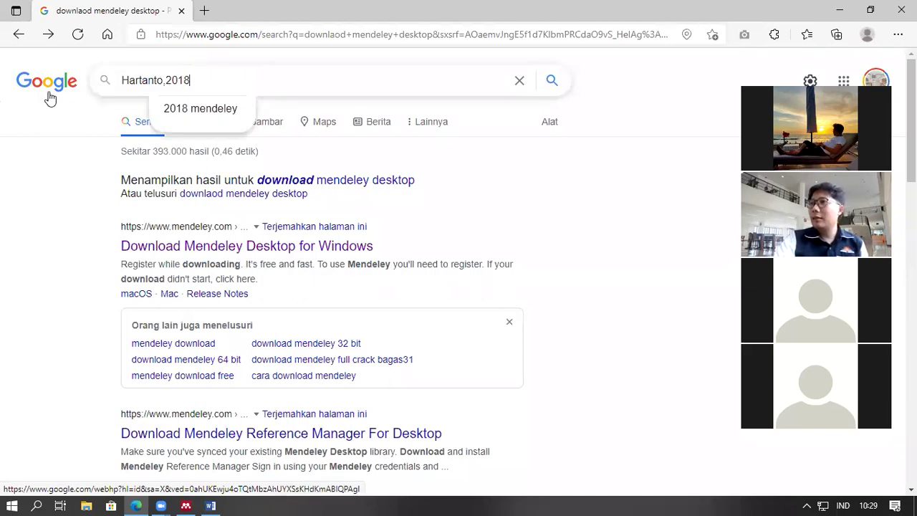
pyautogui.press('Return')
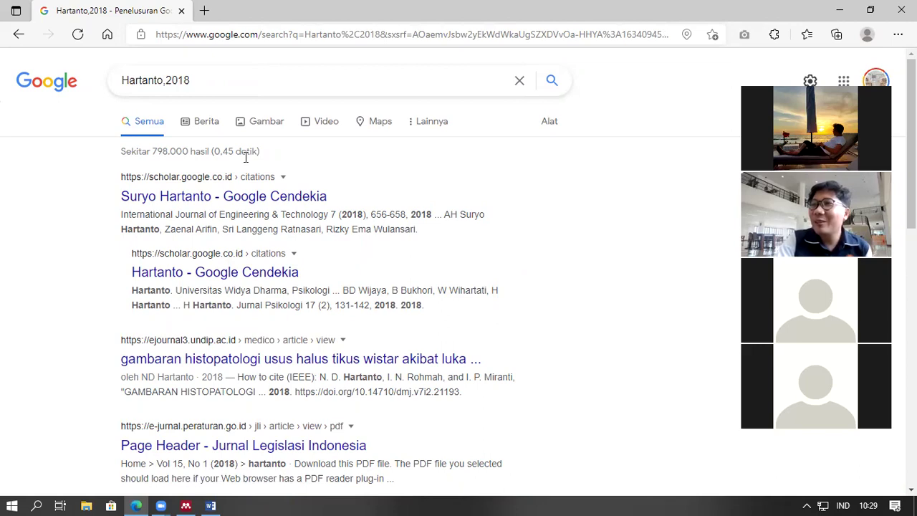
pyautogui.click(167, 83)
pyautogui.press('BackSpace')
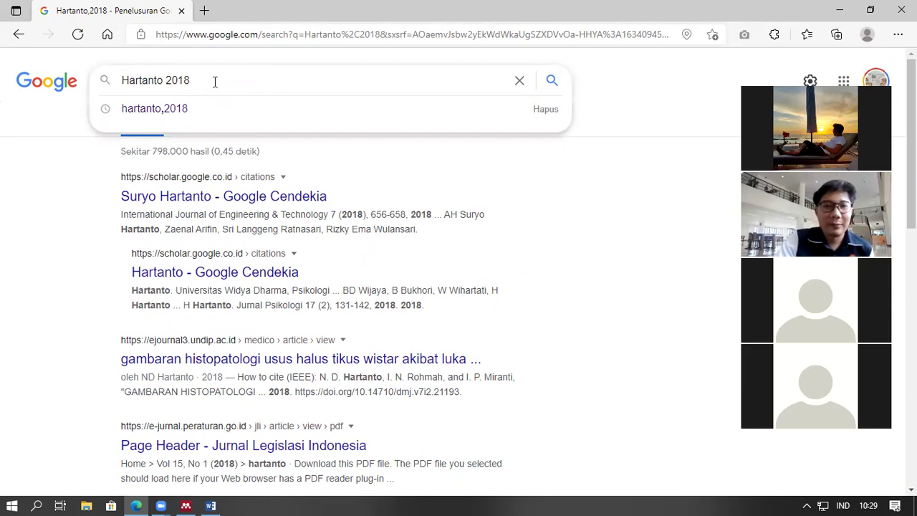
# Step: Switch back to the Word document and reread the highlighted citation [5] in the PENDAHULUAN section
pyautogui.click(210, 505)
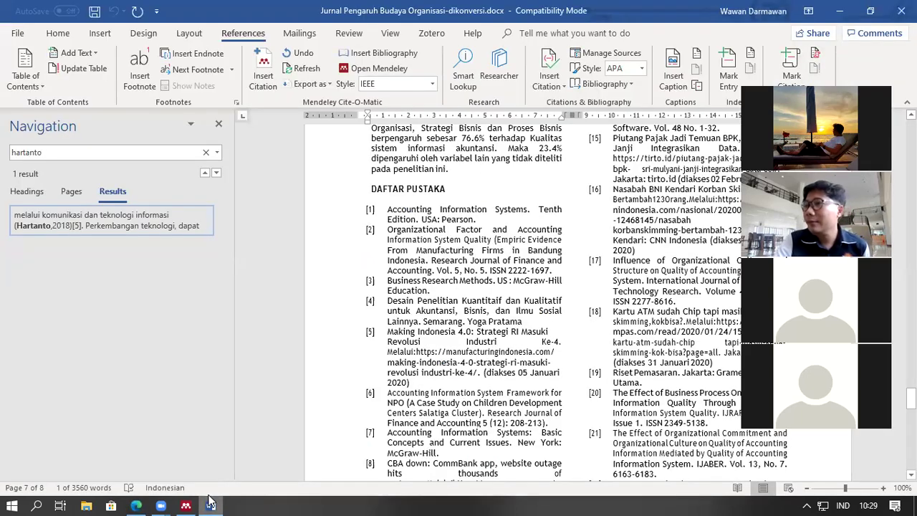
pyautogui.scroll(5, 621, 288)
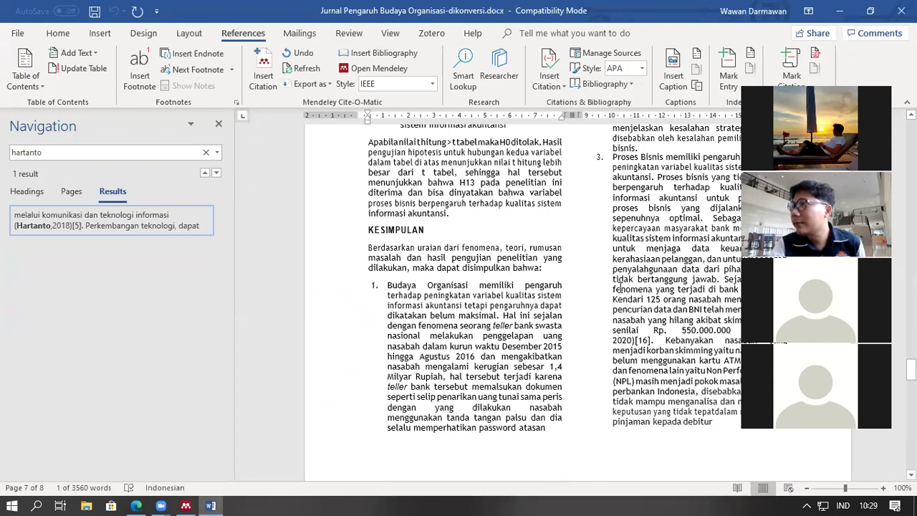
pyautogui.scroll(15, 559, 286)
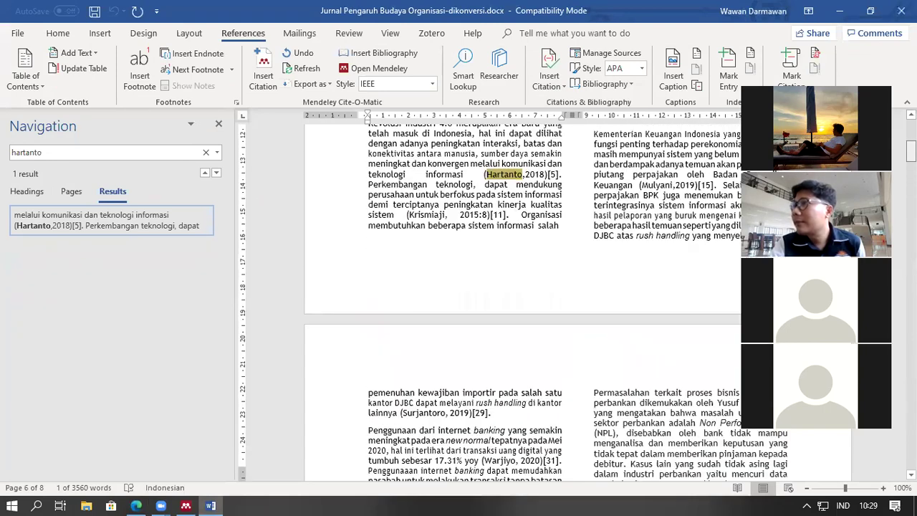
pyautogui.scroll(-4, 507, 265)
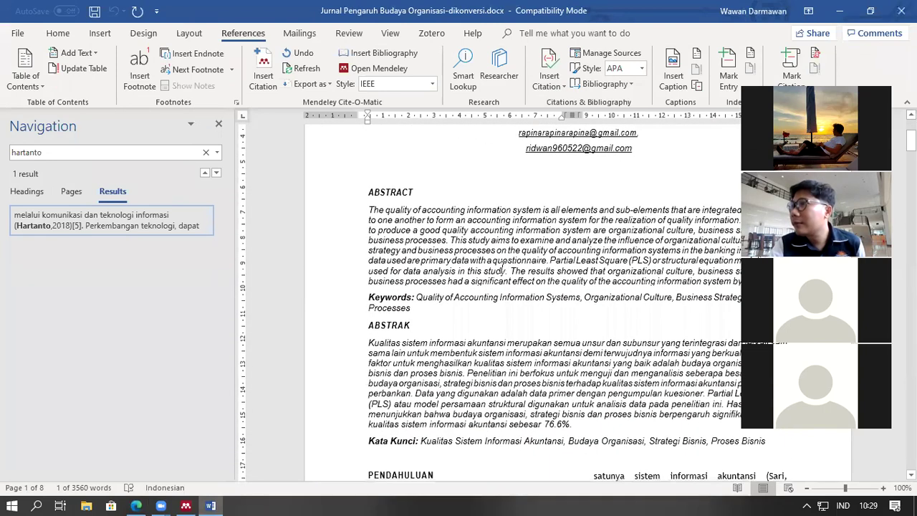
pyautogui.scroll(-6, 466, 294)
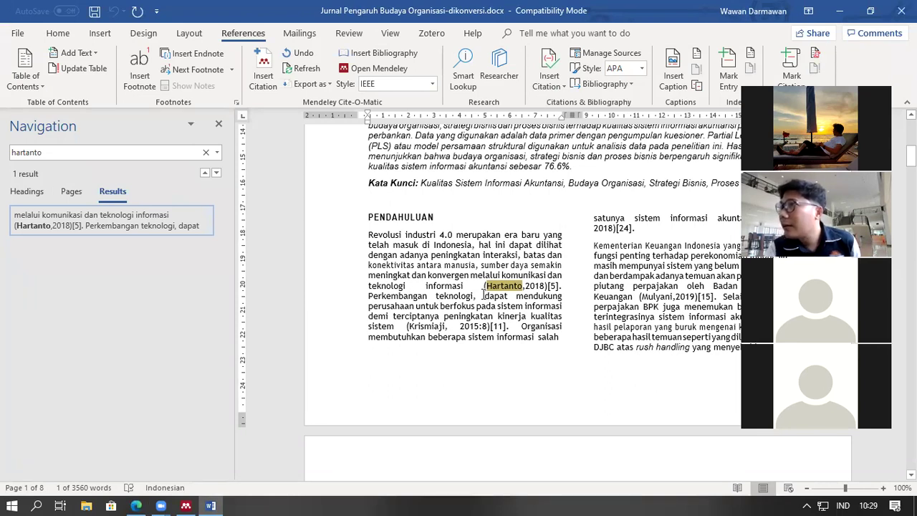
# Step: Return to the browser and search Google for the cited author's surname followed by "2018 daftar pustaka"
pyautogui.click(842, 6)
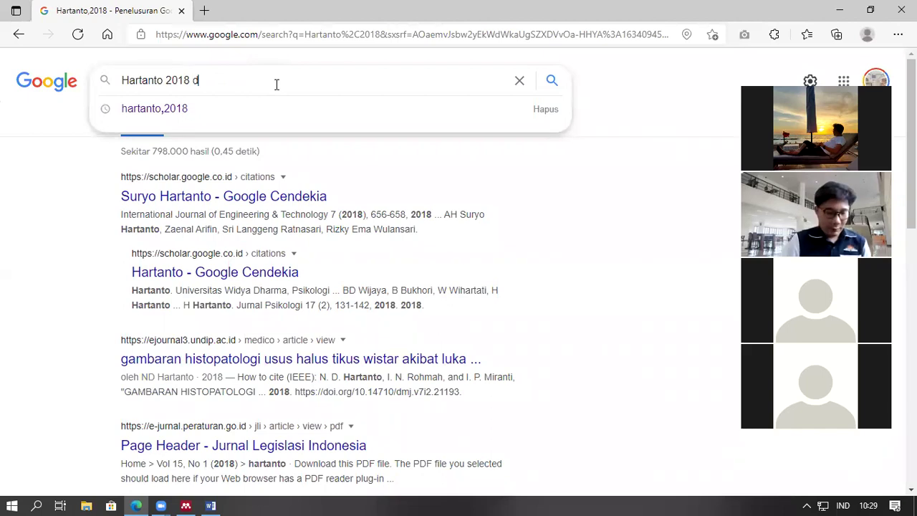
pyautogui.write('aftar pustak')
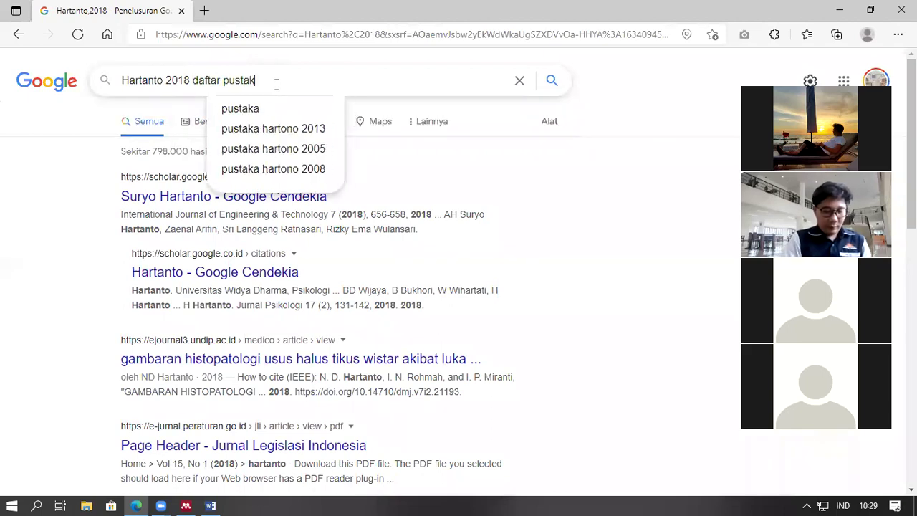
pyautogui.write('a')
pyautogui.press('Return')
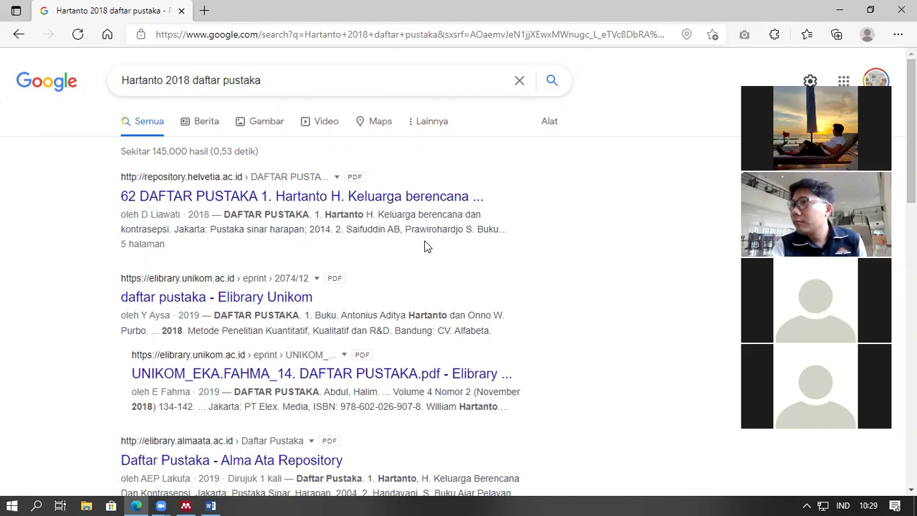
# Step: Look through the Google results for an entry matching the source cited as [5]
pyautogui.scroll(-3, 430, 248)
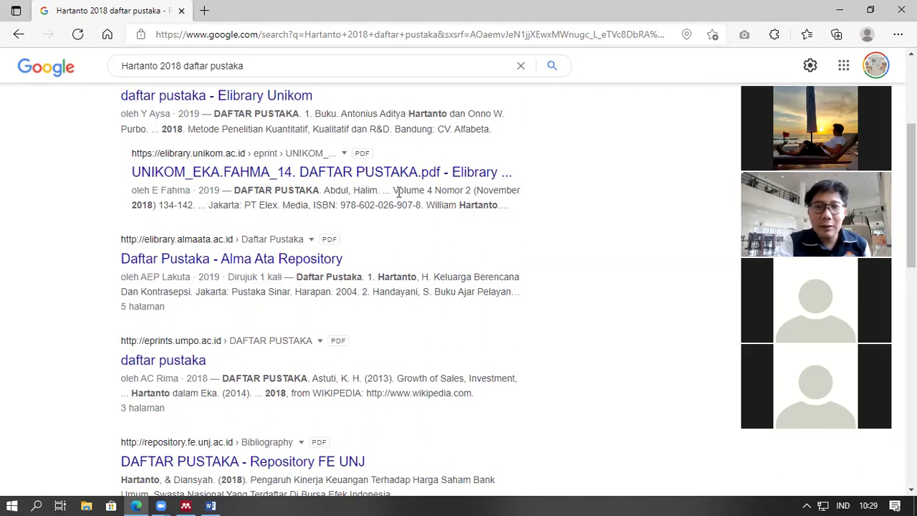
pyautogui.scroll(1, 394, 229)
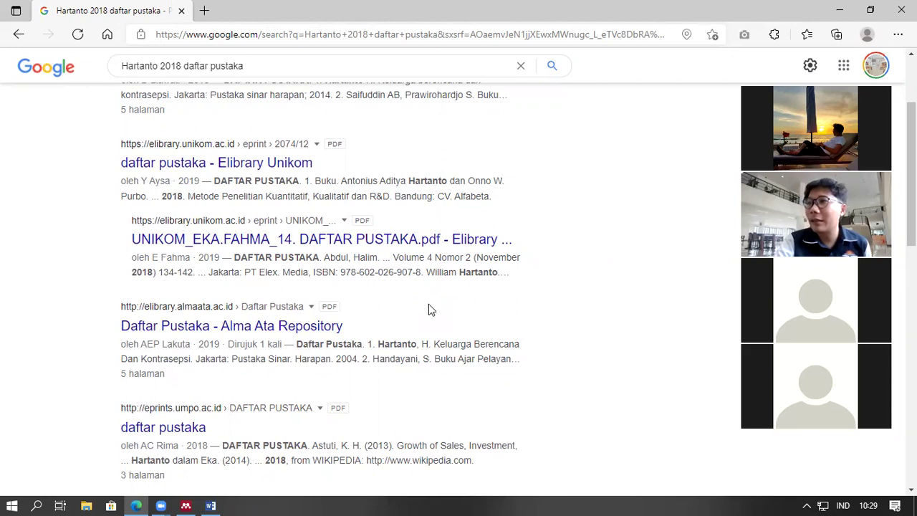
pyautogui.scroll(-1, 430, 309)
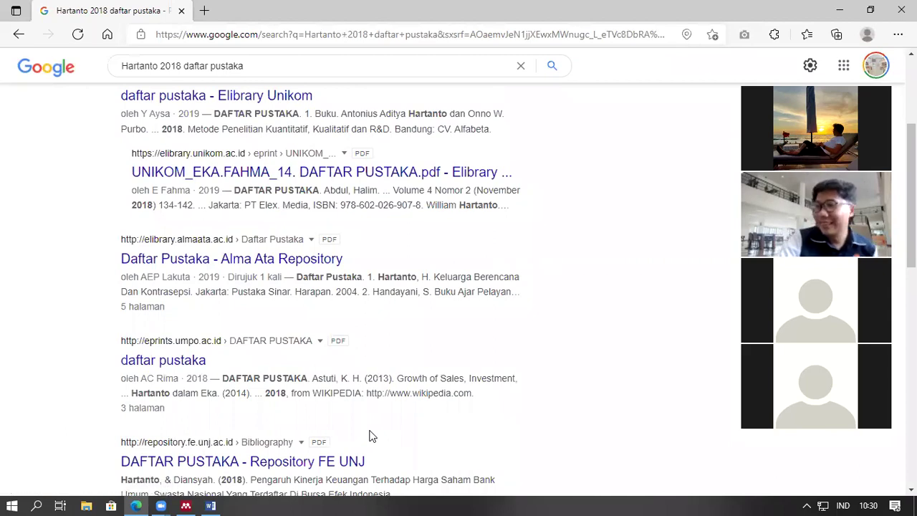
# Step: Switch to the Word document and examine the DAFTAR PUSTAKA entries, especially reference [5]
pyautogui.click(211, 505)
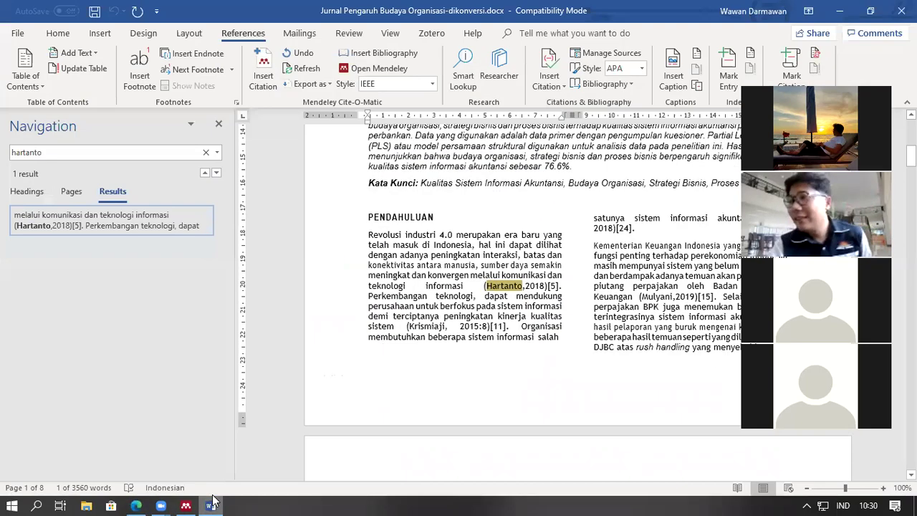
pyautogui.click(550, 304)
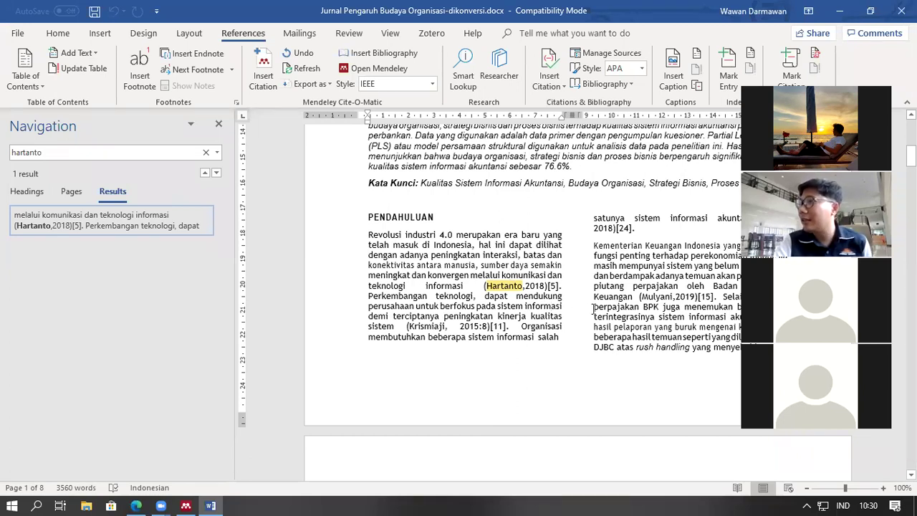
pyautogui.scroll(-5, 594, 308)
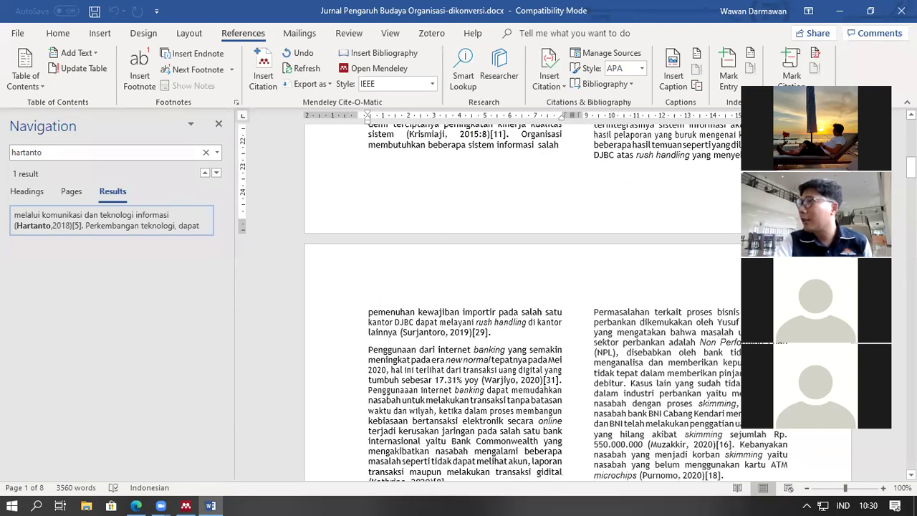
pyautogui.press('Return')
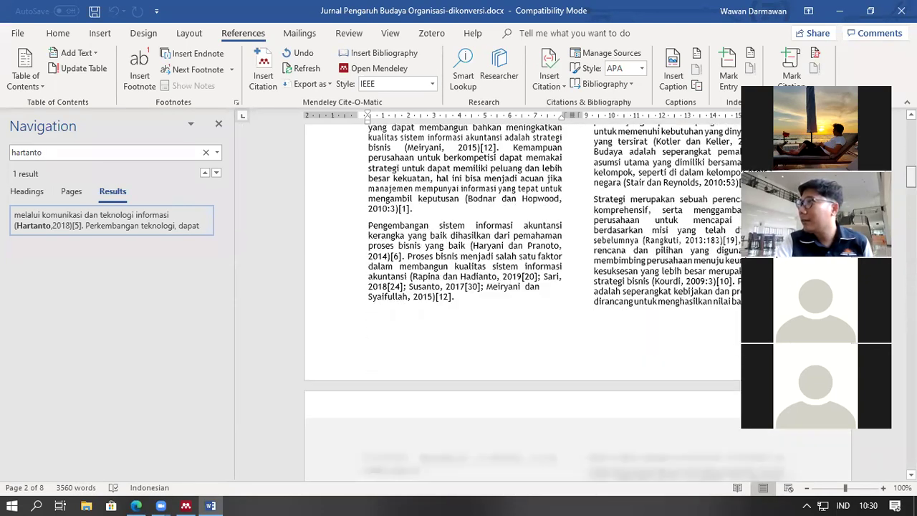
pyautogui.scroll(-10, 544, 301)
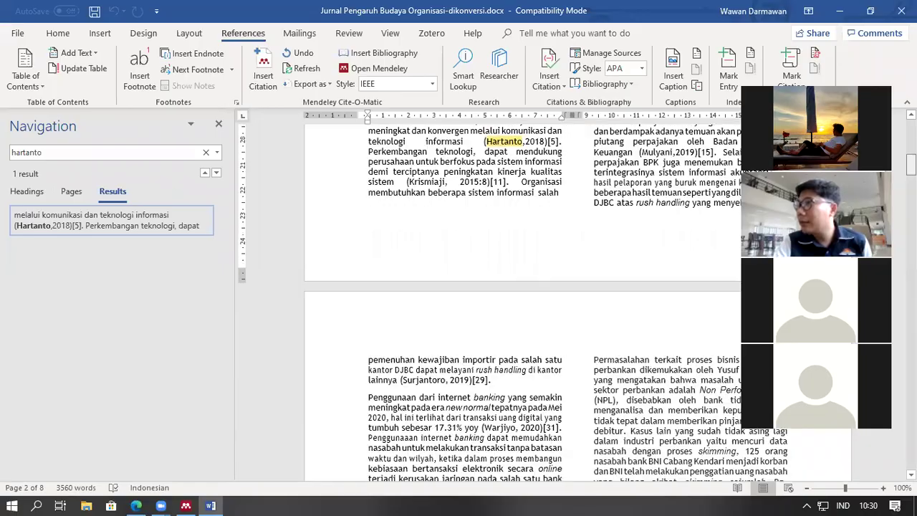
pyautogui.scroll(-20, 545, 301)
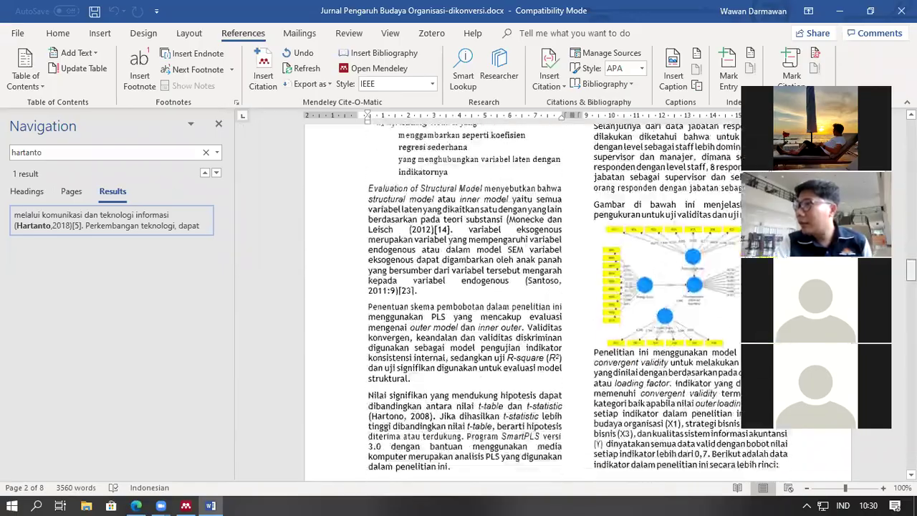
pyautogui.scroll(-20, 545, 301)
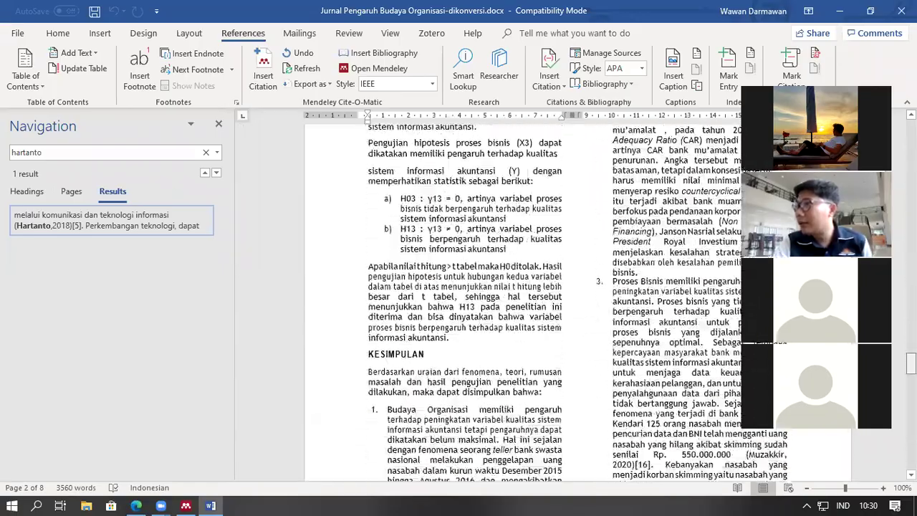
pyautogui.scroll(-2, 545, 301)
pyautogui.scroll(8, 544, 301)
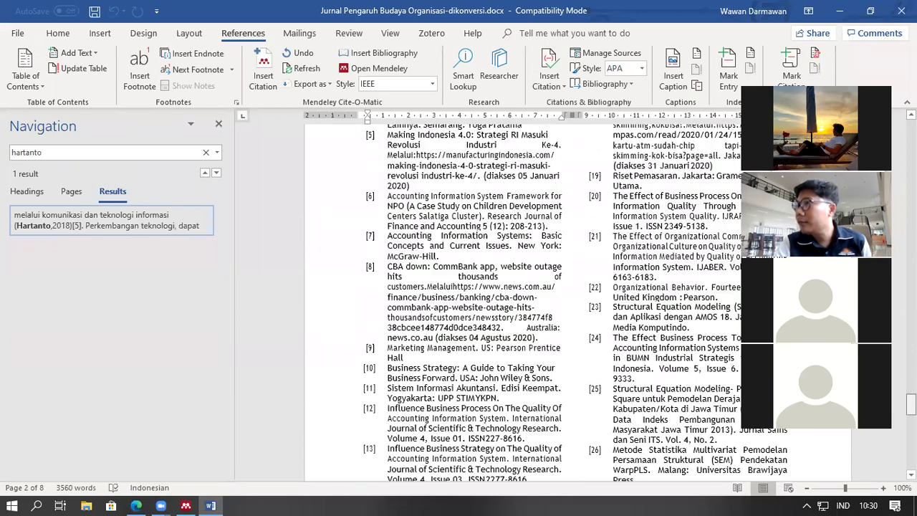
pyautogui.scroll(-2, 544, 301)
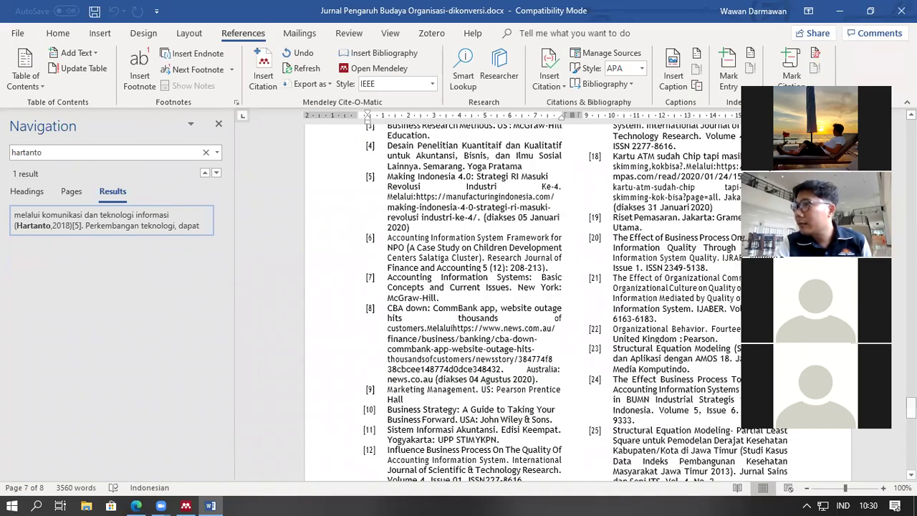
pyautogui.scroll(2, 544, 301)
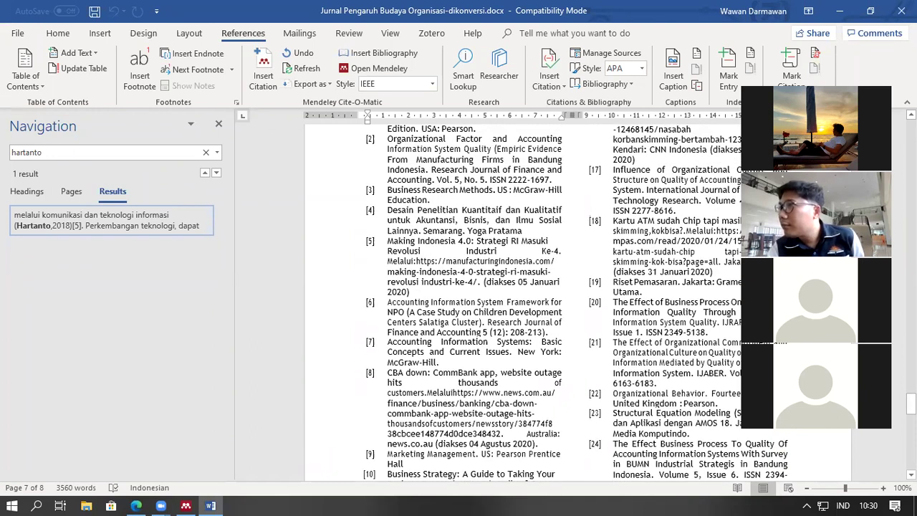
pyautogui.scroll(1, 516, 268)
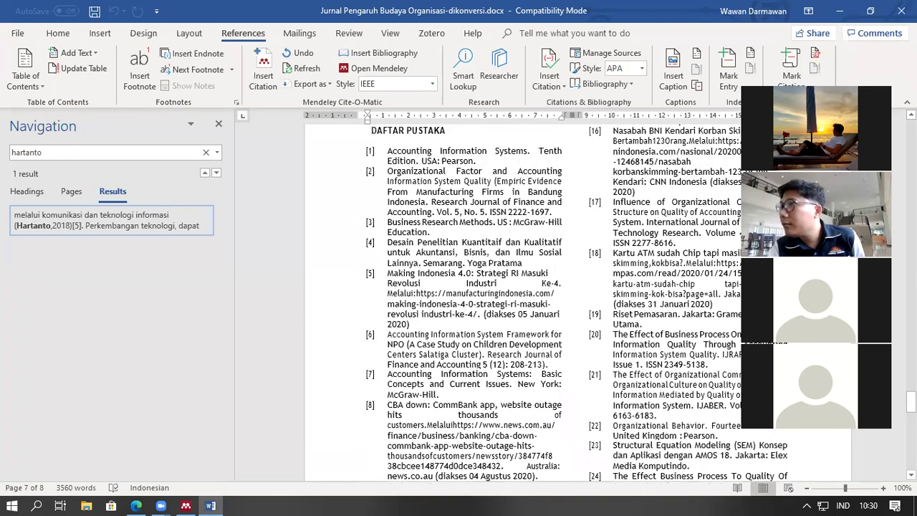
# Step: Search the document for the surname of the author cited as [11] and go to the match in the PENDAHULUAN section
pyautogui.hotkey('ctrl', 'f')
pyautogui.write('k')
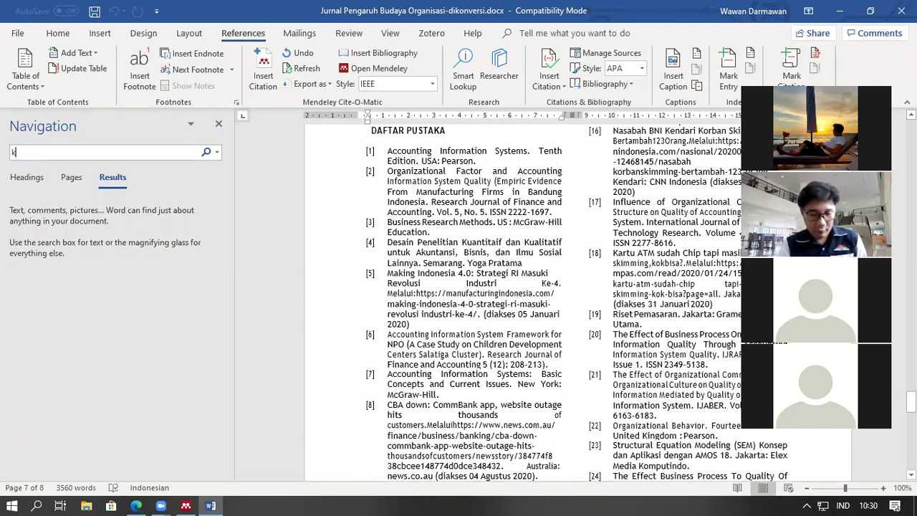
pyautogui.write('rismia')
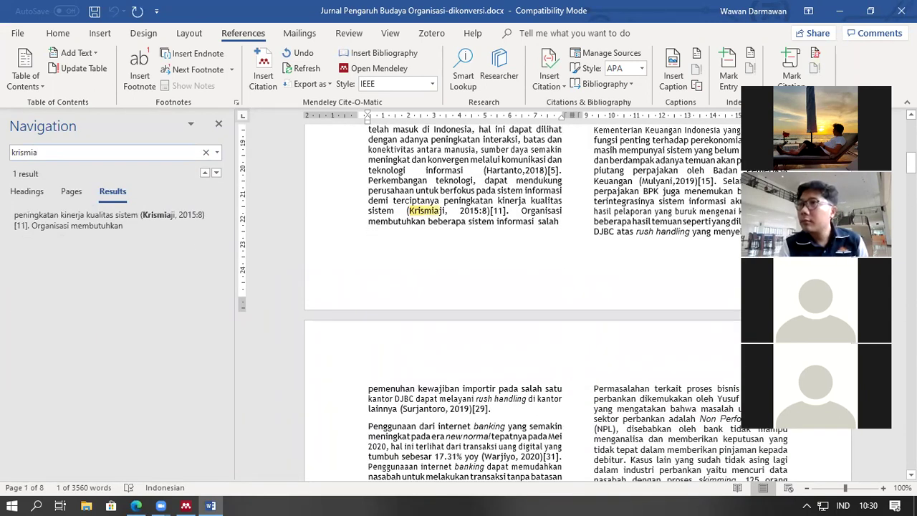
pyautogui.click(171, 219)
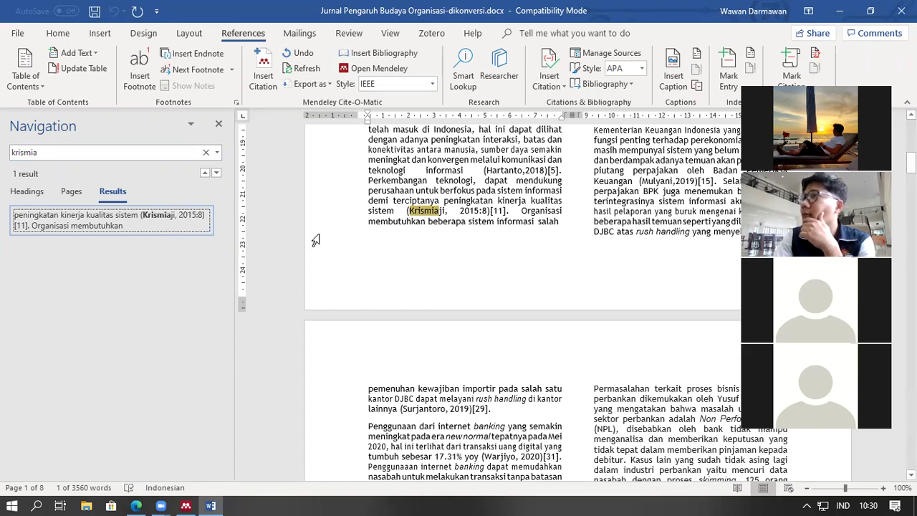
# Step: Create a new blank Word document
pyautogui.click(16, 33)
pyautogui.click(22, 40)
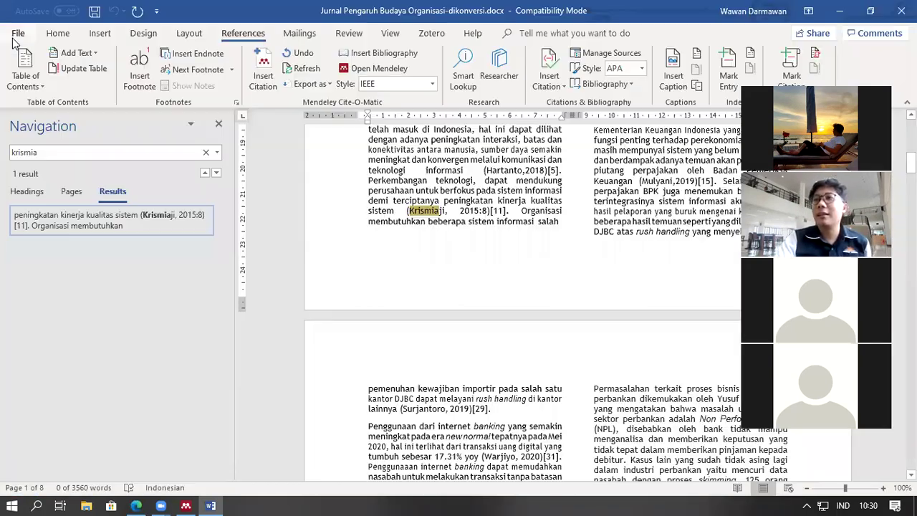
pyautogui.click(17, 34)
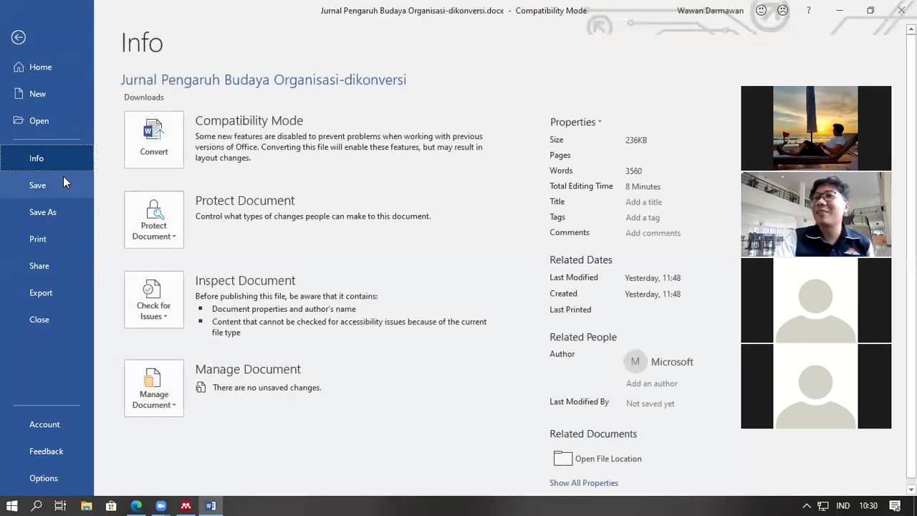
pyautogui.click(42, 97)
pyautogui.click(197, 234)
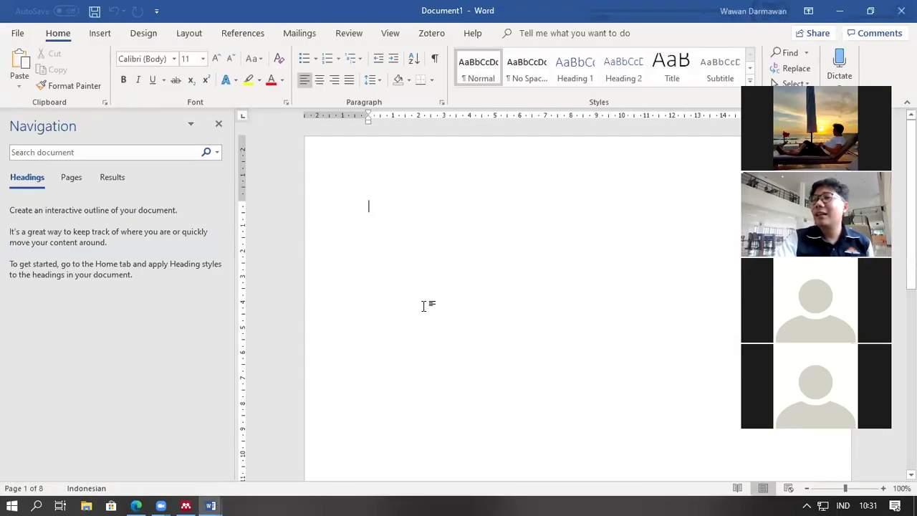
pyautogui.press('Return')
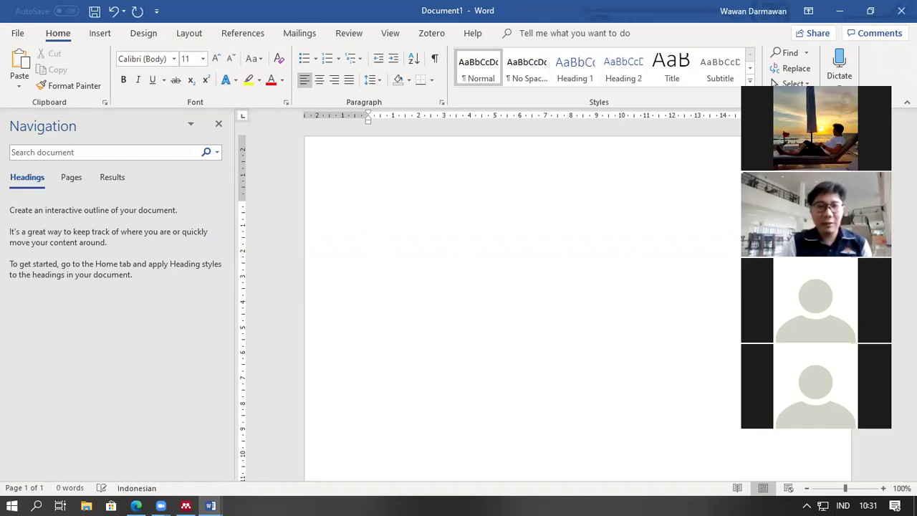
# Step: Look at the Pelatihan Mendeley folder in Mendeley Desktop, and switch to the browser with the current web address selected
pyautogui.click(189, 503)
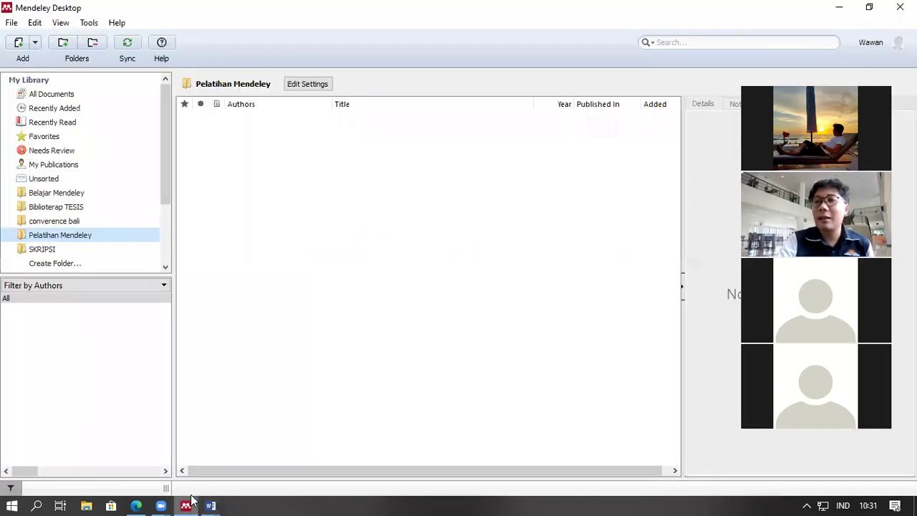
pyautogui.click(189, 501)
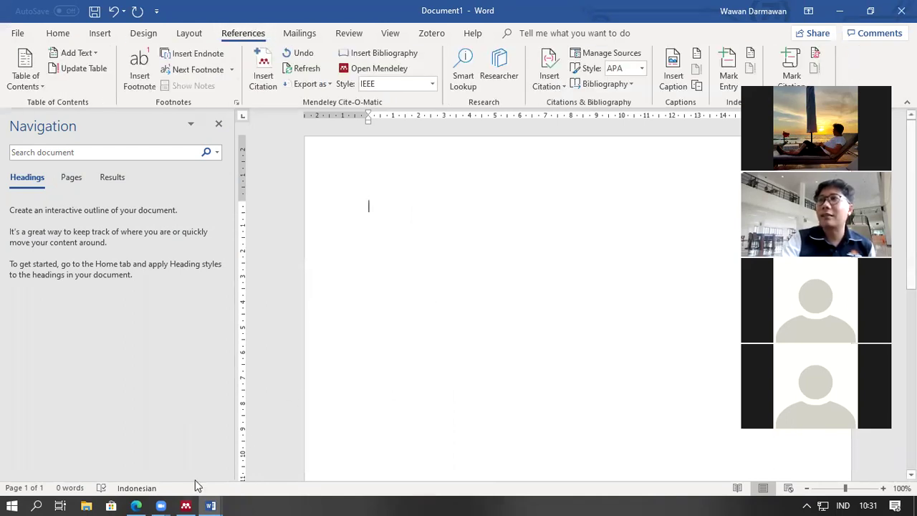
pyautogui.click(186, 505)
pyautogui.click(139, 505)
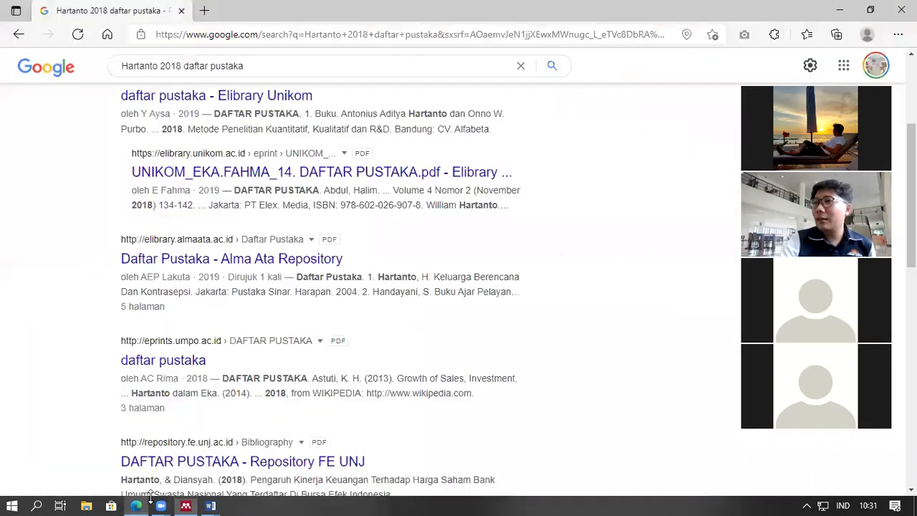
pyautogui.click(205, 37)
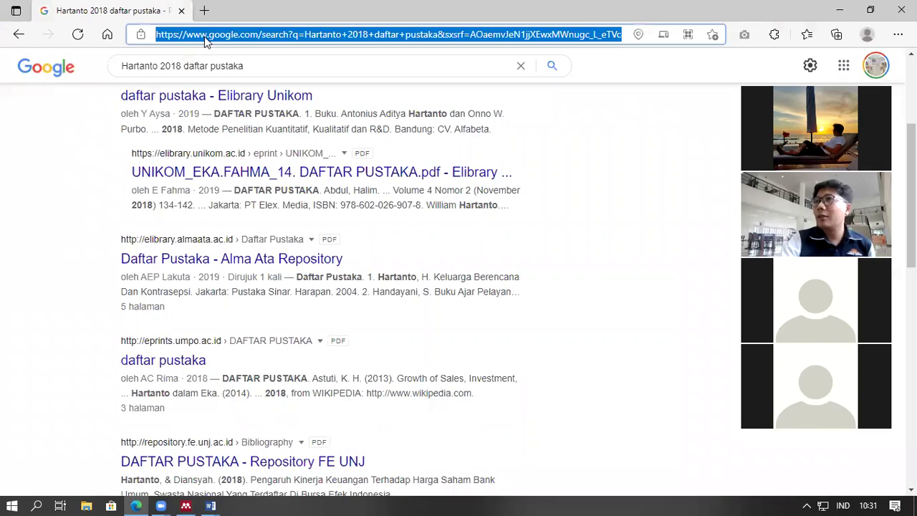
pyautogui.write('goo')
pyautogui.press('BackSpace')
pyautogui.press('BackSpace')
pyautogui.press('BackSpace')
pyautogui.press('BackSpace')
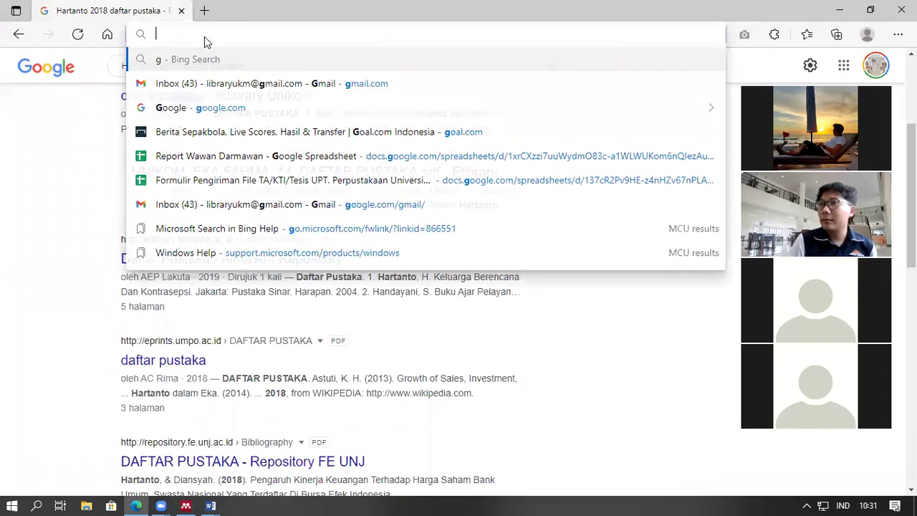
pyautogui.write('sv')
pyautogui.press('BackSpace')
pyautogui.press('BackSpace')
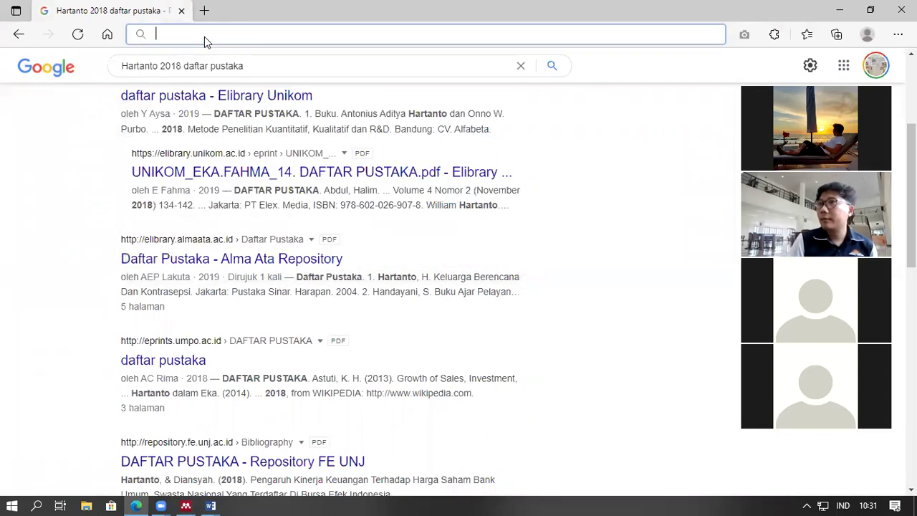
pyautogui.press('Down')
pyautogui.write('hgoogl')
pyautogui.press('BackSpace')
pyautogui.press('BackSpace')
pyautogui.press('BackSpace')
pyautogui.press('BackSpace')
pyautogui.press('BackSpace')
pyautogui.press('BackSpace')
# Step: Search the web for google scholar and open the Google Scholar (Google Cendekia) site
pyautogui.write('g')
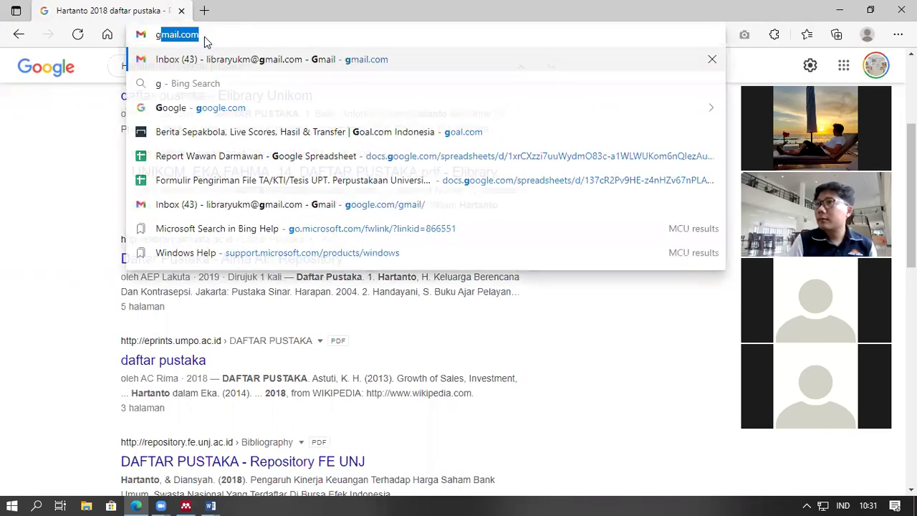
pyautogui.write('oogle s')
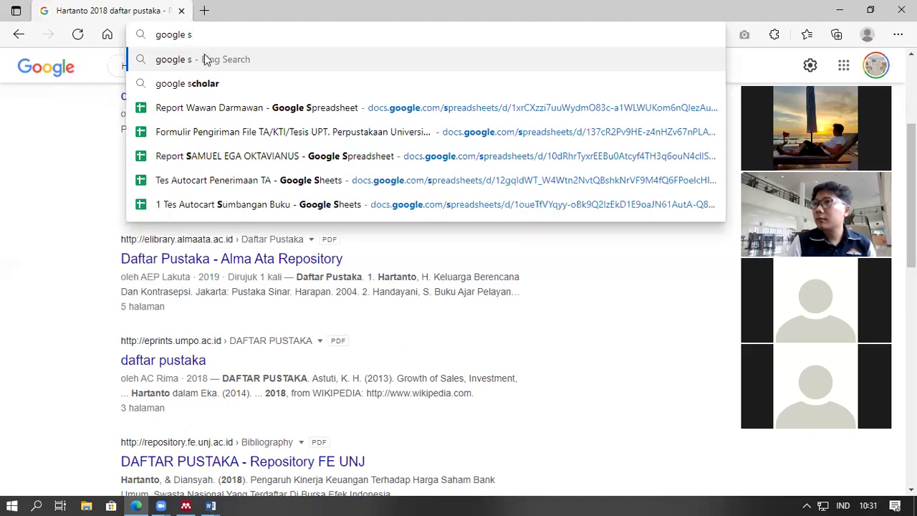
pyautogui.click(204, 83)
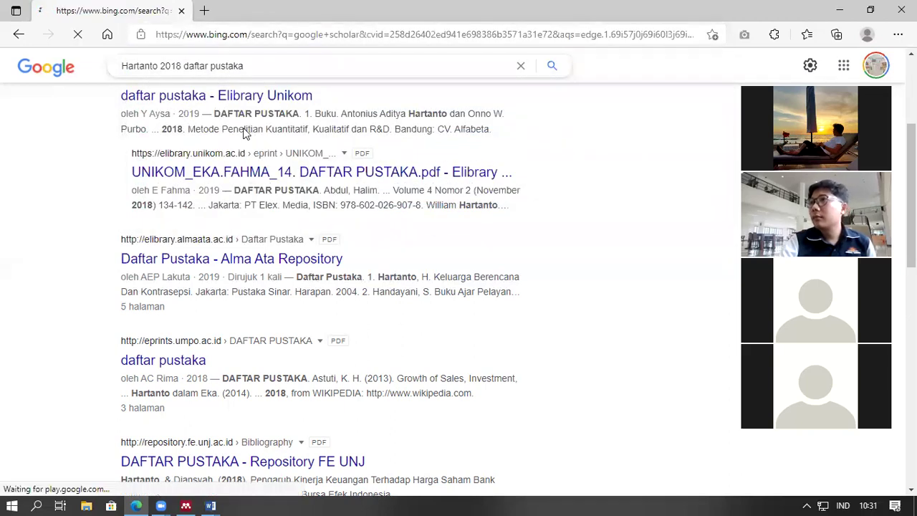
pyautogui.click(201, 172)
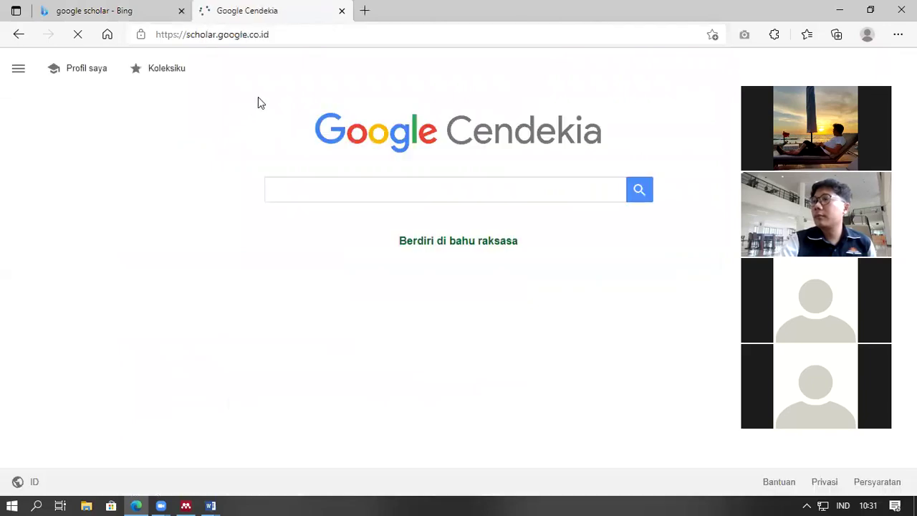
# Step: Search Google Scholar for "komunikasi filetype:pdf"
pyautogui.click(388, 194)
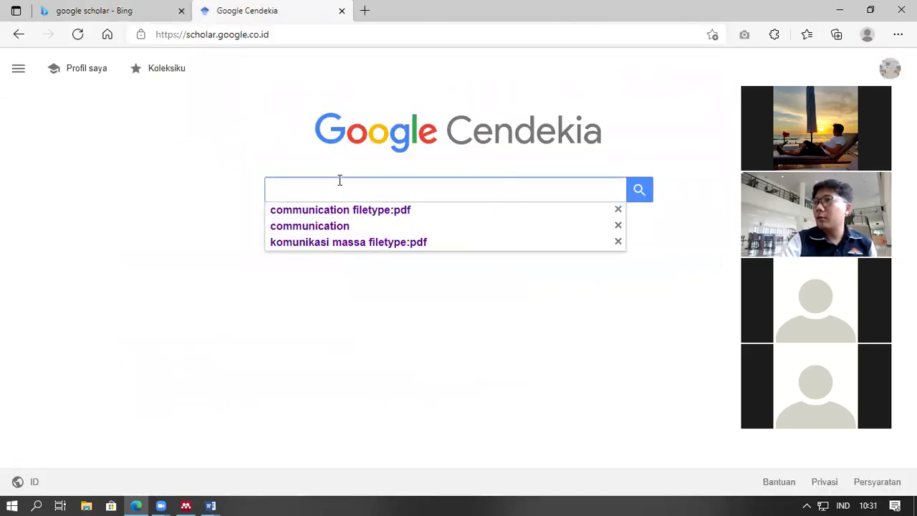
pyautogui.write('komunikasi')
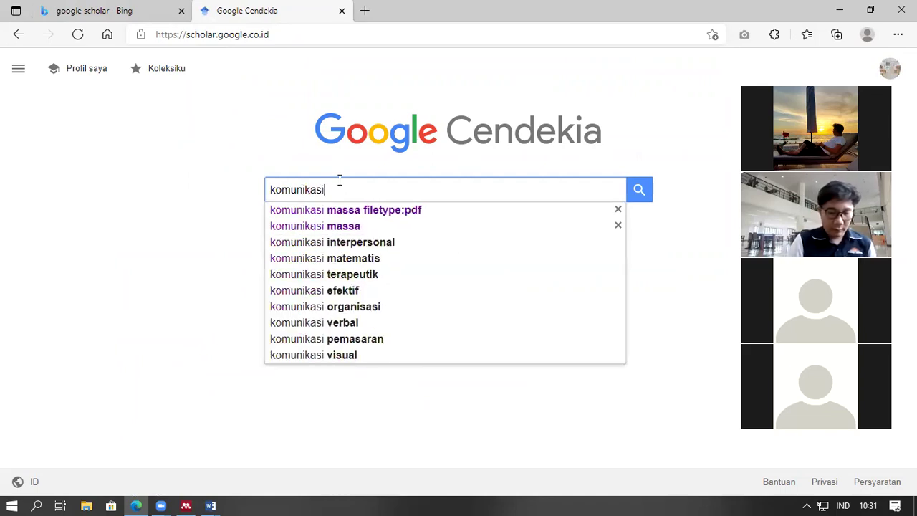
pyautogui.write(' filetype:pdf')
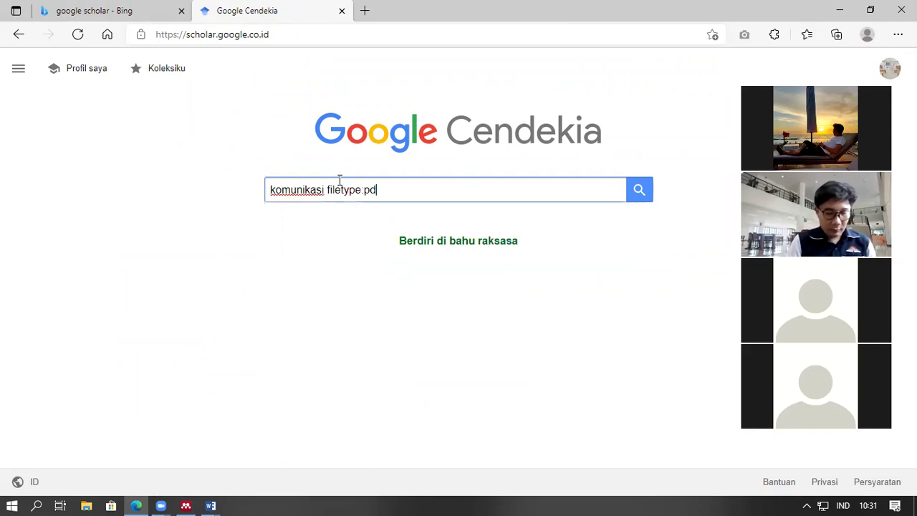
pyautogui.press('Return')
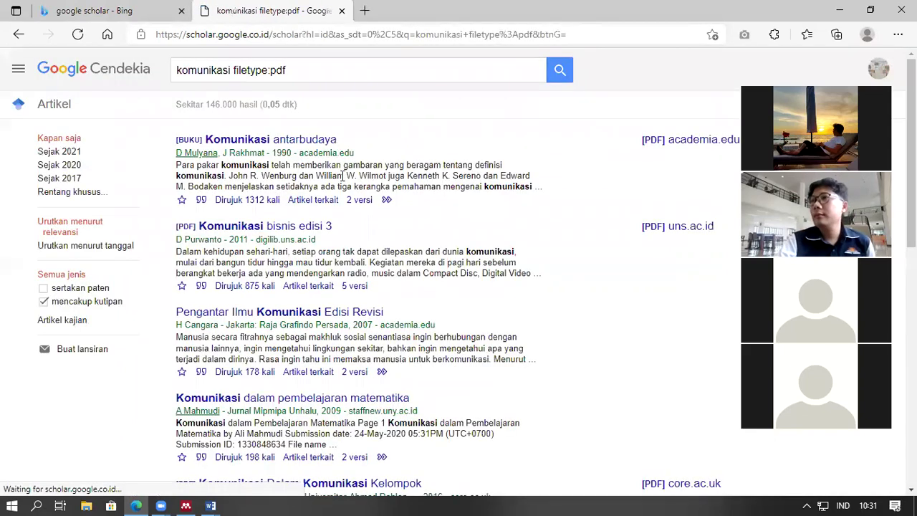
# Step: Download the PDF of the search result "Komunikasi bisnis edisi 3" and open the downloaded file depan.pdf
pyautogui.scroll(-2, 377, 187)
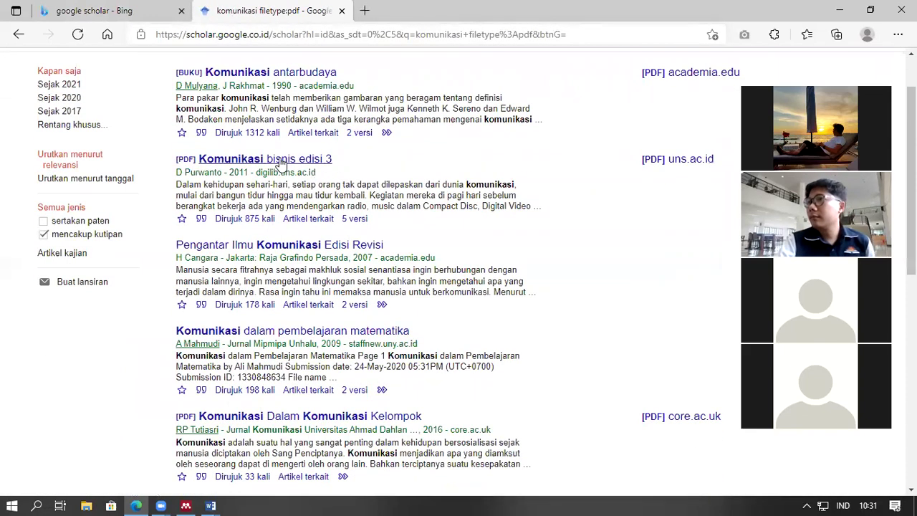
pyautogui.click(294, 160)
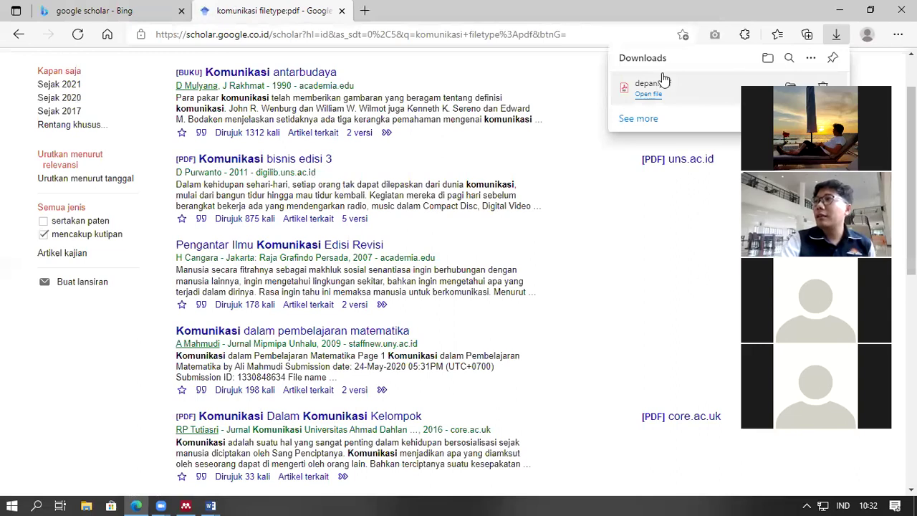
pyautogui.click(684, 83)
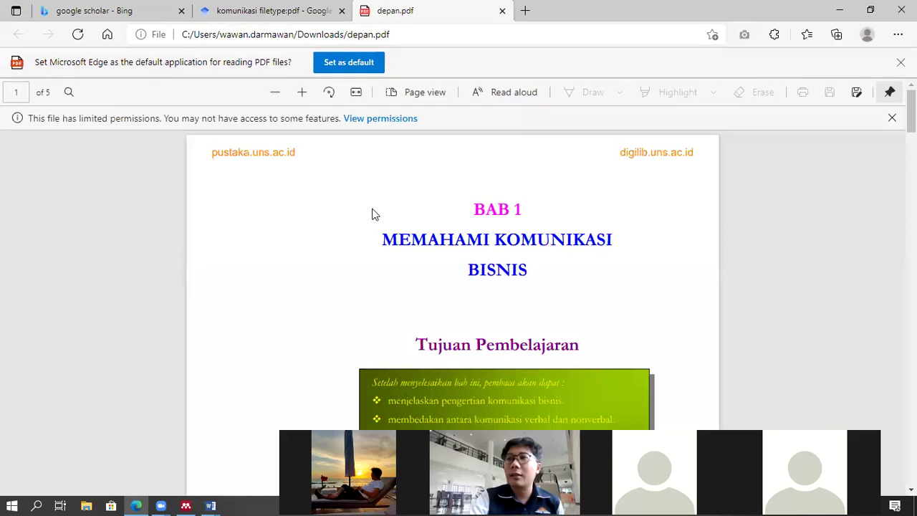
# Step: Look through the pages of depan.pdf and close the document
pyautogui.scroll(-10, 373, 212)
pyautogui.scroll(10, 397, 213)
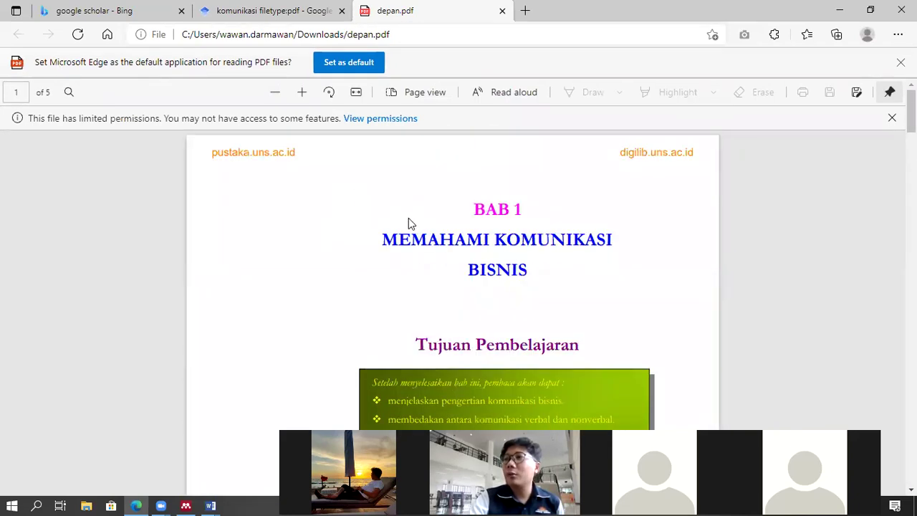
pyautogui.scroll(-3, 451, 227)
pyautogui.scroll(3, 452, 229)
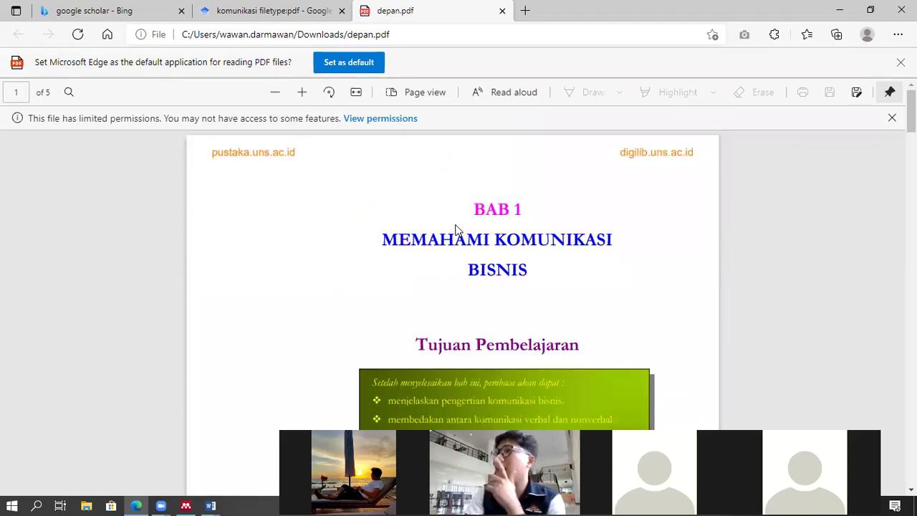
pyautogui.click(501, 12)
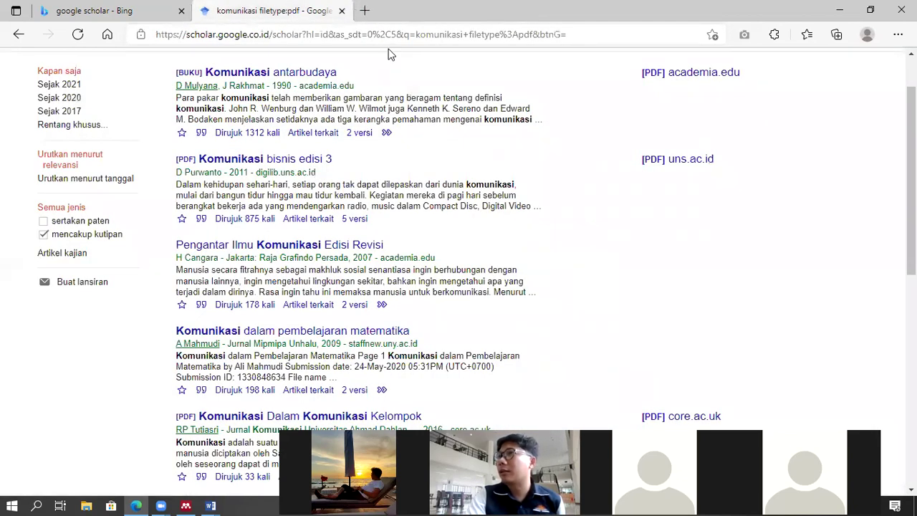
# Step: Search the web for "garuda ristekbrin" in a new browser tab and open the Garuda - Garba Rujukan Digital site
pyautogui.click(365, 10)
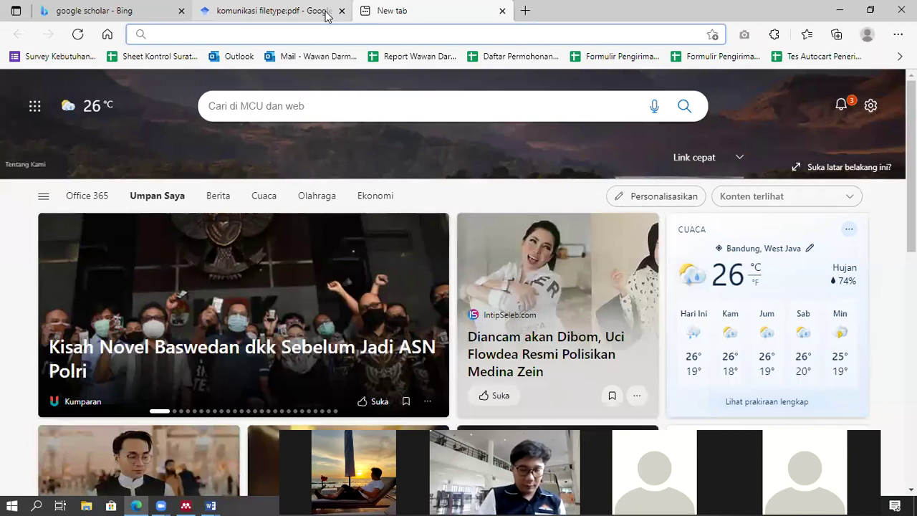
pyautogui.write('grad')
pyautogui.press('BackSpace')
pyautogui.press('BackSpace')
pyautogui.press('BackSpace')
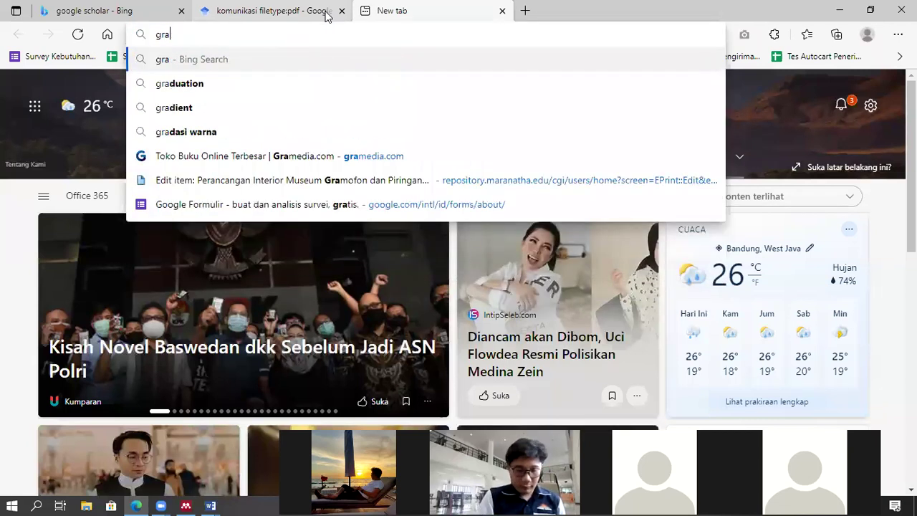
pyautogui.write('arud')
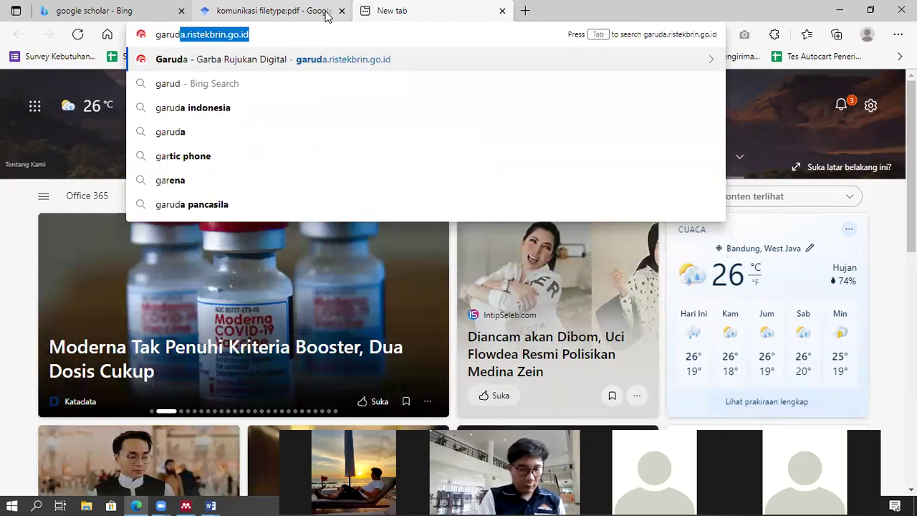
pyautogui.write('a ristekbrin')
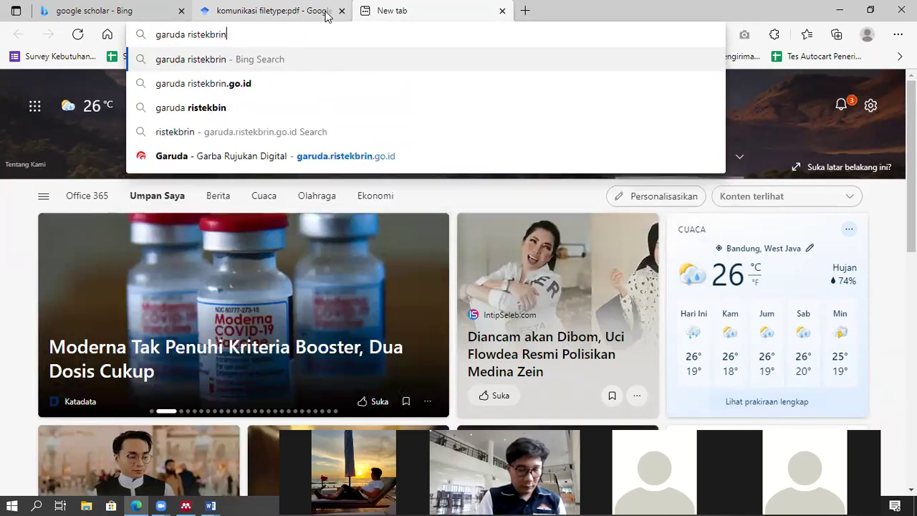
pyautogui.press('Return')
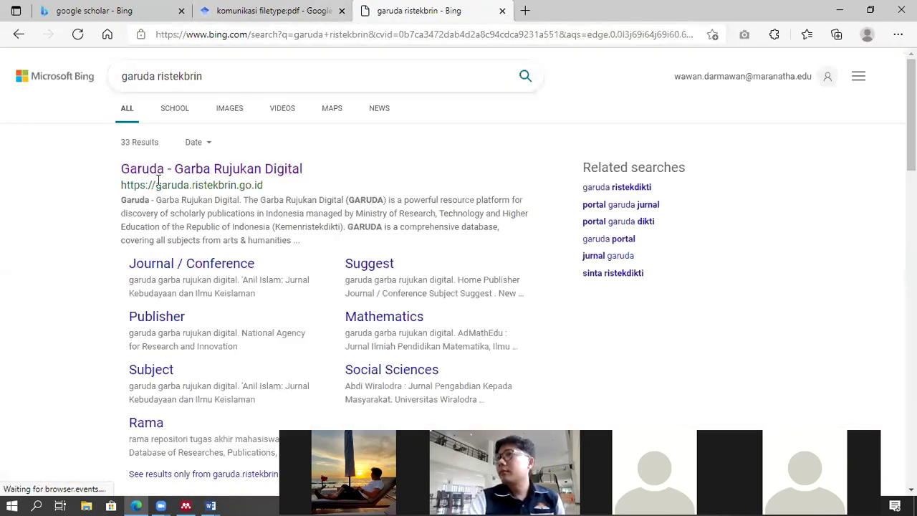
pyautogui.click(161, 170)
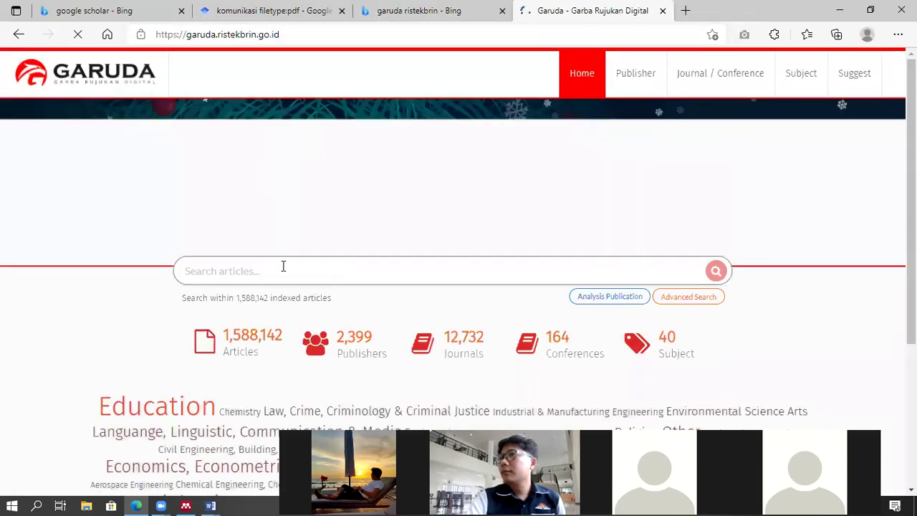
# Step: Search the Garuda article database for "komunikasi"
pyautogui.click(286, 271)
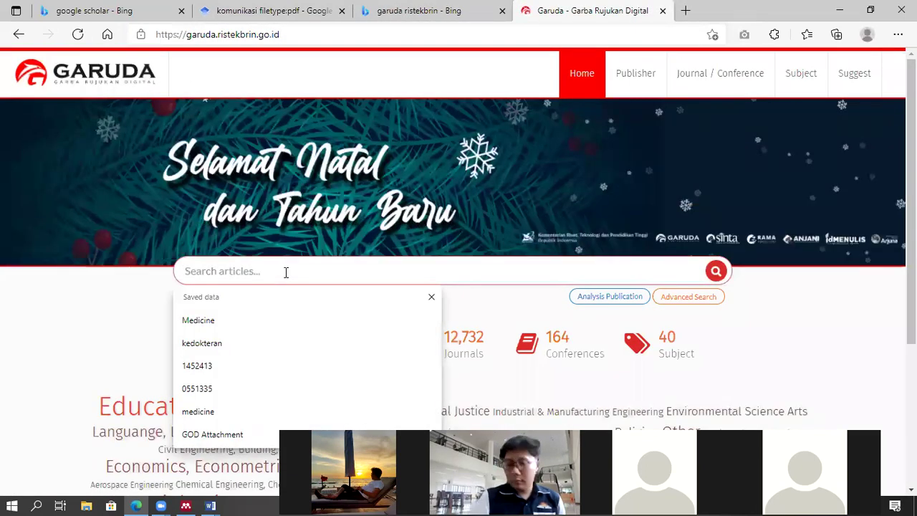
pyautogui.write('komunikasi')
pyautogui.press('Return')
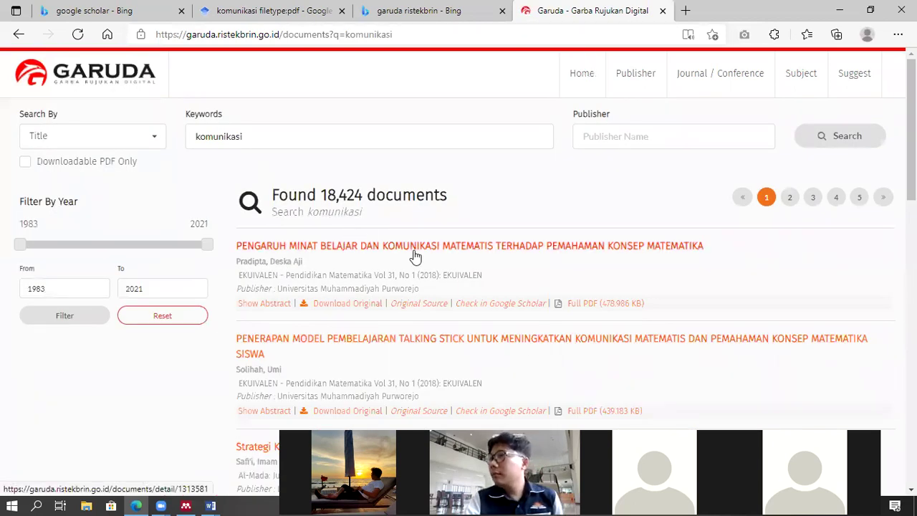
# Step: Download the PDF of the first result, "Pengaruh Minat Belajar dan Komunikasi Matematis terhadap Pemahaman Konsep Matematika", and show the browser's list of downloads
pyautogui.click(348, 305)
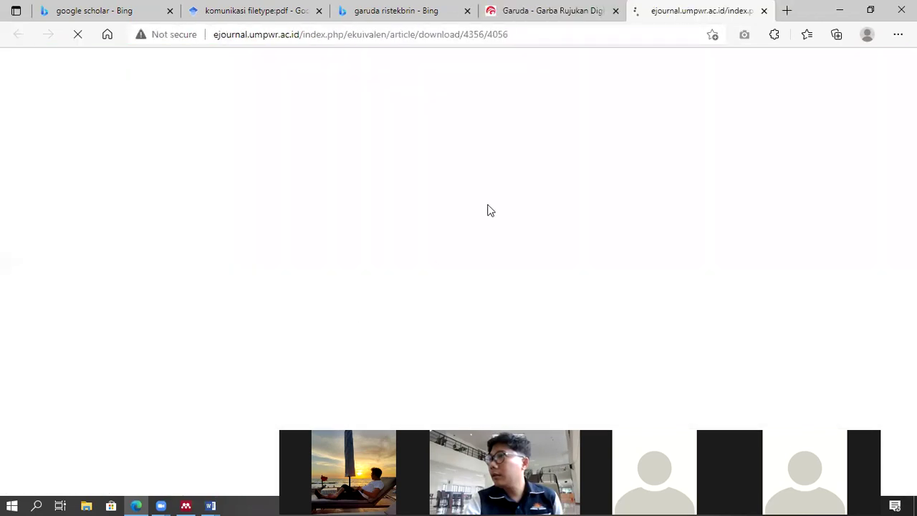
pyautogui.click(567, 7)
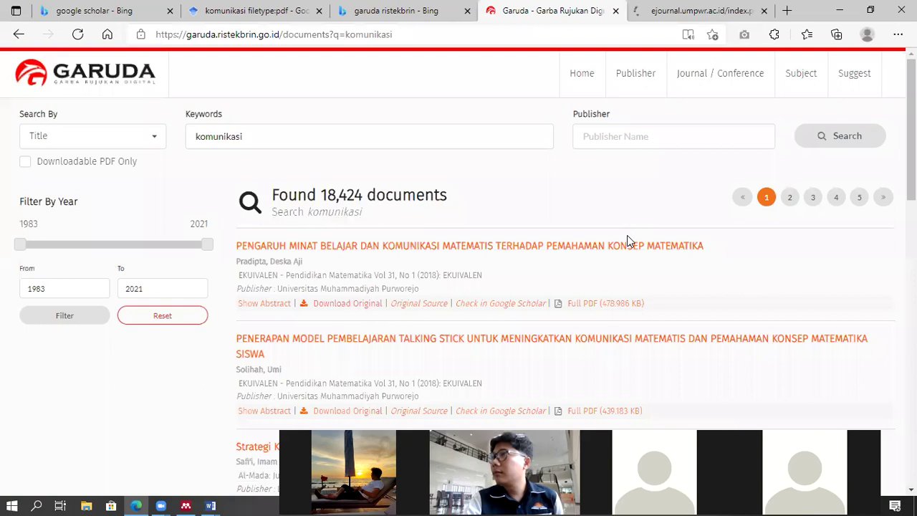
pyautogui.click(588, 302)
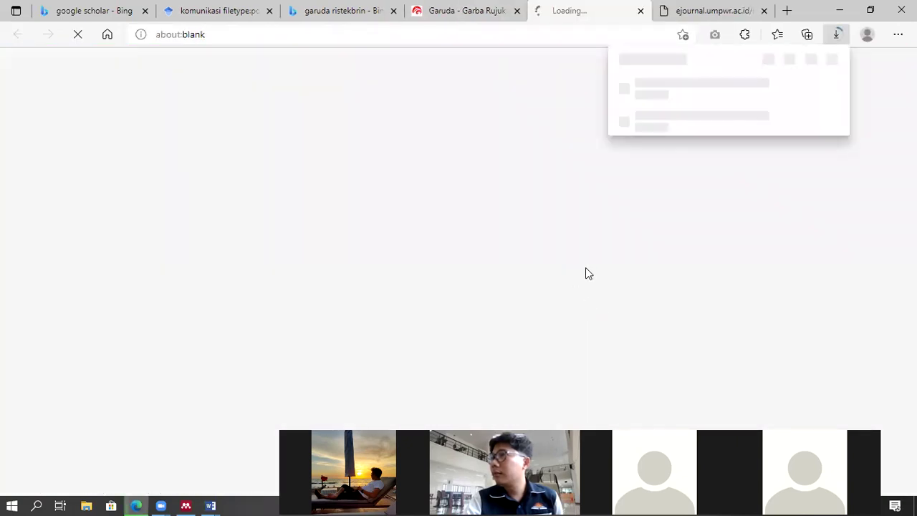
pyautogui.click(642, 12)
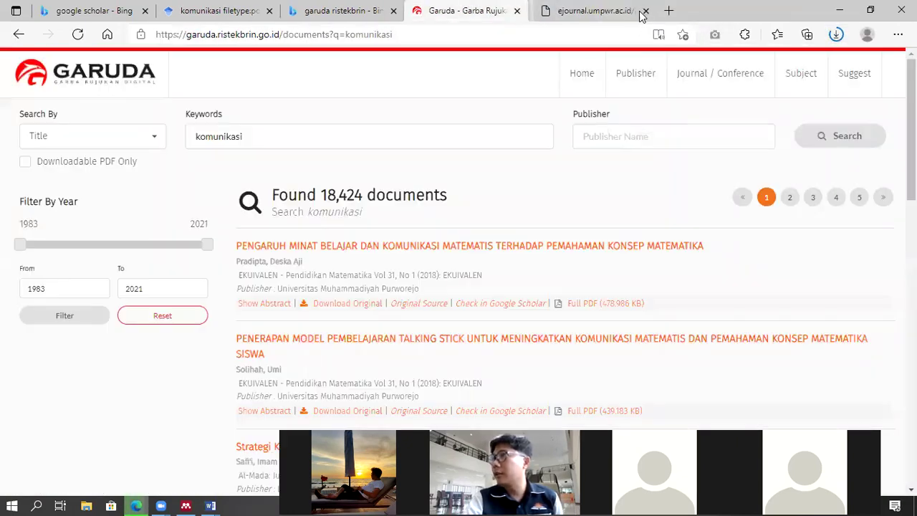
pyautogui.click(594, 10)
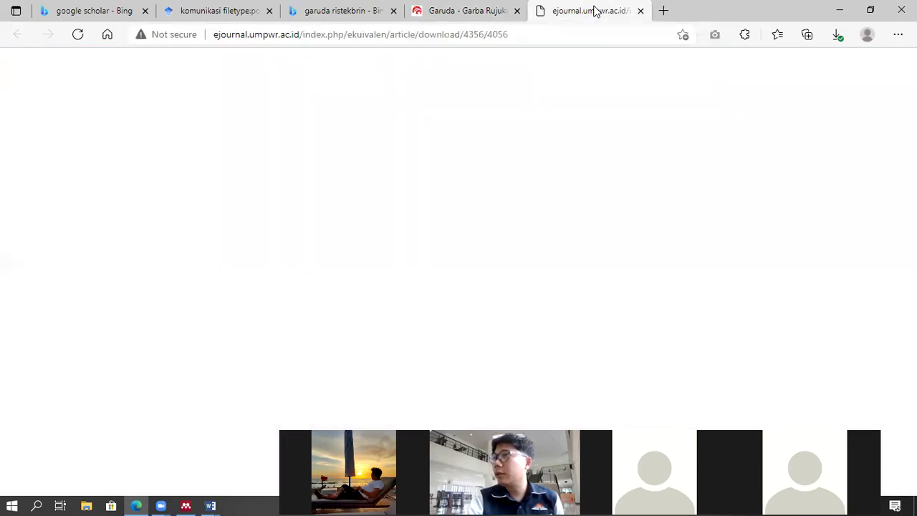
pyautogui.click(473, 10)
pyautogui.click(836, 34)
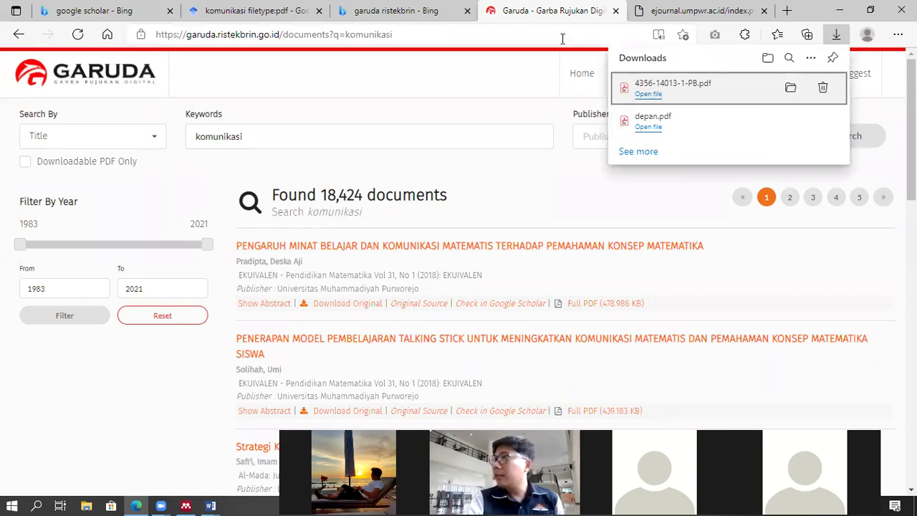
pyautogui.moveTo(236, 246); pyautogui.dragTo(703, 239)
pyautogui.hotkey('ctrl', 'c')
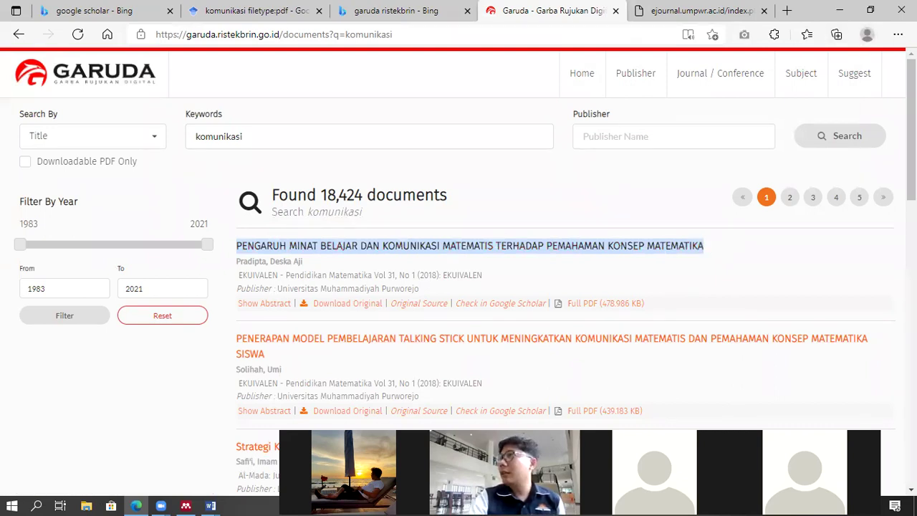
pyautogui.click(897, 34)
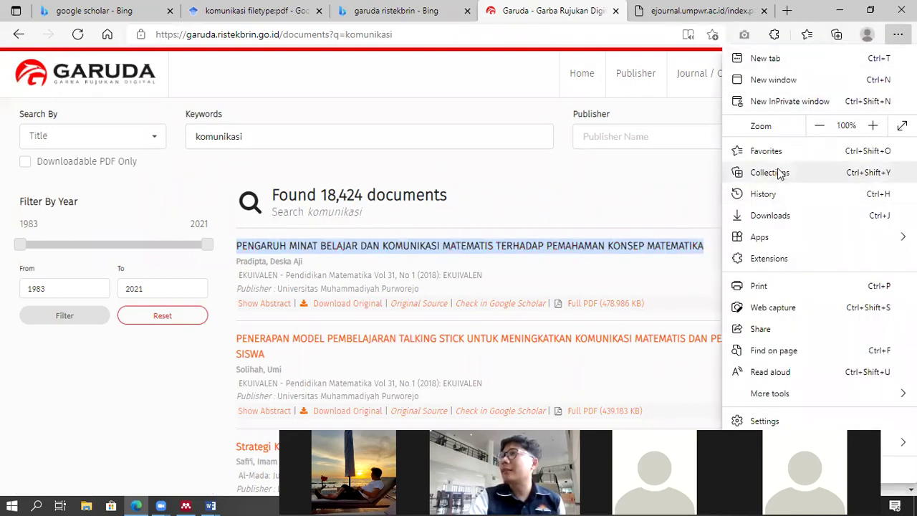
pyautogui.click(792, 224)
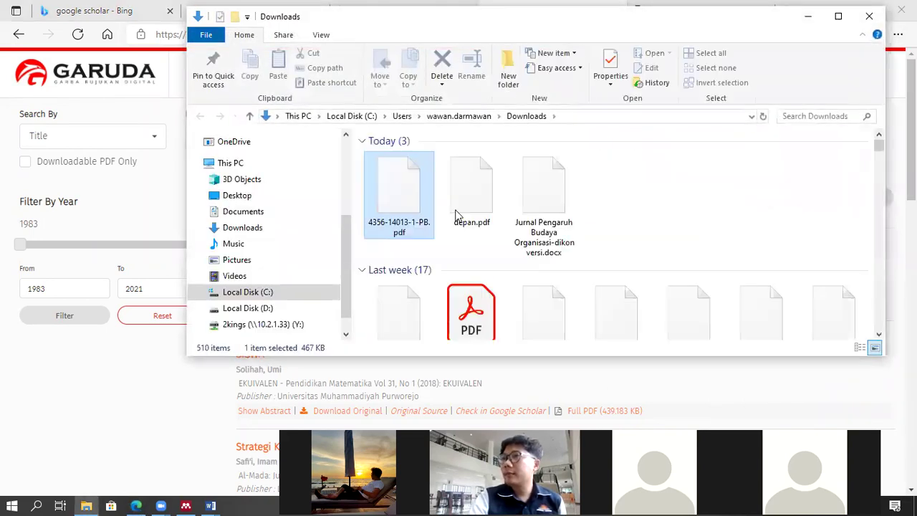
pyautogui.rightClick(389, 207)
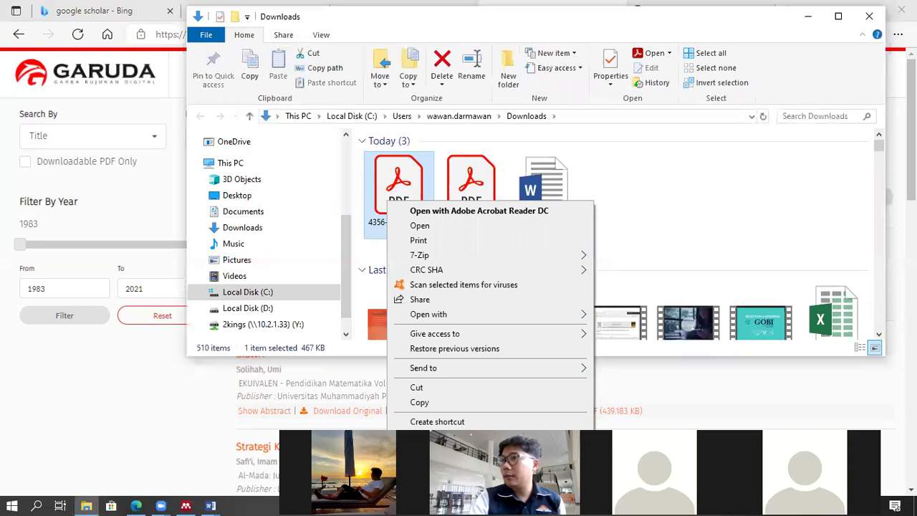
pyautogui.press('m')
pyautogui.hotkey('ctrl', 'v')
pyautogui.press('Return')
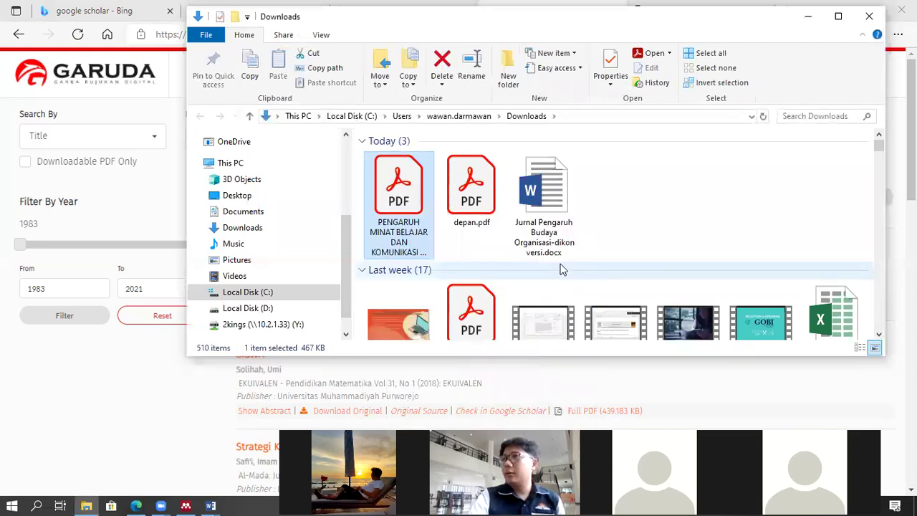
# Step: Switch to Mendeley Desktop, reduce its window from full screen and place it so the Downloads folder's files stay visible above it
pyautogui.click(185, 506)
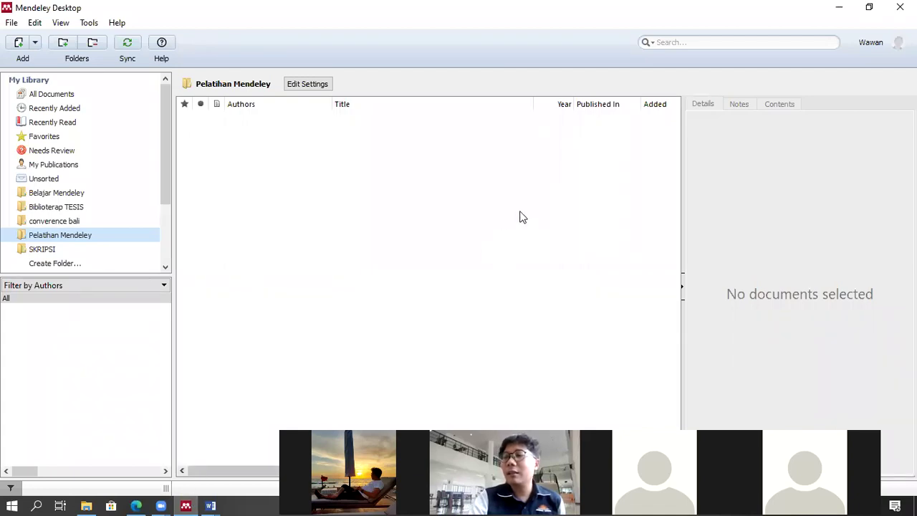
pyautogui.click(869, 8)
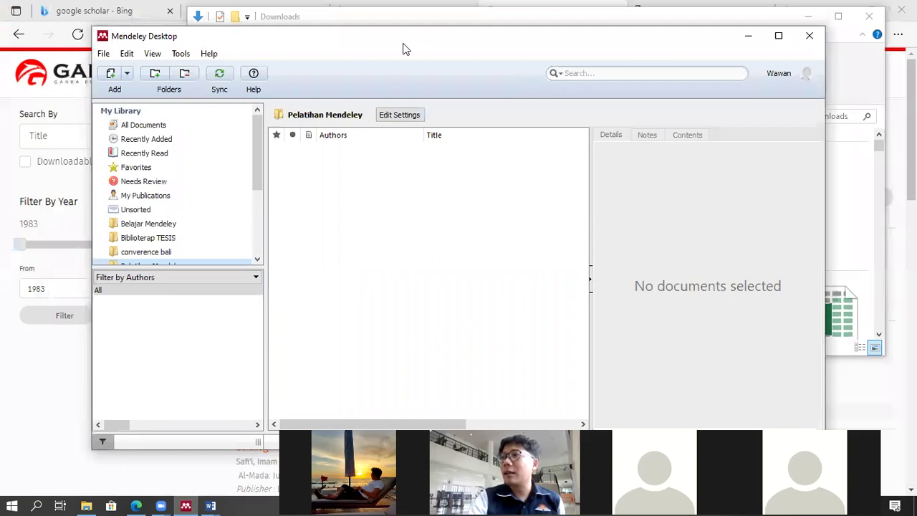
pyautogui.moveTo(403, 47); pyautogui.dragTo(436, 197)
pyautogui.moveTo(399, 166)
pyautogui.mouseDown()
pyautogui.moveTo(479, 254)
pyautogui.moveTo(484, 290)
pyautogui.moveTo(401, 195)
pyautogui.moveTo(393, 171)
pyautogui.mouseUp()
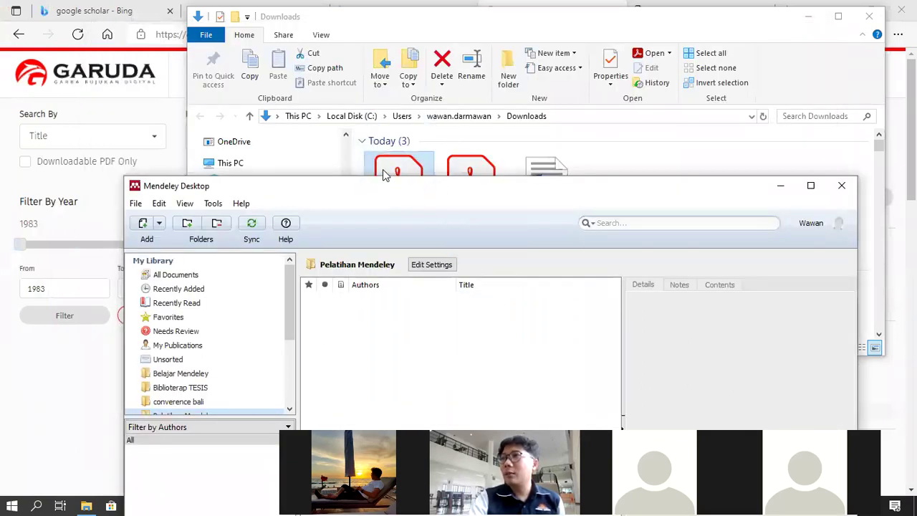
# Step: Add the renamed "PENGARUH MINAT BELAJAR DAN KOMUNIKASI" PDF from Downloads to the Pelatihan Mendeley folder
pyautogui.click(159, 224)
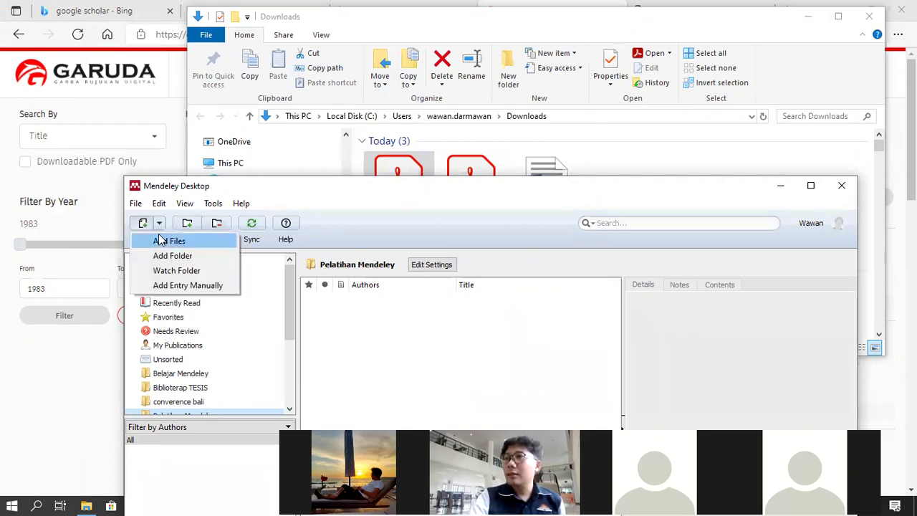
pyautogui.click(162, 241)
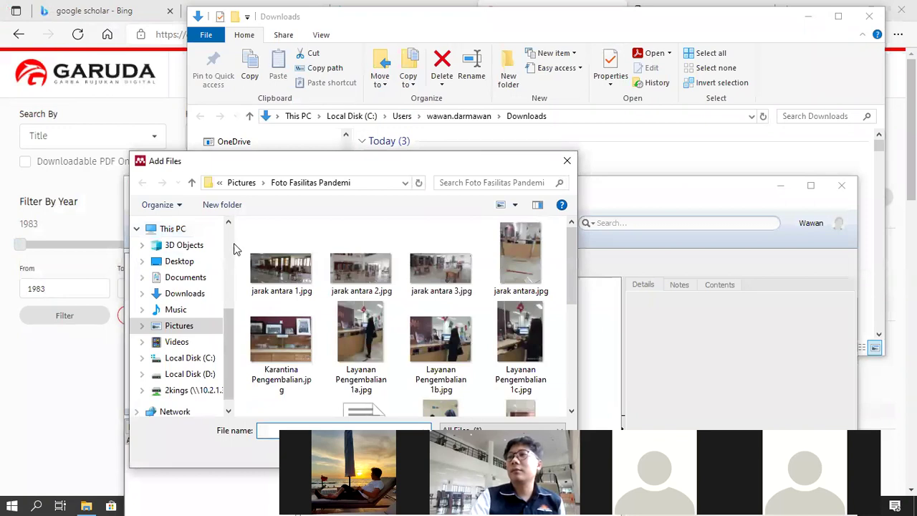
pyautogui.click(190, 294)
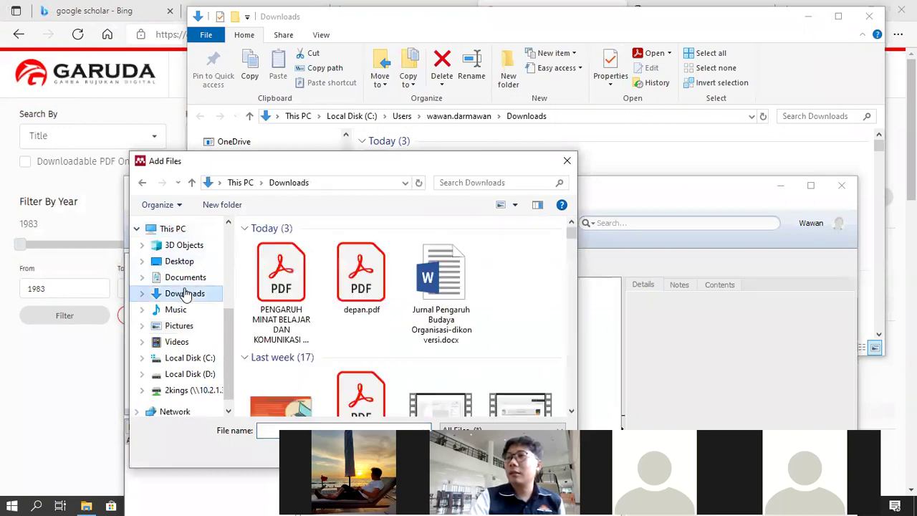
pyautogui.click(301, 286)
pyautogui.moveTo(390, 170); pyautogui.dragTo(383, 54)
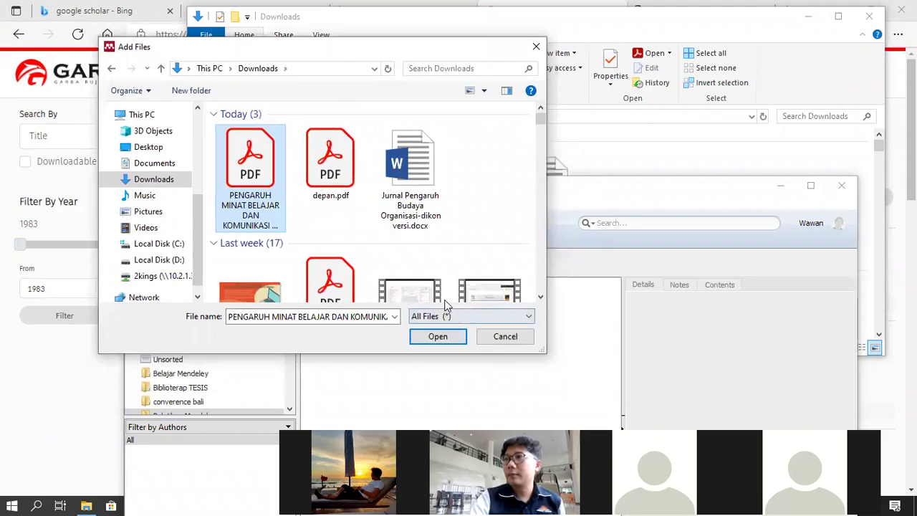
pyautogui.click(437, 336)
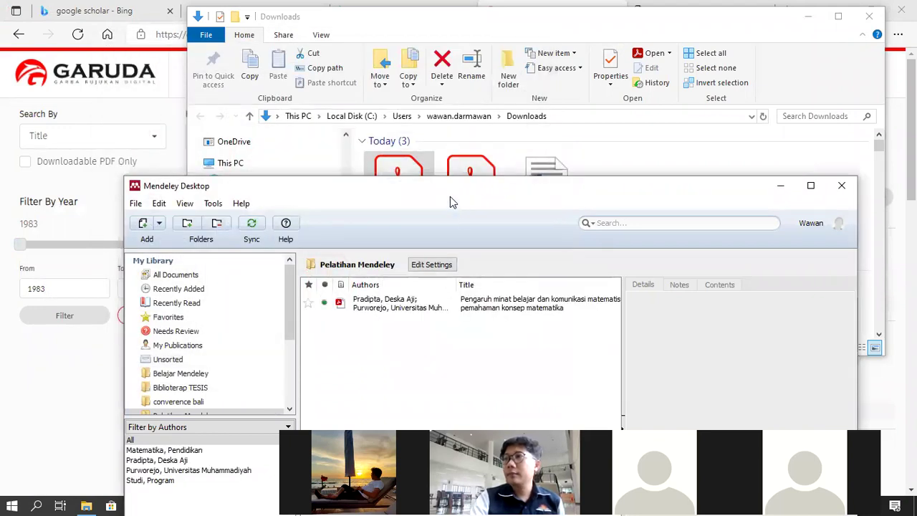
# Step: Raise the Mendeley window, show the added article's bibliographic details and open its PDF in the built-in reader
pyautogui.moveTo(445, 195); pyautogui.dragTo(394, 94)
pyautogui.click(417, 210)
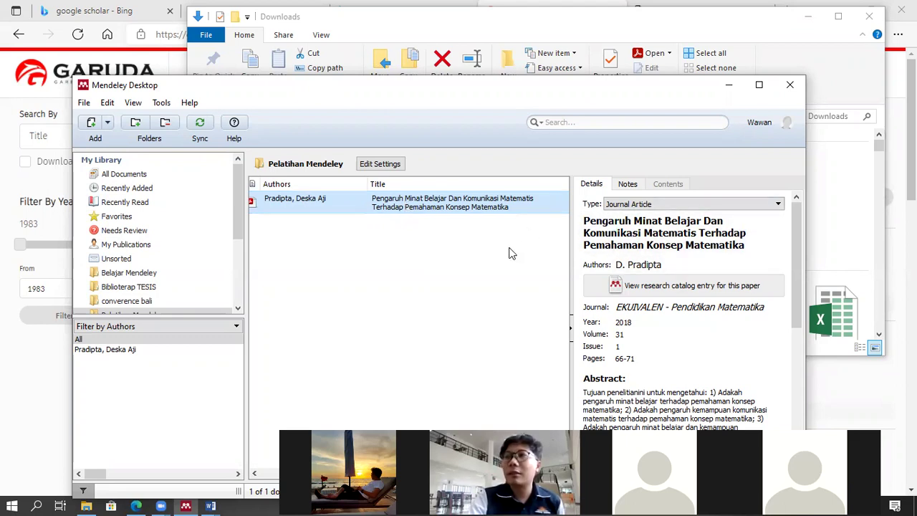
pyautogui.doubleClick(432, 204)
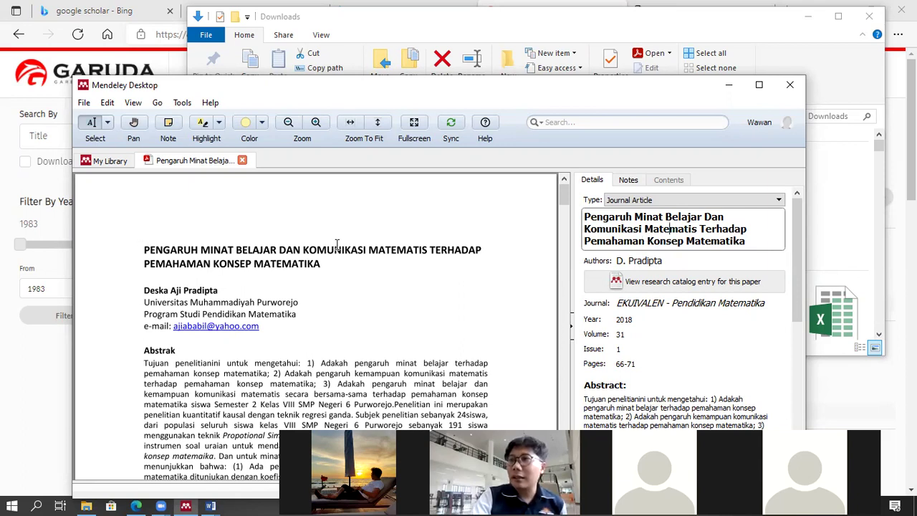
# Step: Compare the title, author, year, volume, issue and page range in the article's details with the opened PDF
pyautogui.scroll(-1, 651, 222)
pyautogui.scroll(1, 644, 222)
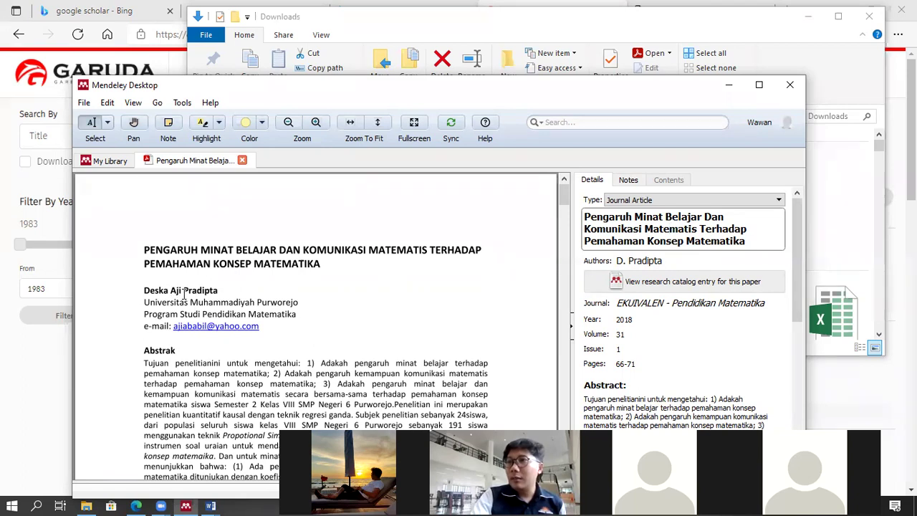
pyautogui.click(665, 262)
pyautogui.write('Pradipta, Deska Aji')
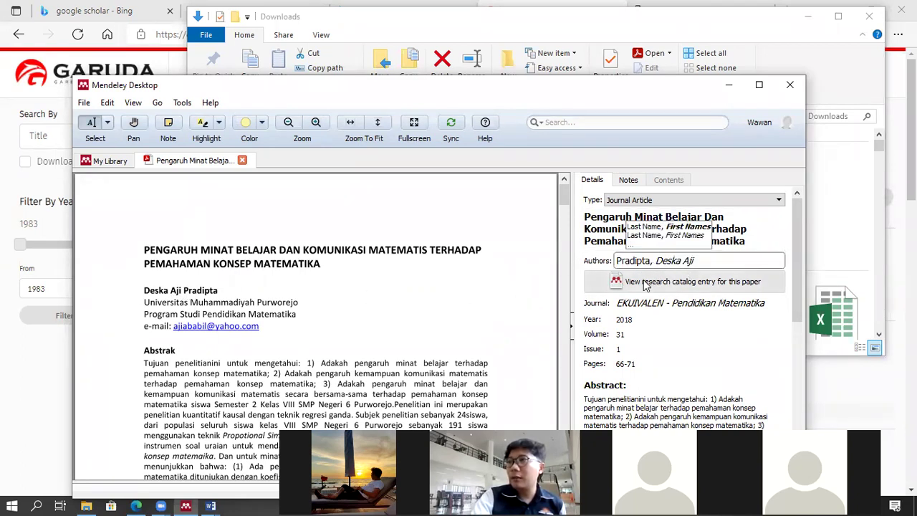
pyautogui.scroll(-1, 649, 286)
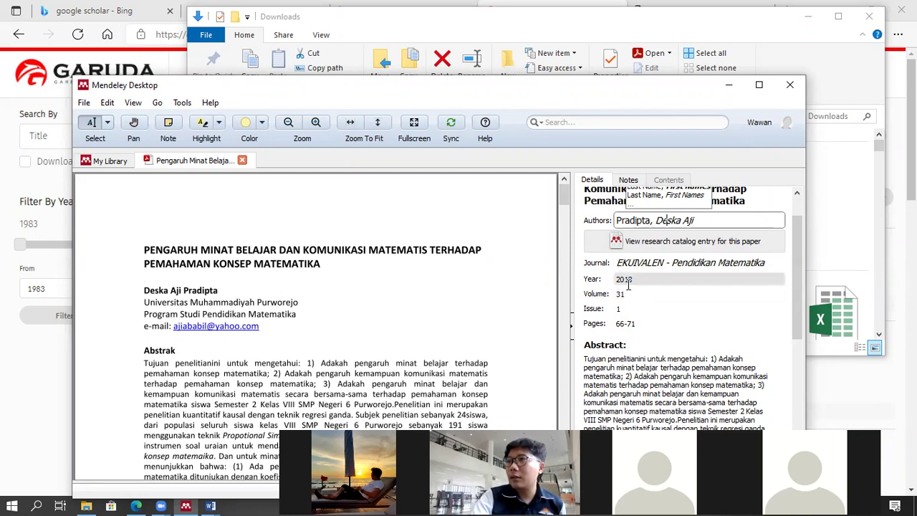
pyautogui.scroll(-1, 647, 301)
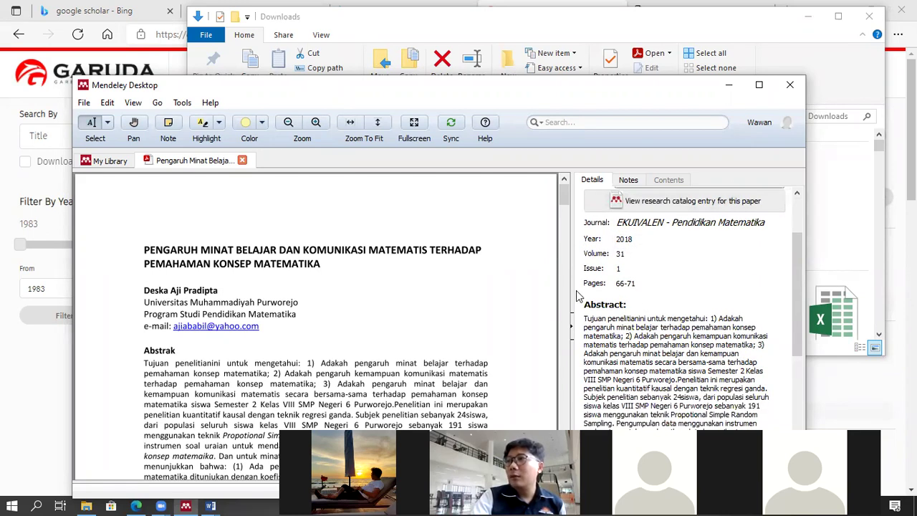
pyautogui.scroll(-10, 399, 285)
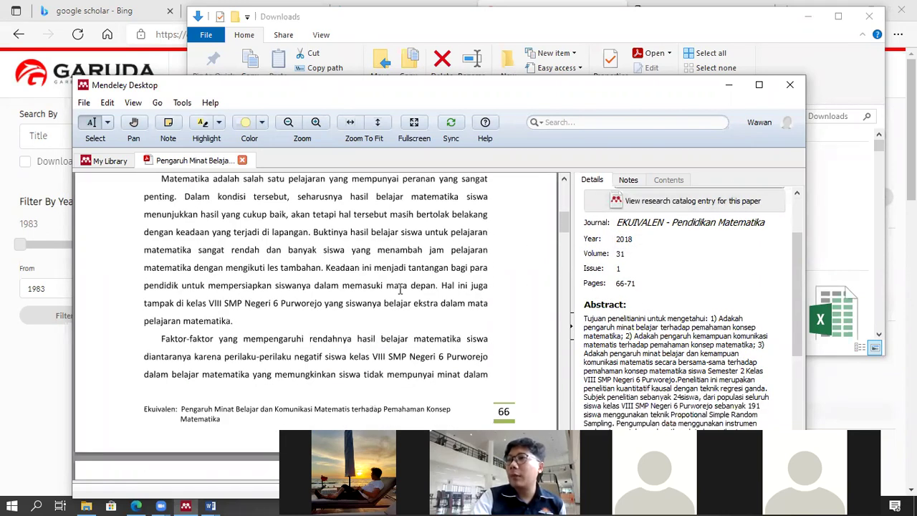
pyautogui.scroll(-2, 399, 286)
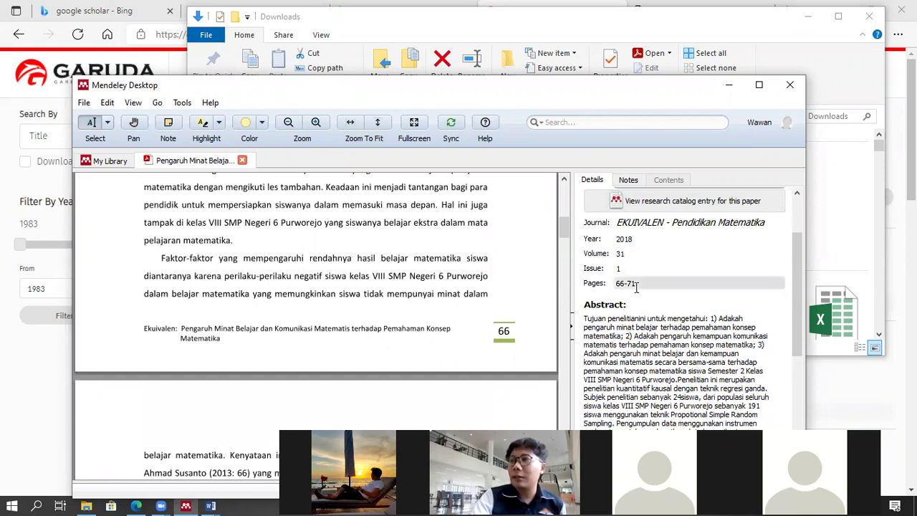
# Step: Examine the article's remaining details down to its URL and attached file, and close the PDF to return to the library
pyautogui.scroll(-5, 636, 285)
pyautogui.scroll(-1, 590, 311)
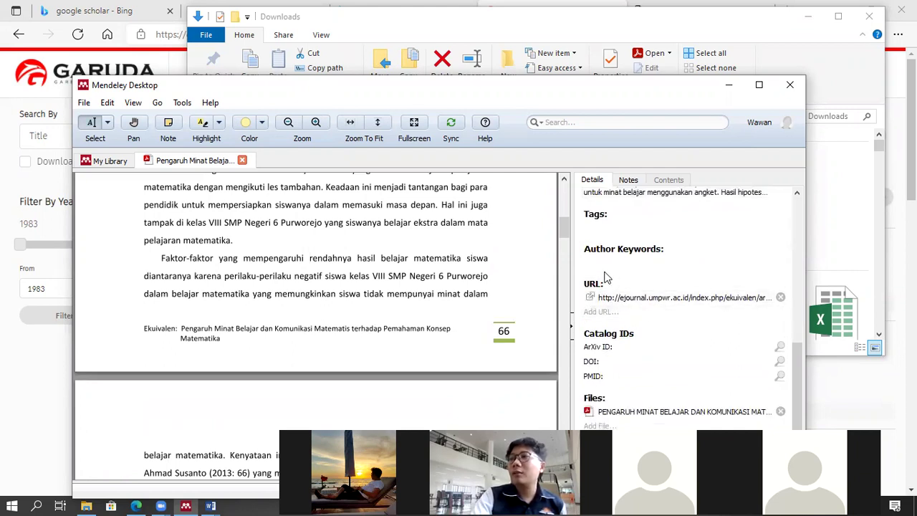
pyautogui.scroll(2, 609, 280)
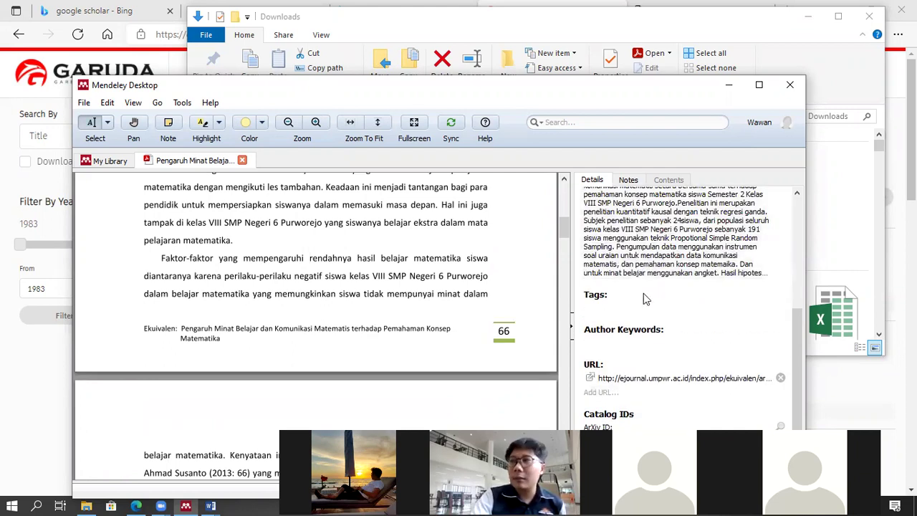
pyautogui.scroll(3, 641, 298)
pyautogui.scroll(-5, 634, 303)
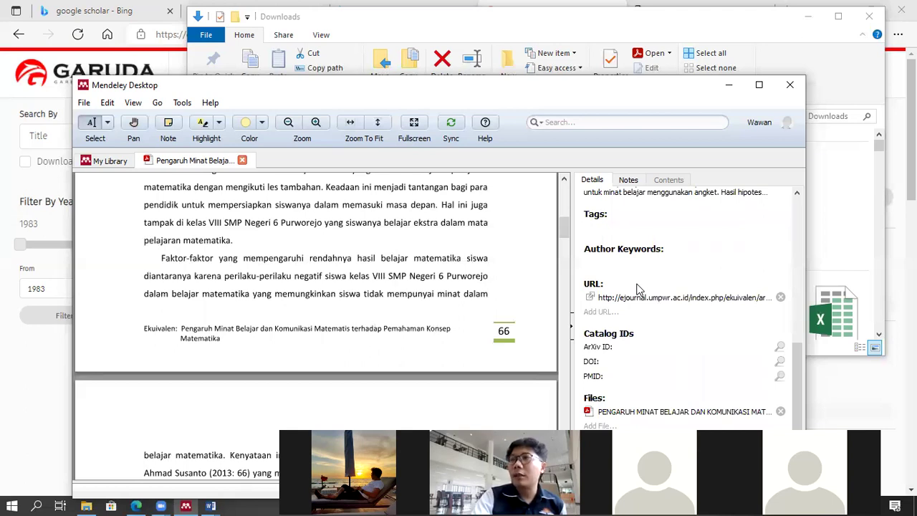
pyautogui.click(624, 296)
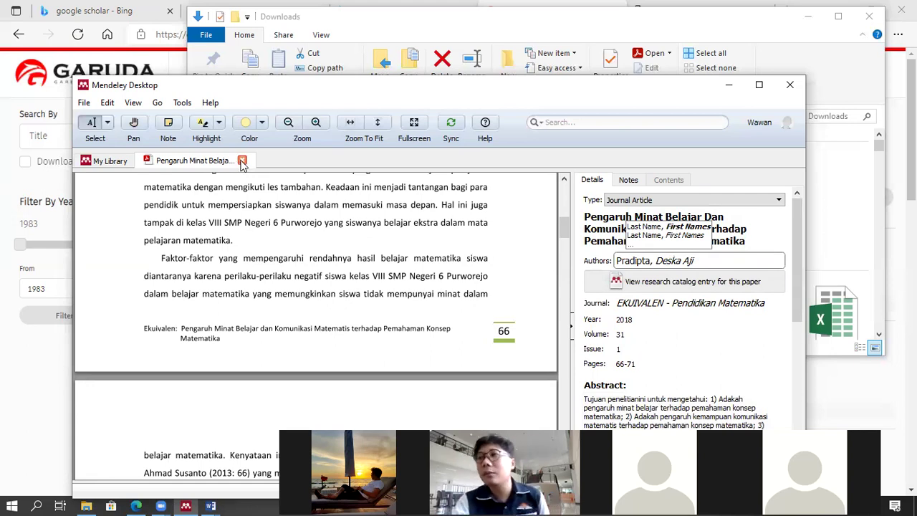
pyautogui.click(242, 162)
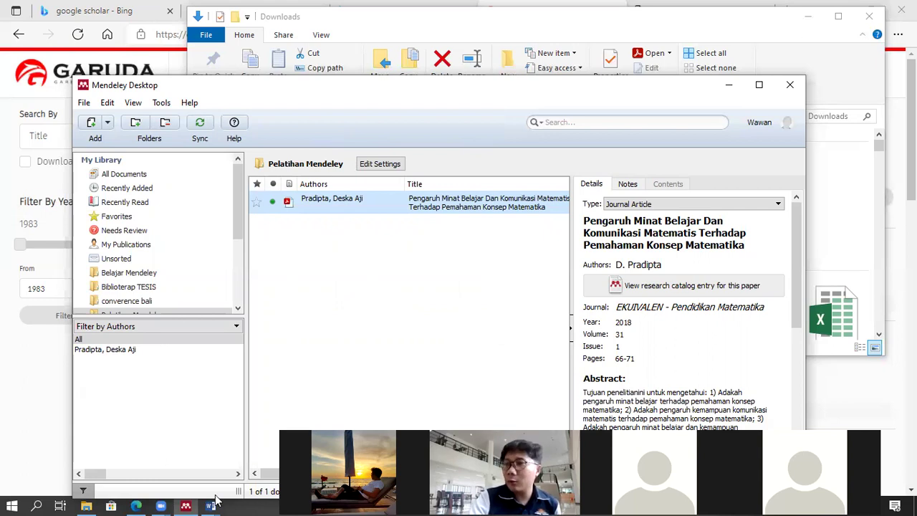
pyautogui.click(328, 233)
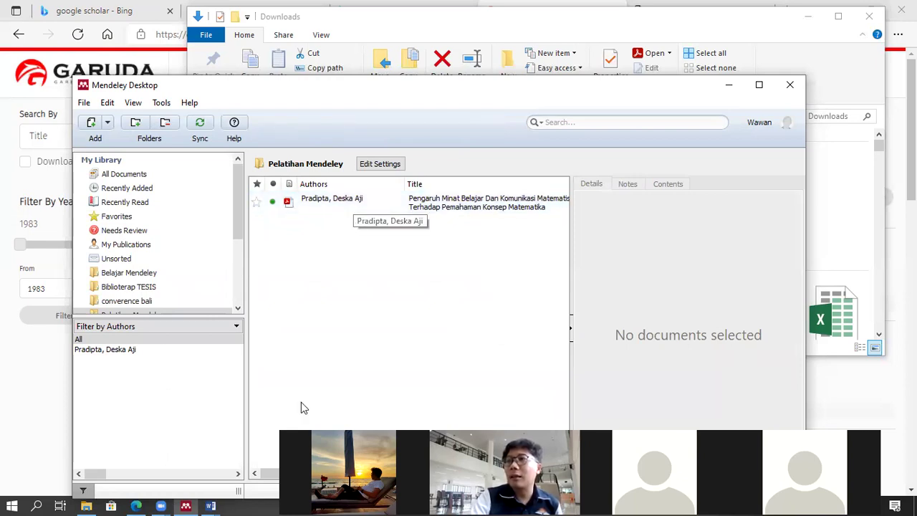
# Step: Switch to the blank Word document and enter the placeholder text "Kjdgfaksdgflasdgflsdagfksdhafjdhas"
pyautogui.doubleClick(210, 497)
pyautogui.click(210, 500)
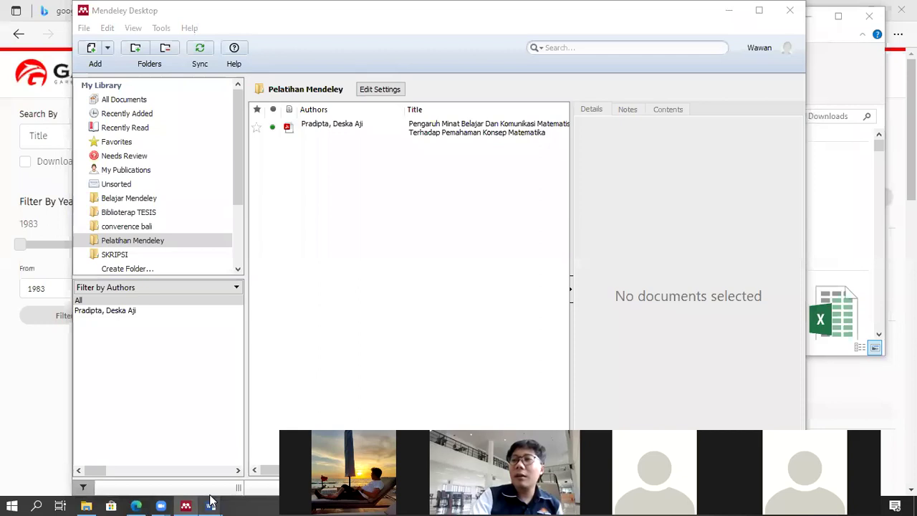
pyautogui.click(274, 445)
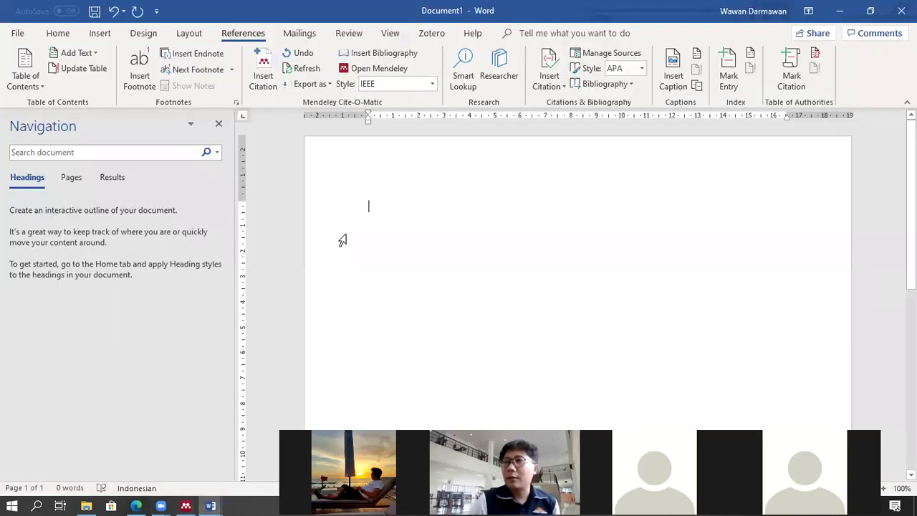
pyautogui.write('kjdgfaksdgflasdgflsdagfksdhafjdhas')
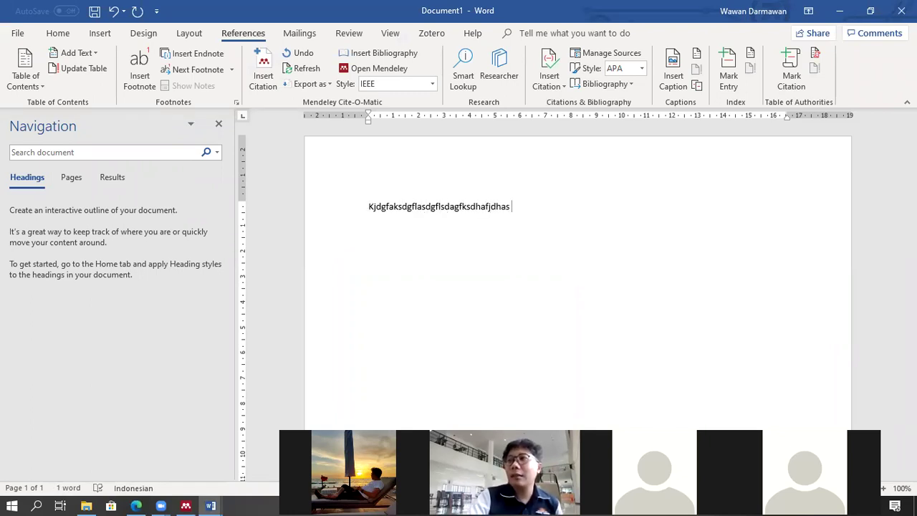
pyautogui.write(' (')
pyautogui.press('BackSpace')
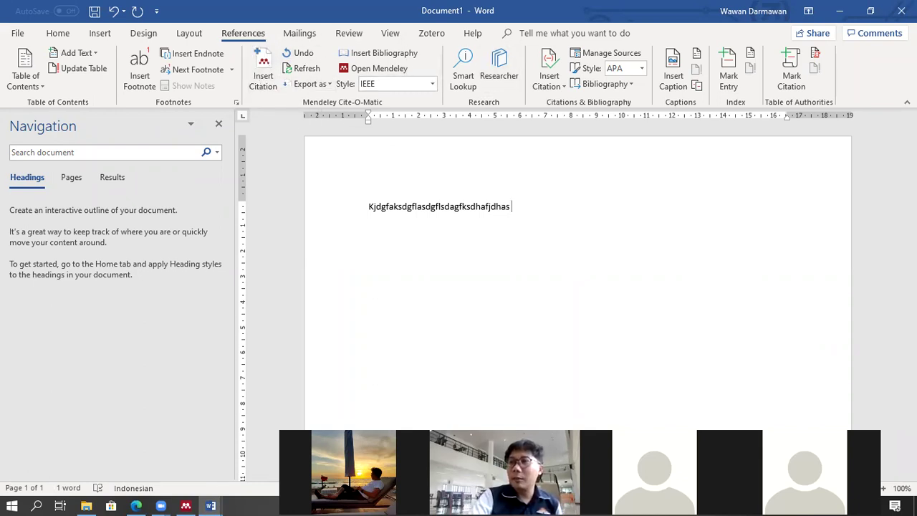
# Step: Search My Library by the author's first name and add the 2018 "Pengaruh Minat Belajar" article as a Mendeley citation after the placeholder text
pyautogui.click(185, 506)
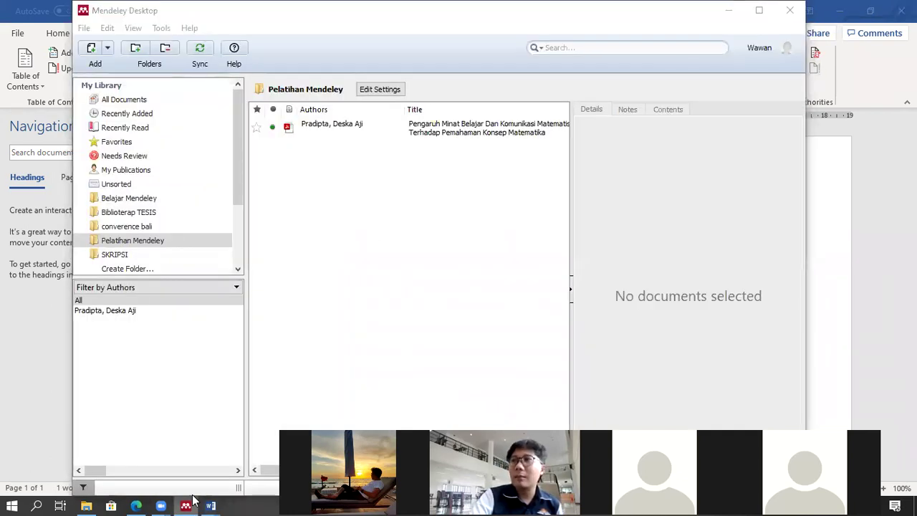
pyautogui.click(189, 502)
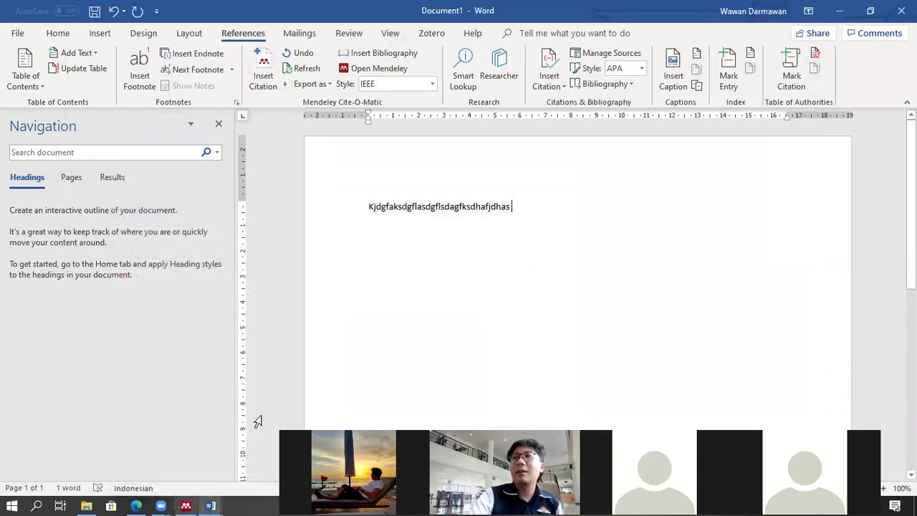
pyautogui.click(264, 75)
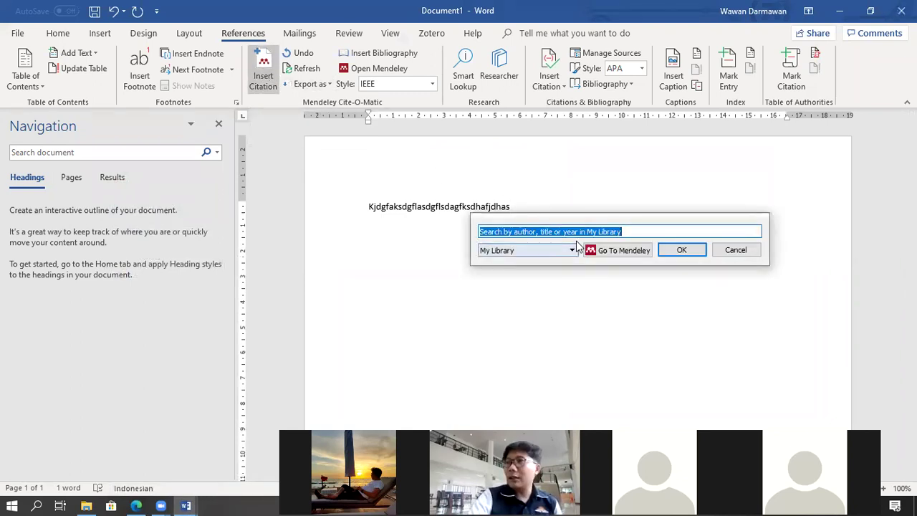
pyautogui.write('des')
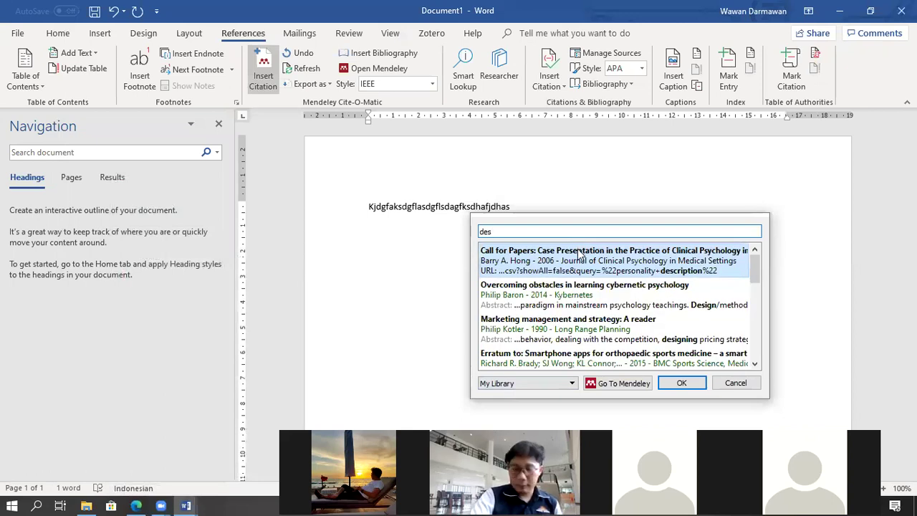
pyautogui.write('k')
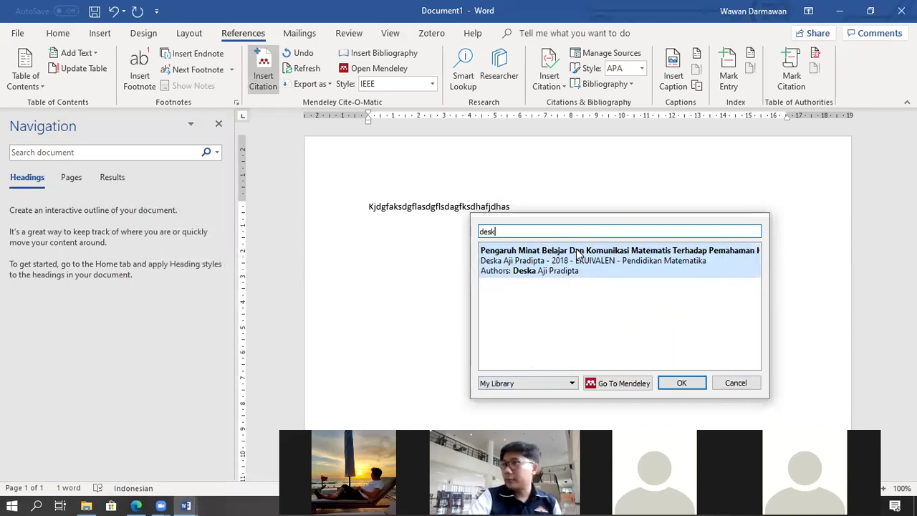
pyautogui.click(530, 265)
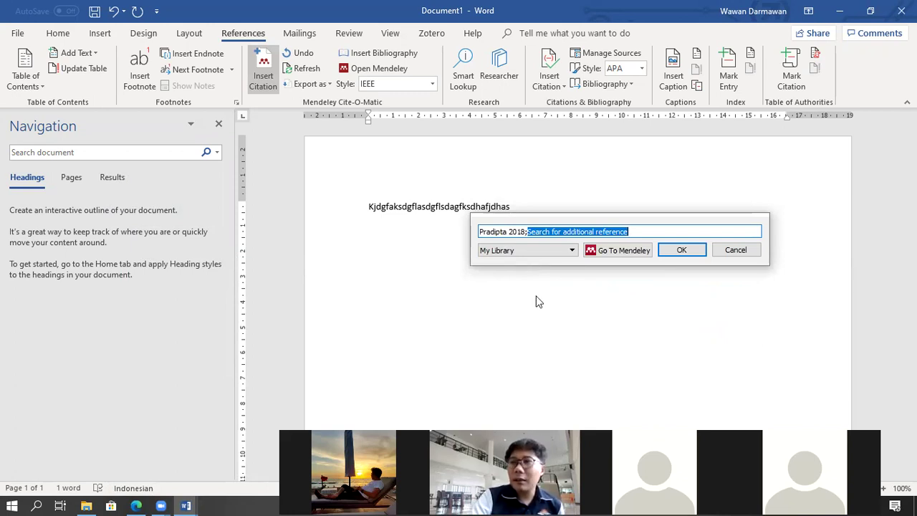
# Step: Reopen the article's PDF in Mendeley Desktop and select the passage from "Siswa yang berminat belajar" to "pelajaran matematika" on its second page for copying
pyautogui.click(136, 504)
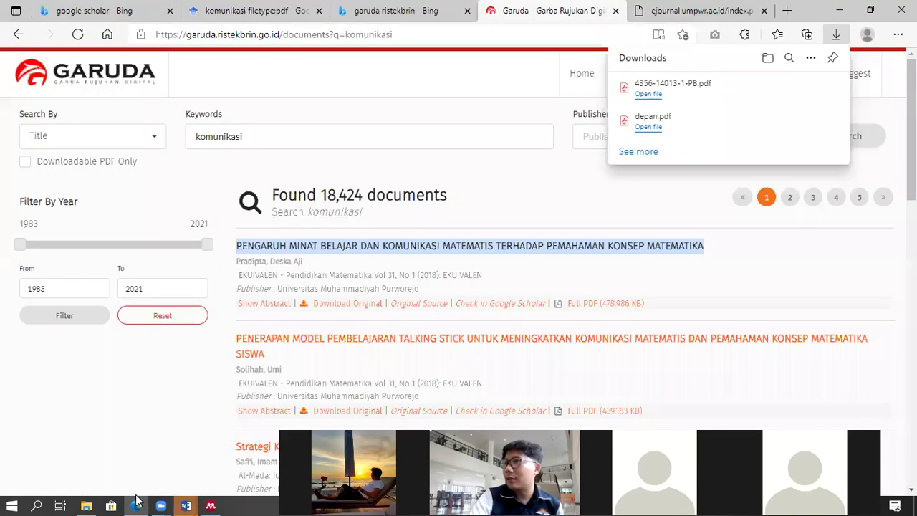
pyautogui.click(210, 506)
pyautogui.doubleClick(421, 133)
pyautogui.scroll(5, 315, 182)
pyautogui.scroll(-2, 312, 186)
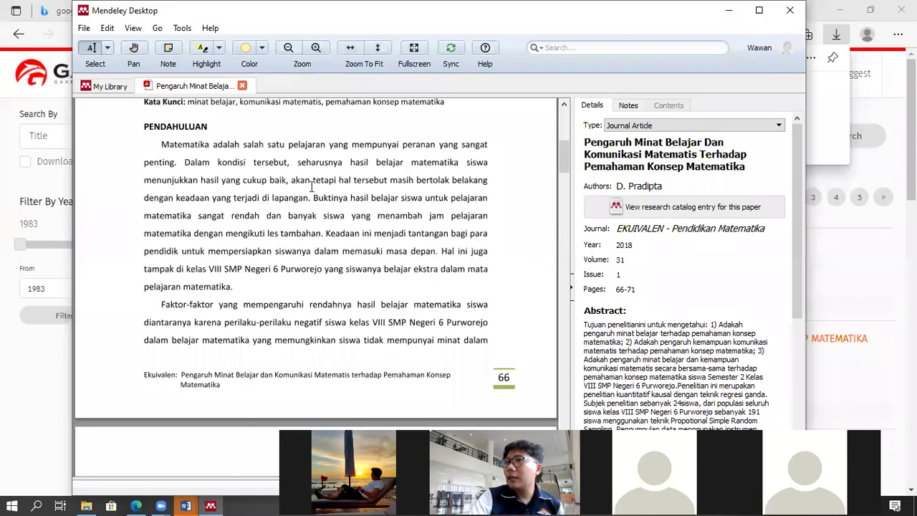
pyautogui.scroll(-3, 208, 179)
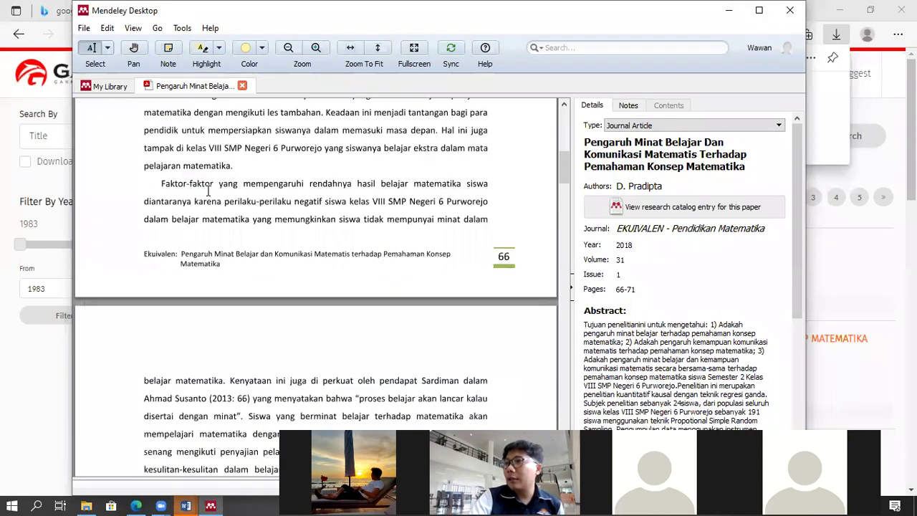
pyautogui.scroll(-3, 175, 182)
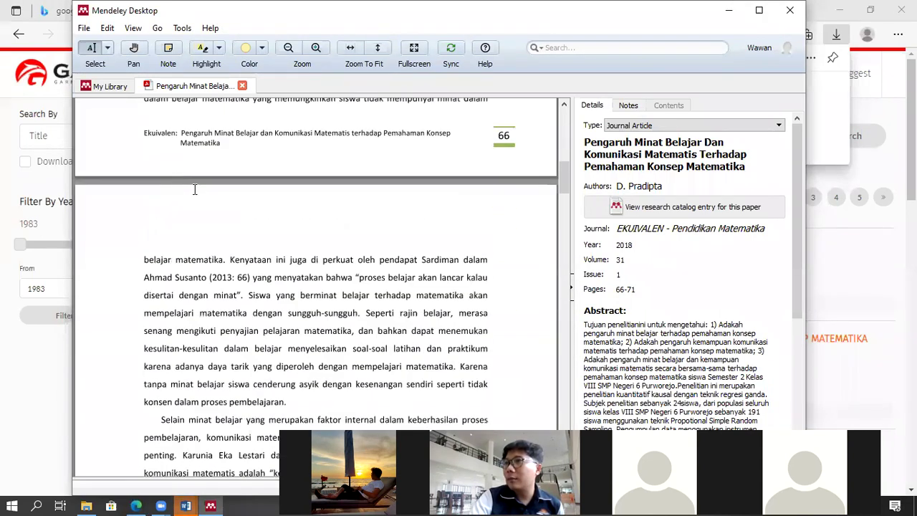
pyautogui.scroll(-2, 194, 189)
pyautogui.moveTo(248, 213); pyautogui.dragTo(351, 252)
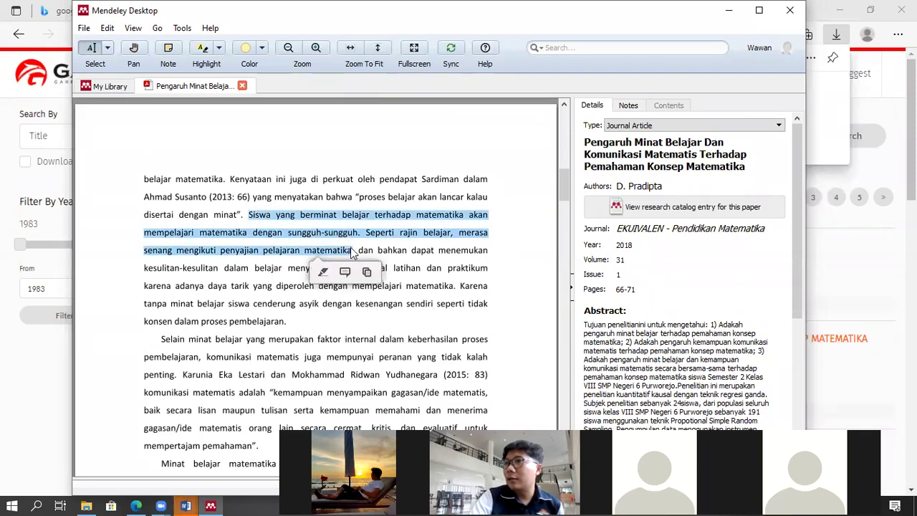
# Step: Switch to Word and replace the placeholder text before the citation with the passage copied from the PDF
pyautogui.click(185, 503)
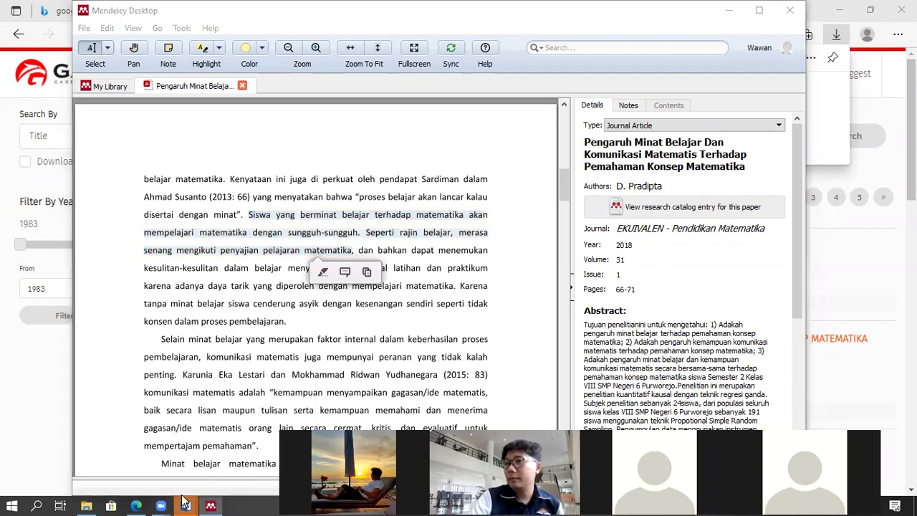
pyautogui.click(272, 456)
pyautogui.moveTo(510, 207); pyautogui.dragTo(368, 210)
pyautogui.hotkey('ctrl', 'v')
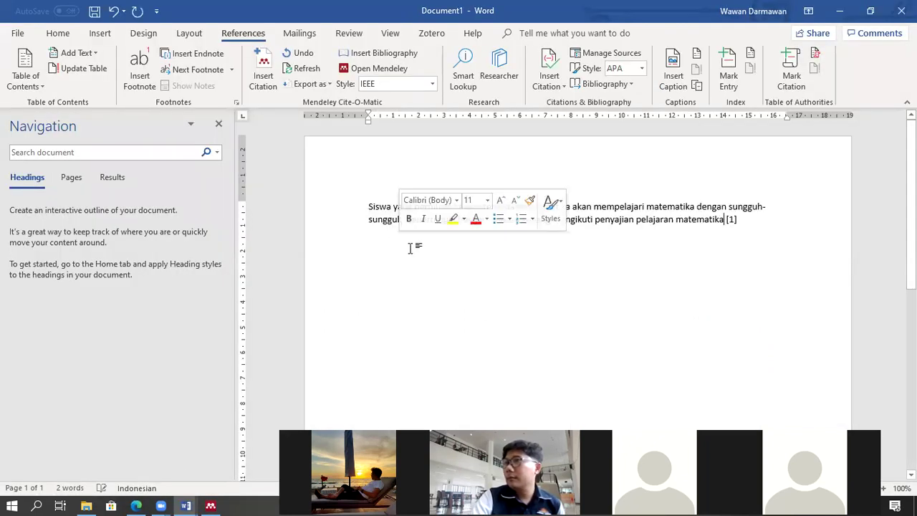
pyautogui.click(210, 505)
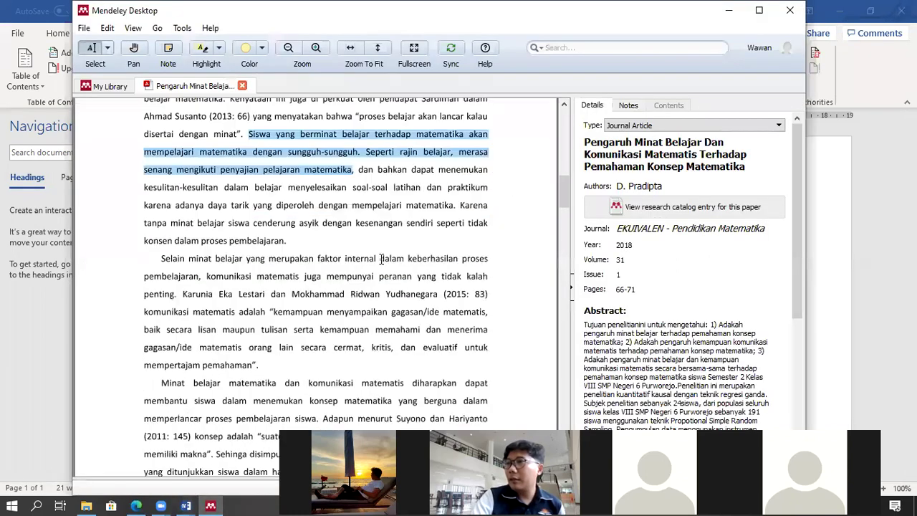
pyautogui.click(381, 258)
pyautogui.scroll(-10, 381, 259)
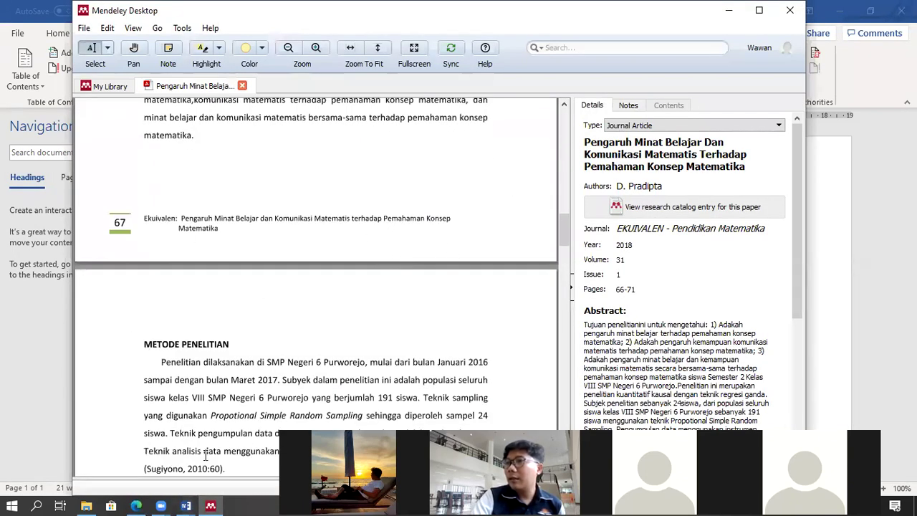
pyautogui.click(210, 506)
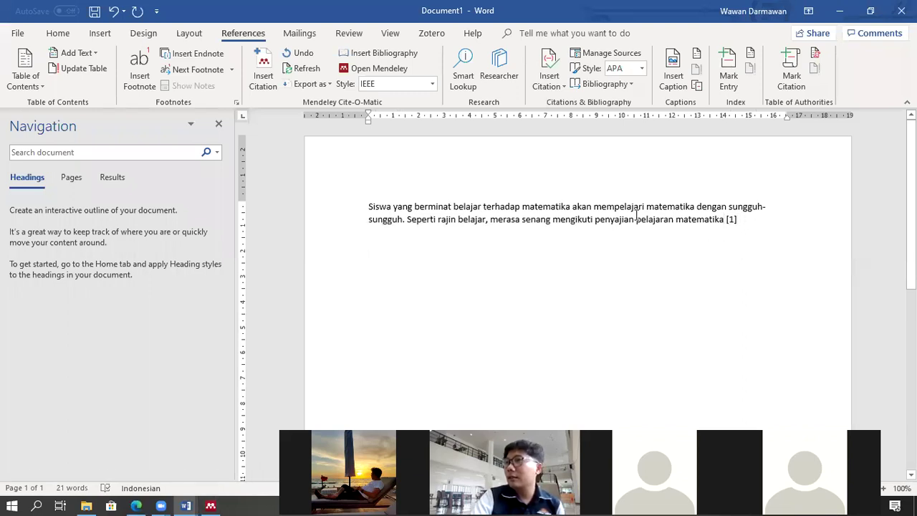
# Step: Delete the existing citation at the end of the quoted passage
pyautogui.moveTo(724, 219); pyautogui.dragTo(745, 225)
pyautogui.press('Delete')
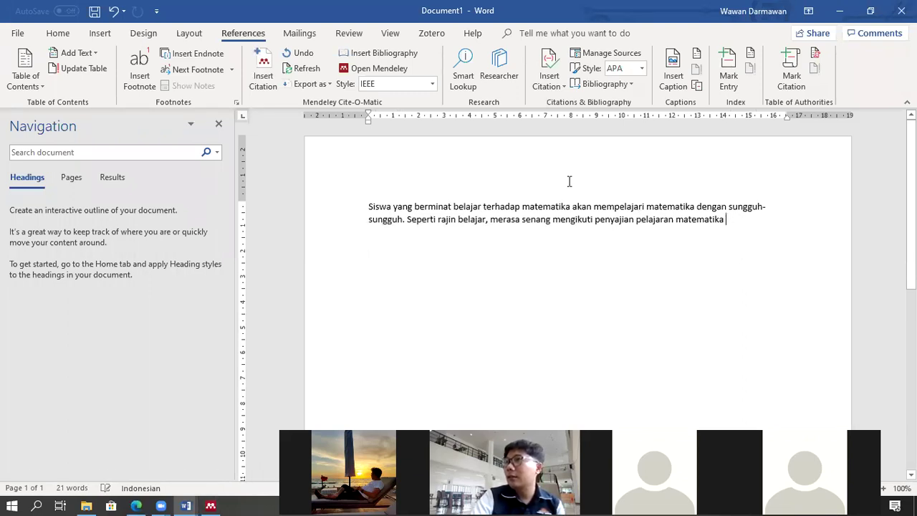
pyautogui.click(263, 76)
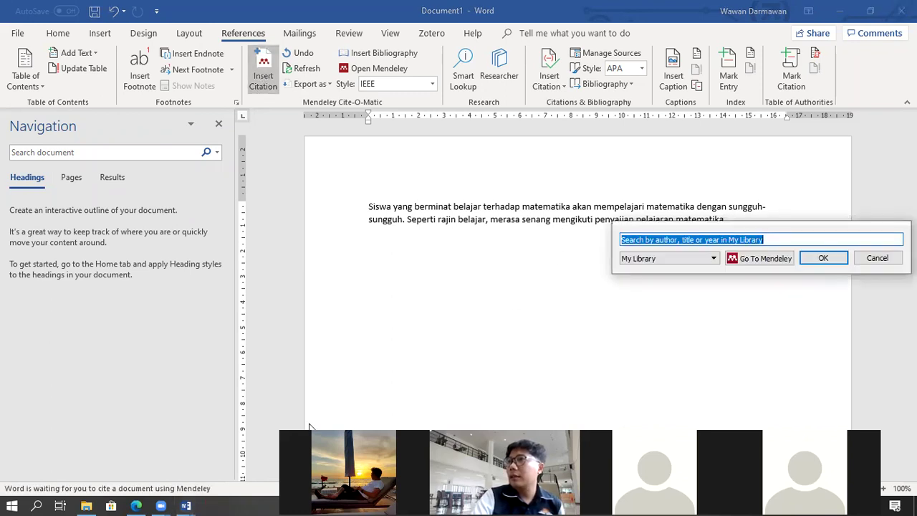
pyautogui.write('des')
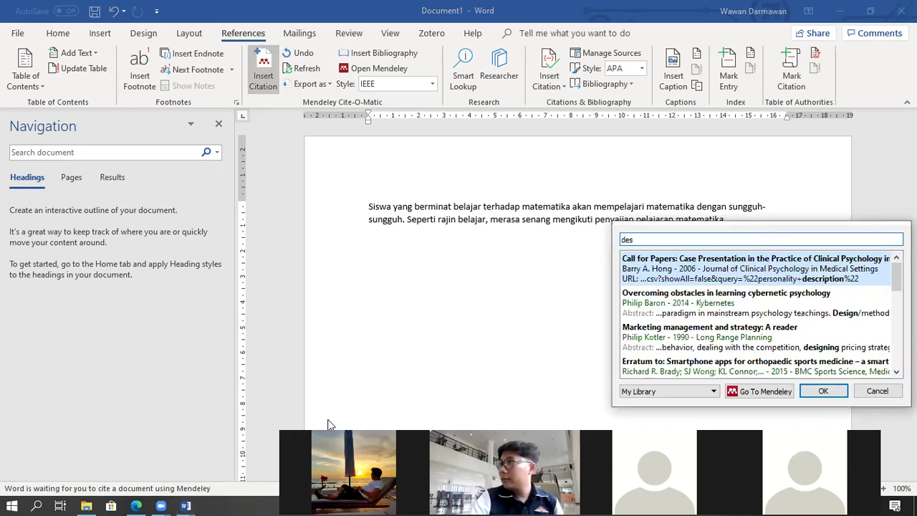
pyautogui.write('ta')
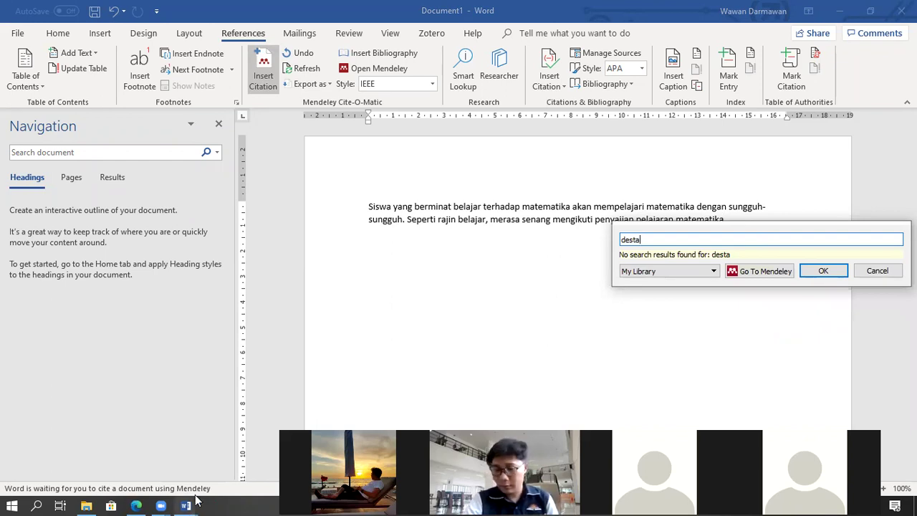
pyautogui.press('BackSpace')
pyautogui.press('BackSpace')
pyautogui.press('BackSpace')
pyautogui.press('BackSpace')
pyautogui.press('BackSpace')
pyautogui.press('Escape')
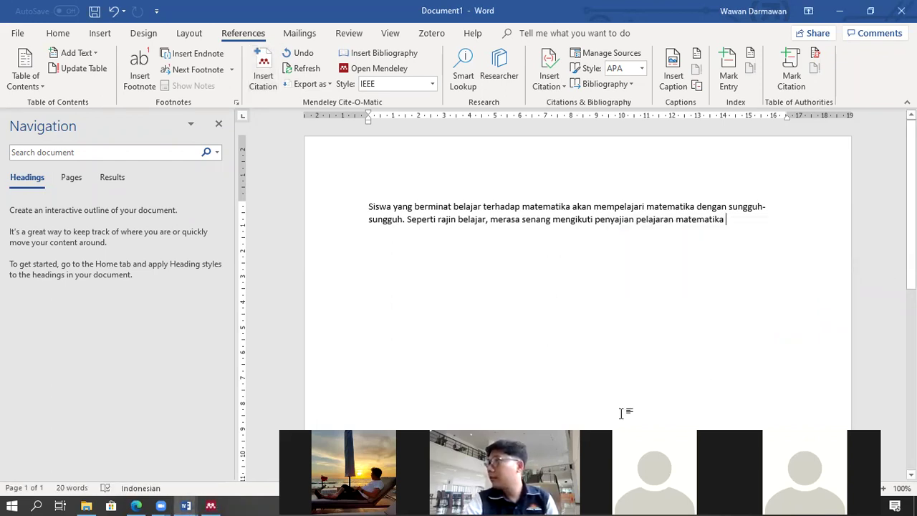
# Step: Close the article's PDF in Mendeley Desktop and return to the Word document
pyautogui.click(210, 506)
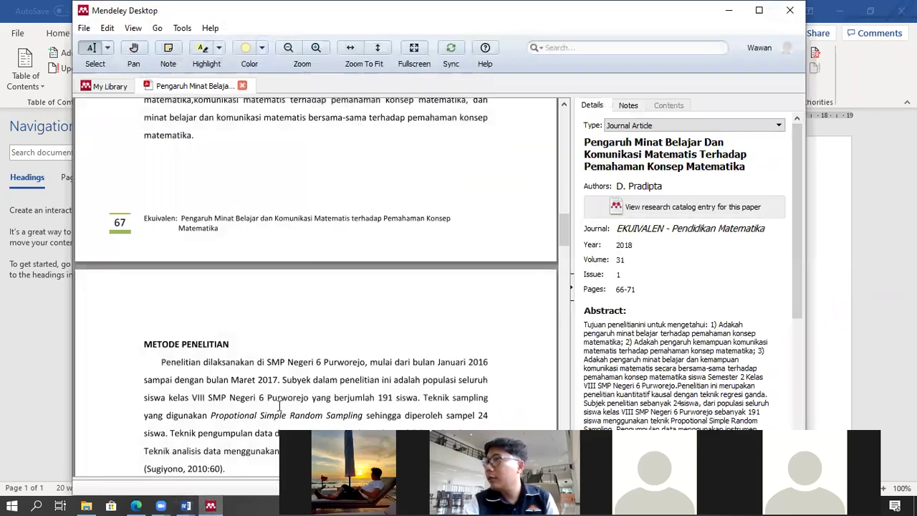
pyautogui.click(242, 85)
pyautogui.click(801, 213)
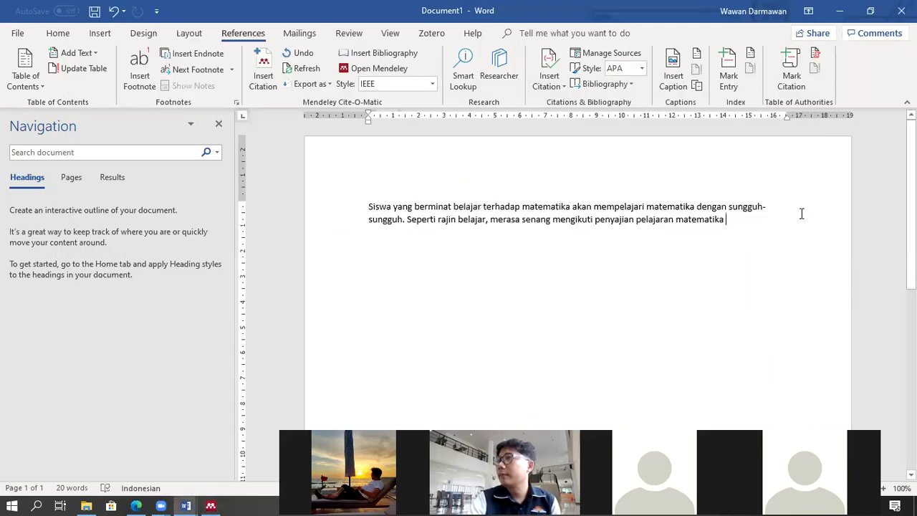
# Step: Search My Library for "penga" and cite the 2018 "Pengaruh Minat Belajar" article after the passage with page 67
pyautogui.click(263, 75)
pyautogui.write('penga')
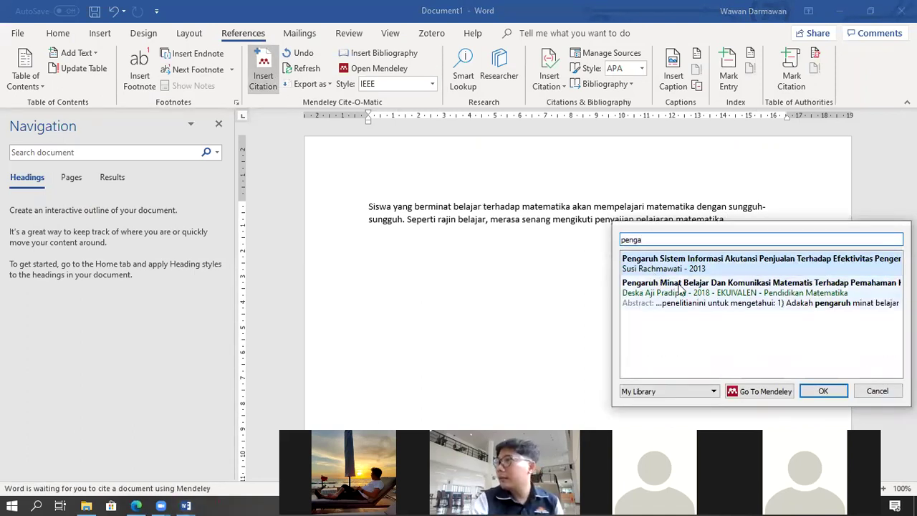
pyautogui.click(679, 287)
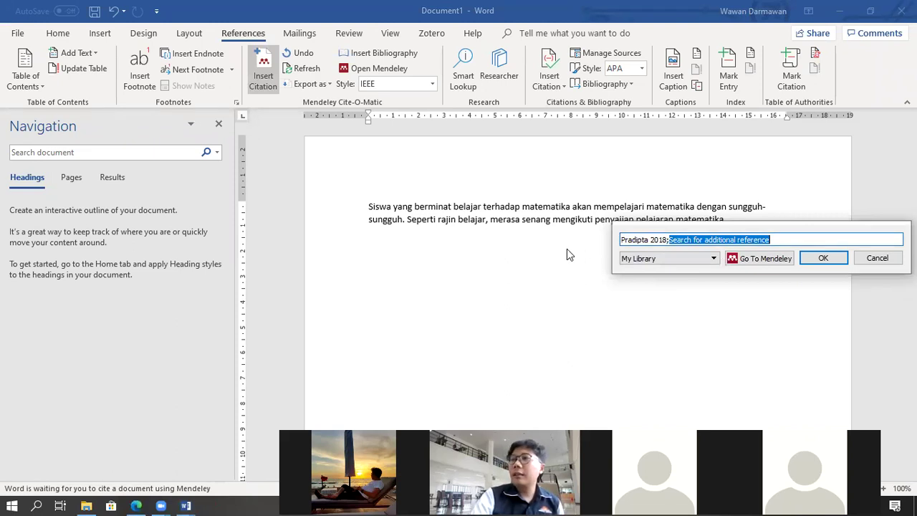
pyautogui.click(643, 239)
pyautogui.click(720, 256)
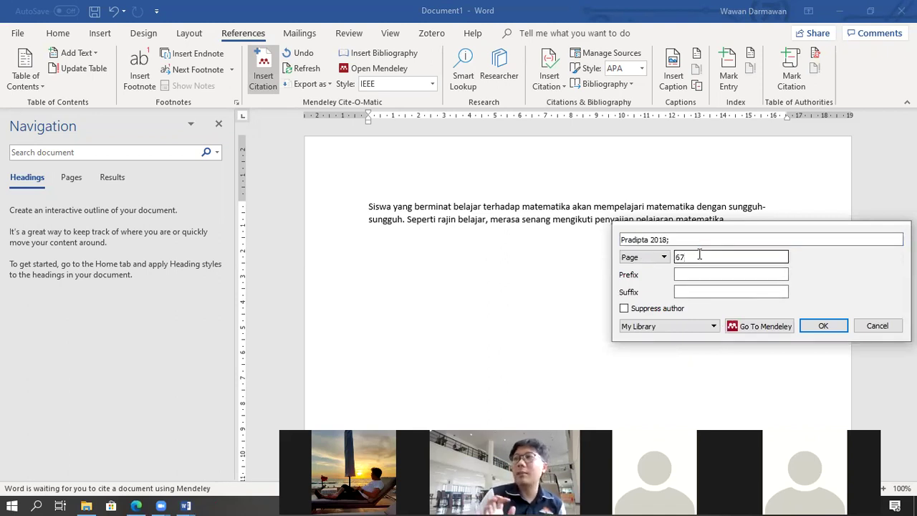
pyautogui.click(824, 326)
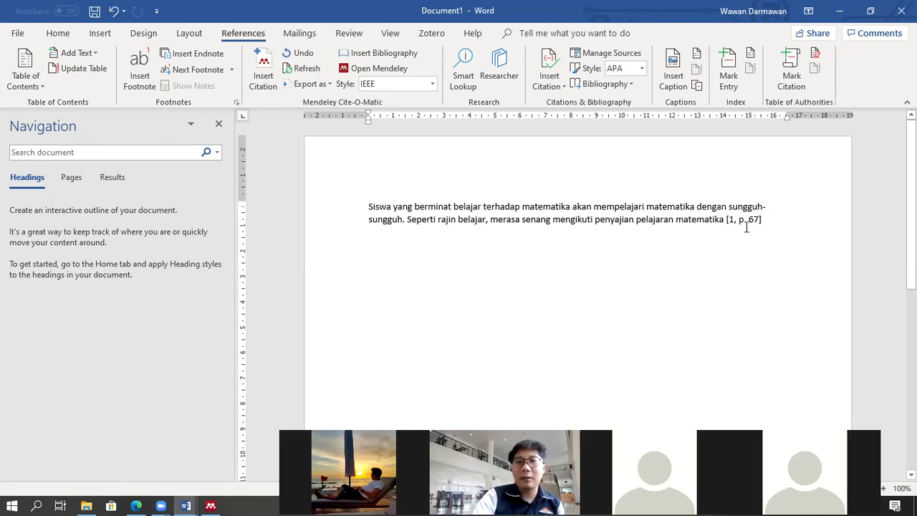
# Step: Add the heading "DAFTAR PUSTAKA" eight lines below the cited passage
pyautogui.press('Return')
pyautogui.press('Return')
pyautogui.press('Return')
pyautogui.press('Return')
pyautogui.press('Return')
pyautogui.press('Return')
pyautogui.press('Return')
pyautogui.press('Return')
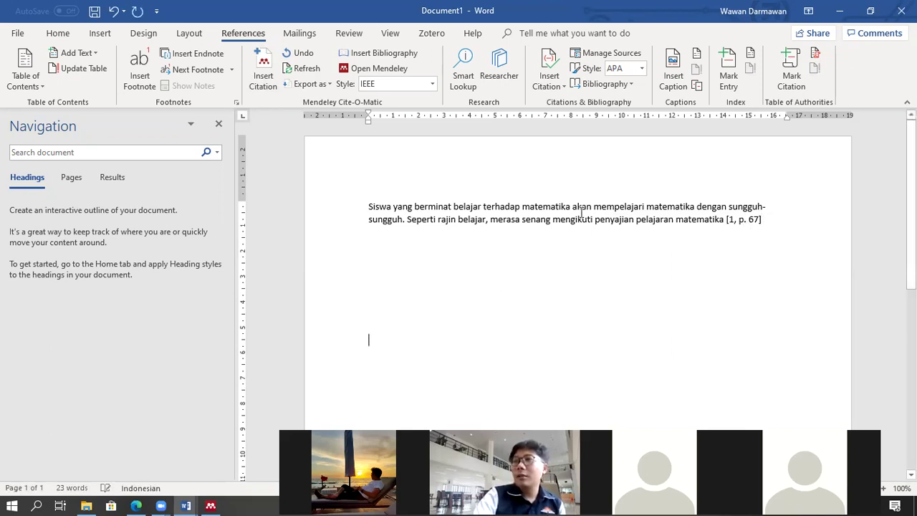
pyautogui.scroll(-2, 543, 227)
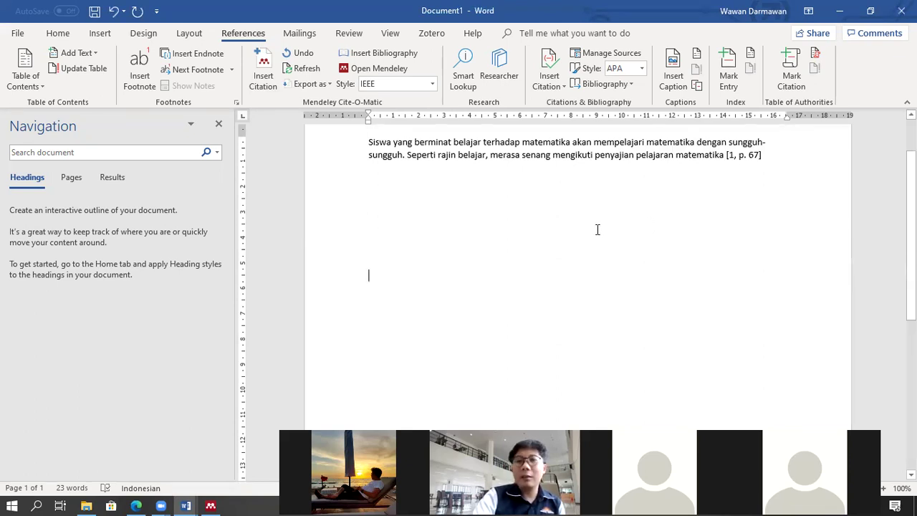
pyautogui.write('DAF')
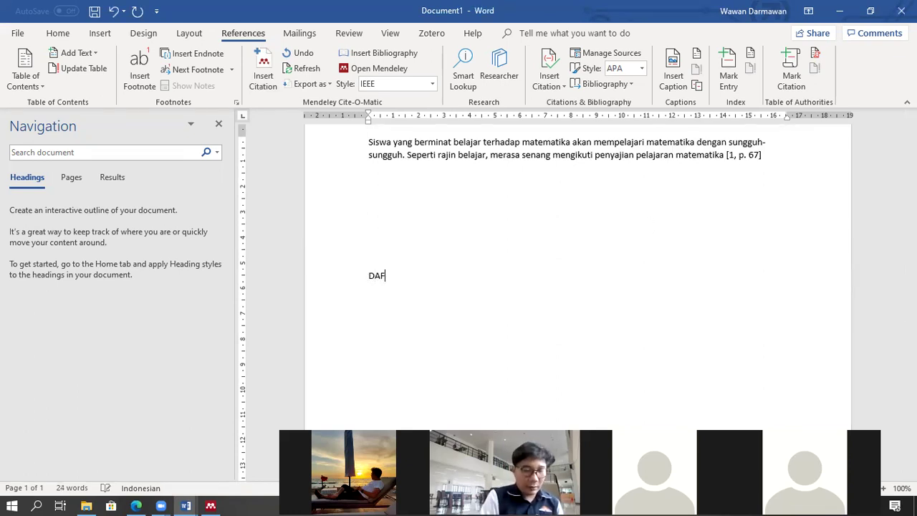
pyautogui.write('TAR PUSTAKA')
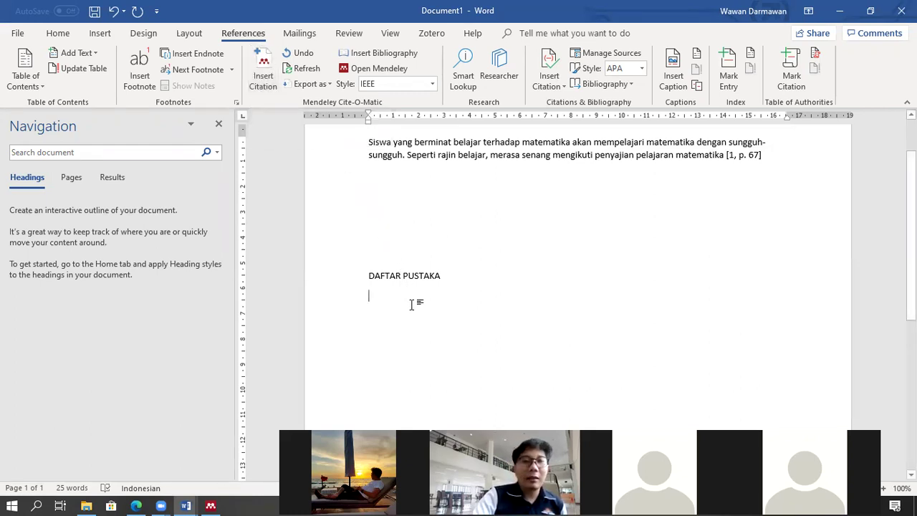
# Step: Insert the Mendeley bibliography below the "DAFTAR PUSTAKA" heading and review its entry alongside the in-text citation
pyautogui.click(395, 53)
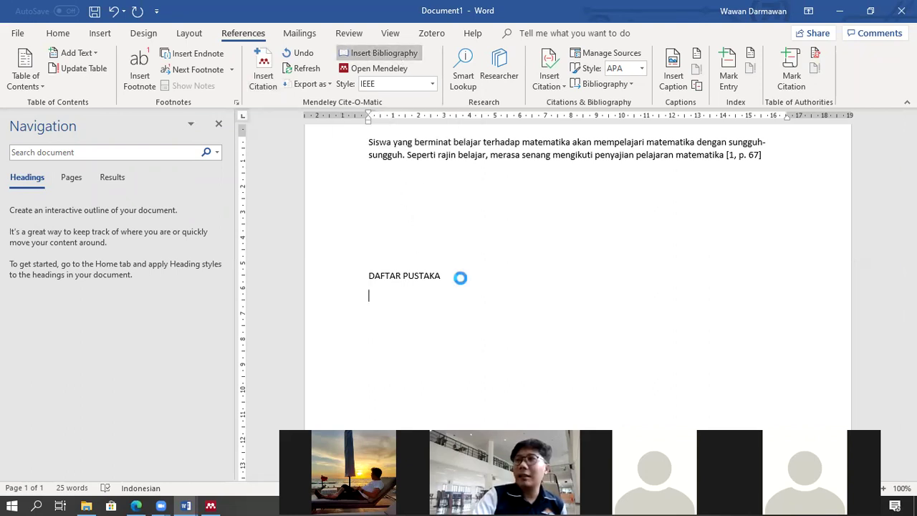
pyautogui.scroll(-3, 476, 261)
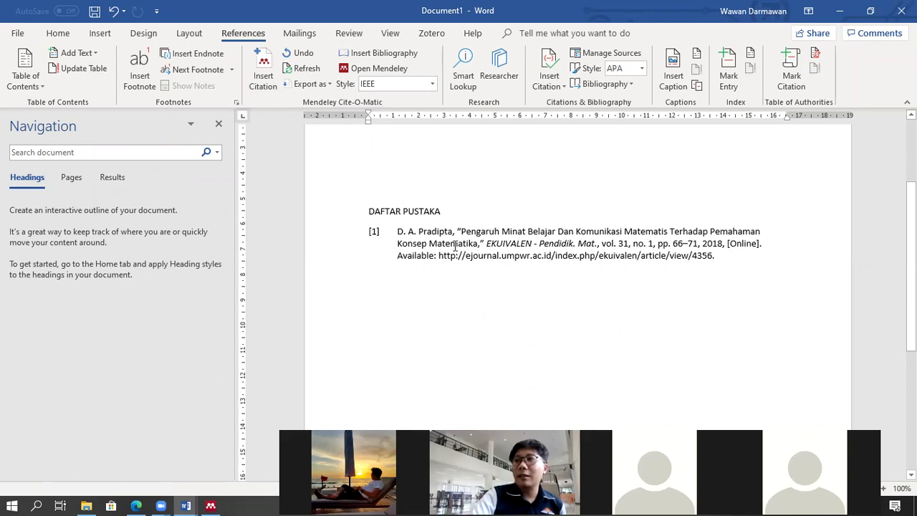
pyautogui.scroll(3, 518, 248)
pyautogui.scroll(-2, 518, 248)
pyautogui.click(459, 253)
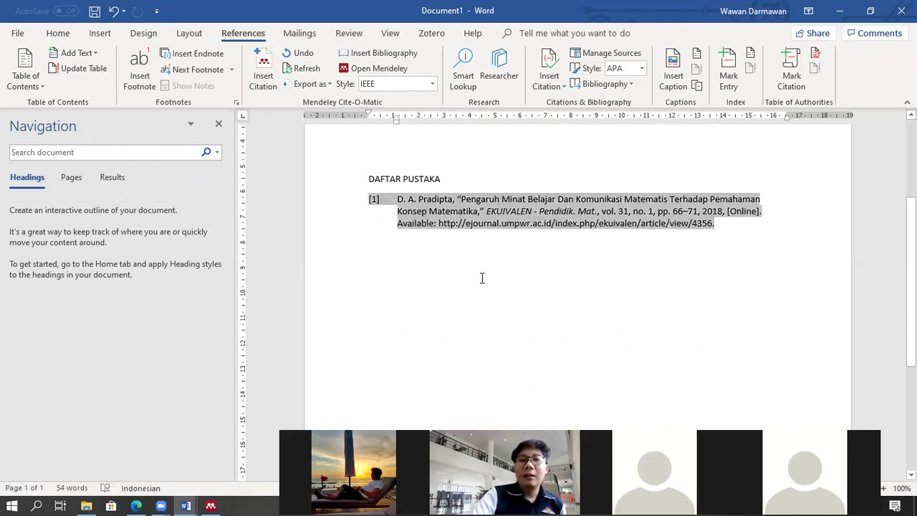
pyautogui.scroll(2, 481, 276)
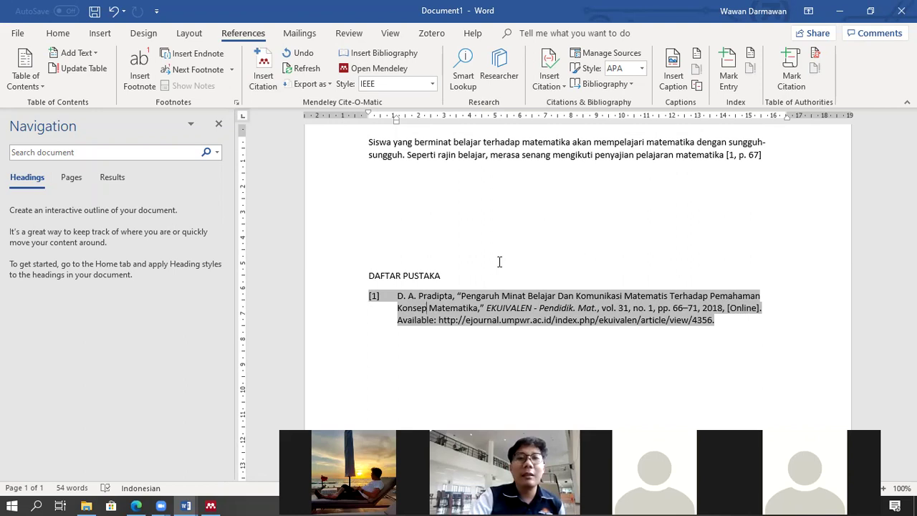
# Step: Try the American Psychological Association 7th edition citation style on the document and switch back to IEEE
pyautogui.click(380, 86)
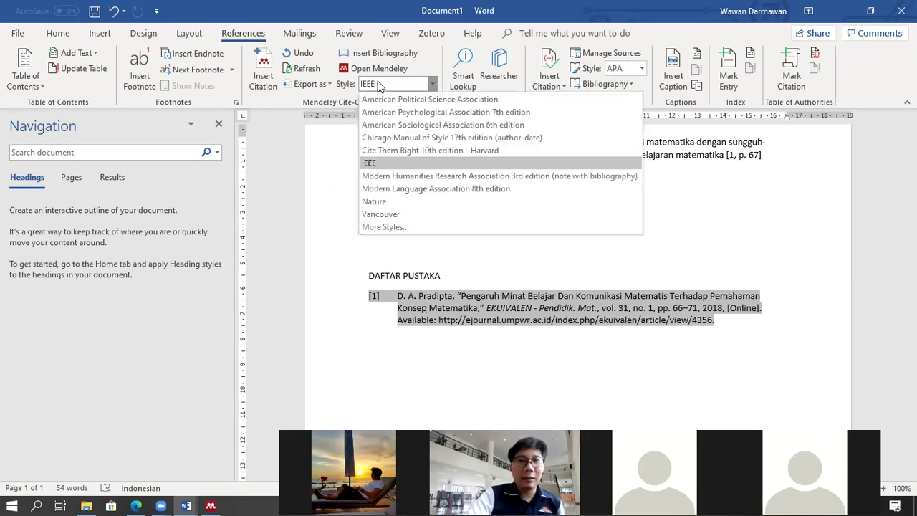
pyautogui.click(404, 114)
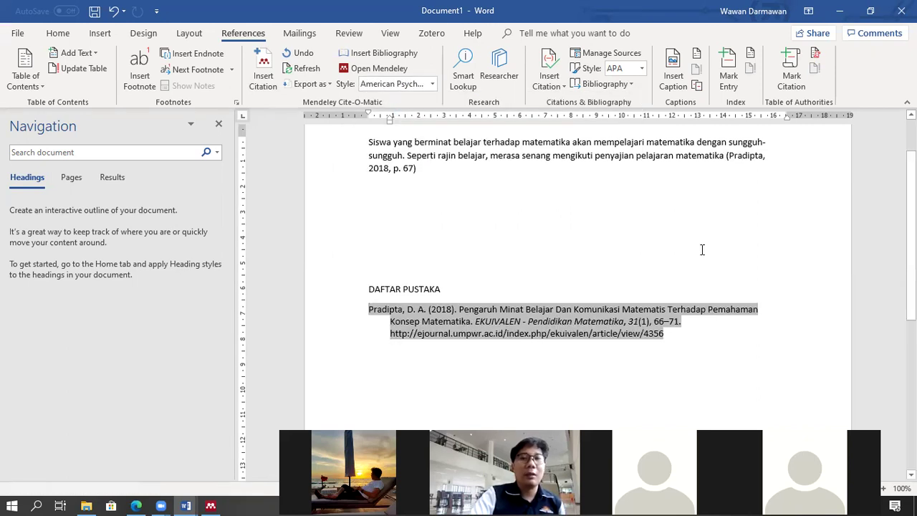
pyautogui.click(757, 147)
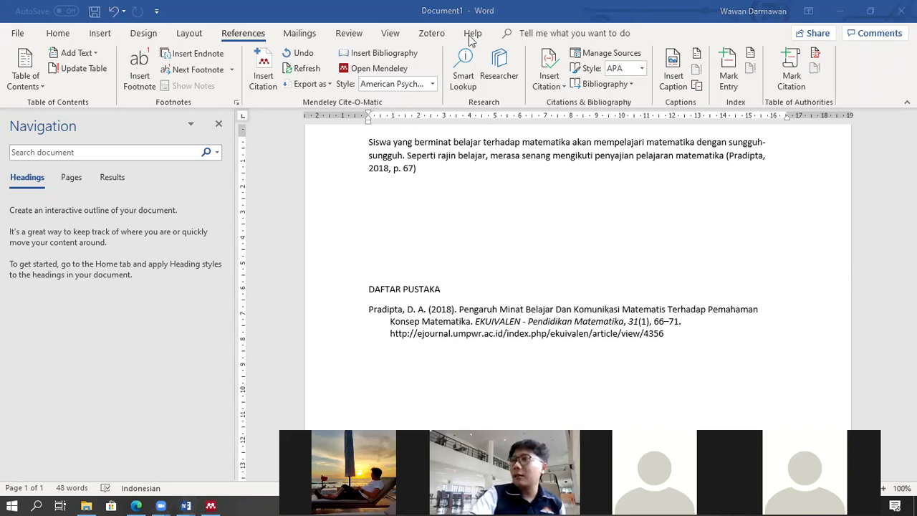
pyautogui.click(432, 84)
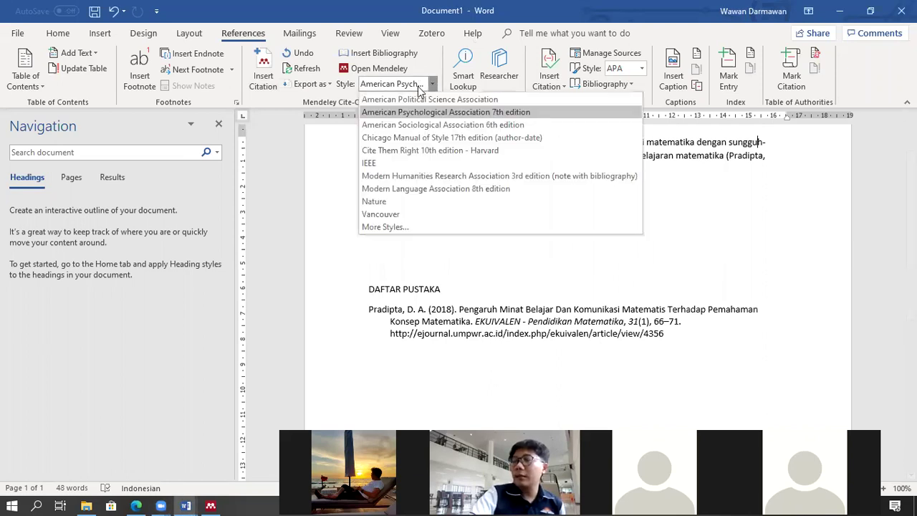
pyautogui.click(415, 163)
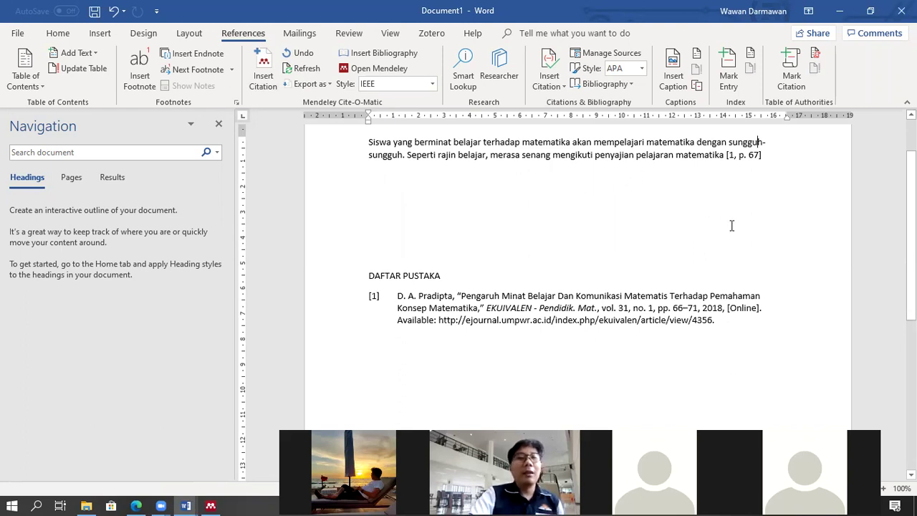
# Step: Add two blank lines below the cited passage
pyautogui.click(784, 168)
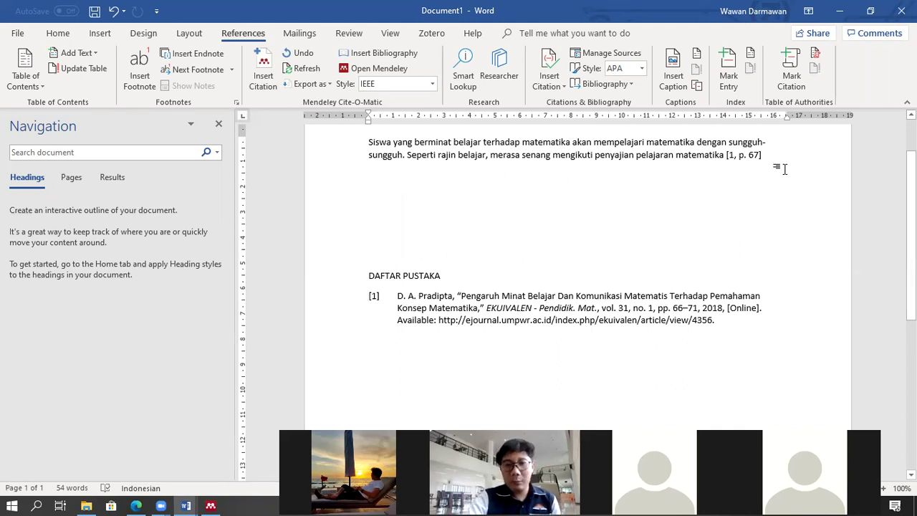
pyautogui.press('Return')
pyautogui.press('Return')
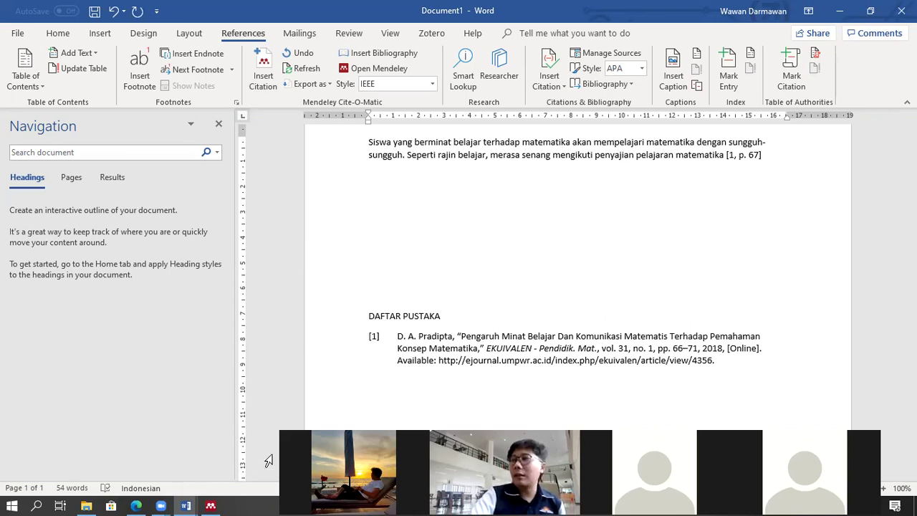
# Step: Switch to the "Jurnal Pengaruh Budaya Organisasi-dikonversi" Word document and examine the citations in its "PENDAHULUAN" section
pyautogui.click(211, 506)
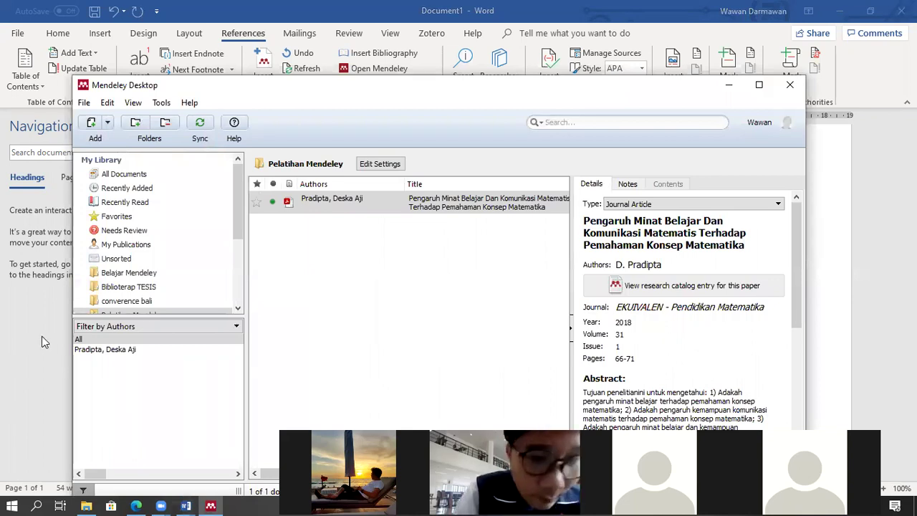
pyautogui.click(136, 506)
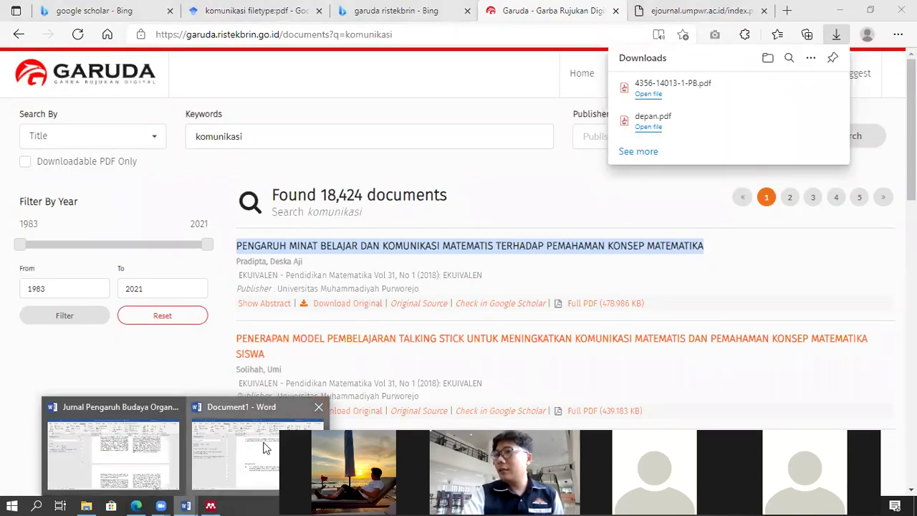
pyautogui.click(187, 503)
pyautogui.moveTo(186, 503)
pyautogui.click(154, 462)
pyautogui.scroll(2, 503, 241)
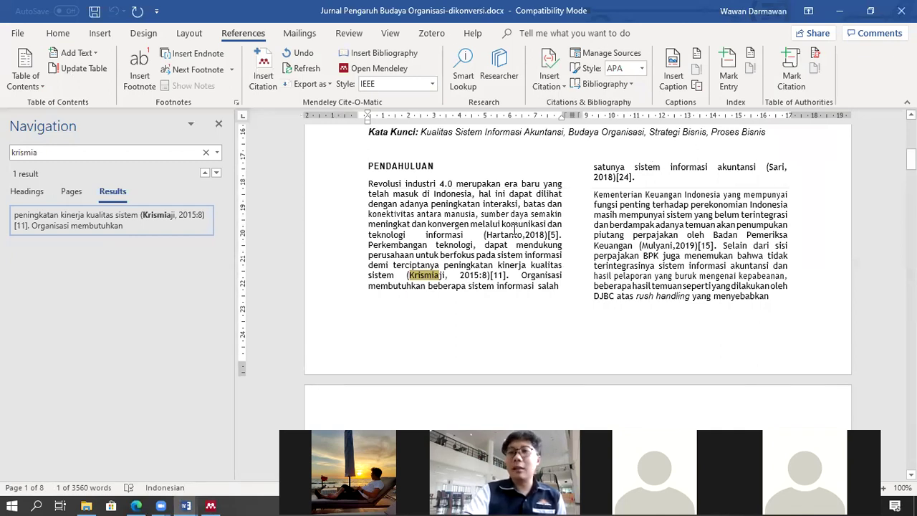
# Step: Switch to Mendeley Desktop, start a manual document entry and set its type to Book
pyautogui.click(210, 505)
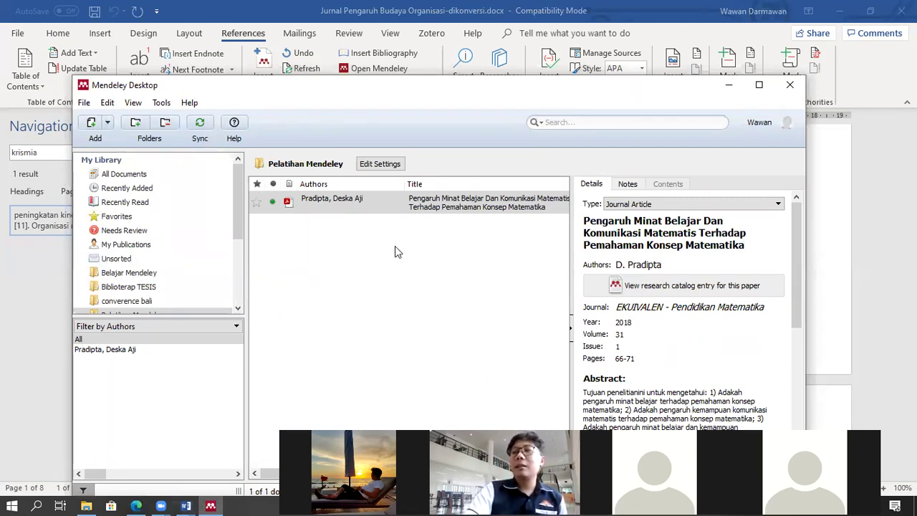
pyautogui.click(109, 123)
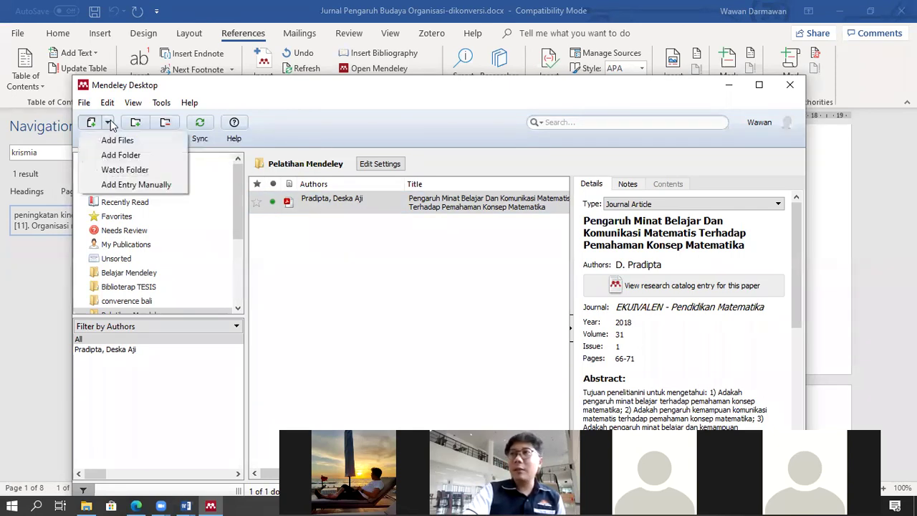
pyautogui.click(131, 187)
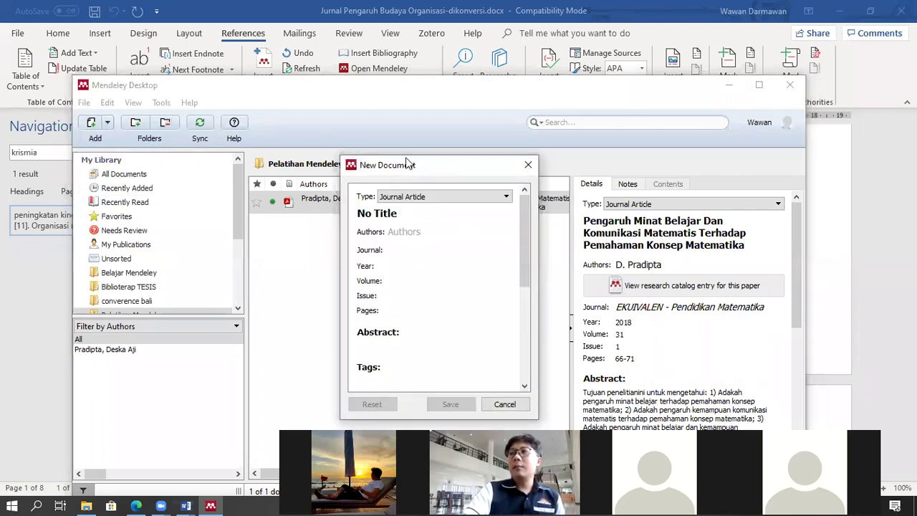
pyautogui.moveTo(407, 164); pyautogui.dragTo(406, 90)
pyautogui.click(414, 123)
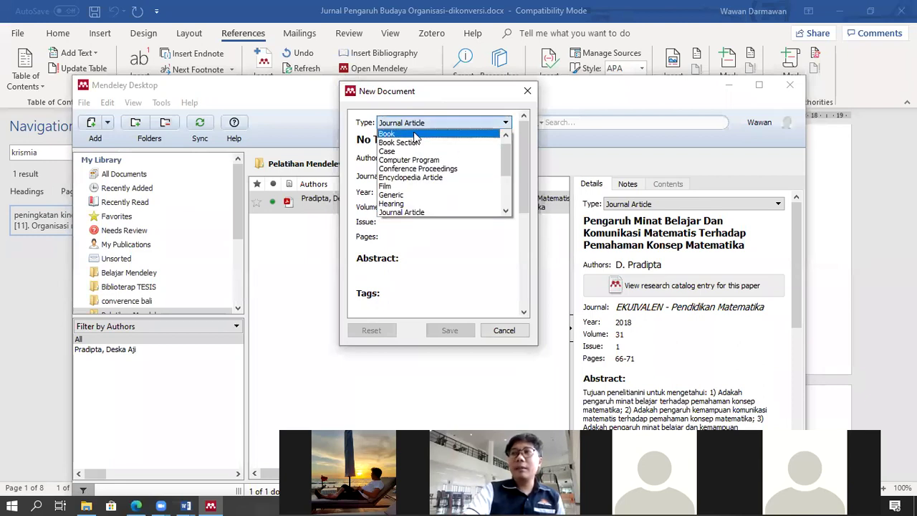
pyautogui.click(416, 135)
# Step: Title the new book entry "Komunikasi Bahasa"
pyautogui.click(403, 139)
pyautogui.hotkey('ctrl', 'a')
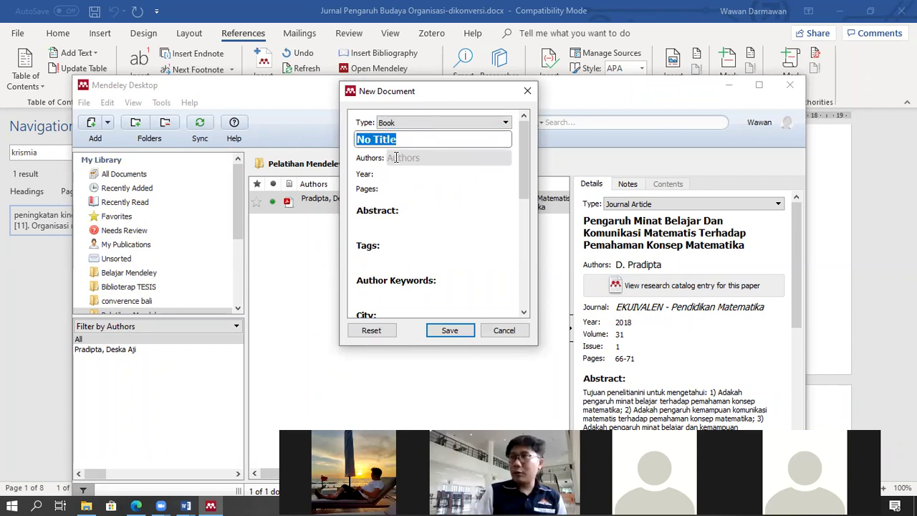
pyautogui.write('Komun')
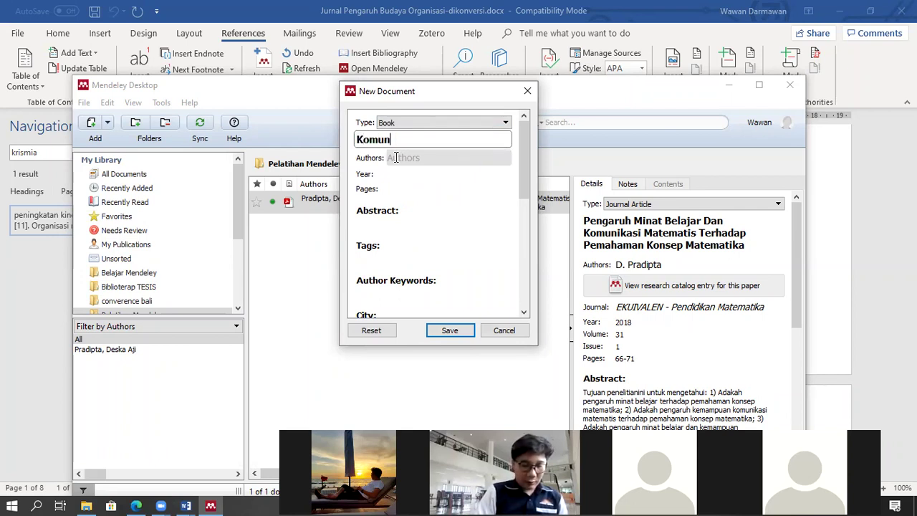
pyautogui.write('ikasi Bahasa')
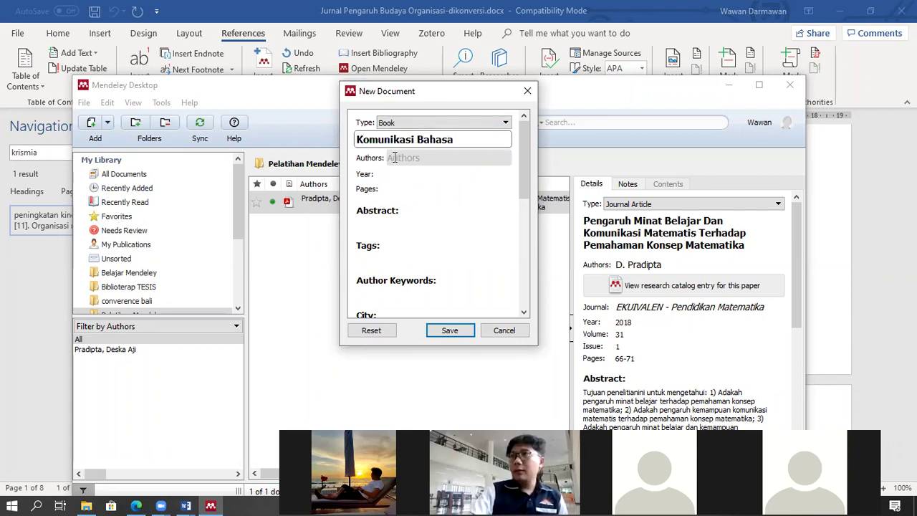
# Step: Enter the author's surname in the book entry and set its publication year to 2018
pyautogui.click(400, 158)
pyautogui.write('Hart')
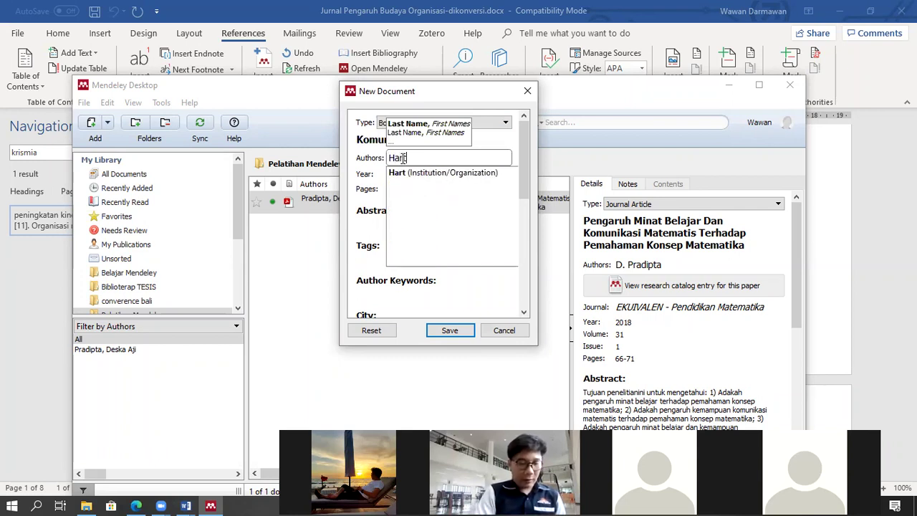
pyautogui.write('anto')
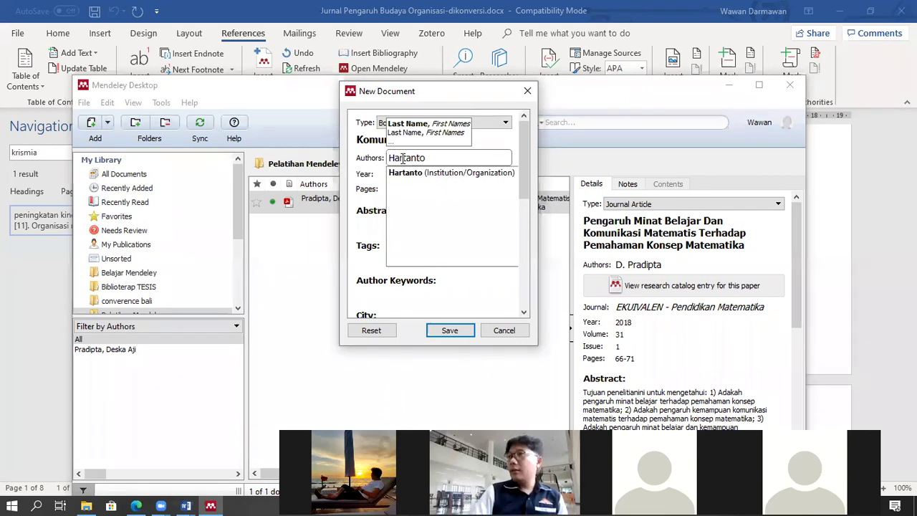
pyautogui.click(372, 184)
pyautogui.click(391, 180)
pyautogui.write('2018')
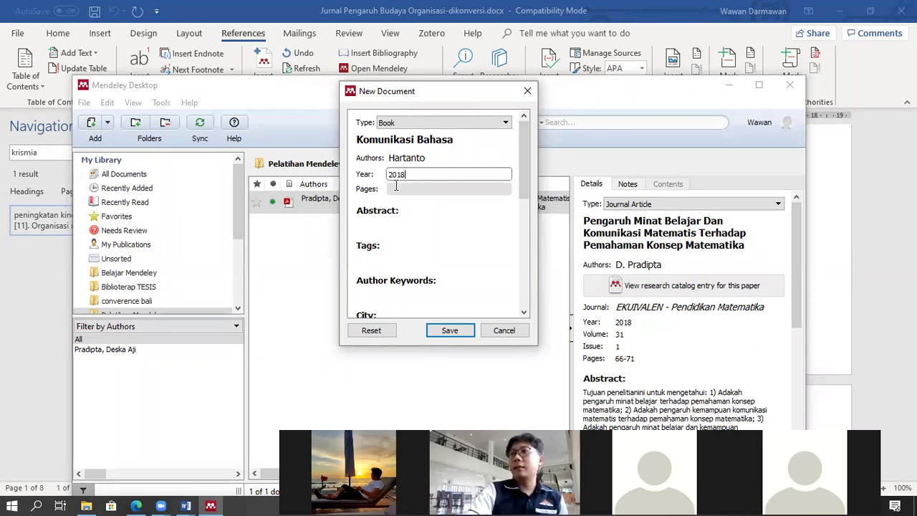
pyautogui.click(409, 225)
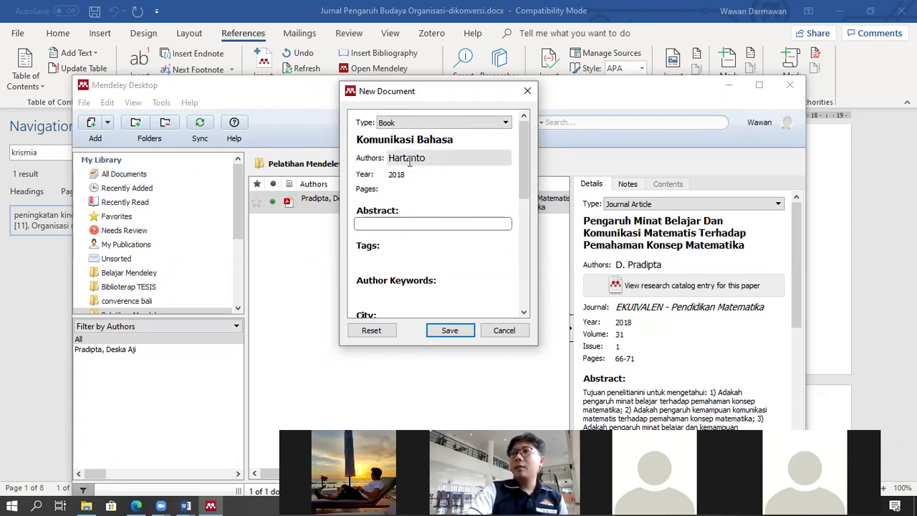
# Step: Set the book entry's city to Bandung and its publisher to Erlangga
pyautogui.scroll(-1, 424, 224)
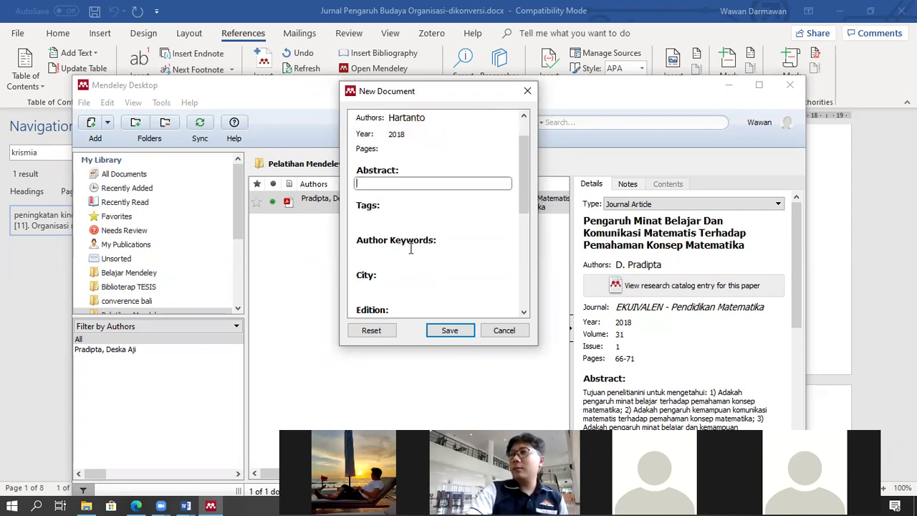
pyautogui.click(396, 286)
pyautogui.write('Bandung')
pyautogui.press('Return')
pyautogui.scroll(-2, 400, 283)
pyautogui.scroll(-2, 404, 282)
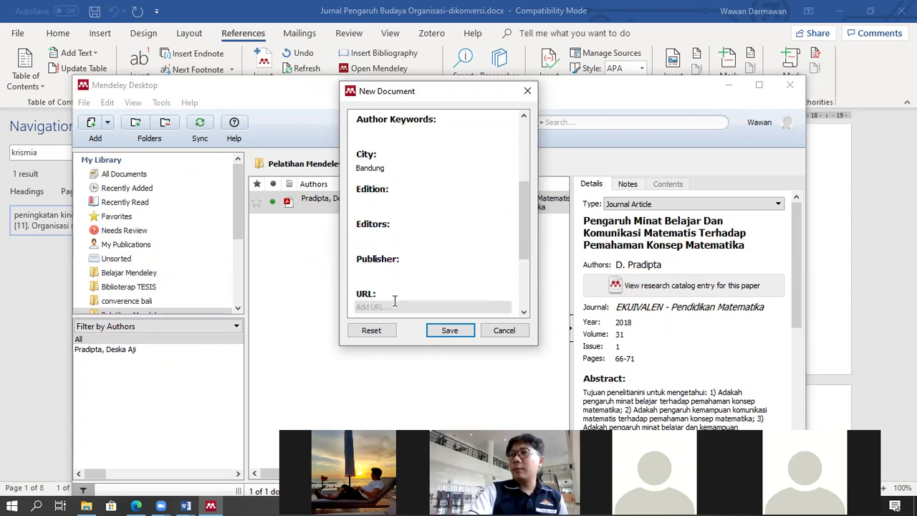
pyautogui.click(385, 234)
pyautogui.write('Erlangga')
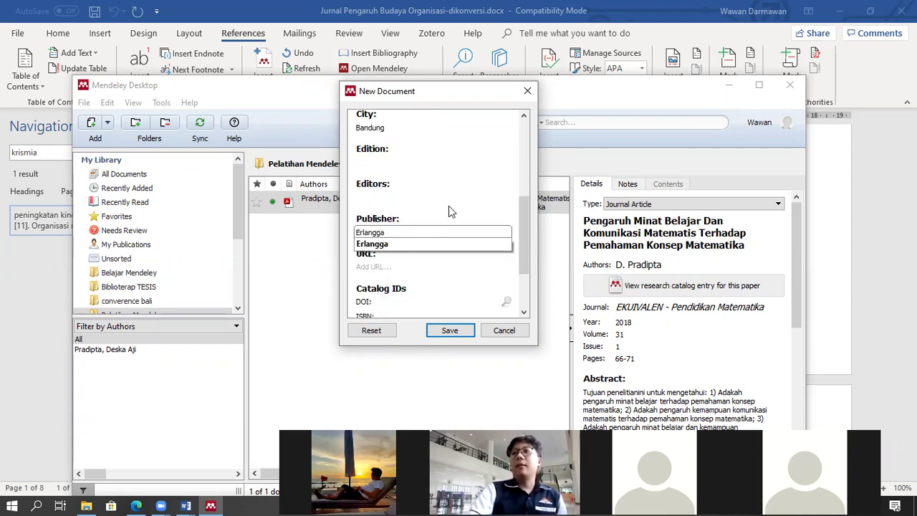
pyautogui.click(523, 211)
pyautogui.scroll(-2, 447, 233)
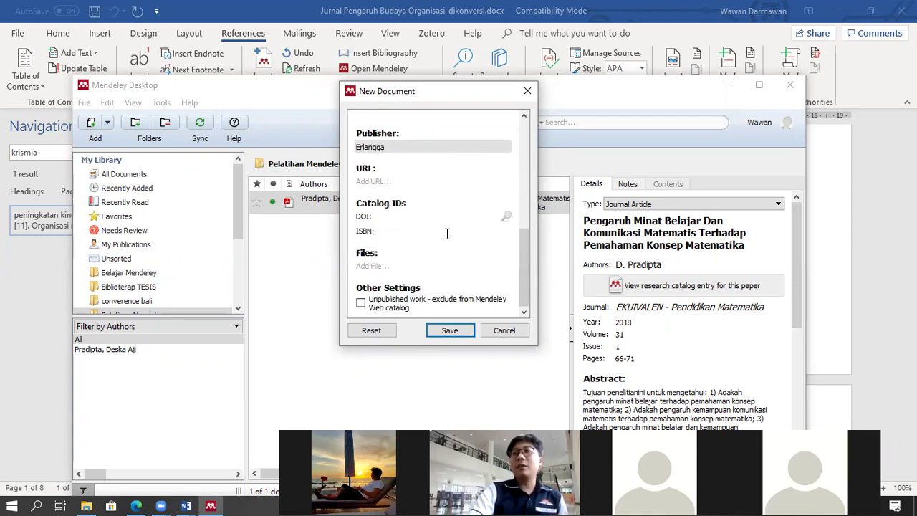
pyautogui.click(376, 268)
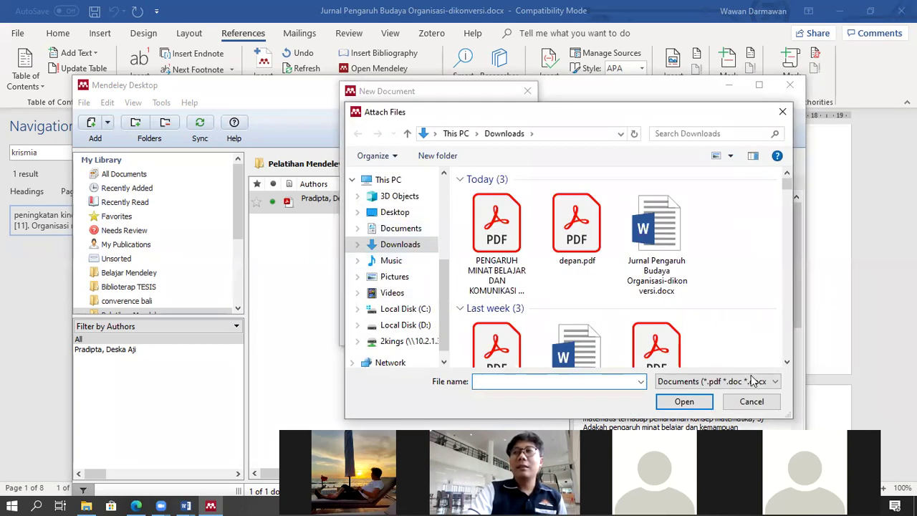
pyautogui.click(752, 402)
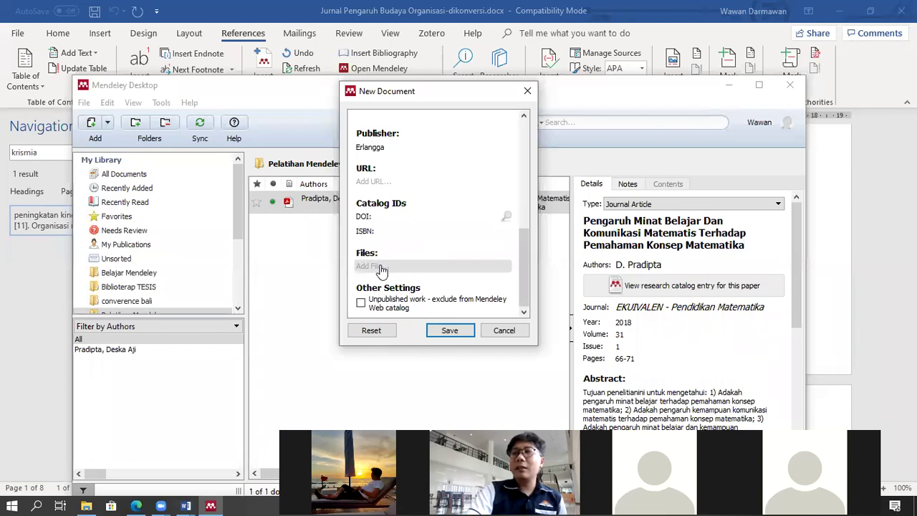
pyautogui.click(376, 267)
pyautogui.click(752, 402)
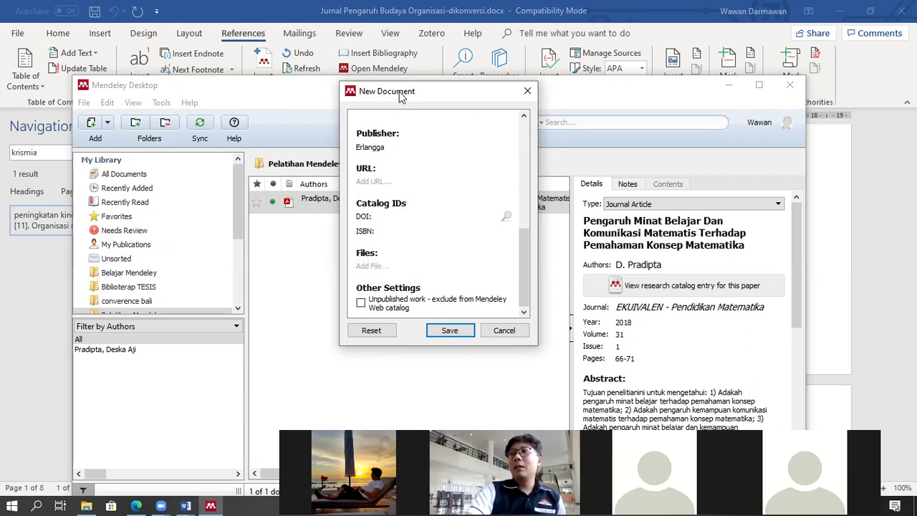
# Step: Check the completed details of the new book entry and save it to the Pelatihan Mendeley folder
pyautogui.moveTo(403, 99); pyautogui.dragTo(359, 52)
pyautogui.scroll(10, 389, 172)
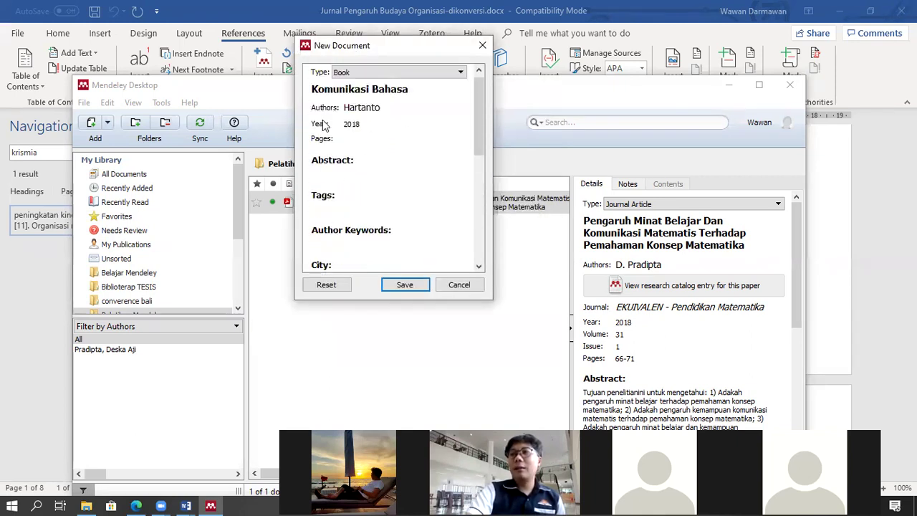
pyautogui.click(403, 285)
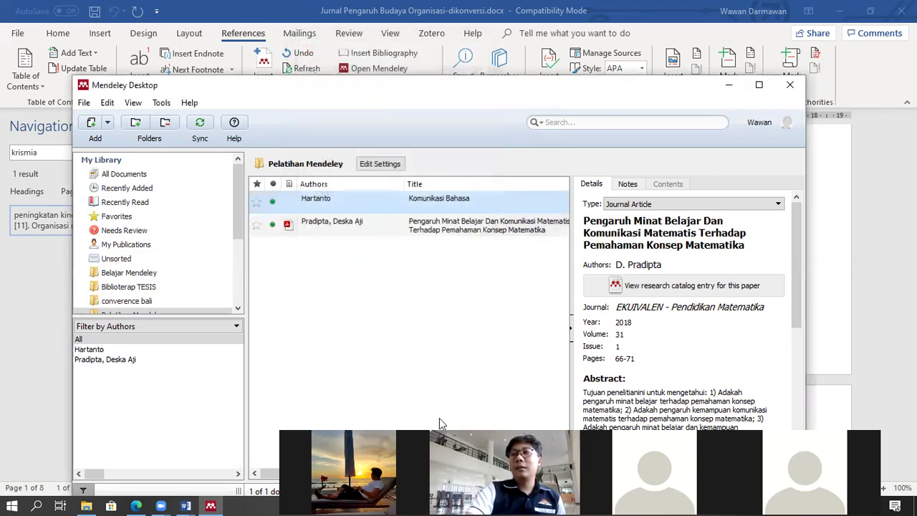
# Step: Switch to the Document1 Word document and add the placeholder text "Dgkashgfkashgfasgfkdsgf" below the cited passage
pyautogui.moveTo(186, 505)
pyautogui.click(226, 470)
pyautogui.click(312, 209)
pyautogui.write('dgkashgfkashgfasgfkdsgf')
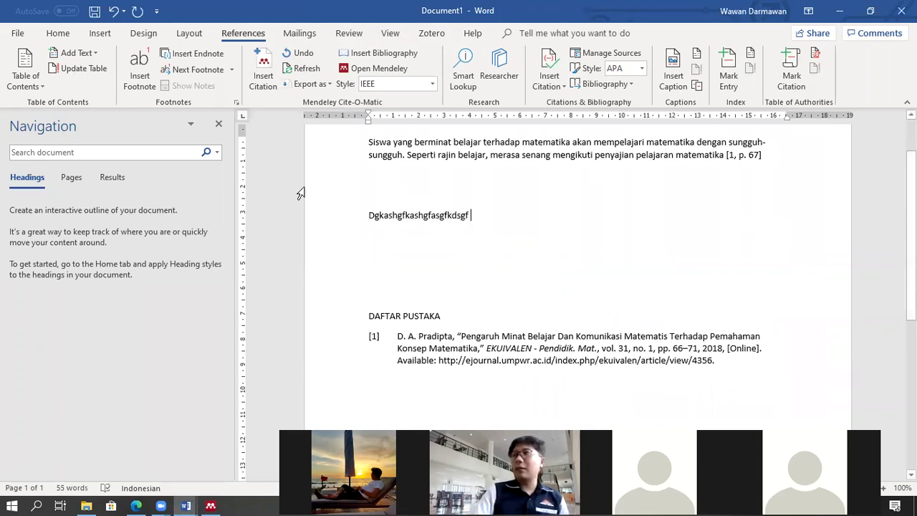
# Step: Insert a Mendeley citation of the book "Komunikasi Bahasa" with page 200 after the placeholder text and check the DAFTAR PUSTAKA list
pyautogui.hotkey('alt', 'm')
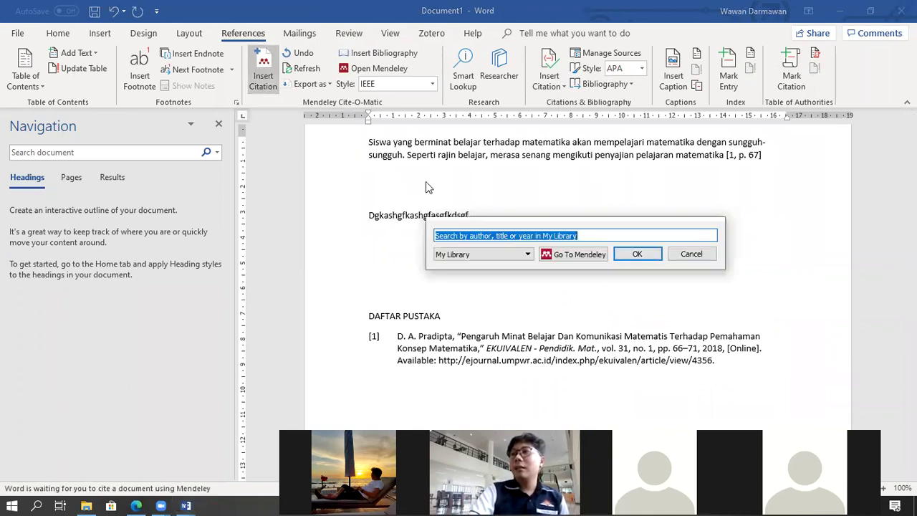
pyautogui.write('hart')
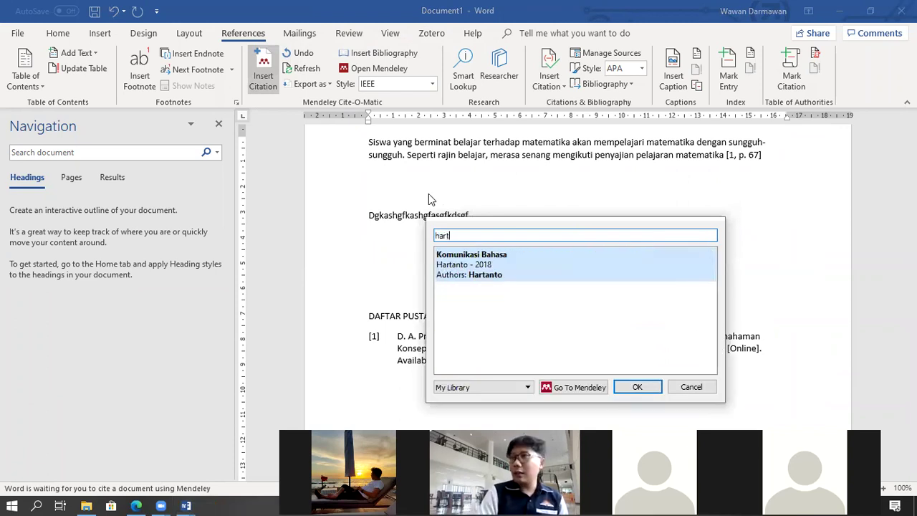
pyautogui.click(522, 267)
pyautogui.click(459, 238)
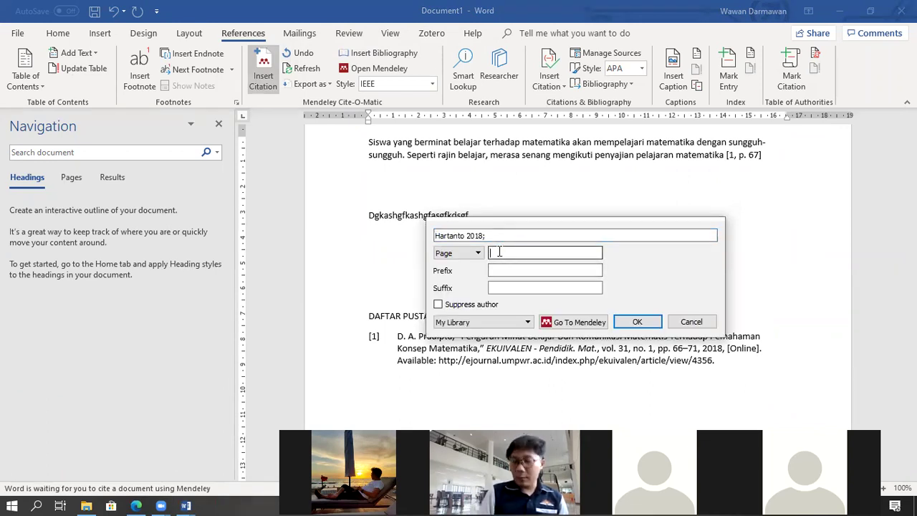
pyautogui.click(499, 252)
pyautogui.write('200')
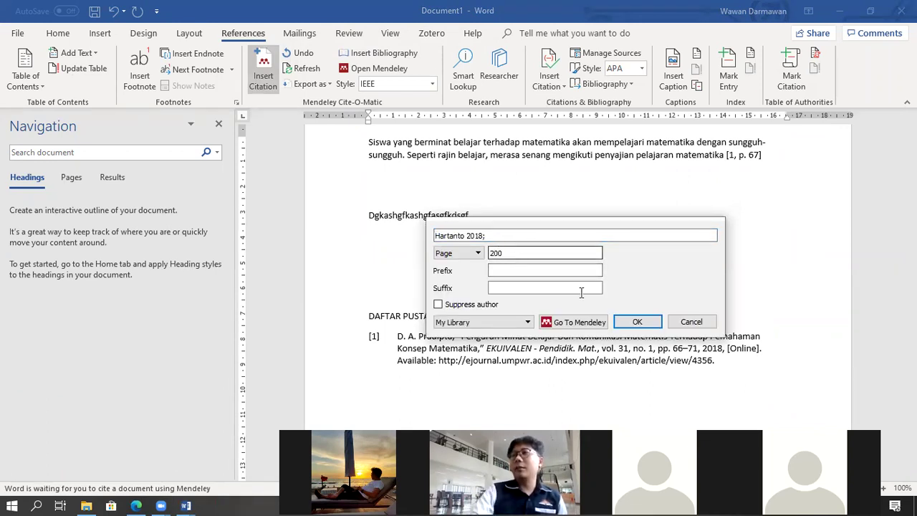
pyautogui.click(636, 322)
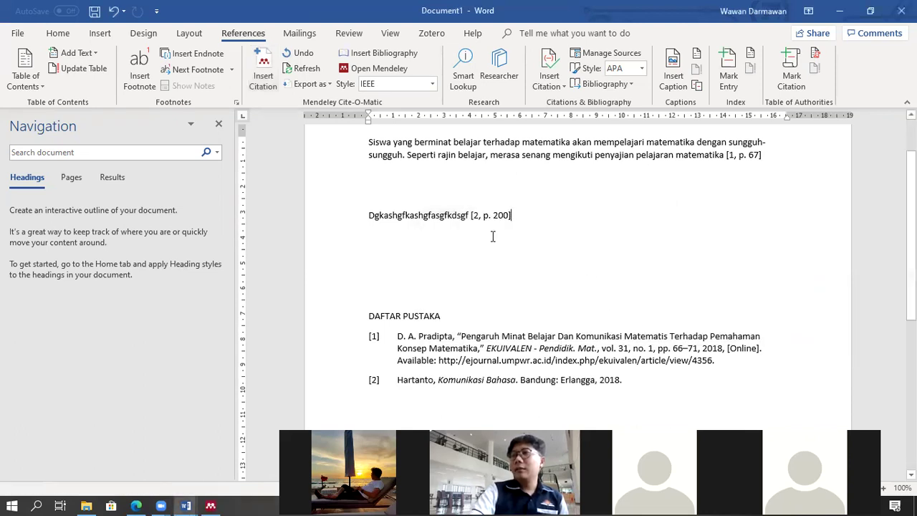
pyautogui.scroll(-5, 494, 240)
pyautogui.scroll(2, 497, 229)
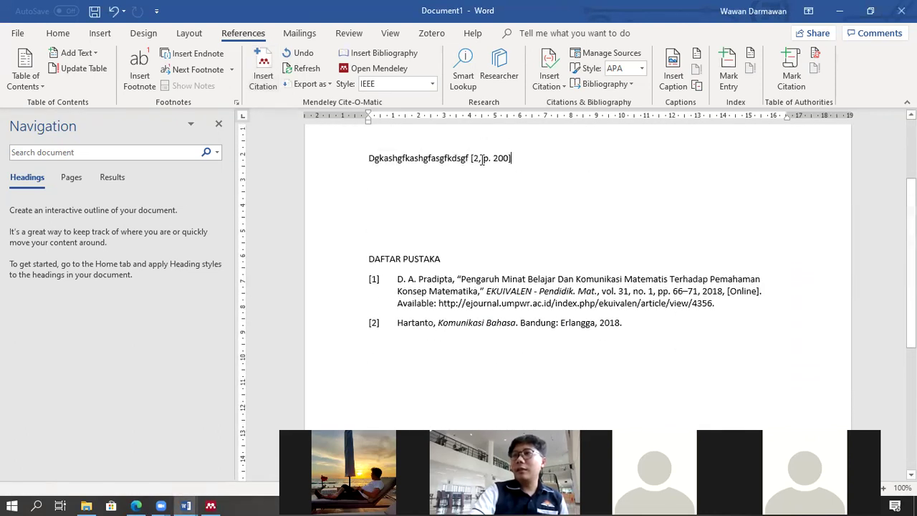
pyautogui.scroll(-2, 509, 189)
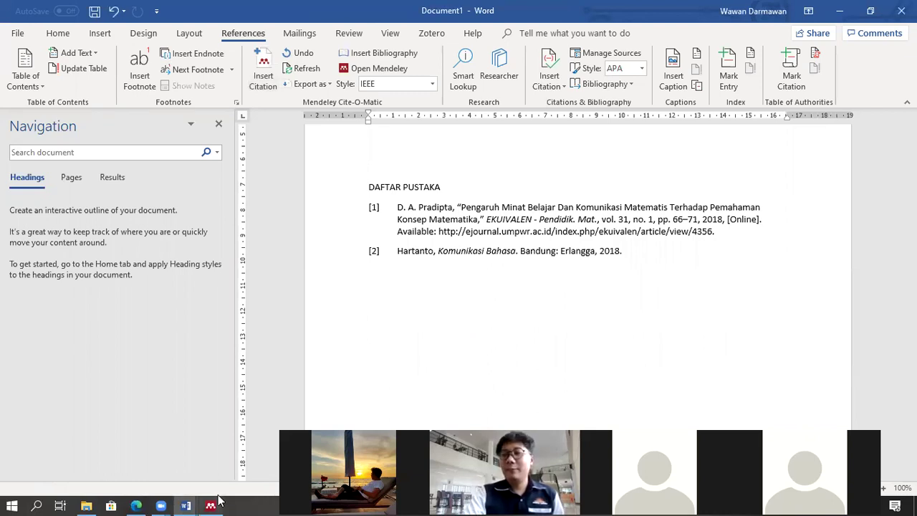
# Step: Switch to the Edge browser, search the web for the book author's surname with 2018, and return to the Word document
pyautogui.moveTo(218, 501)
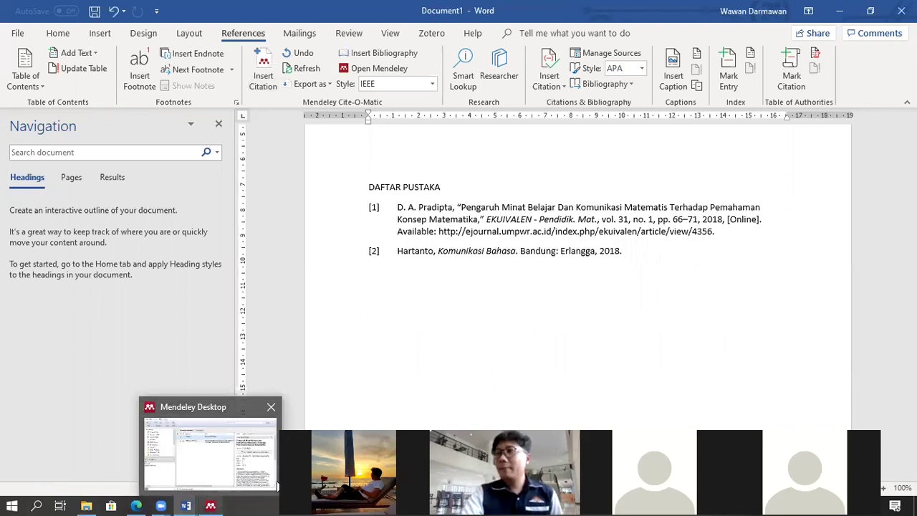
pyautogui.click(213, 469)
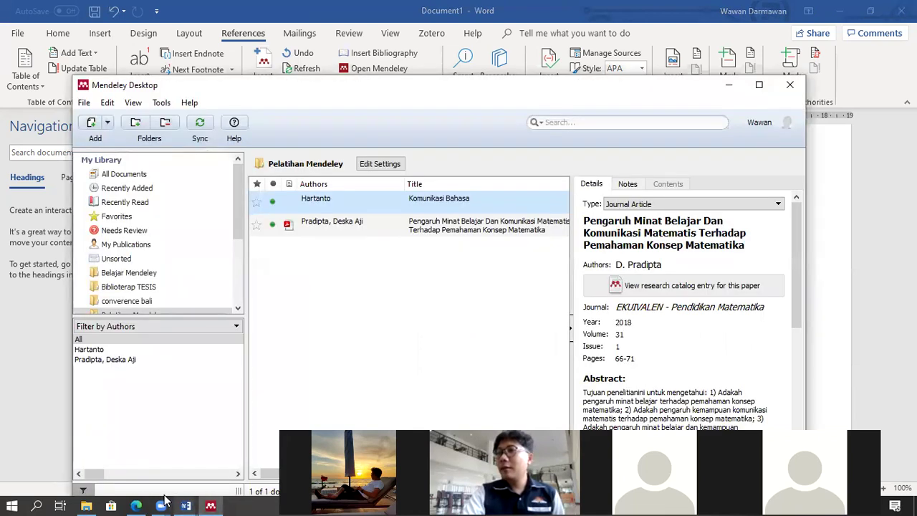
pyautogui.click(140, 500)
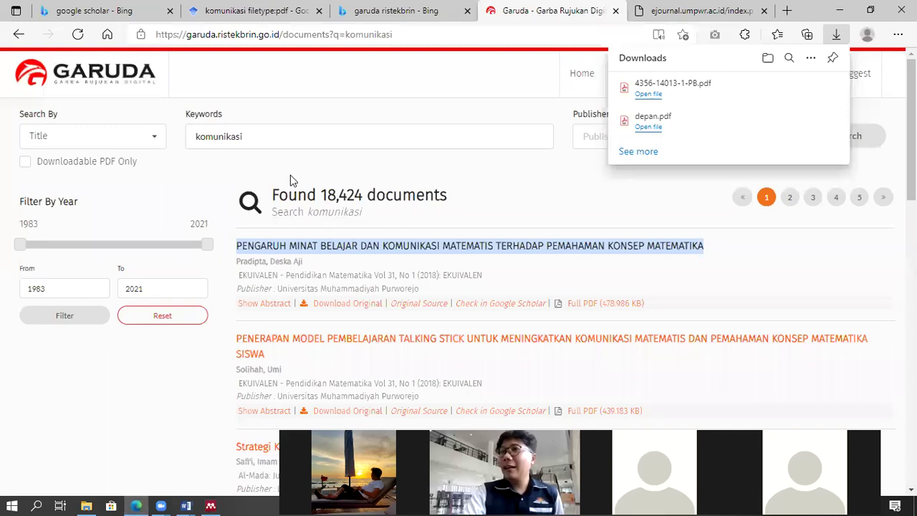
pyautogui.click(343, 34)
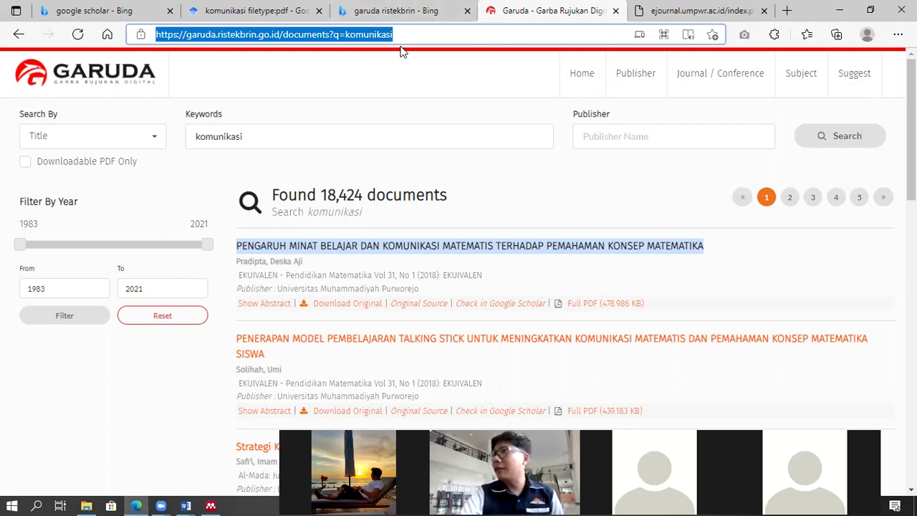
pyautogui.write('hartanto 2018')
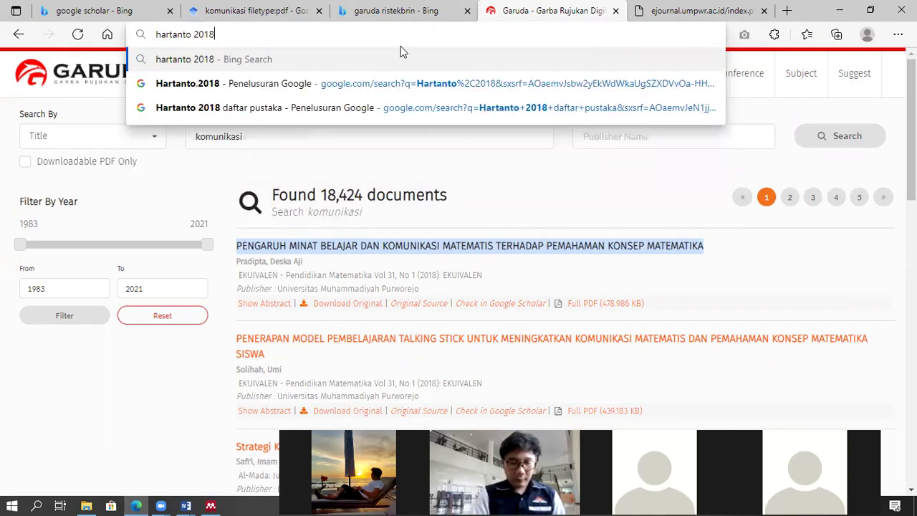
pyautogui.press('Return')
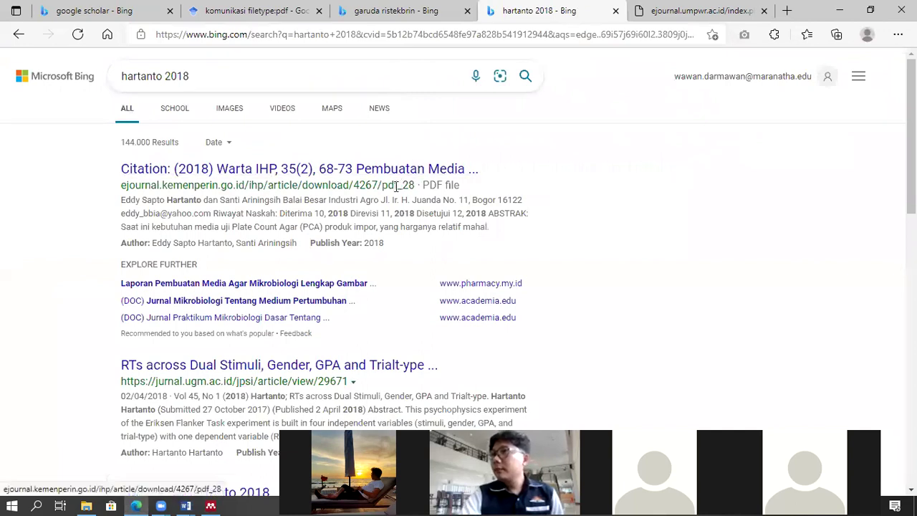
pyautogui.click(195, 501)
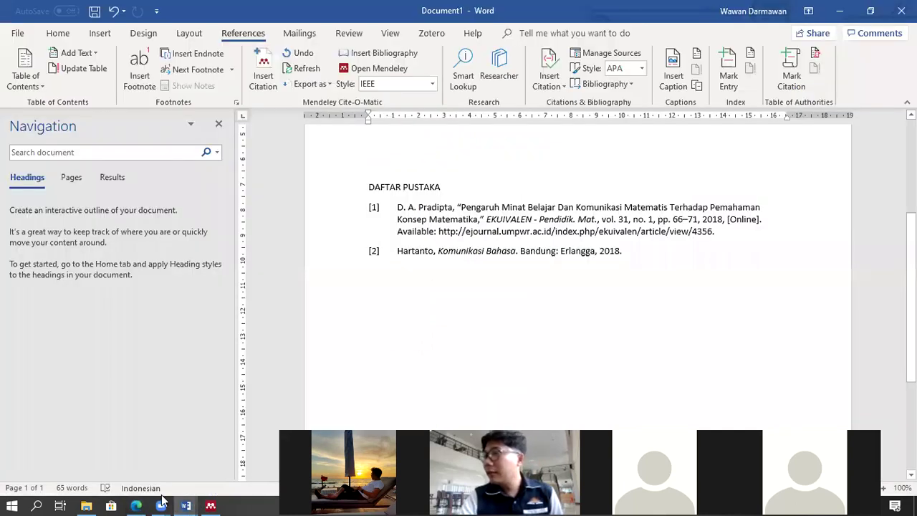
# Step: Check the first citation in the introduction of Jurnal Pengaruh Budaya Organisasi-dikonversi.docx, and open Google in the web browser
pyautogui.moveTo(185, 505)
pyautogui.click(223, 449)
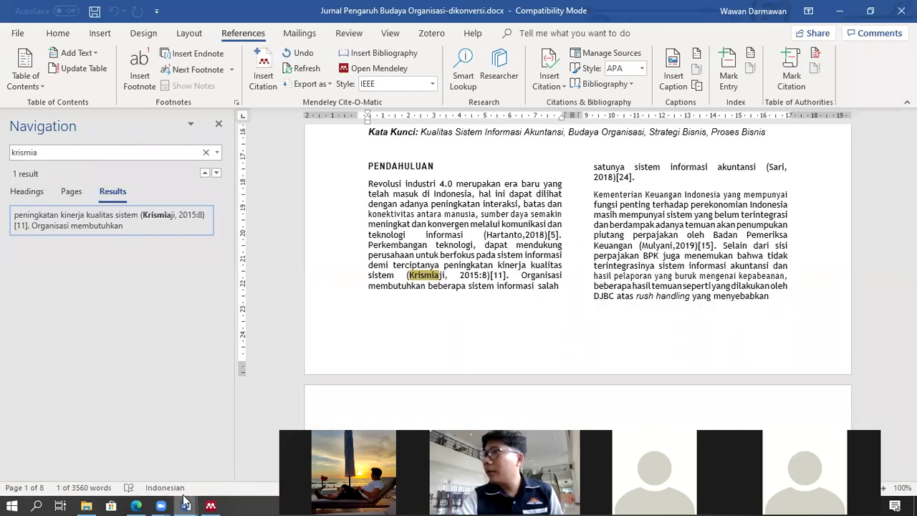
pyautogui.click(136, 506)
pyautogui.click(210, 37)
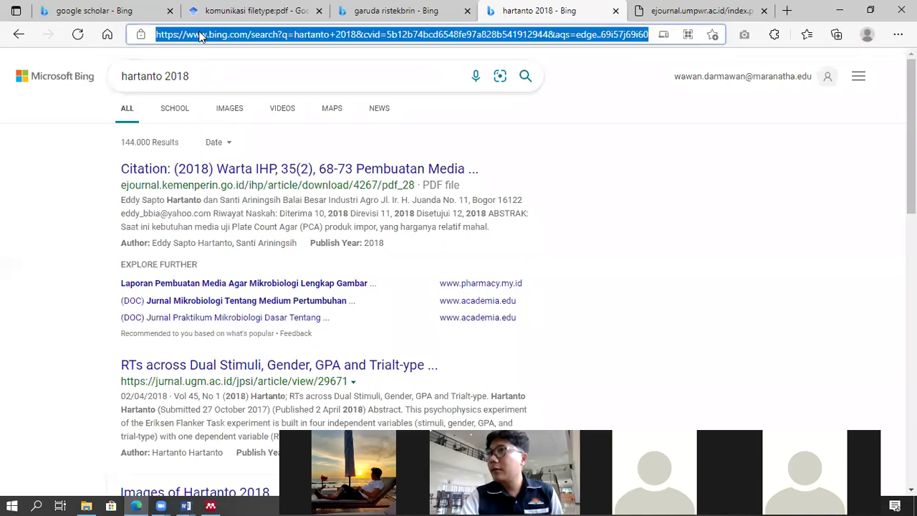
pyautogui.write('google')
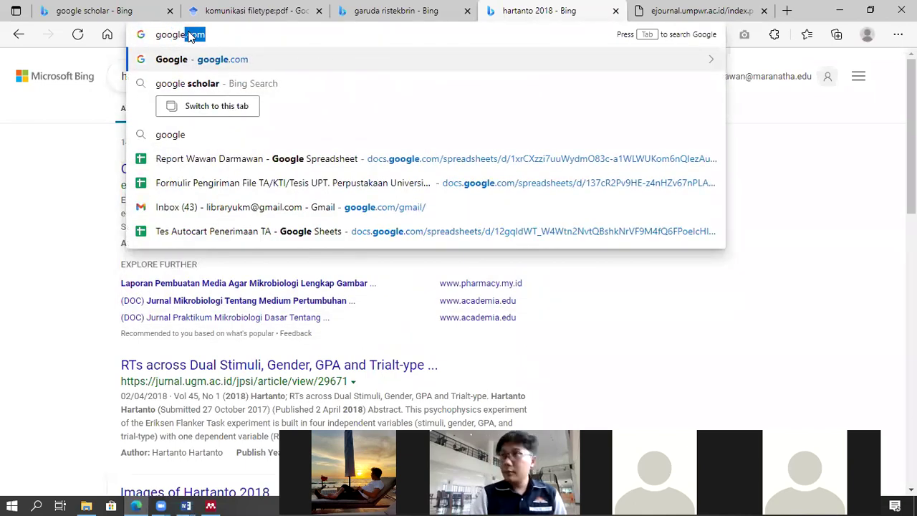
pyautogui.press('Return')
# Step: Search Google for the cited author's surname followed by "2018 teknologi informasi" and look through the results
pyautogui.write('h')
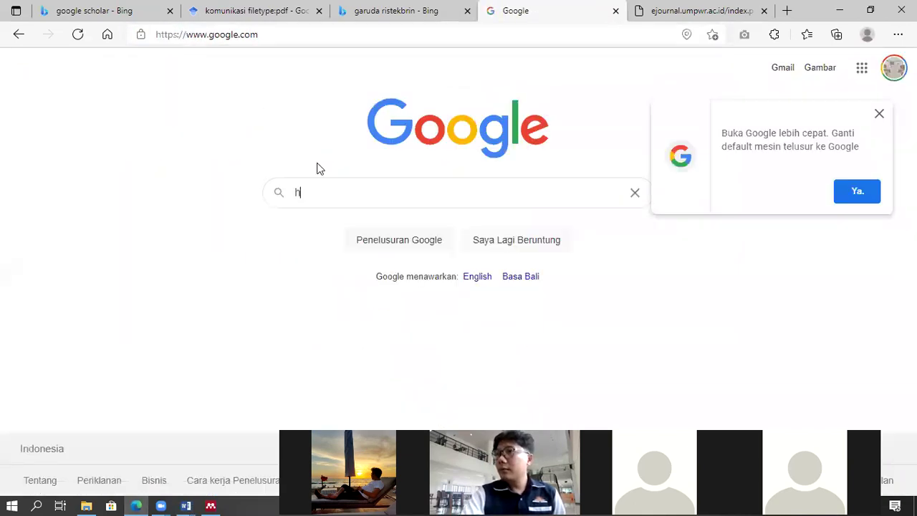
pyautogui.write('artanto 201')
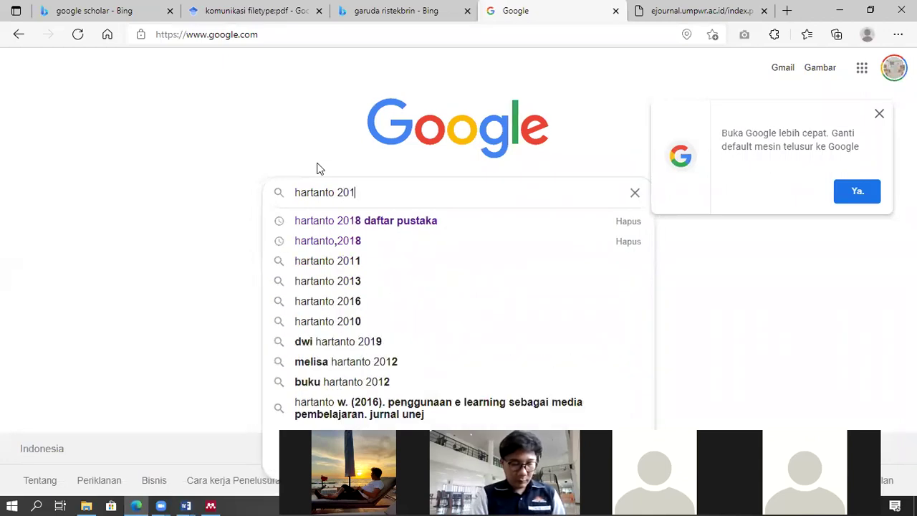
pyautogui.write('8 t')
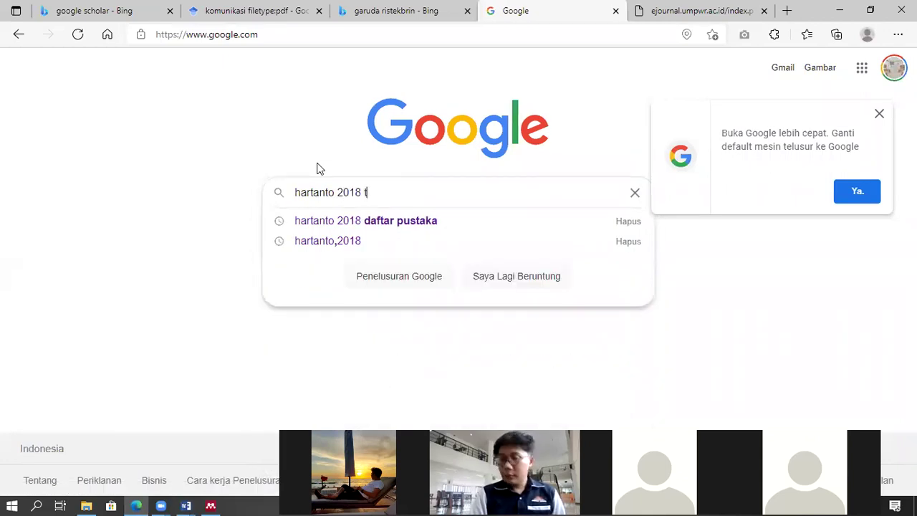
pyautogui.write('eknologi informasi')
pyautogui.press('Return')
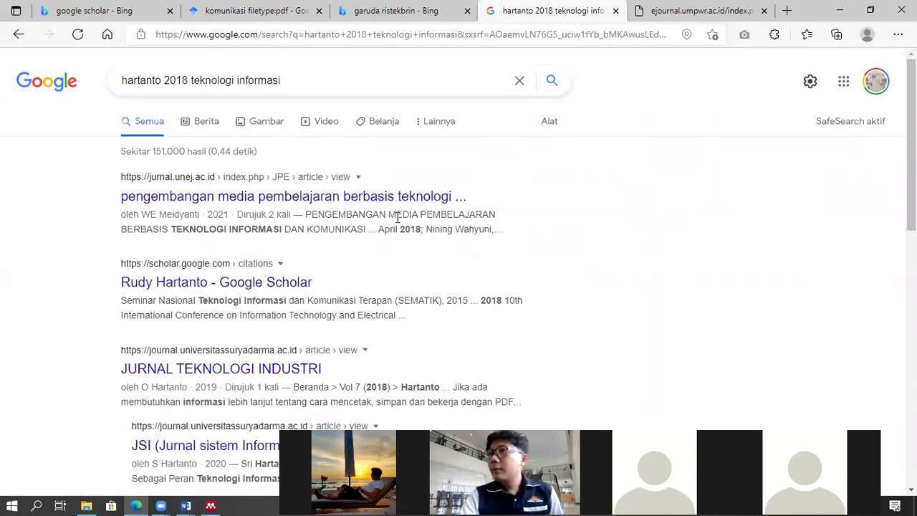
pyautogui.scroll(-1, 294, 228)
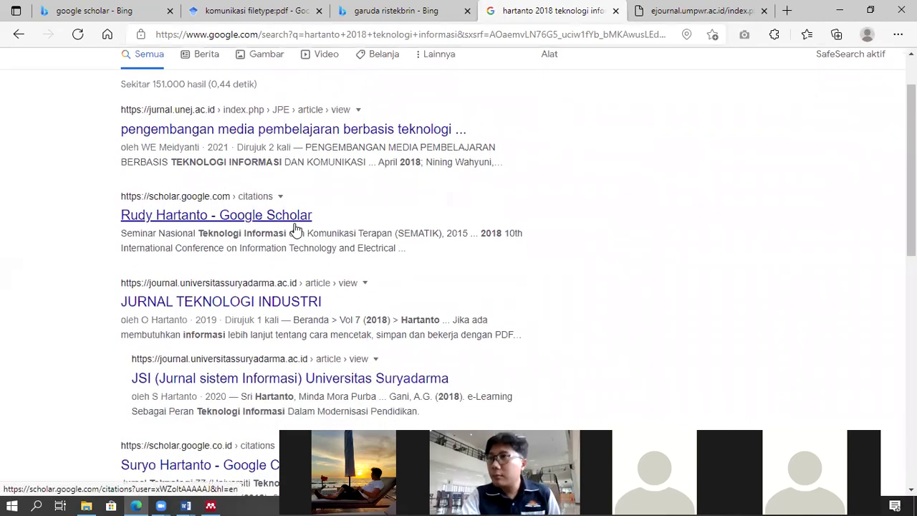
pyautogui.scroll(-3, 296, 228)
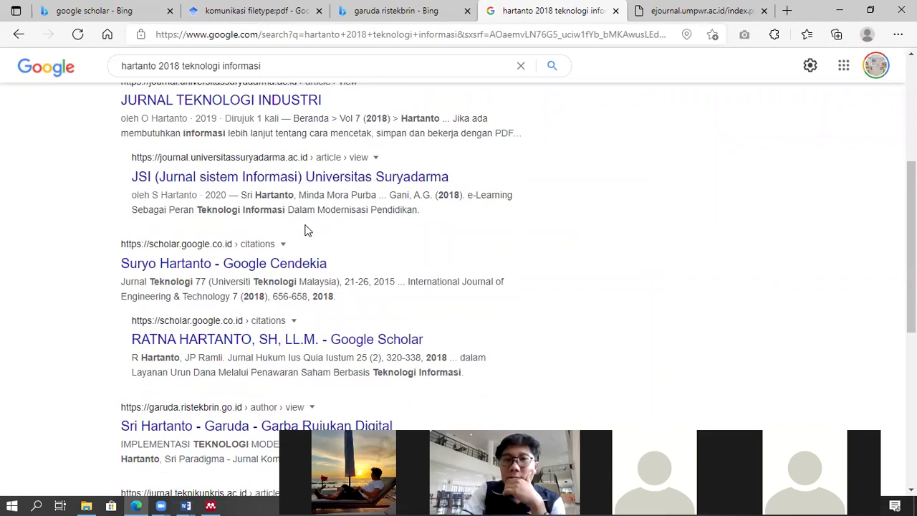
pyautogui.scroll(-2, 305, 229)
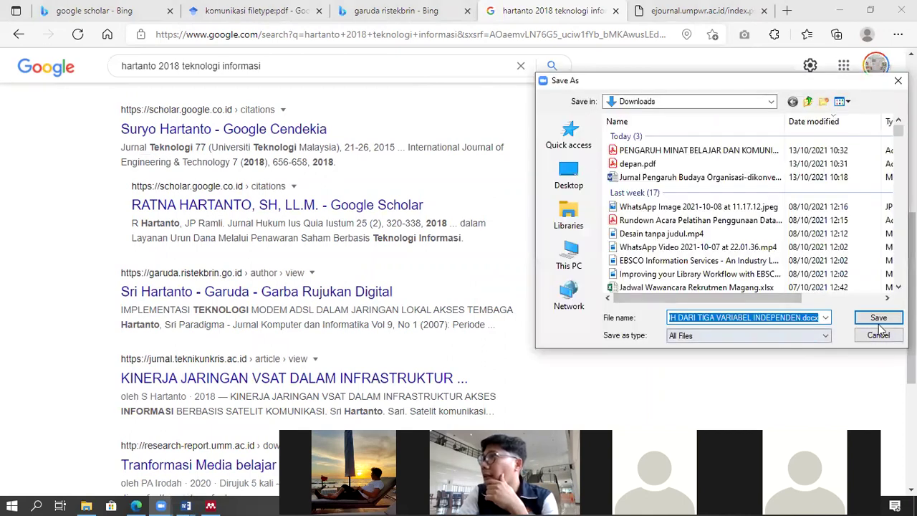
# Step: Save the received ANALISIS PENERAPAN SISTEM INFORMASI AKUNTANSI document to Downloads, switch to it in Word and enable editing
pyautogui.click(886, 322)
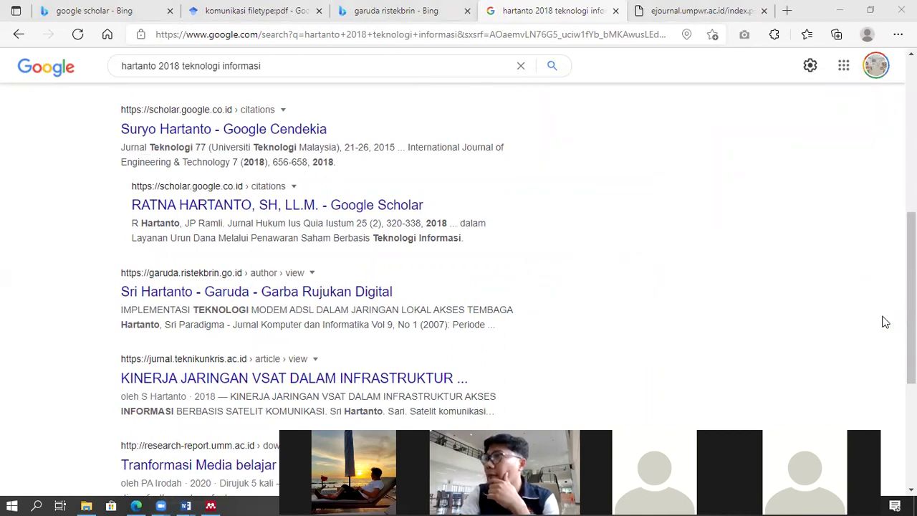
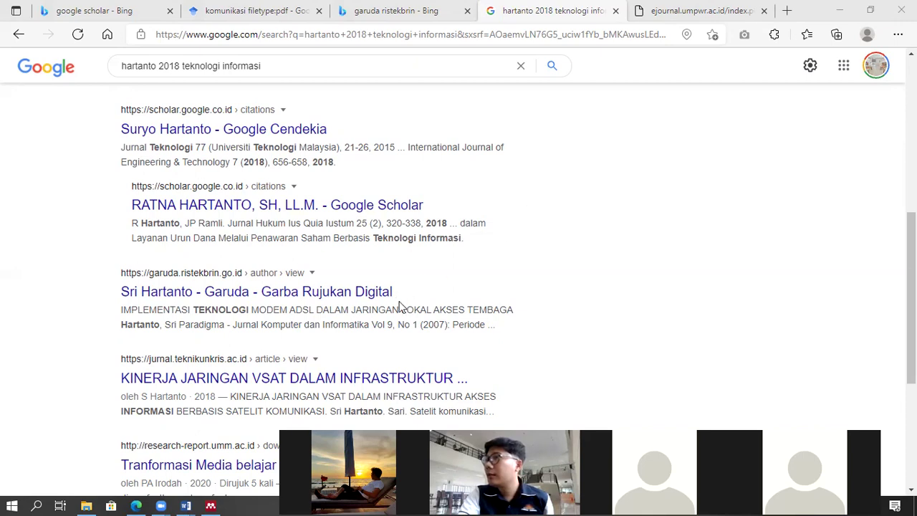
pyautogui.click(184, 505)
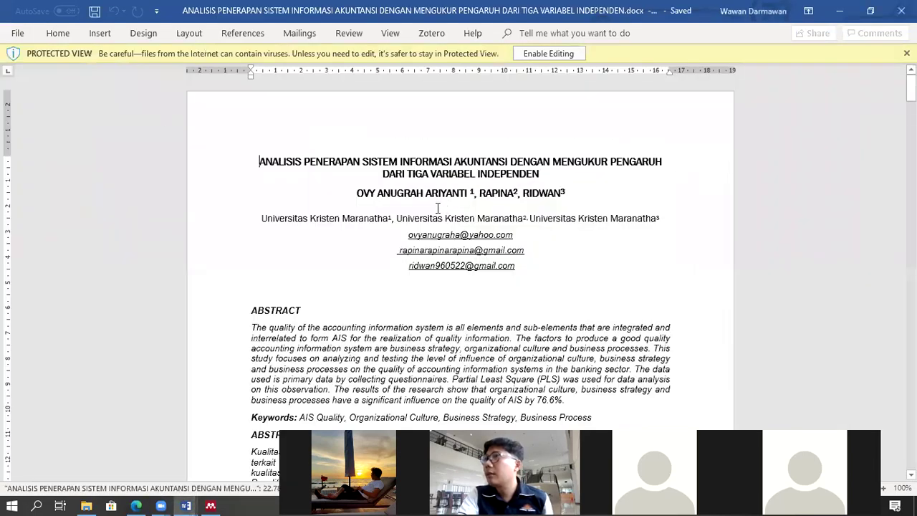
pyautogui.scroll(-5, 437, 207)
pyautogui.click(528, 54)
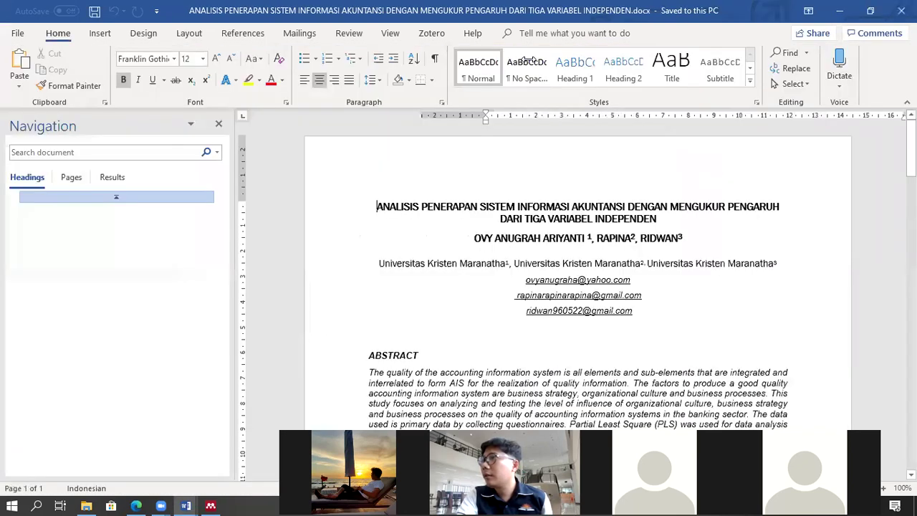
# Step: Find citation [5] in the PENDAHULUAN section and look up its entry in the reference list
pyautogui.scroll(-10, 376, 251)
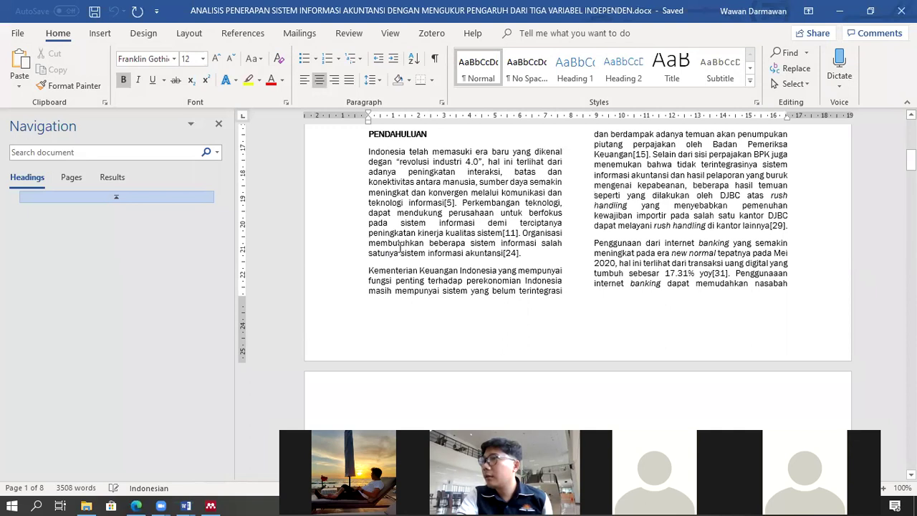
pyautogui.scroll(2, 399, 248)
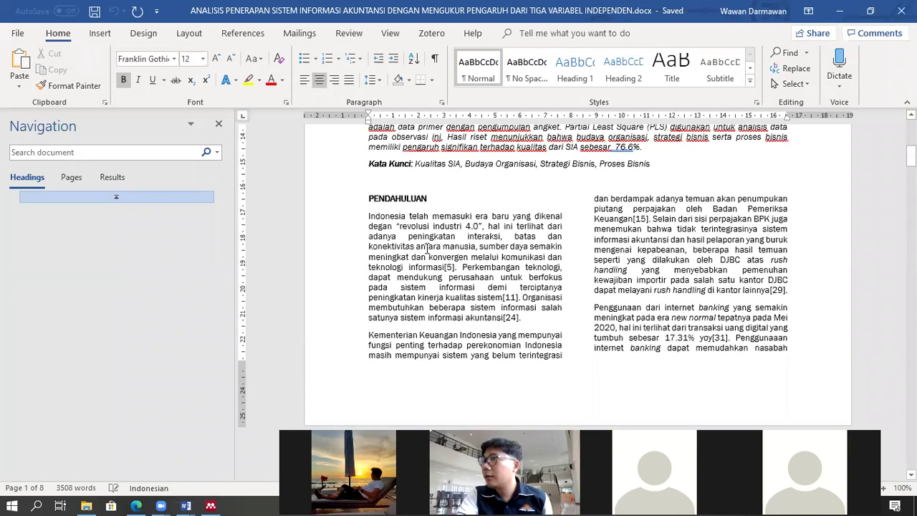
pyautogui.click(436, 209)
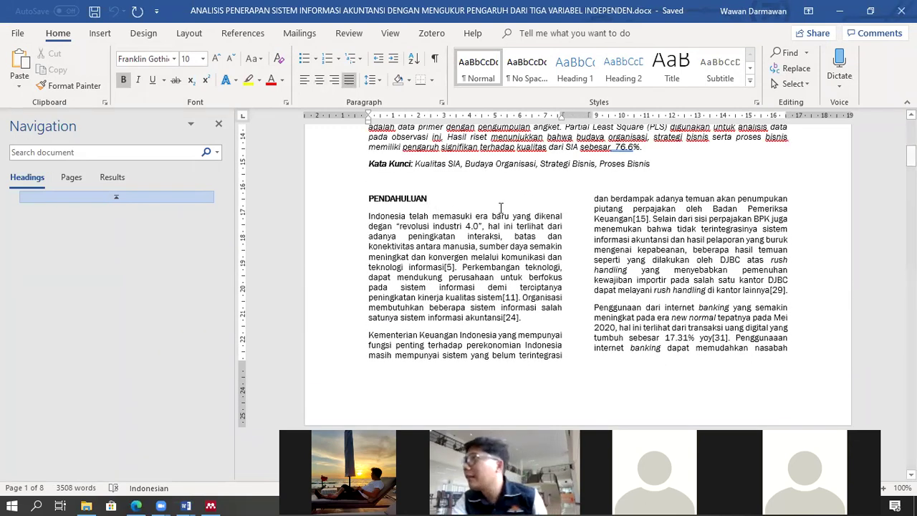
pyautogui.scroll(1, 462, 295)
pyautogui.click(447, 299)
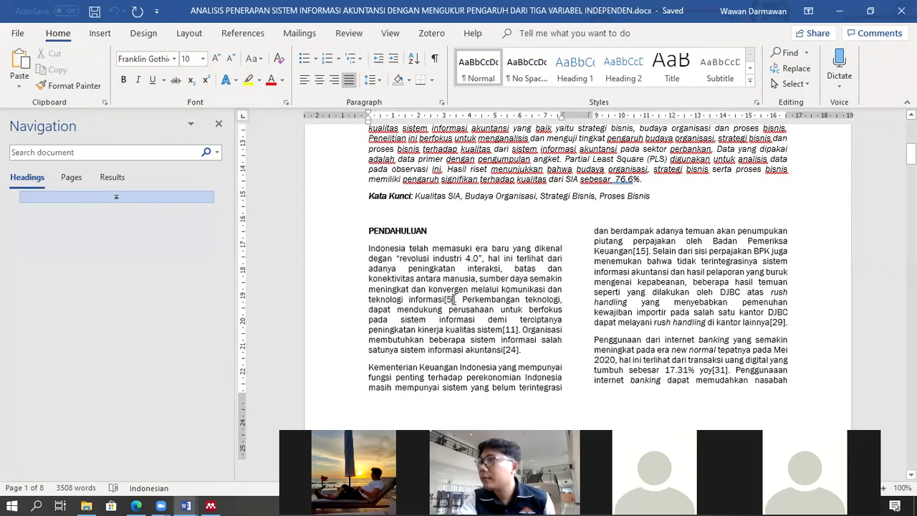
pyautogui.scroll(-4, 644, 276)
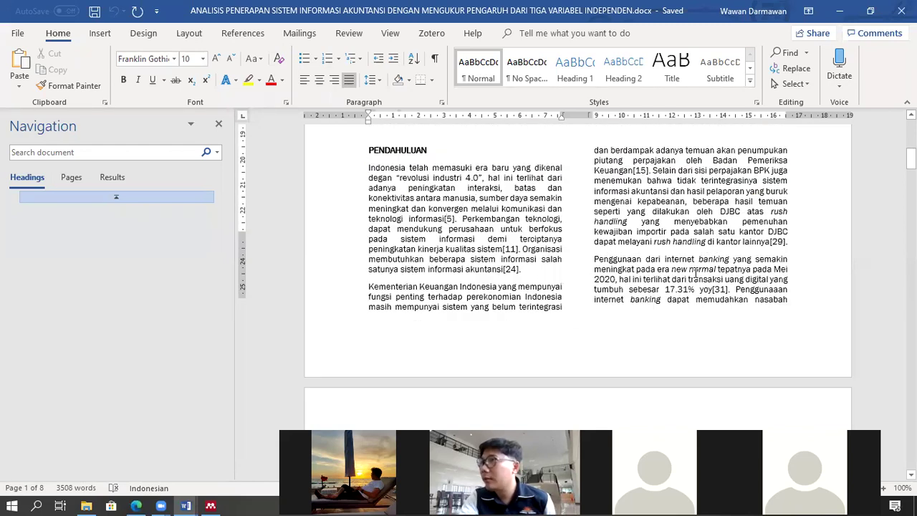
pyautogui.moveTo(911, 163); pyautogui.dragTo(911, 403)
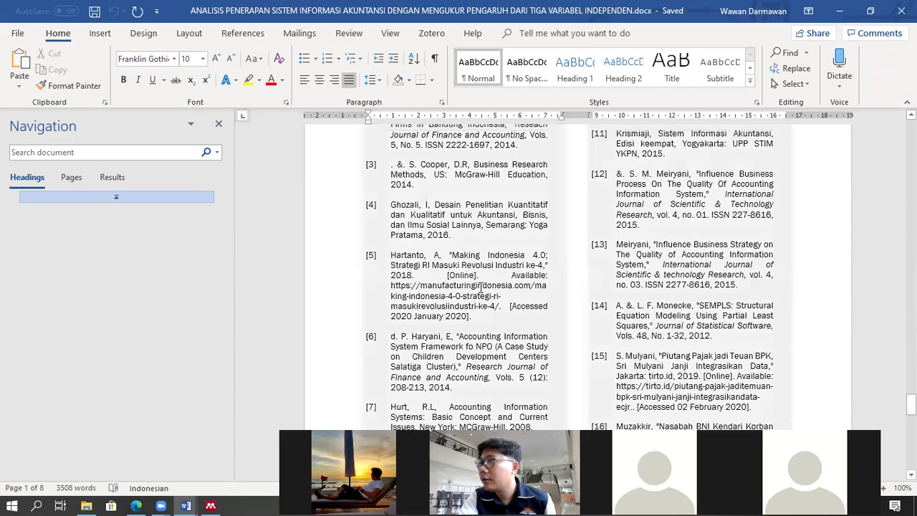
# Step: Copy the manufacturingindonesia.com web address from entry [5] of the reference list
pyautogui.hotkey('ctrl', 'a')
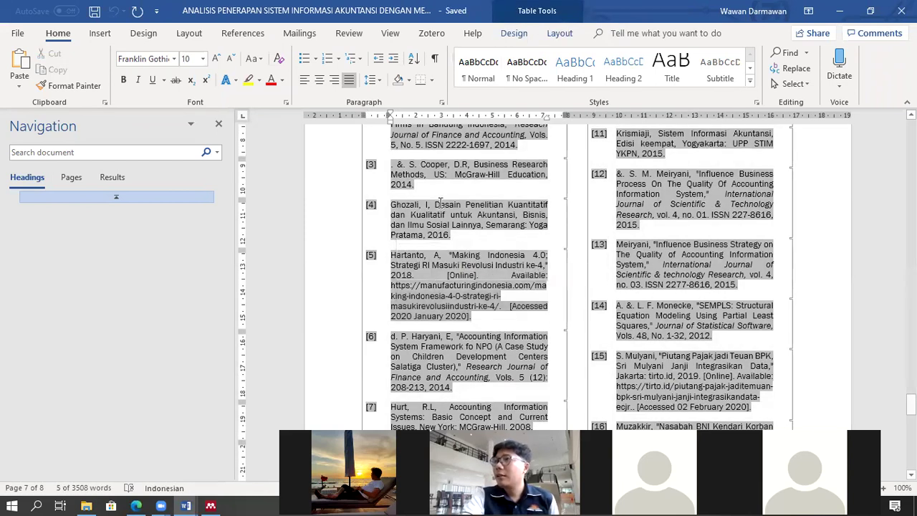
pyautogui.click(689, 300)
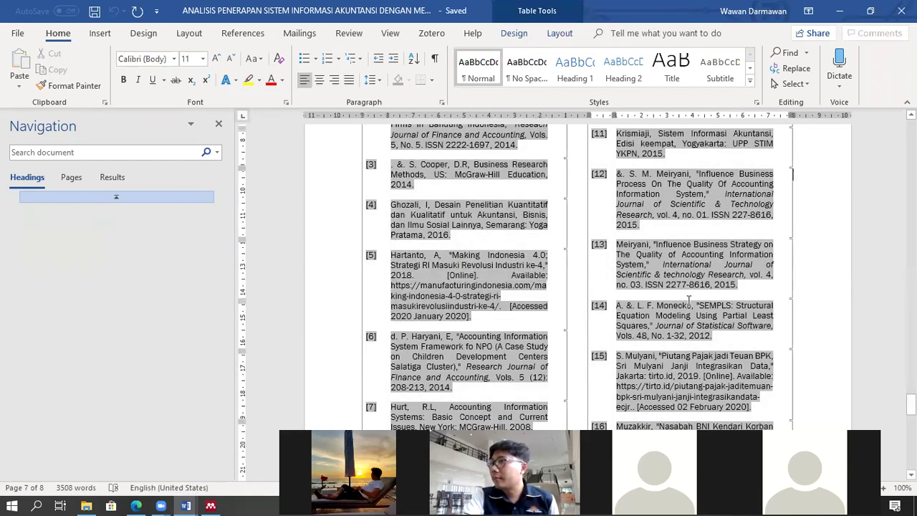
pyautogui.moveTo(472, 316); pyautogui.dragTo(393, 287)
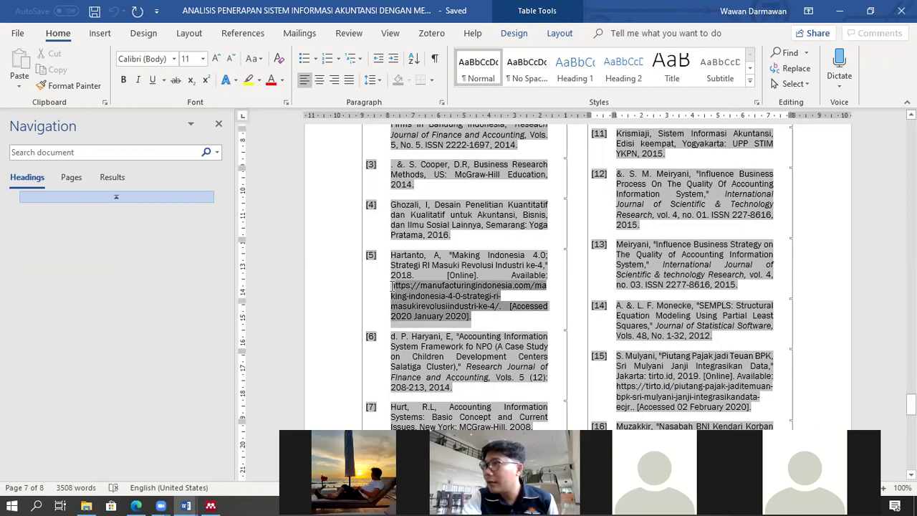
pyautogui.click(499, 305)
pyautogui.moveTo(500, 304); pyautogui.dragTo(413, 303)
pyautogui.hotkey('ctrl', 'c')
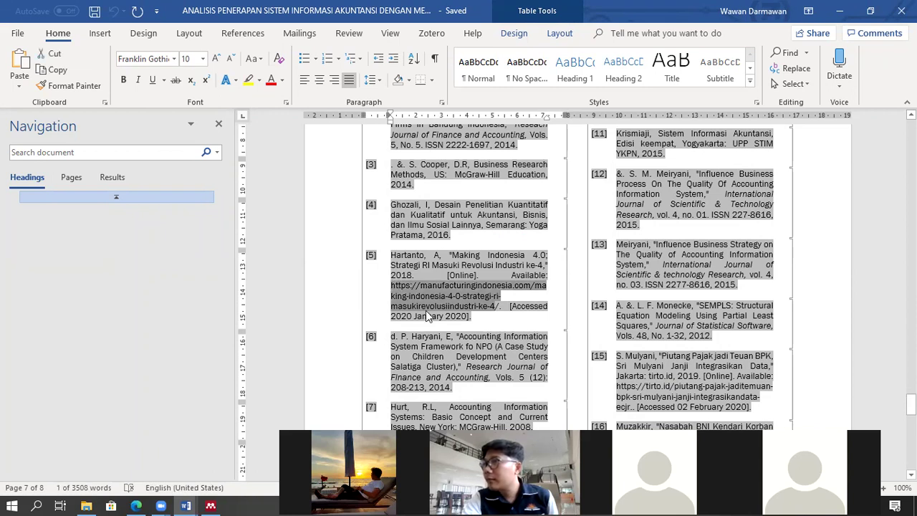
# Step: Switch to the web browser and load the copied web address in the current tab
pyautogui.click(136, 506)
pyautogui.click(260, 35)
pyautogui.hotkey('ctrl', 'v')
pyautogui.press('Return')
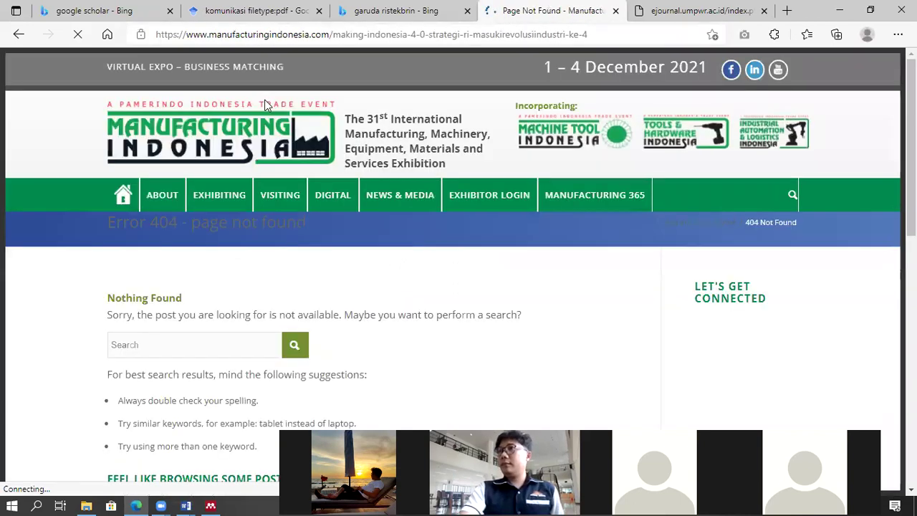
# Step: Look through the manufacturingindonesia.com page for the source cited in entry [5]
pyautogui.scroll(-5, 309, 240)
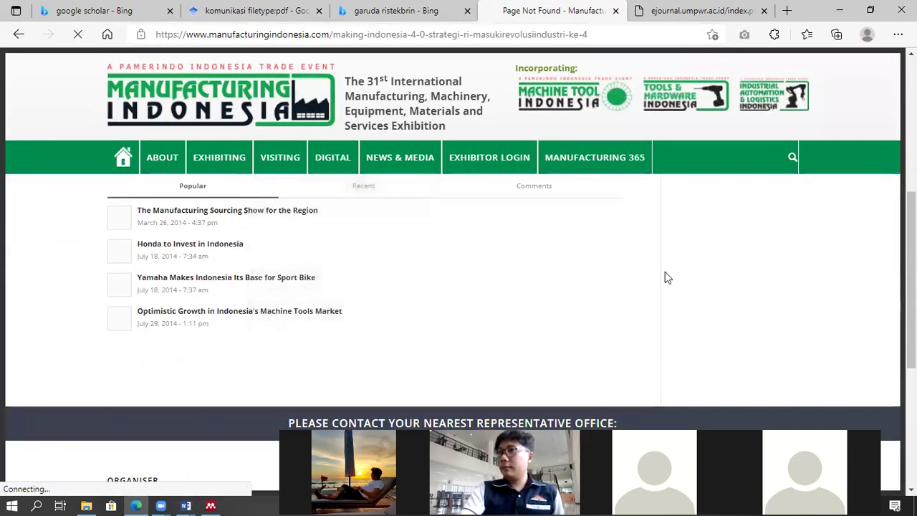
pyautogui.scroll(-4, 664, 275)
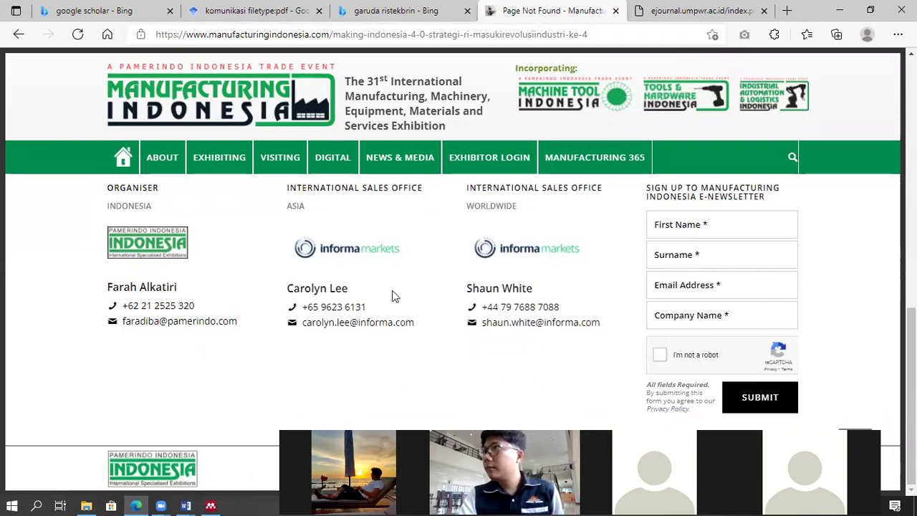
pyautogui.scroll(10, 393, 296)
pyautogui.scroll(-1, 397, 297)
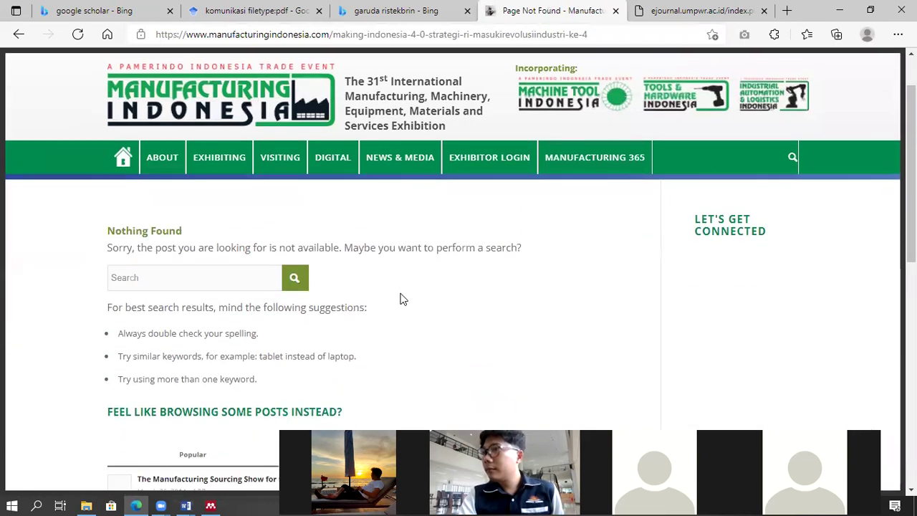
pyautogui.scroll(-3, 402, 299)
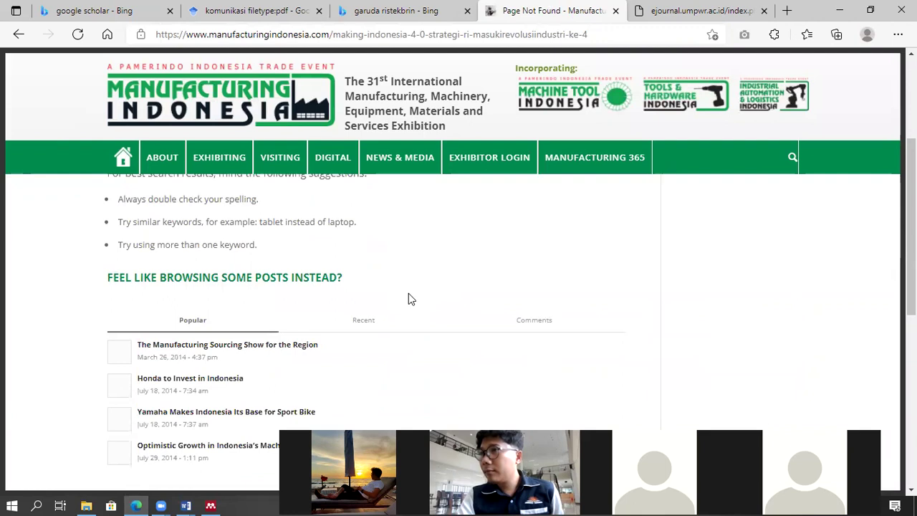
pyautogui.scroll(-2, 419, 301)
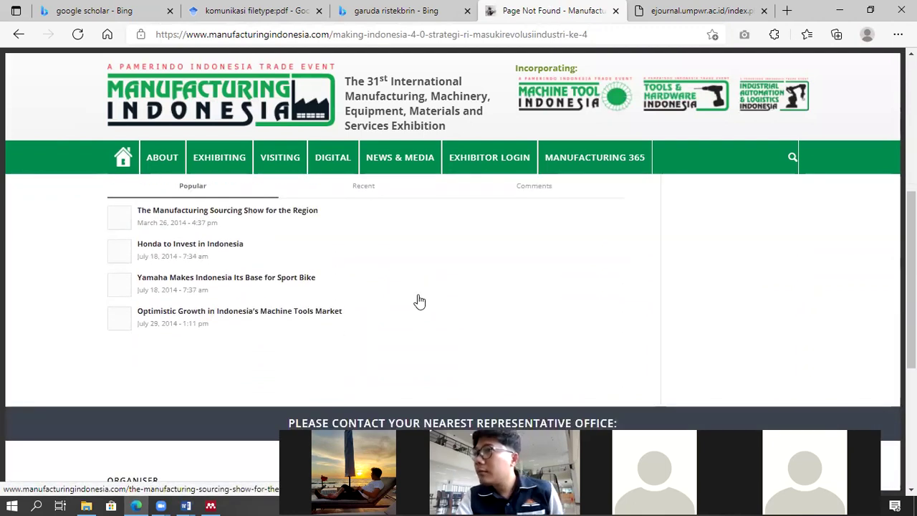
pyautogui.scroll(6, 419, 301)
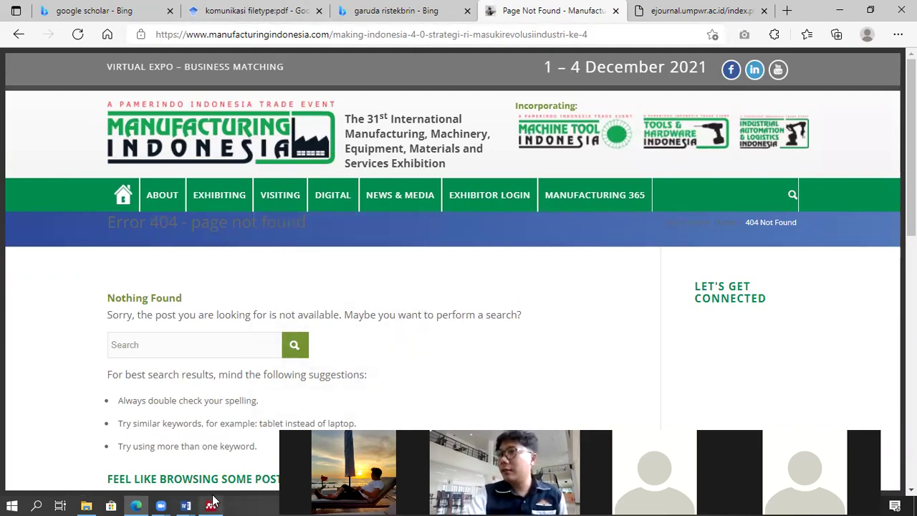
# Step: Close Jurnal Pengaruh Budaya Organisasi-dikonversi.docx in Word without saving its changes
pyautogui.moveTo(185, 506)
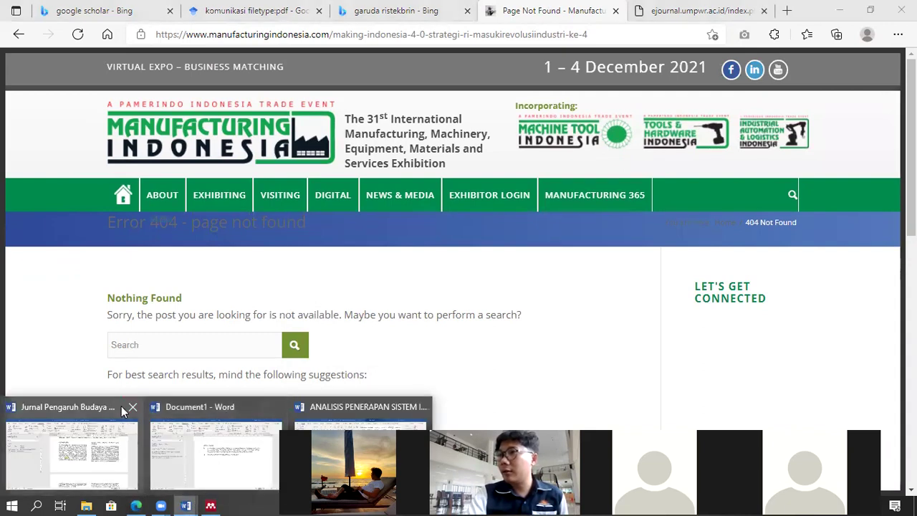
pyautogui.click(132, 407)
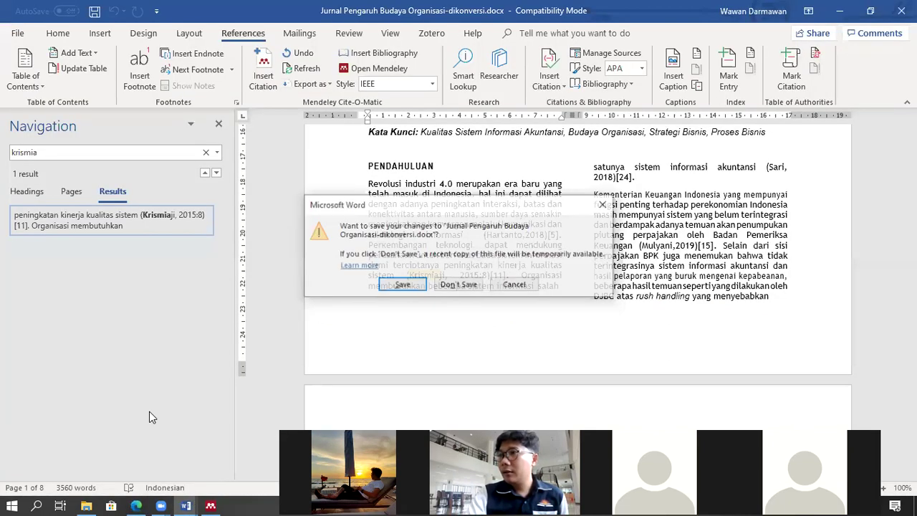
pyautogui.click(515, 285)
pyautogui.scroll(2, 502, 265)
pyautogui.scroll(-1, 500, 261)
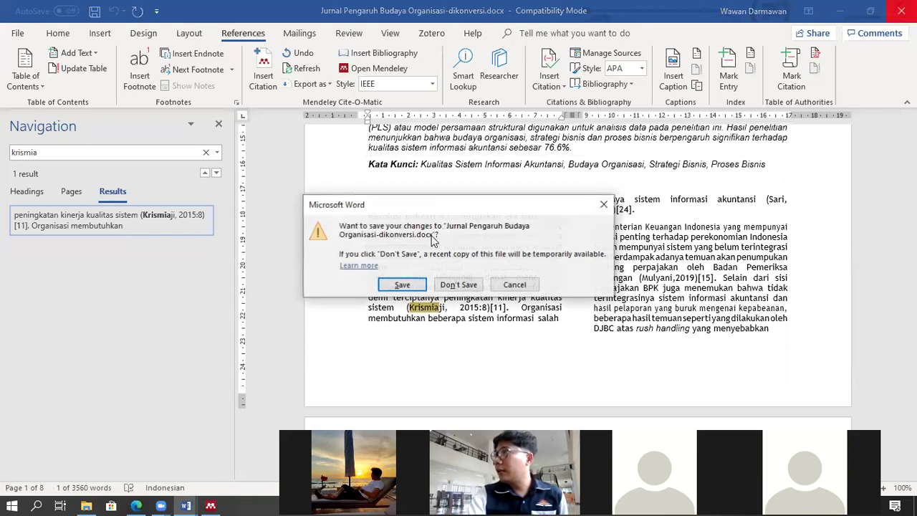
pyautogui.click(446, 284)
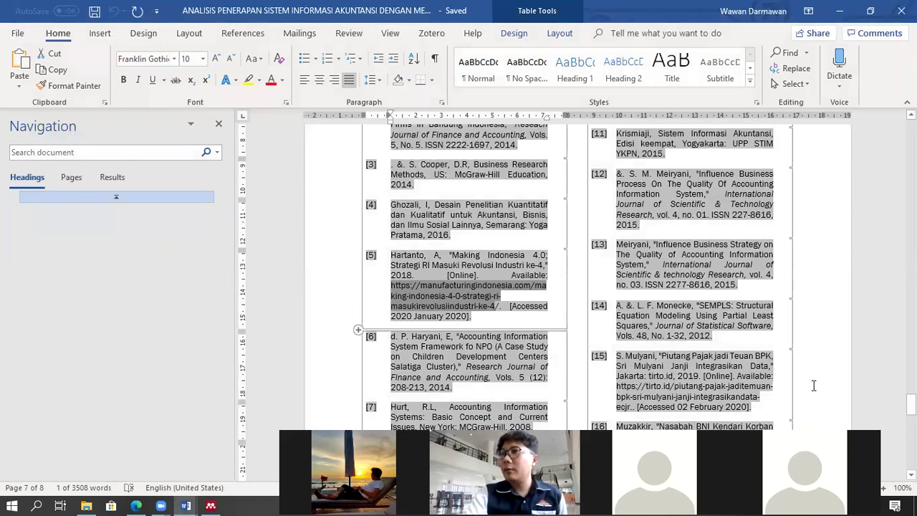
# Step: Switch to Mendeley Desktop and start a manually added entry in the Pelatihan Mendeley folder with the type Web Page
pyautogui.scroll(2, 814, 385)
pyautogui.moveTo(911, 400); pyautogui.dragTo(911, 125)
pyautogui.scroll(-5, 254, 432)
pyautogui.scroll(-3, 550, 229)
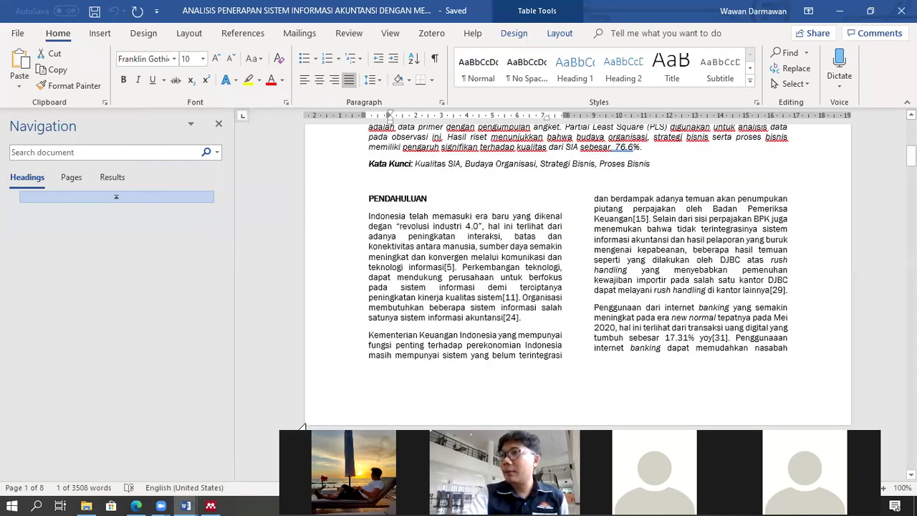
pyautogui.click(211, 506)
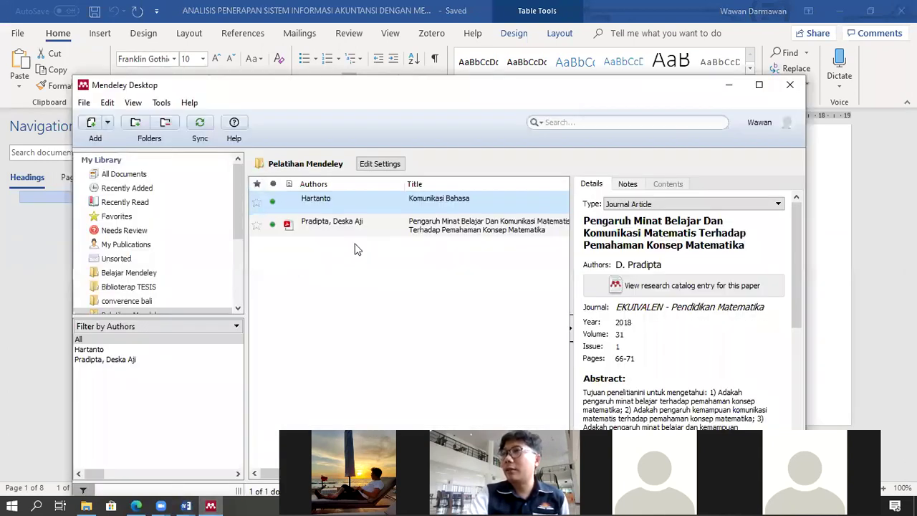
pyautogui.click(107, 123)
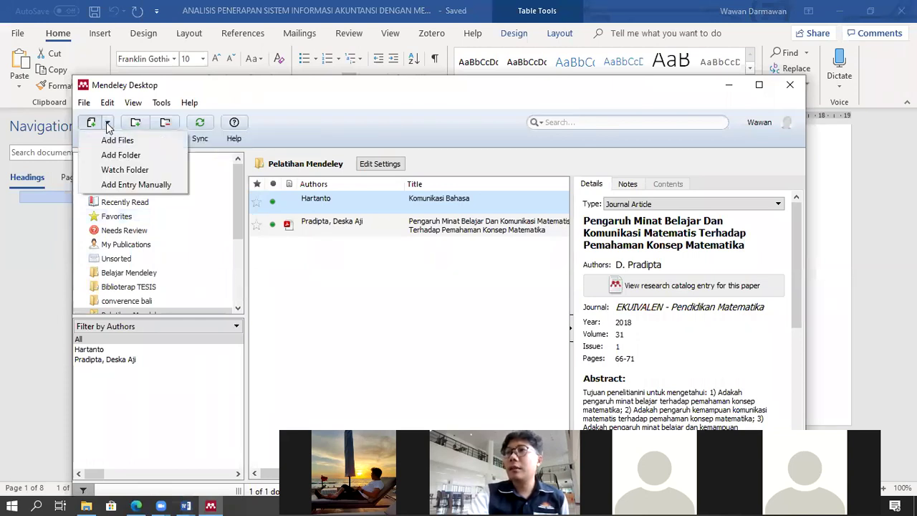
pyautogui.click(136, 184)
pyautogui.click(439, 196)
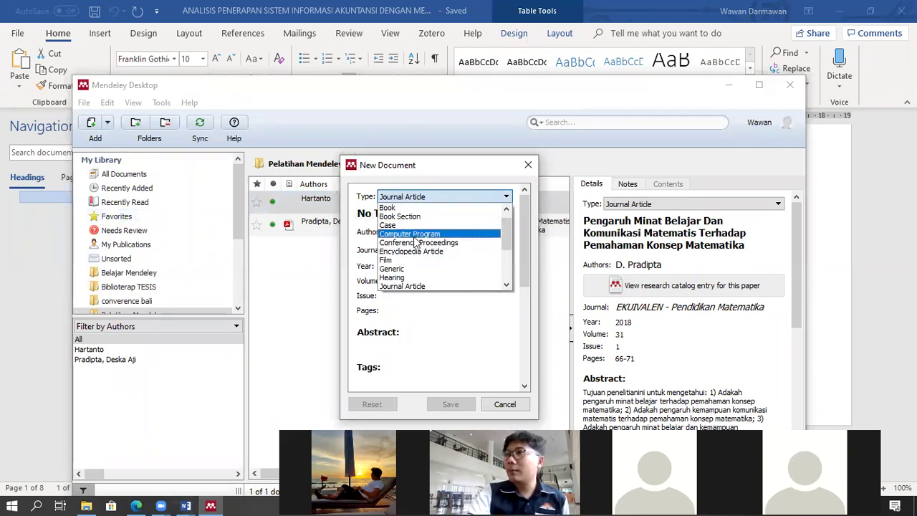
pyautogui.scroll(-3, 422, 252)
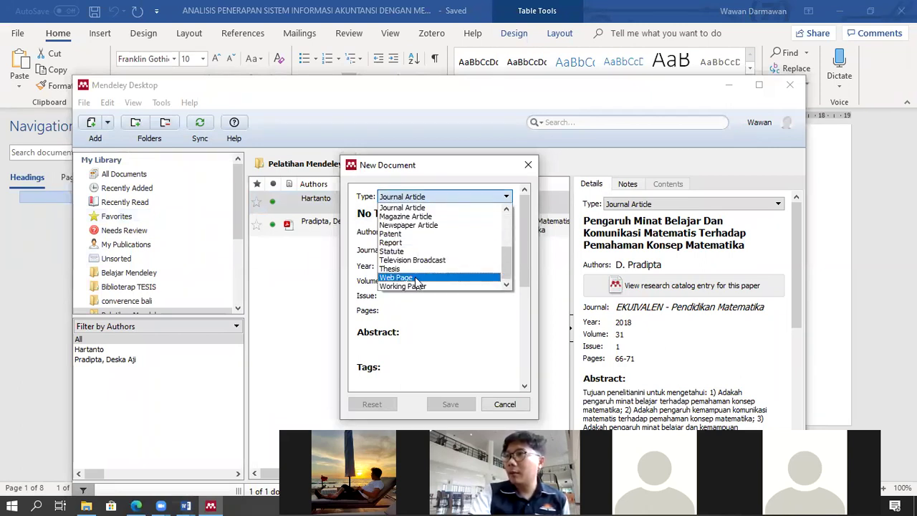
pyautogui.click(416, 278)
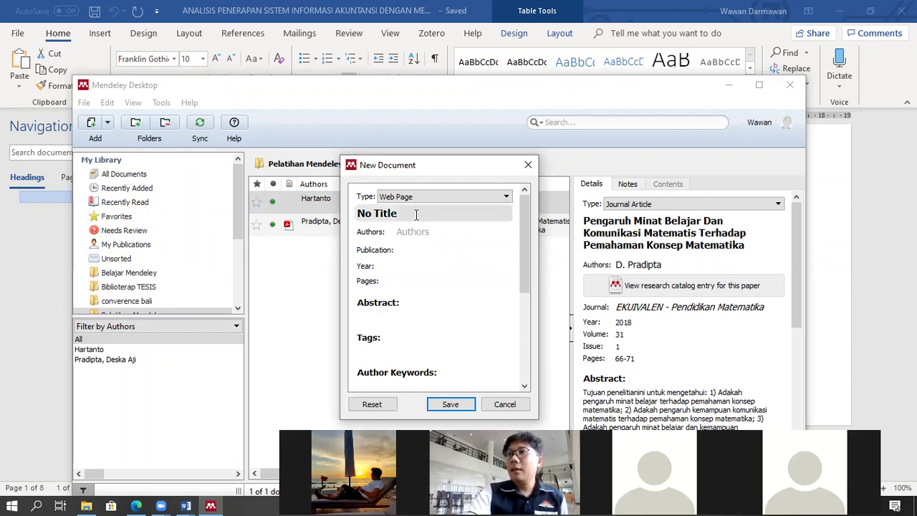
# Step: Switch to Word and copy the title "Making Indonesia 4.0; Strategi RI Masuki Revolusi Industri ke-4" from reference list entry [5]
pyautogui.click(184, 505)
pyautogui.scroll(-5, 416, 310)
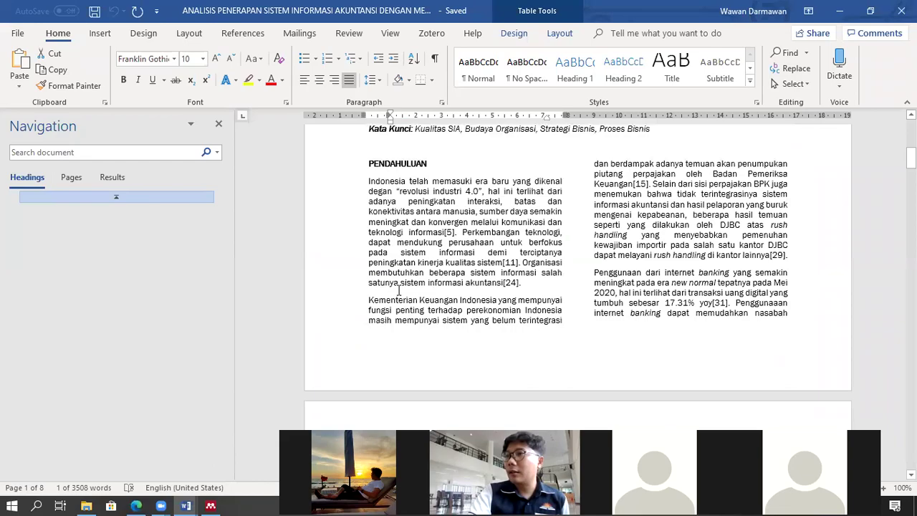
pyautogui.scroll(-3, 416, 310)
pyautogui.moveTo(910, 185); pyautogui.dragTo(911, 409)
pyautogui.click(480, 199)
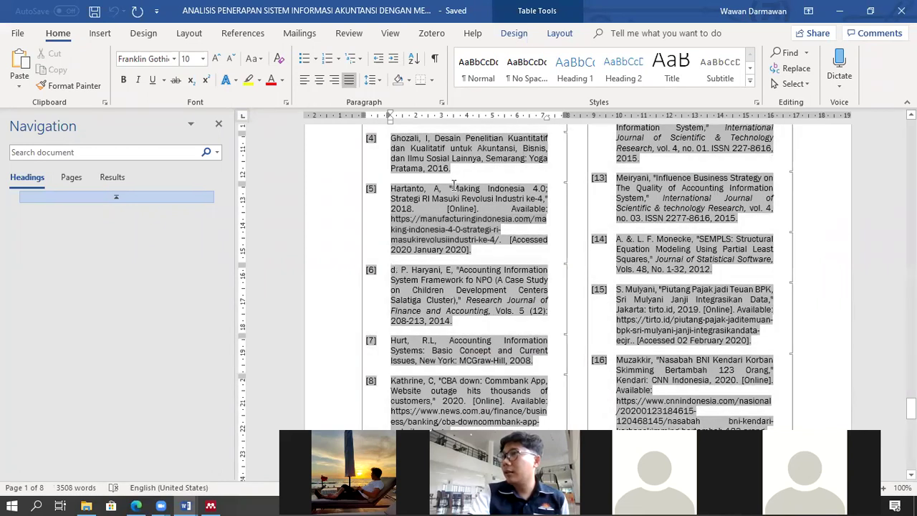
pyautogui.moveTo(480, 199); pyautogui.dragTo(545, 204)
pyautogui.hotkey('ctrl', 'c')
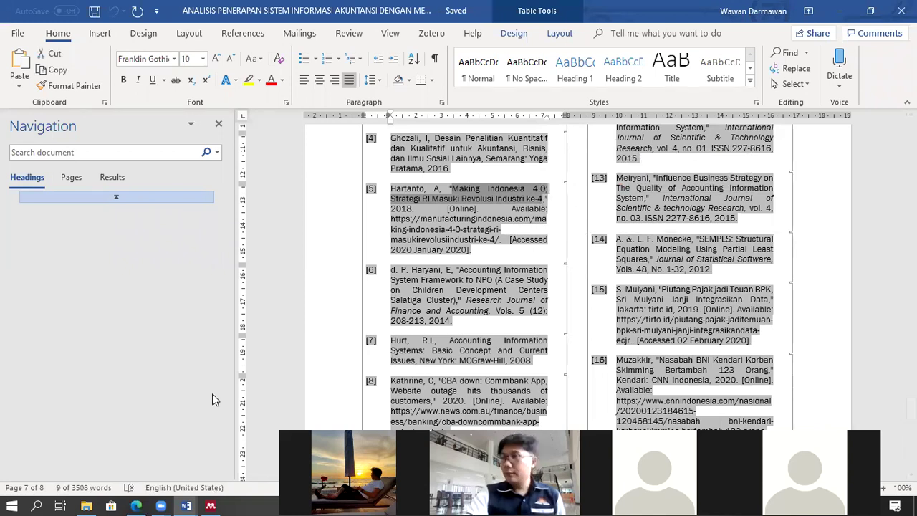
# Step: Paste the copied title as the title of the new Web Page entry in Mendeley
pyautogui.click(211, 506)
pyautogui.click(420, 215)
pyautogui.moveTo(420, 215); pyautogui.dragTo(322, 198)
pyautogui.hotkey('ctrl', 'v')
pyautogui.hotkey('ctrl', 'a')
pyautogui.hotkey('ctrl', 'v')
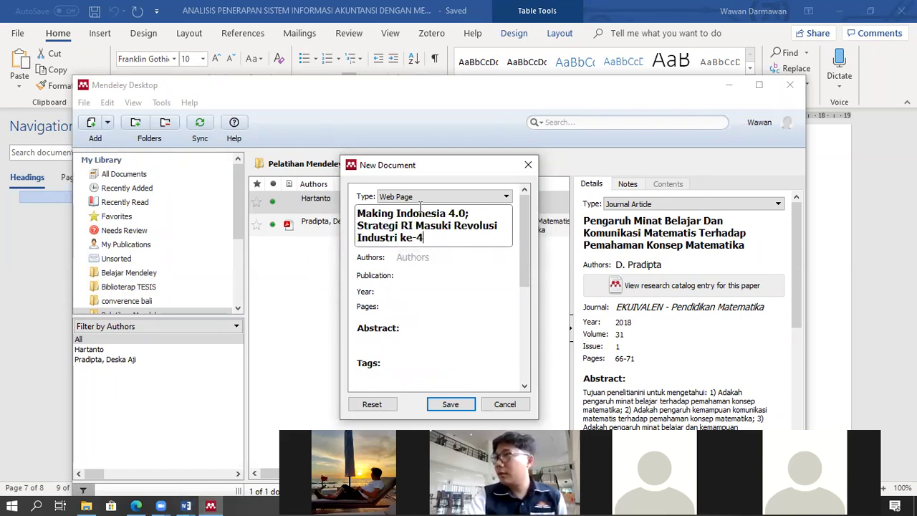
# Step: Switch to the web browser, open Google in the current tab and search for the copied title
pyautogui.hotkey('alt', 'Tab')
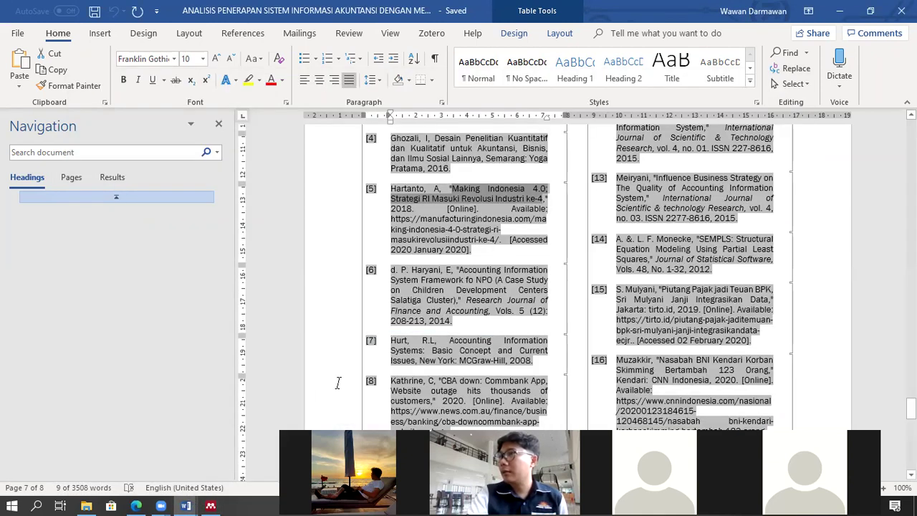
pyautogui.click(134, 504)
pyautogui.click(319, 35)
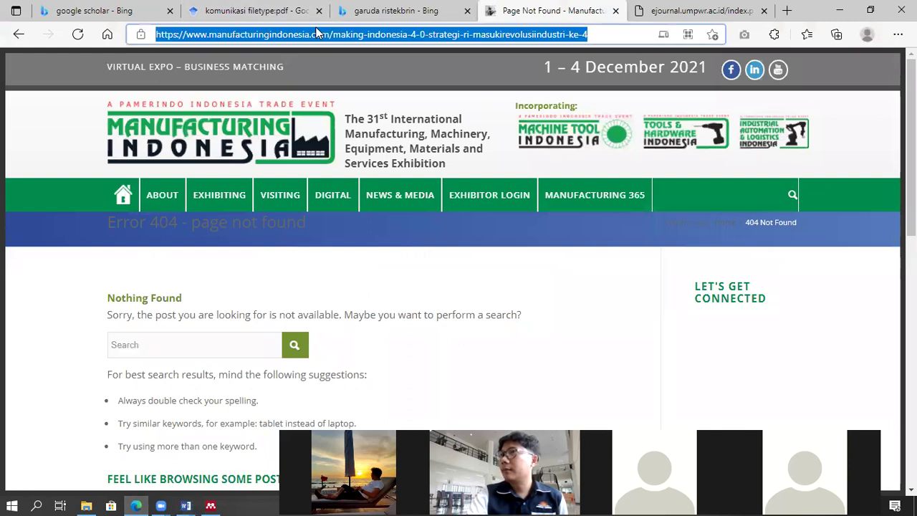
pyautogui.write('goog')
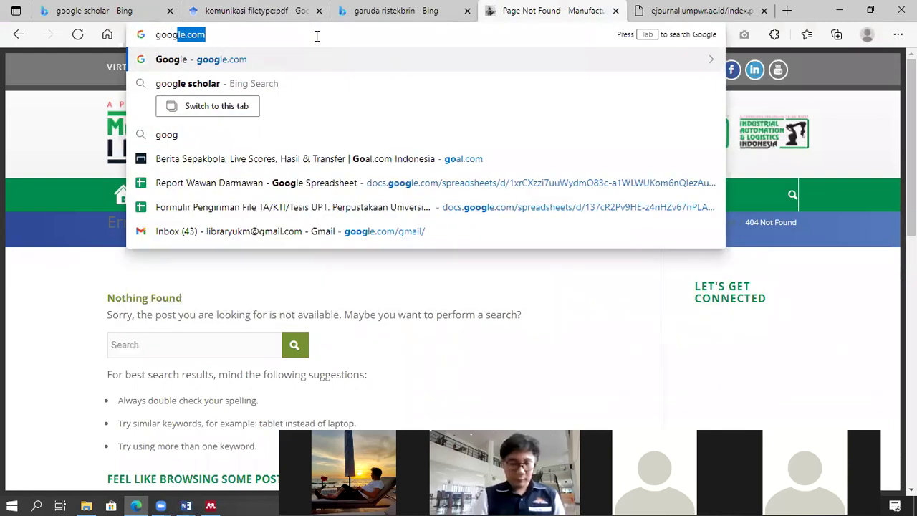
pyautogui.press('Return')
pyautogui.hotkey('ctrl', 'v')
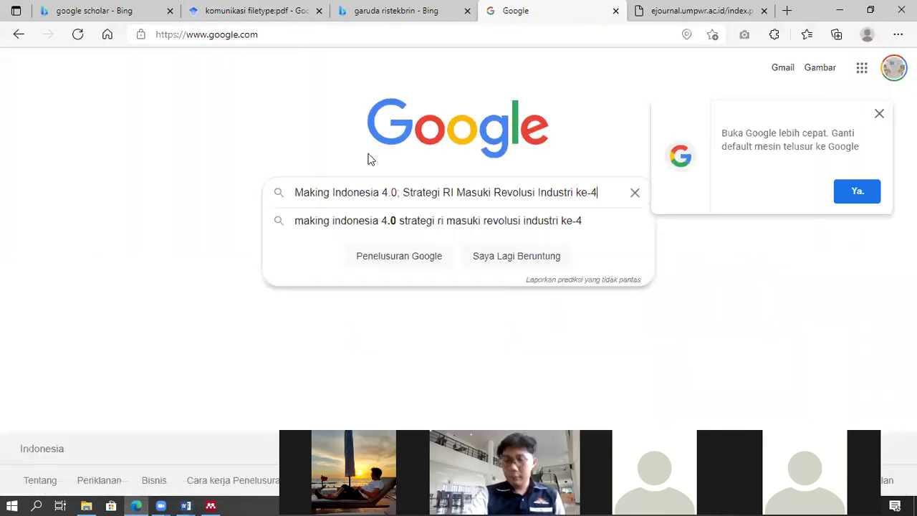
pyautogui.press('Return')
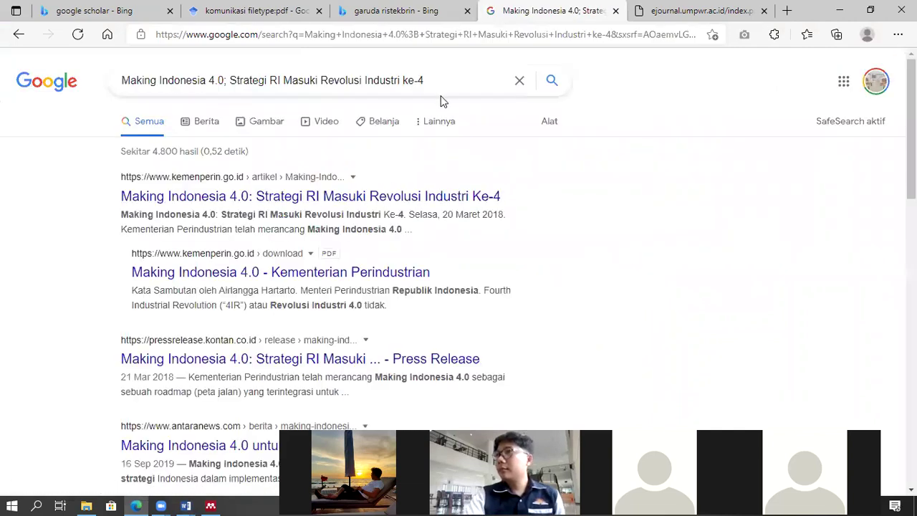
# Step: Open the kemenperin.go.id article from the search results and look through it for an author
pyautogui.click(384, 198)
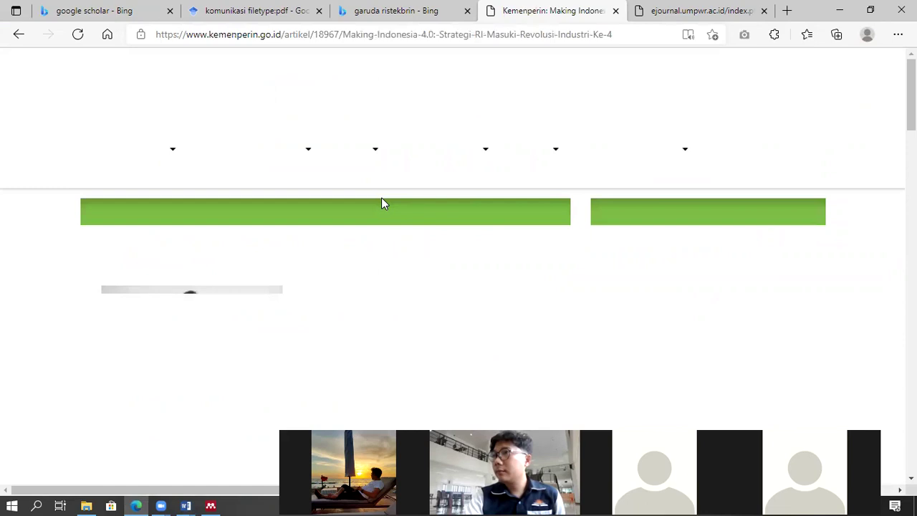
pyautogui.scroll(-1, 261, 260)
pyautogui.scroll(-10, 261, 256)
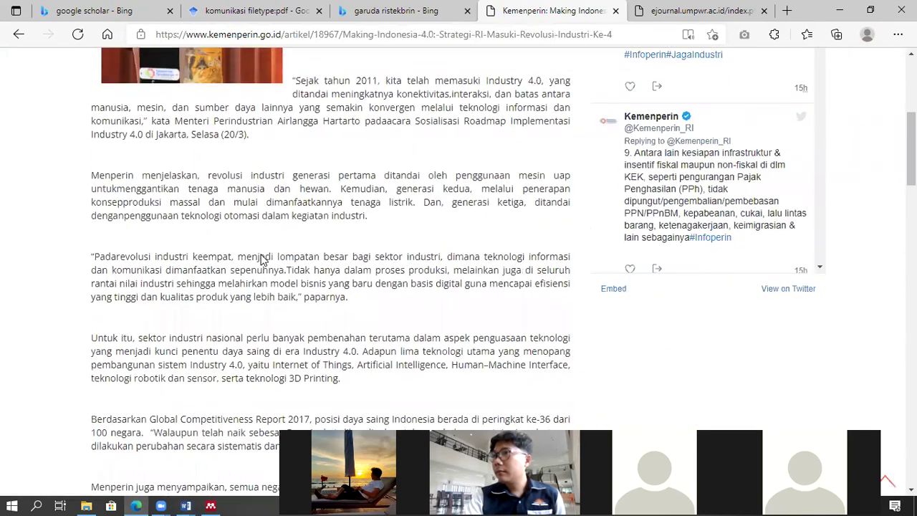
pyautogui.scroll(-15, 261, 255)
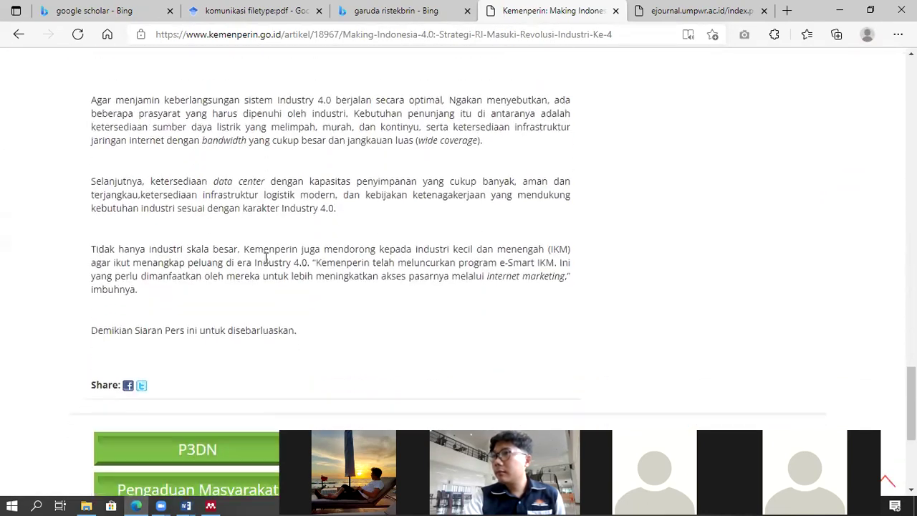
pyautogui.scroll(6, 235, 175)
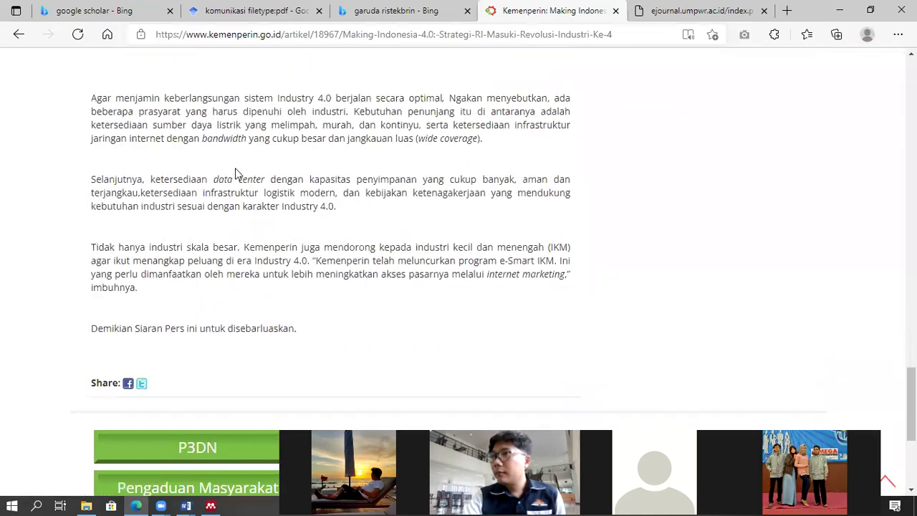
pyautogui.scroll(10, 236, 178)
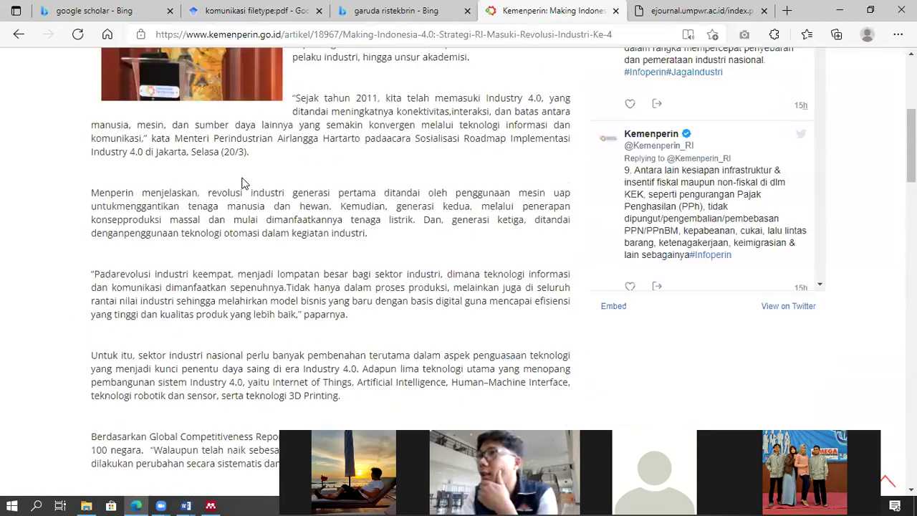
pyautogui.scroll(5, 242, 183)
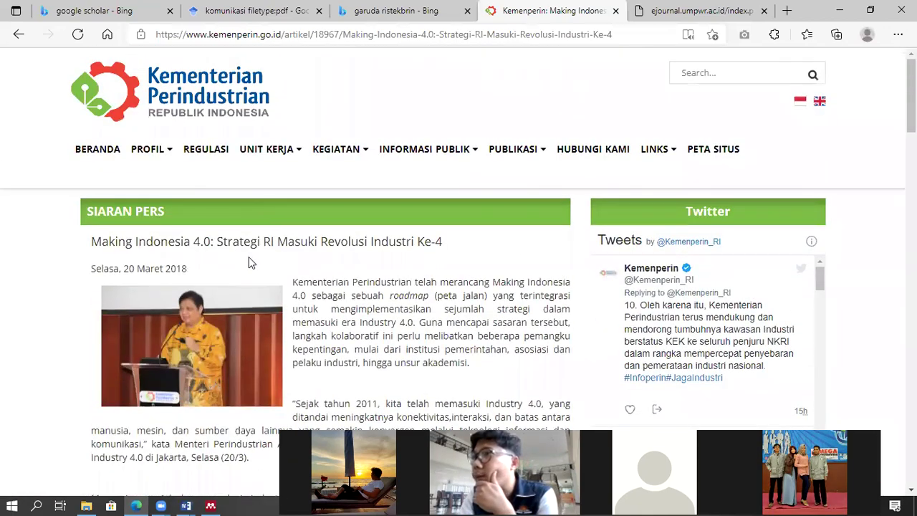
pyautogui.scroll(-3, 249, 263)
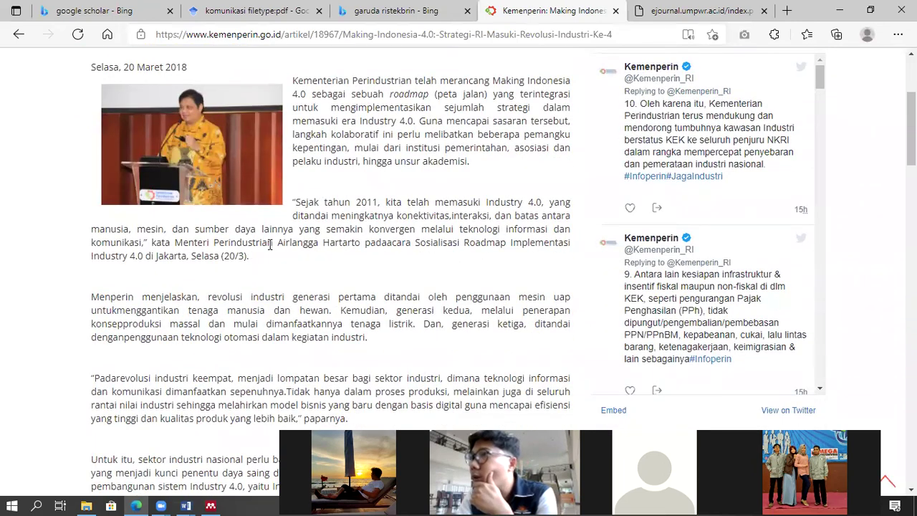
# Step: Take the minister's name from the article and enter Airlangga Hartarto as the author of the Mendeley entry
pyautogui.moveTo(276, 243); pyautogui.dragTo(356, 244)
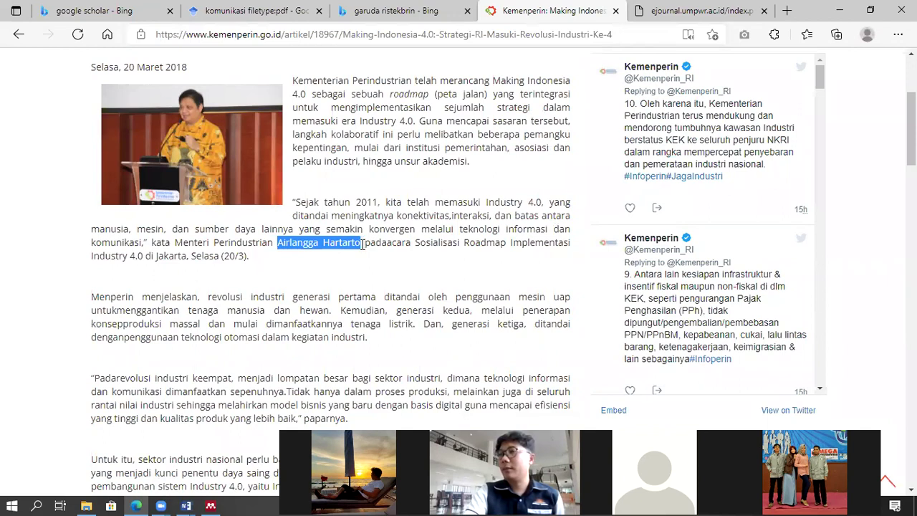
pyautogui.click(210, 506)
pyautogui.click(429, 259)
pyautogui.write('Airlangga Hartarto')
pyautogui.click(355, 282)
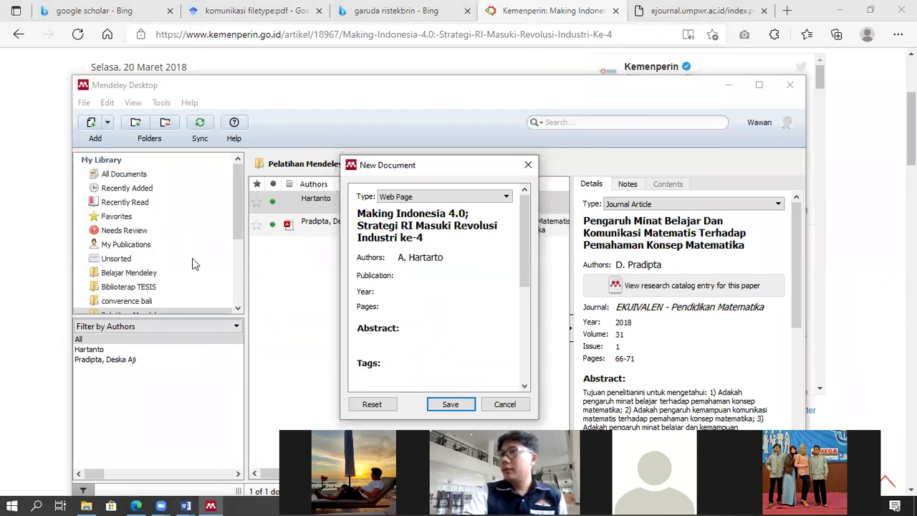
# Step: Check the article's website for its publisher and set the Mendeley entry's publication to "Kementrian Perindustrian Republik Indonesia"
pyautogui.click(605, 8)
pyautogui.scroll(3, 251, 99)
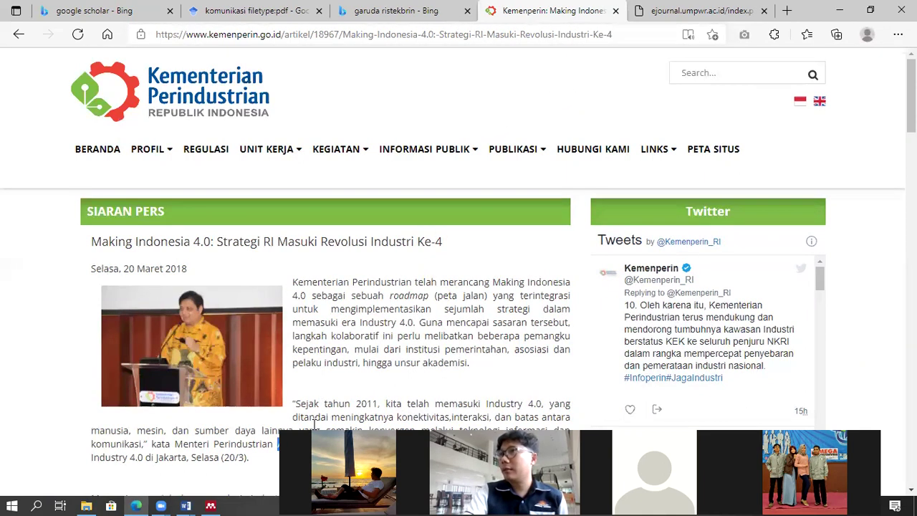
pyautogui.moveTo(281, 34); pyautogui.dragTo(185, 40)
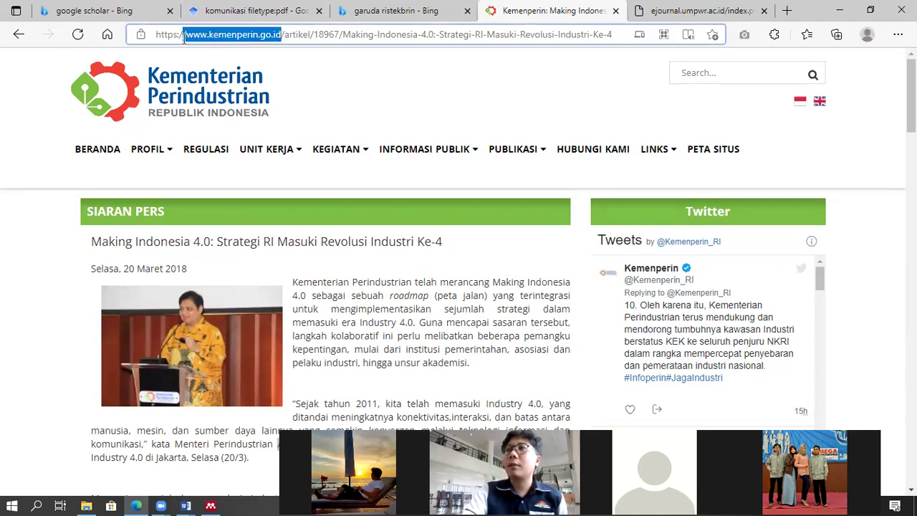
pyautogui.click(210, 504)
pyautogui.click(404, 280)
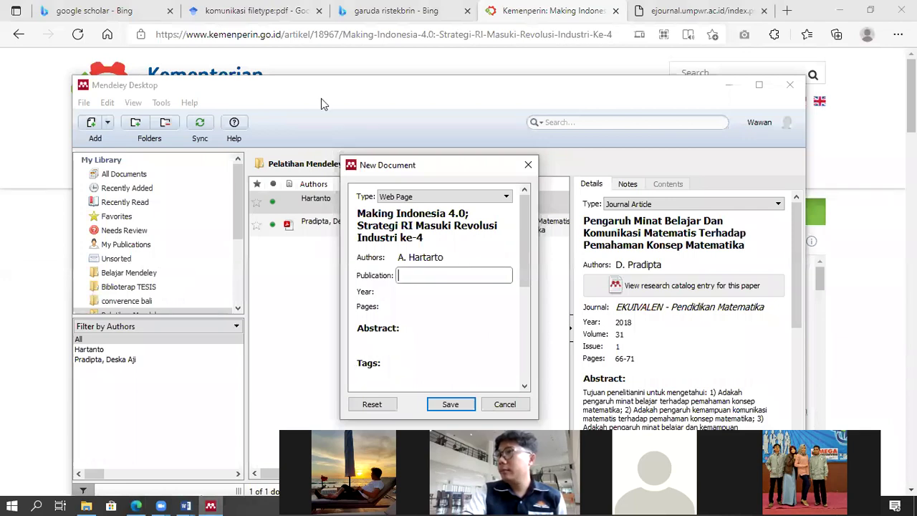
pyautogui.click(310, 125)
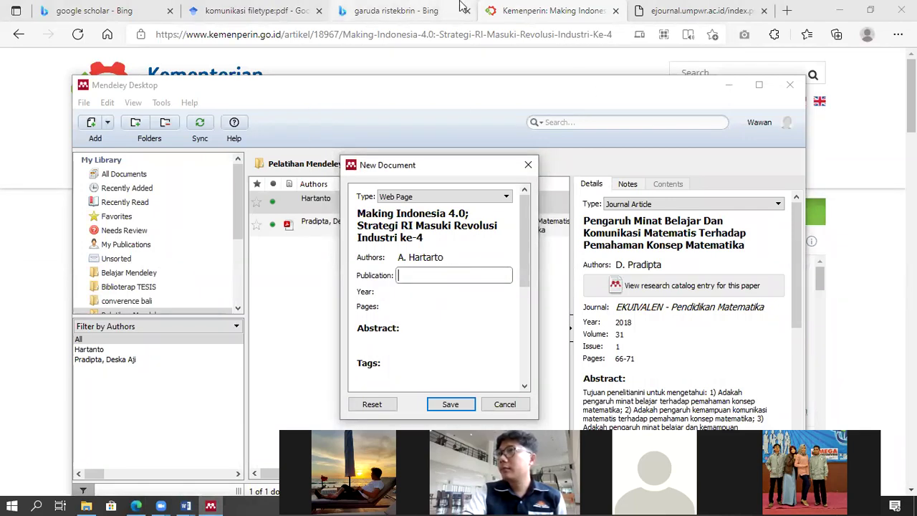
pyautogui.write('Kemer')
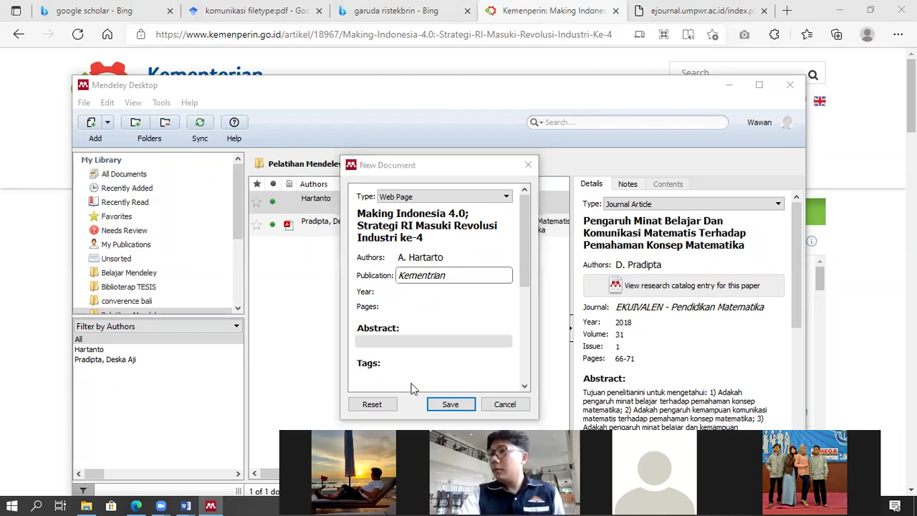
pyautogui.click(136, 504)
pyautogui.click(136, 503)
pyautogui.click(137, 502)
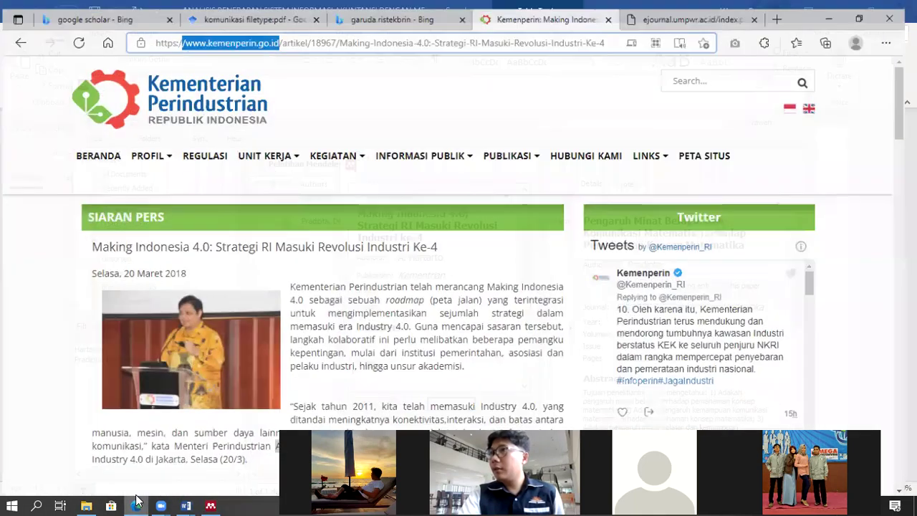
pyautogui.click(136, 503)
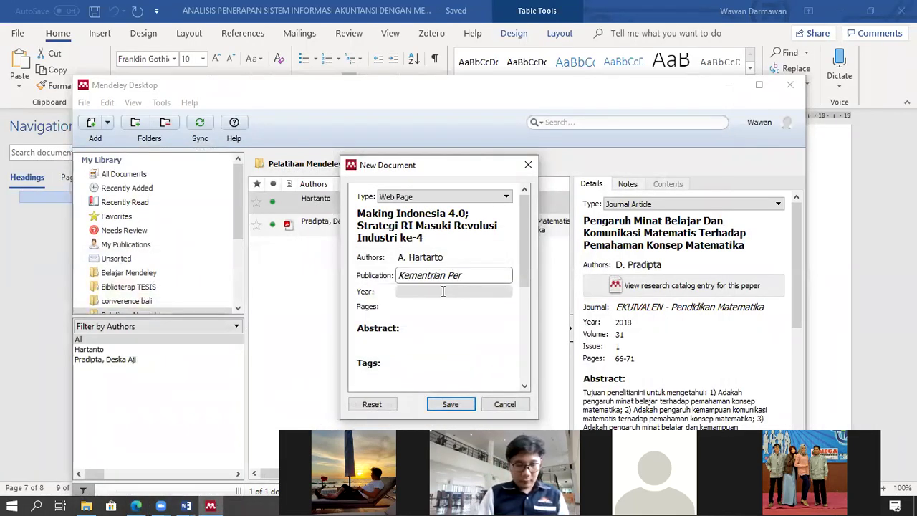
pyautogui.write('ndustrian')
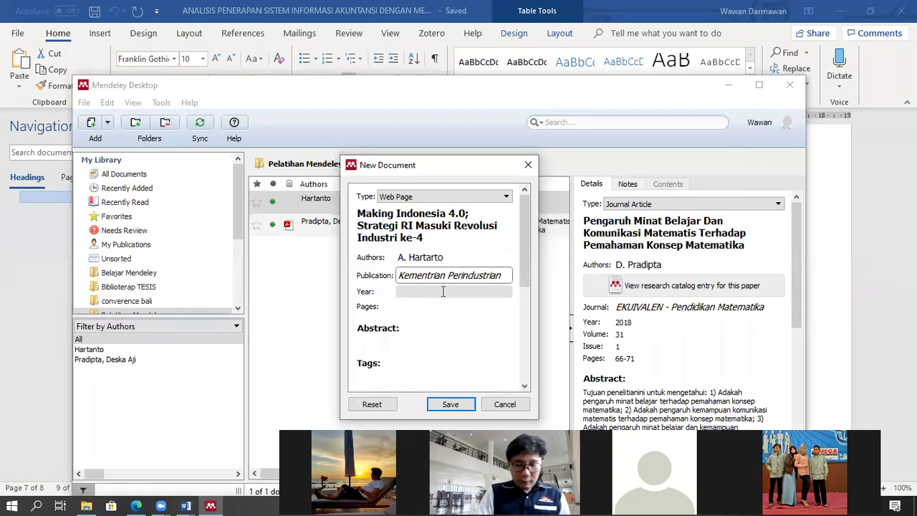
pyautogui.write(' Republik Indonesia')
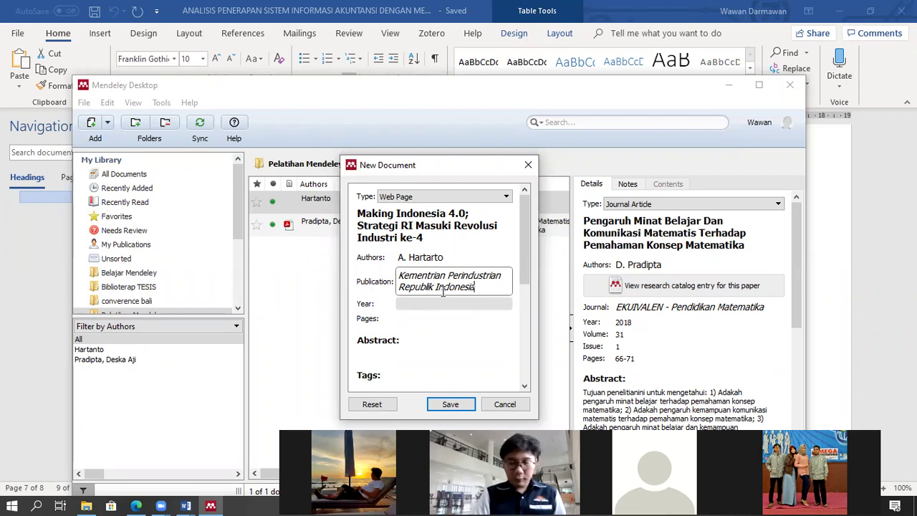
# Step: Check the kemenperin.go.id article's publication date in the browser and set the Mendeley entry's year to 2018
pyautogui.click(136, 506)
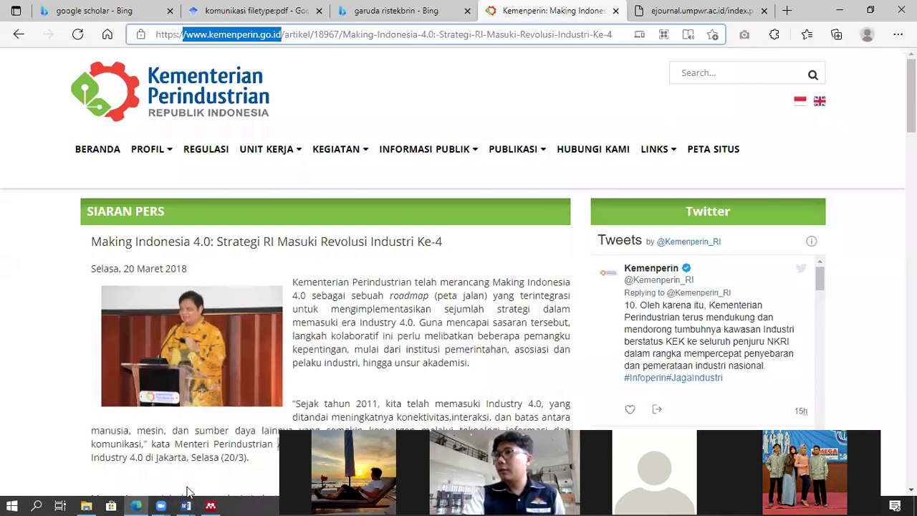
pyautogui.click(210, 506)
pyautogui.click(426, 304)
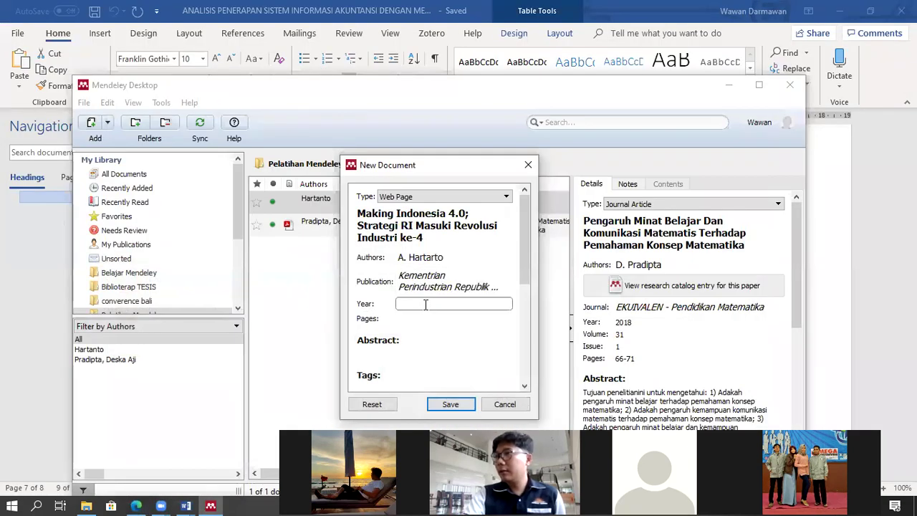
pyautogui.write('2018')
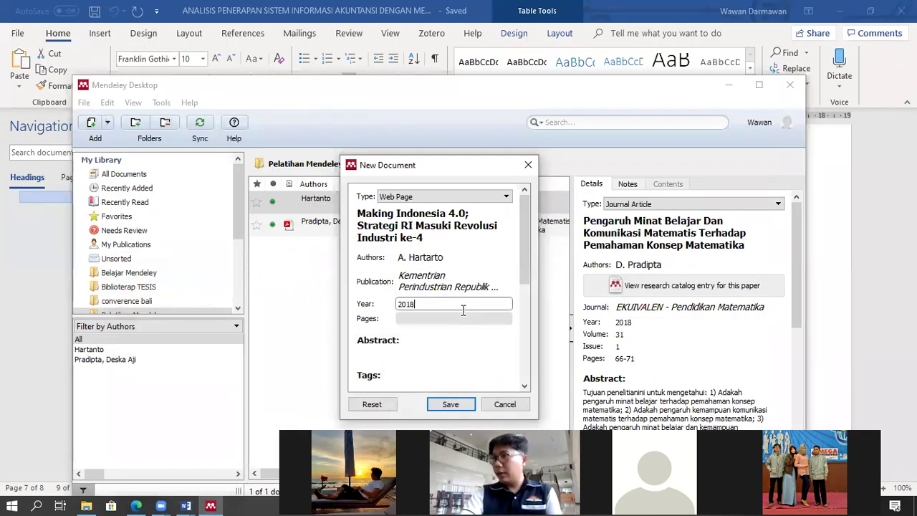
# Step: Set the date accessed of the new Mendeley entry to 13/10/2021
pyautogui.scroll(-3, 430, 301)
pyautogui.scroll(2, 416, 298)
pyautogui.scroll(-1, 407, 293)
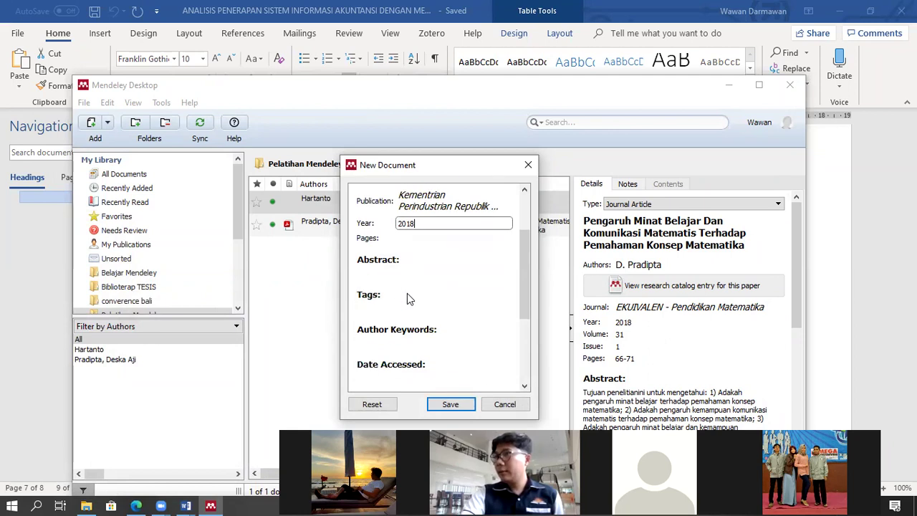
pyautogui.scroll(-1, 412, 297)
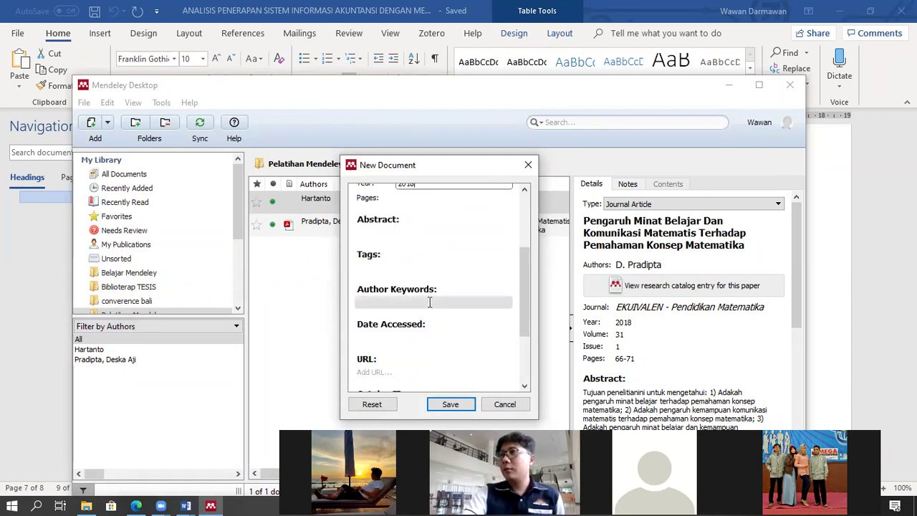
pyautogui.scroll(-1, 416, 299)
pyautogui.click(408, 296)
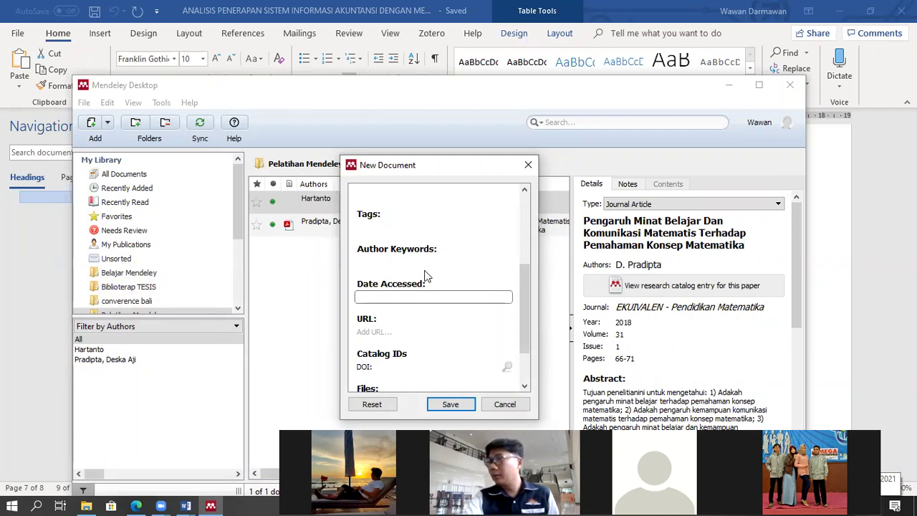
pyautogui.write('13/10/2021')
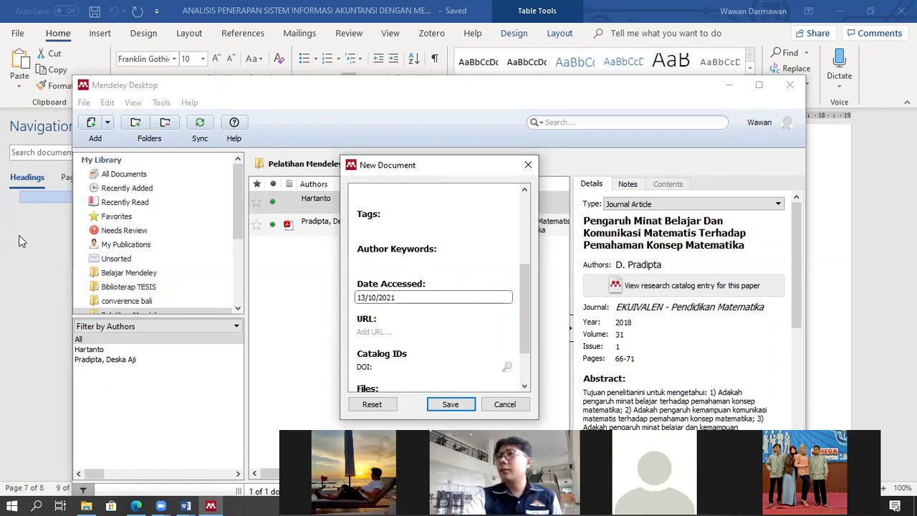
# Step: Copy the full web address of the kemenperin.go.id article from the browser and paste it as the Mendeley entry's URL
pyautogui.click(134, 501)
pyautogui.click(283, 40)
pyautogui.hotkey('ctrl', 'c')
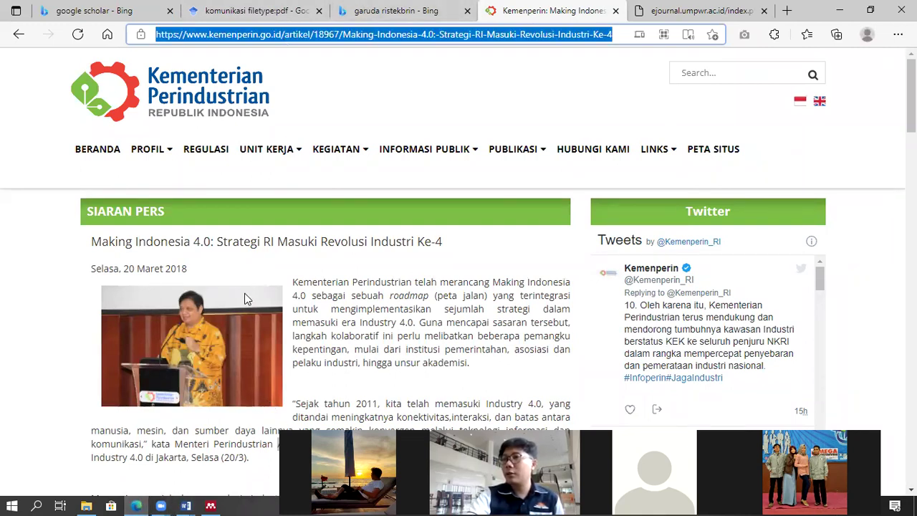
pyautogui.click(211, 505)
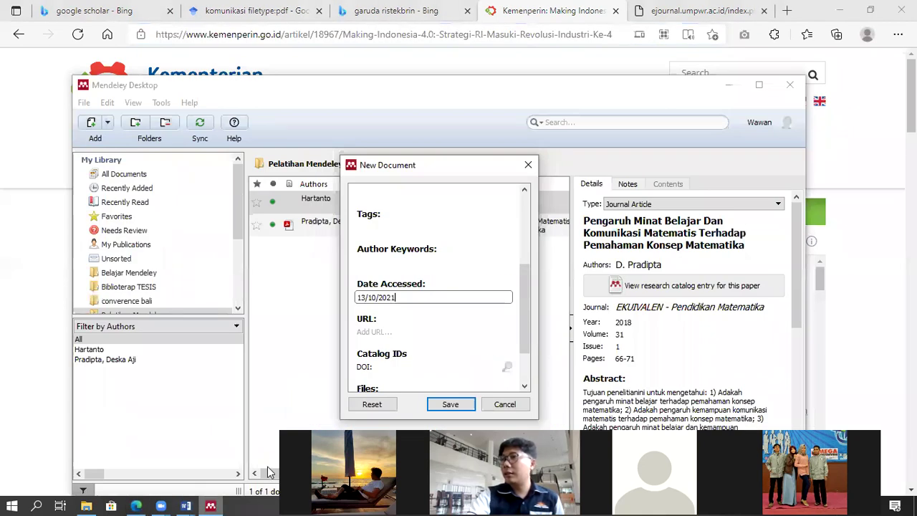
pyautogui.scroll(-2, 389, 262)
pyautogui.click(390, 267)
pyautogui.hotkey('ctrl', 'v')
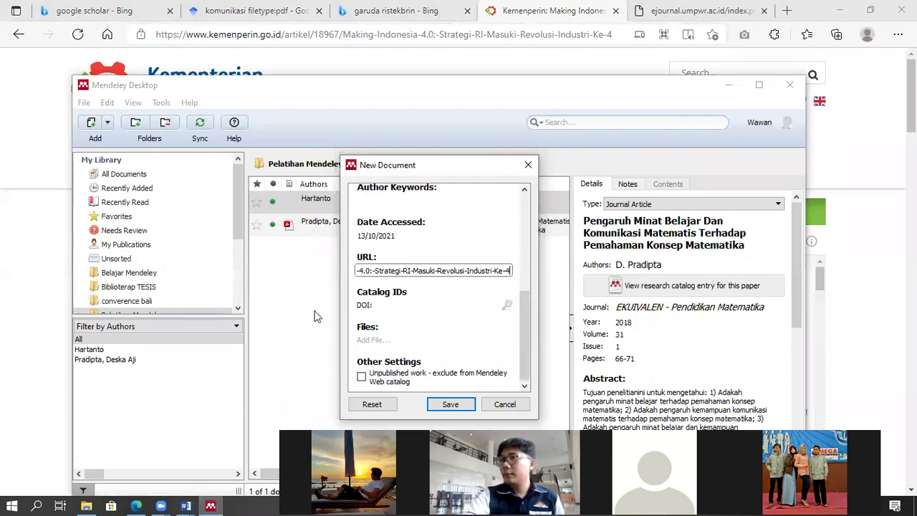
pyautogui.click(20, 250)
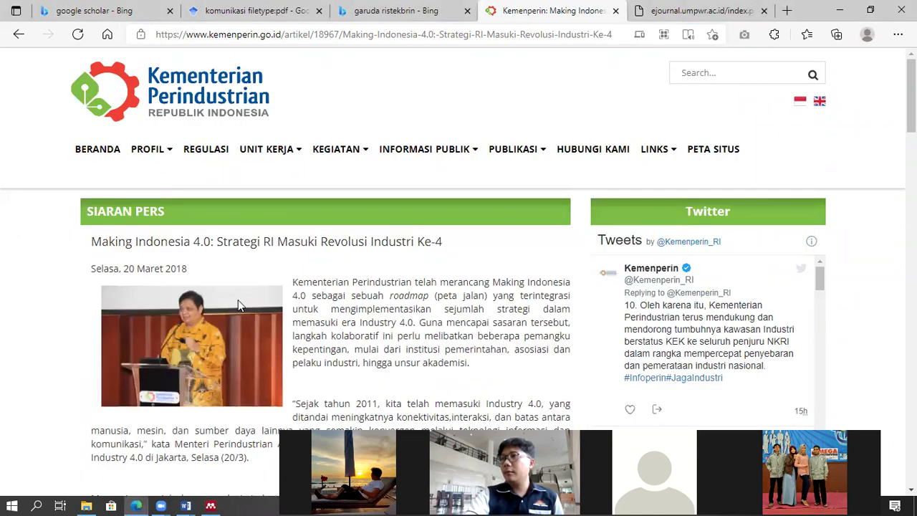
# Step: Return to Mendeley and save the new Web Page entry in the Pelatihan Mendeley folder
pyautogui.click(210, 505)
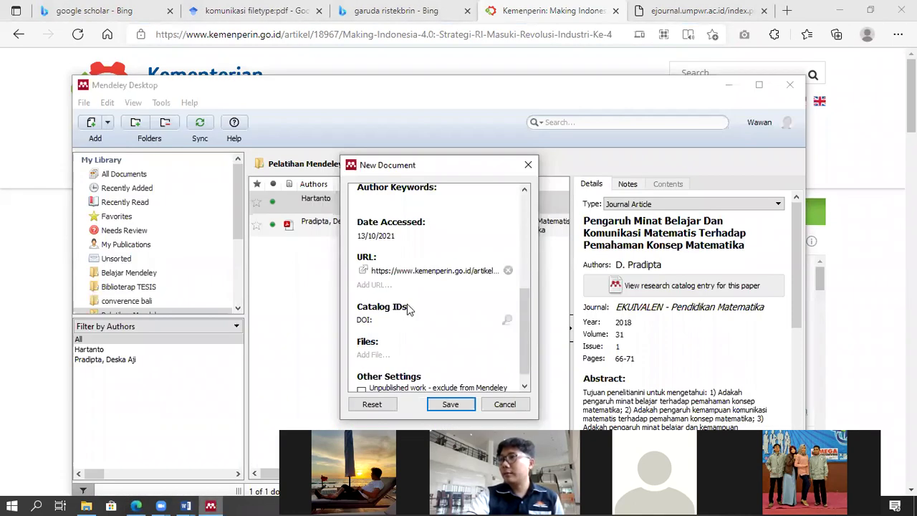
pyautogui.scroll(-1, 407, 308)
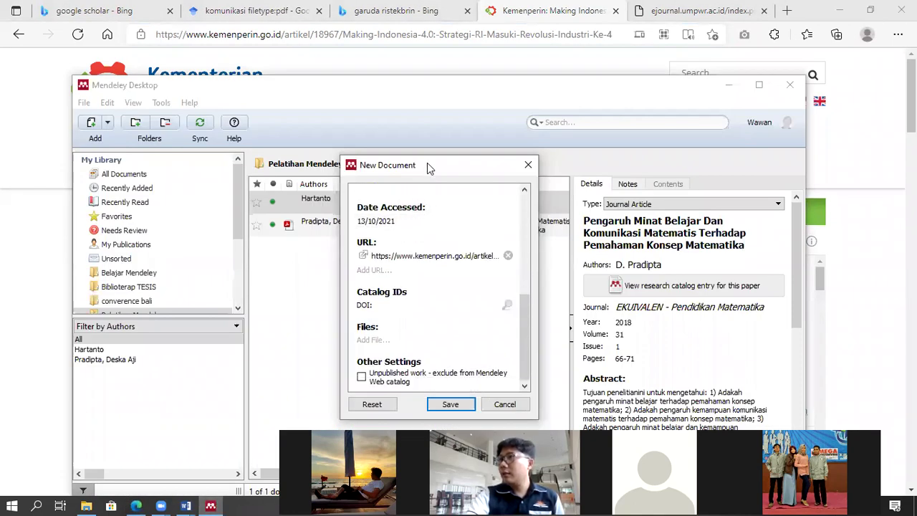
pyautogui.moveTo(427, 163); pyautogui.dragTo(427, 84)
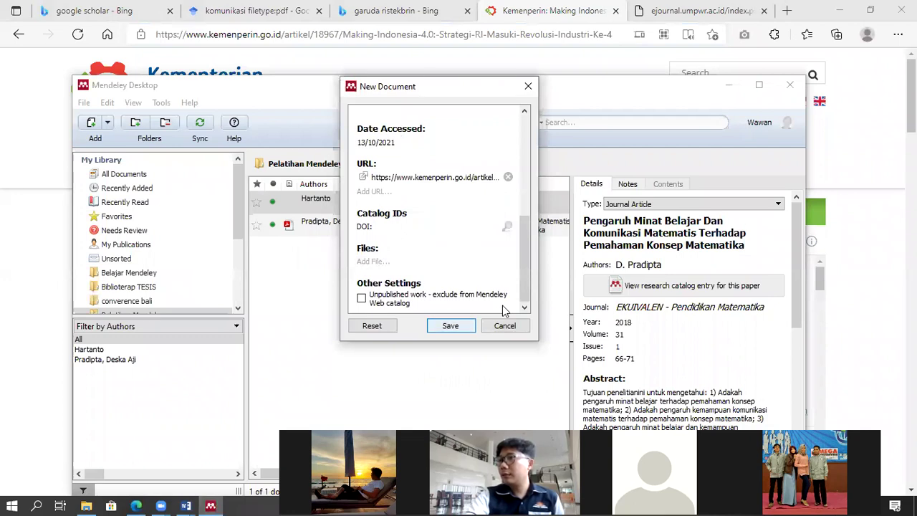
pyautogui.press('Return')
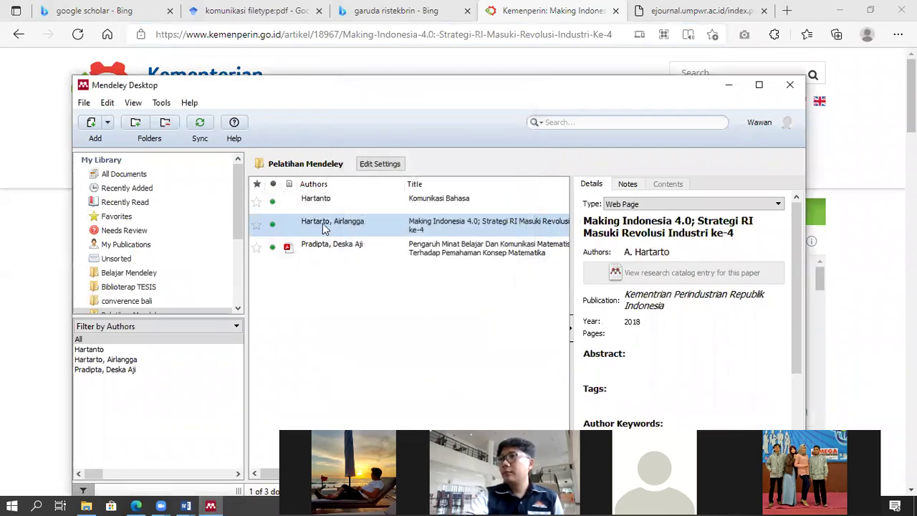
# Step: Switch to the ANALISIS PENERAPAN article in Word and delete the manual citation [5] after "teknologi informasi" in the PENDAHULUAN section
pyautogui.click(185, 506)
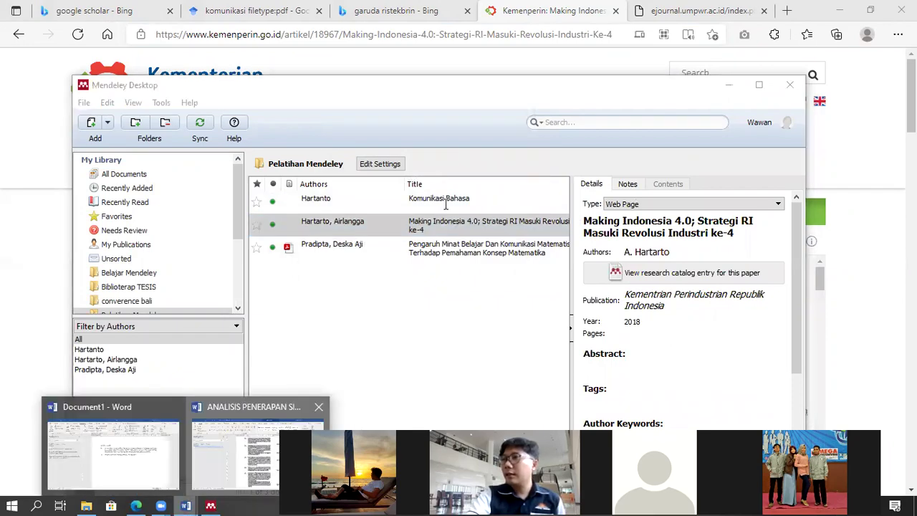
pyautogui.click(258, 452)
pyautogui.moveTo(910, 367); pyautogui.dragTo(910, 147)
pyautogui.scroll(-5, 450, 238)
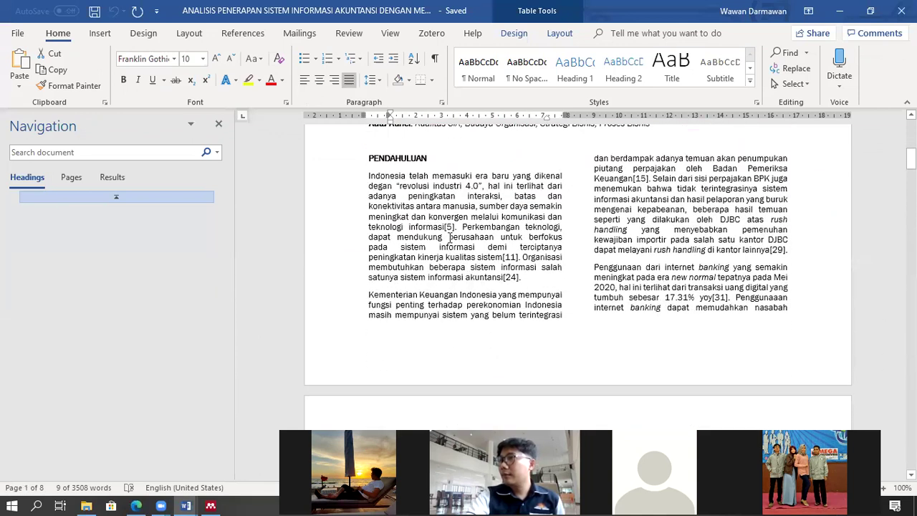
pyautogui.click(456, 227)
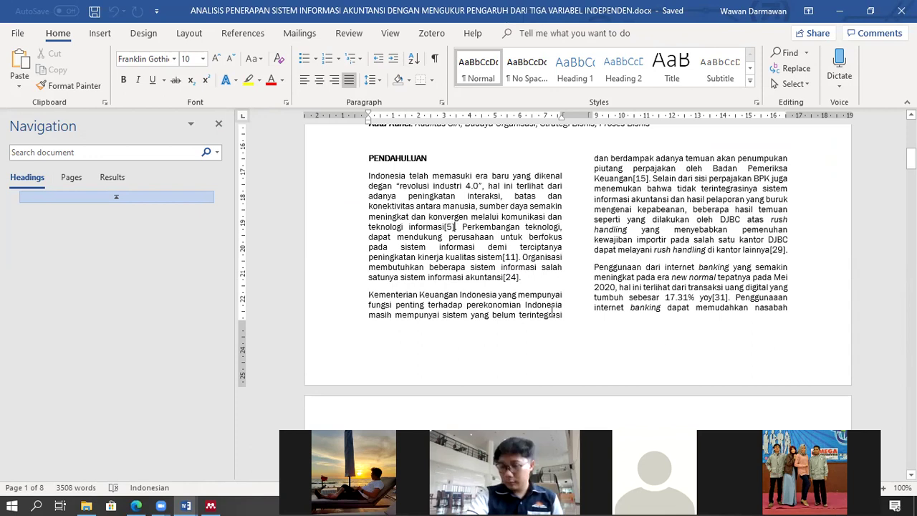
pyautogui.press('BackSpace')
pyautogui.press('BackSpace')
pyautogui.press('BackSpace')
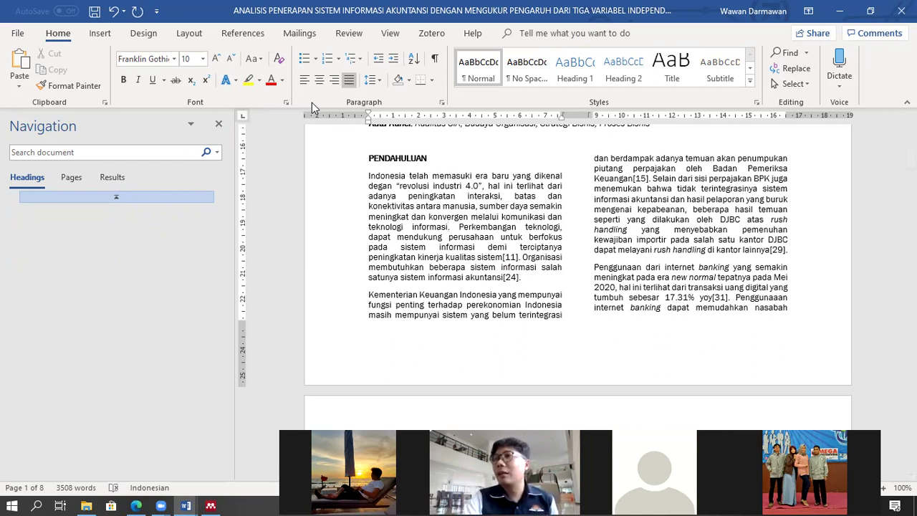
# Step: Insert a Mendeley citation after "teknologi informasi", searching for "harta" and choosing "Making Indonesia 4.0; Strategi RI Masuki Revolusi Industri ke-4"
pyautogui.click(190, 33)
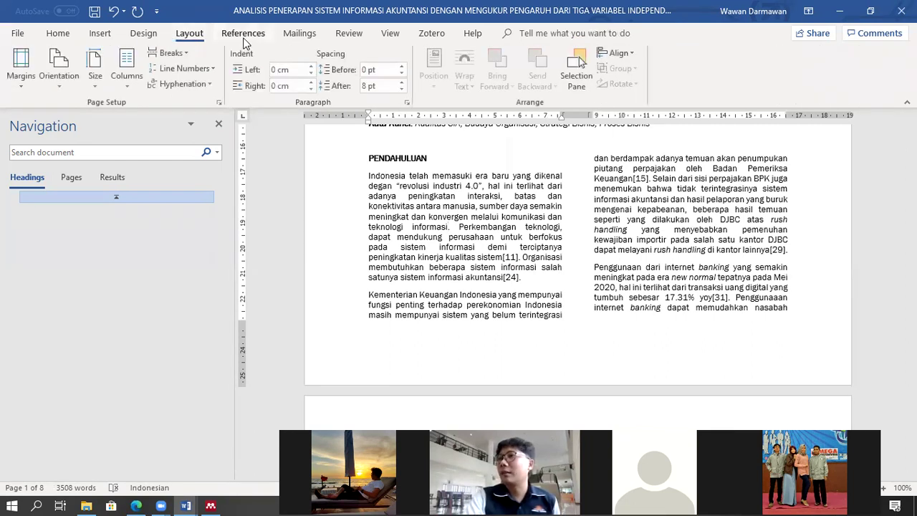
pyautogui.click(244, 34)
pyautogui.click(261, 86)
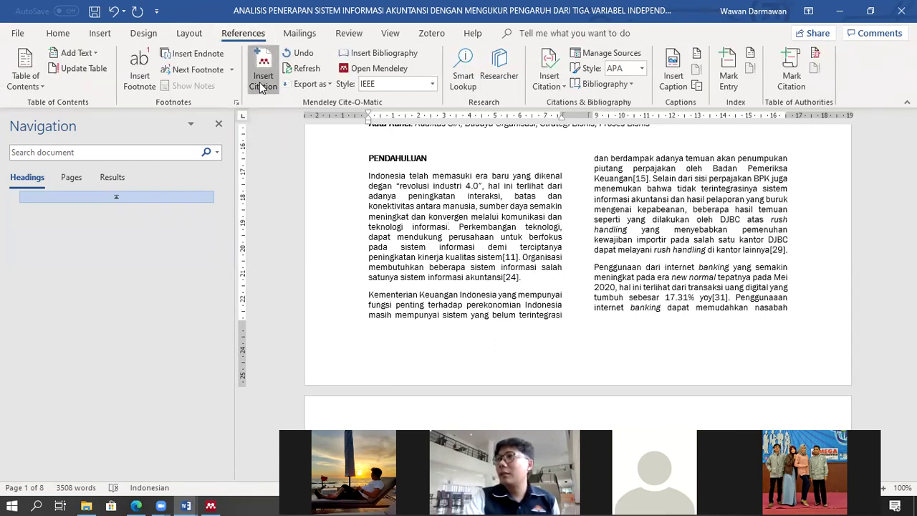
pyautogui.write('hart')
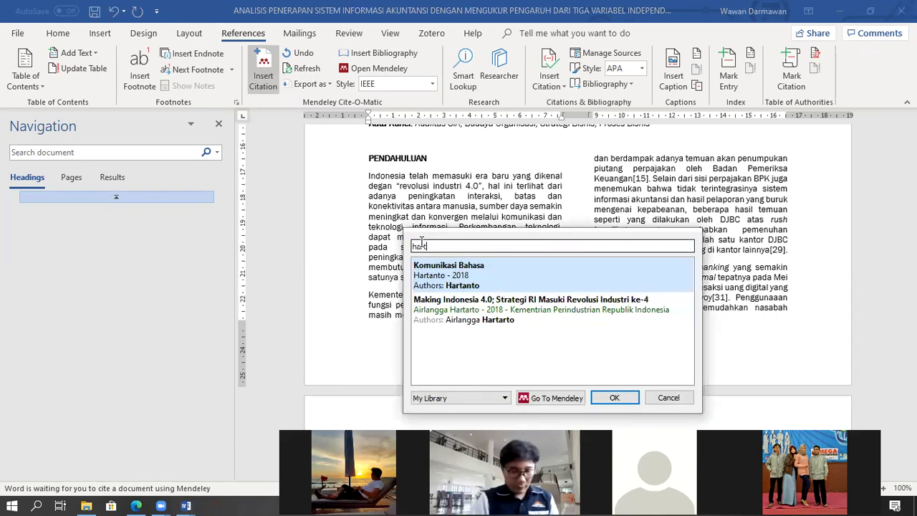
pyautogui.write('a')
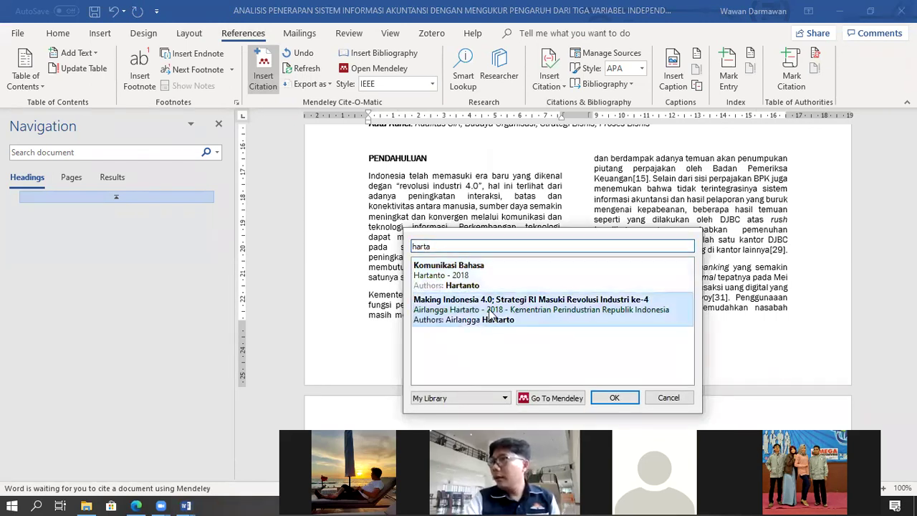
pyautogui.click(486, 316)
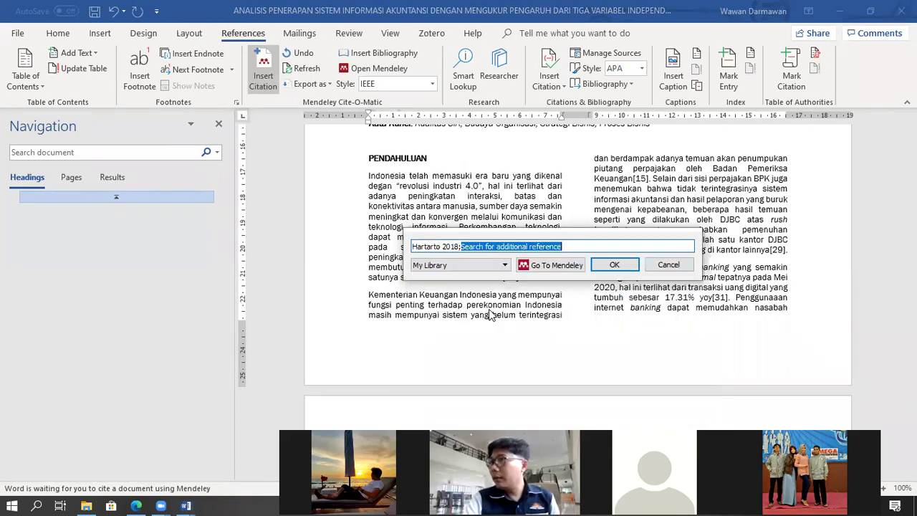
pyautogui.click(614, 267)
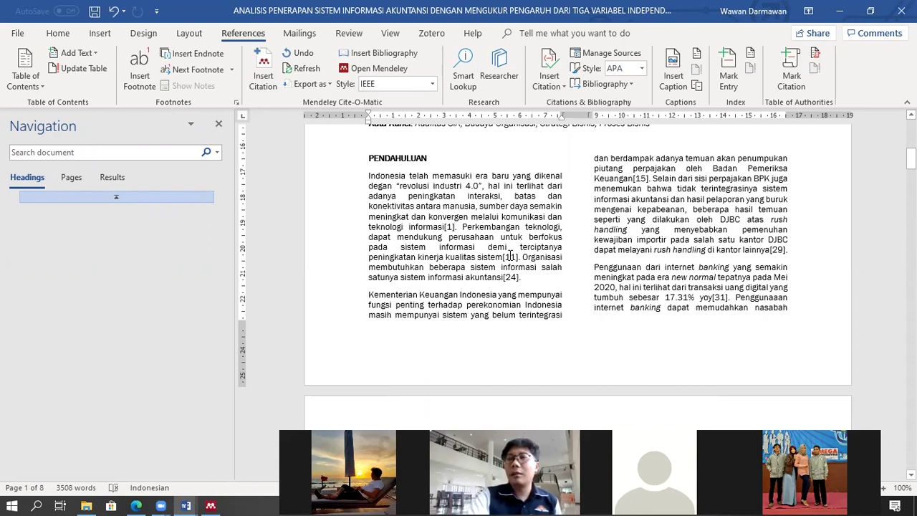
# Step: Add blank lines above the DAFTAR PUSTAKA heading on the references page
pyautogui.moveTo(911, 159); pyautogui.dragTo(910, 390)
pyautogui.click(453, 256)
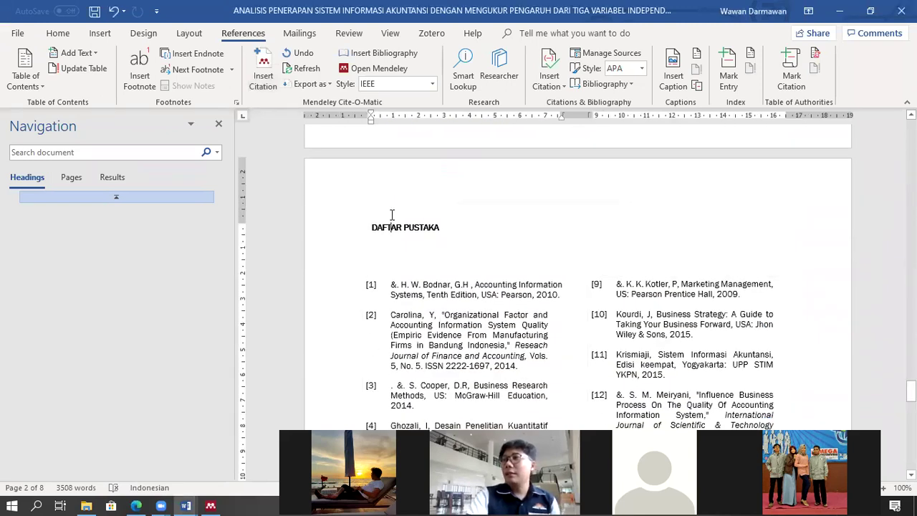
pyautogui.click(368, 225)
pyautogui.press('Return')
pyautogui.press('Return')
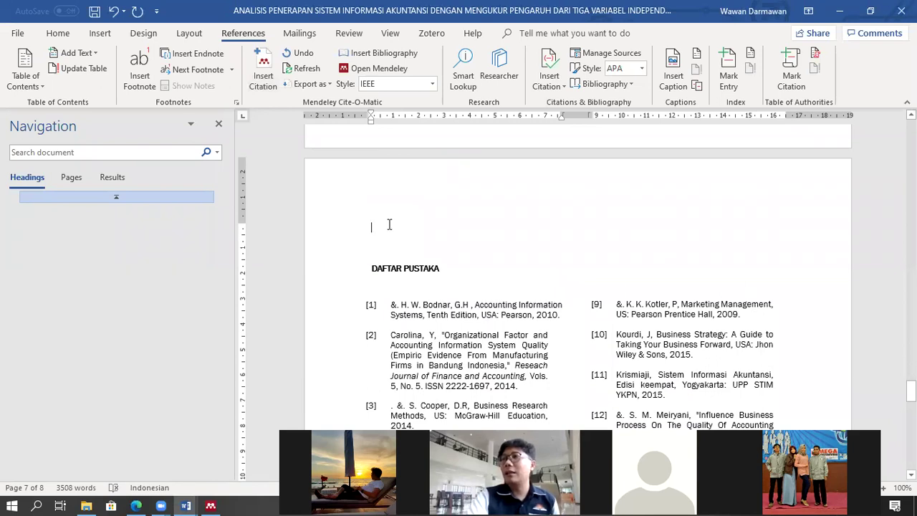
# Step: Try to write a second DAFTAR PUSTAKA heading on the blank line above the existing one, and undo it
pyautogui.write('Daf')
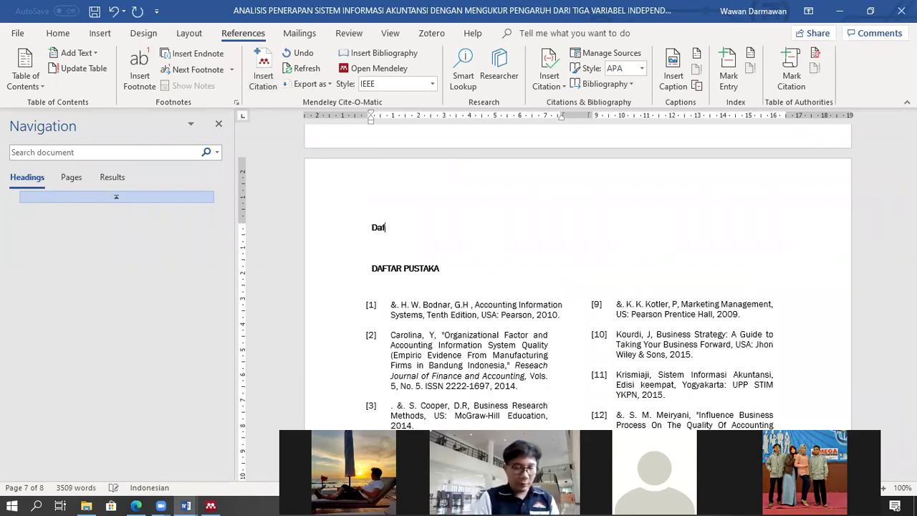
pyautogui.press('BackSpace')
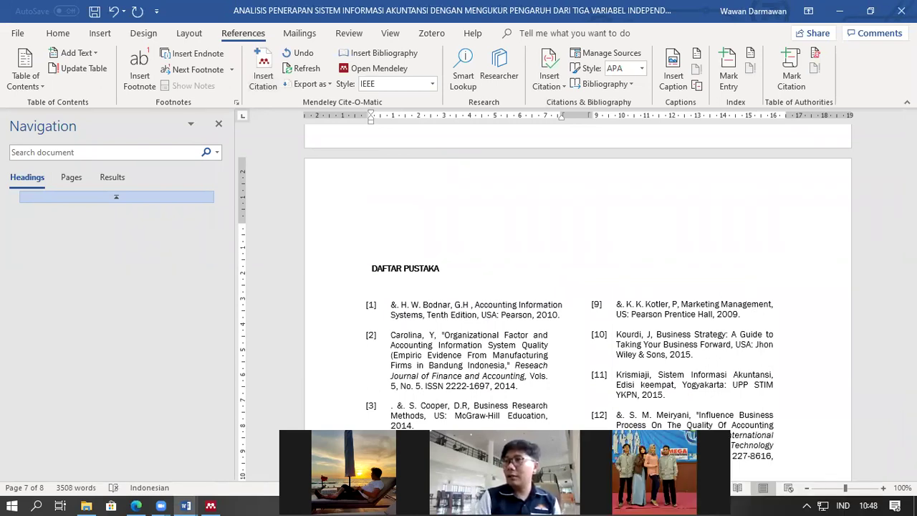
pyautogui.write('DAFTAR pUSTAK')
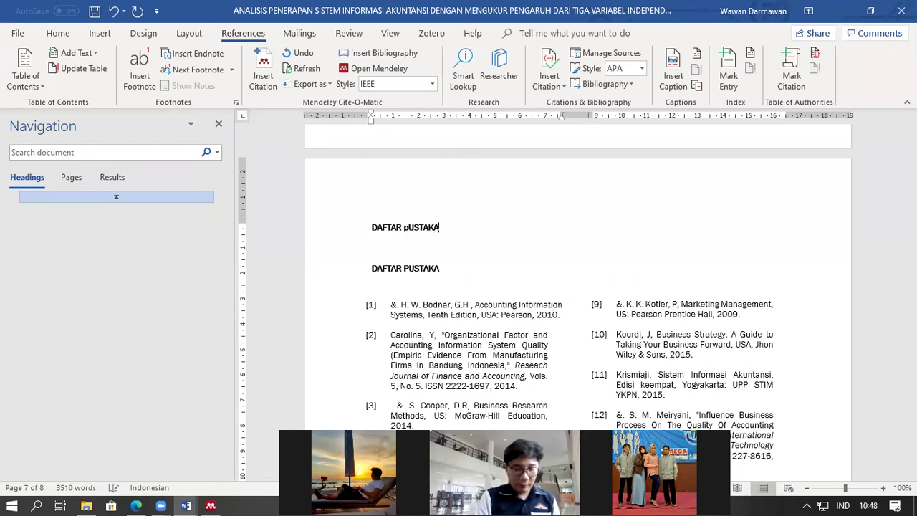
pyautogui.write('A')
pyautogui.press('Return')
pyautogui.hotkey('ctrl', 'z')
pyautogui.hotkey('ctrl', 'z')
pyautogui.hotkey('ctrl', 'z')
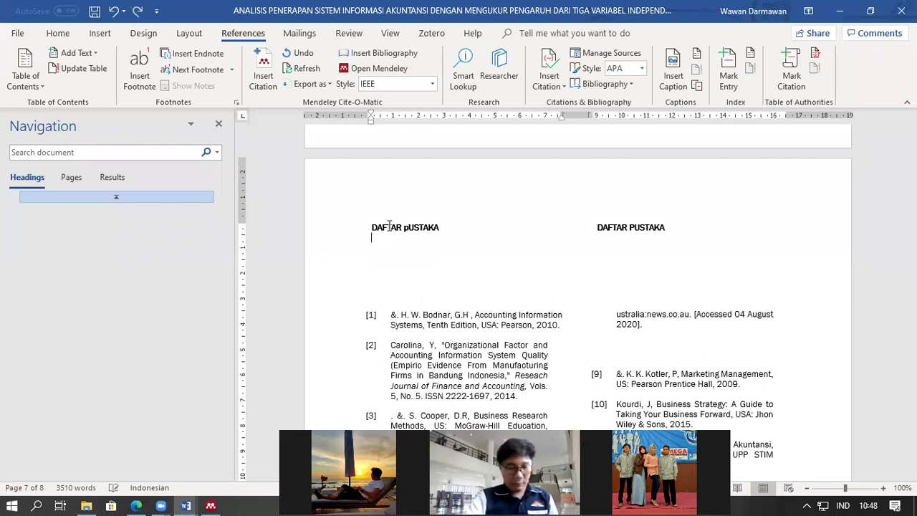
# Step: Try to copy the existing DAFTAR PUSTAKA heading onto the blank line above the reference list
pyautogui.moveTo(374, 260); pyautogui.dragTo(441, 270)
pyautogui.hotkey('ctrl', 'c')
pyautogui.click(370, 225)
pyautogui.hotkey('ctrl', 'v')
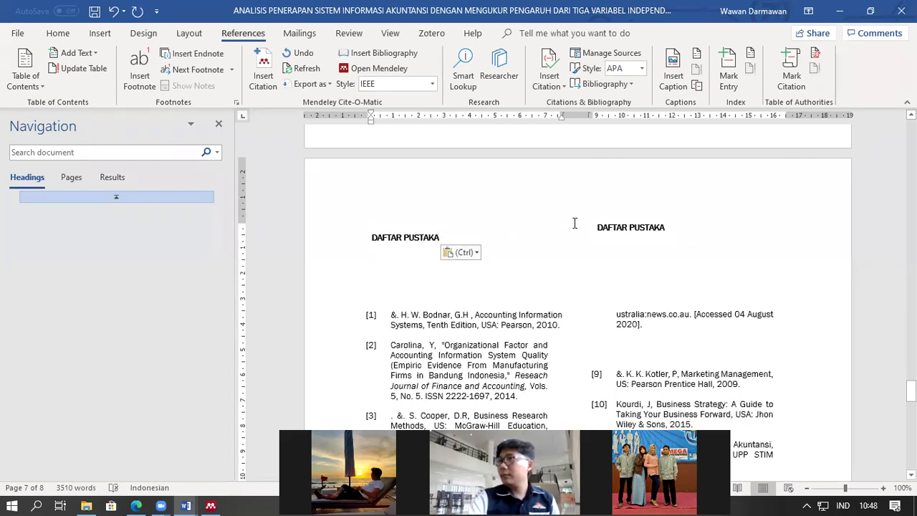
# Step: Try right and left alignment on the second-column DAFTAR PUSTAKA heading, and undo the recent heading changes
pyautogui.click(601, 228)
pyautogui.hotkey('ctrl', 'r')
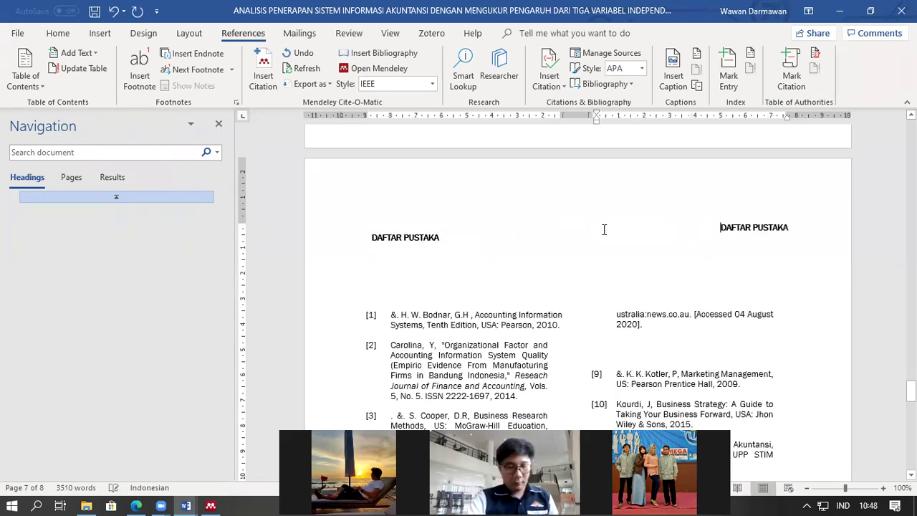
pyautogui.hotkey('ctrl', 'l')
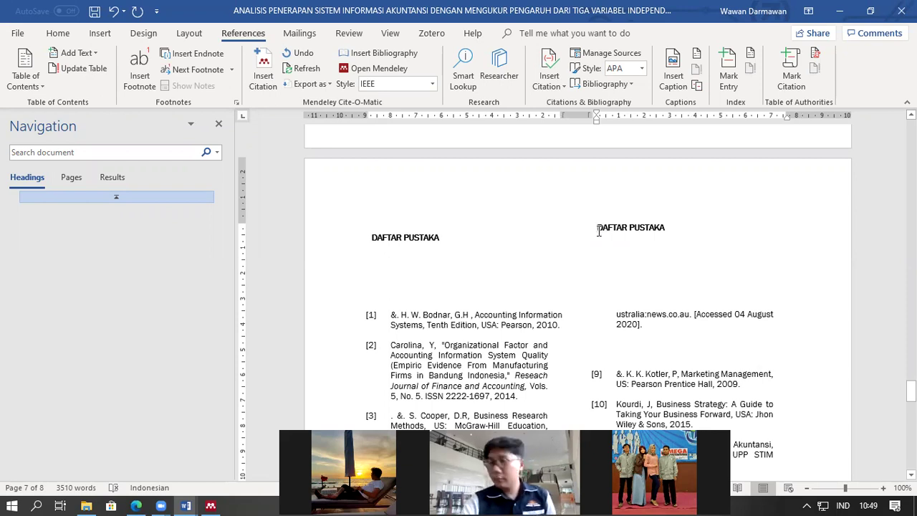
pyautogui.hotkey('ctrl', 'z')
pyautogui.hotkey('ctrl', 'z')
pyautogui.hotkey('ctrl', 'z')
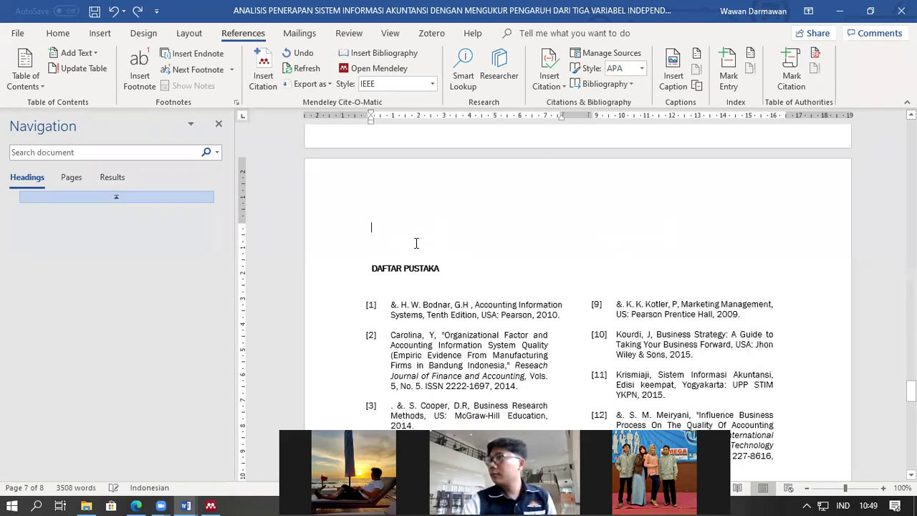
# Step: Try to paste a copy of the DAFTAR PUSTAKA heading onto the blank line above it, and undo it
pyautogui.moveTo(440, 268); pyautogui.dragTo(374, 272)
pyautogui.hotkey('ctrl', 'c')
pyautogui.click(375, 256)
pyautogui.hotkey('ctrl', 'v')
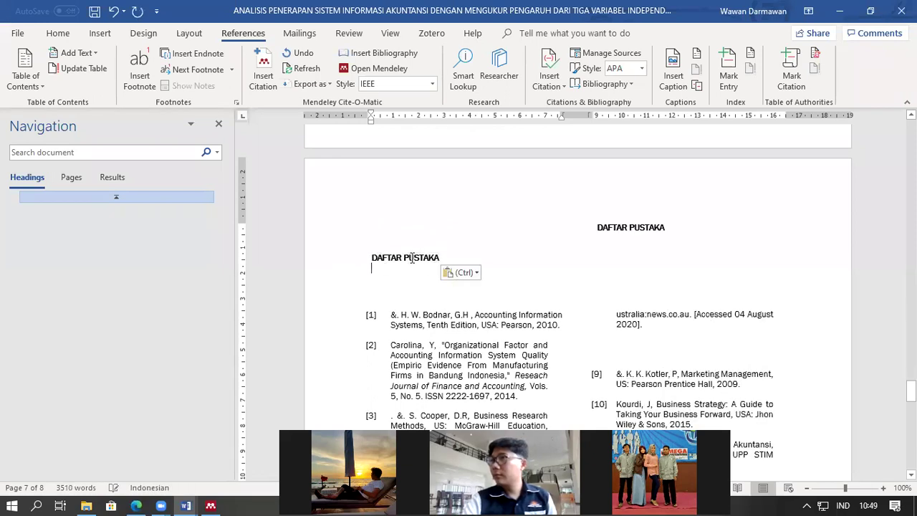
pyautogui.hotkey('ctrl', 'z')
# Step: Add the heading "Daftar Pustaka" above the existing DAFTAR PUSTAKA heading, followed by several blank lines
pyautogui.write('D')
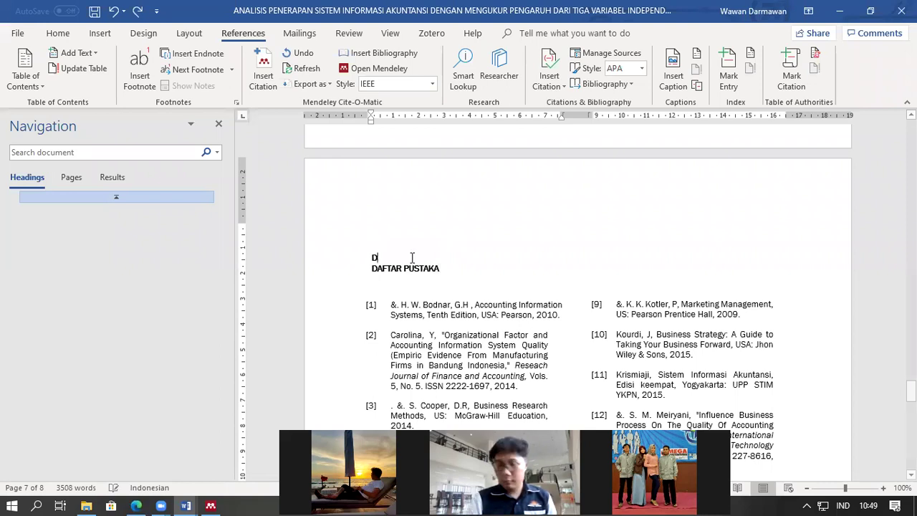
pyautogui.write('aftar Pustaka')
pyautogui.press('Return')
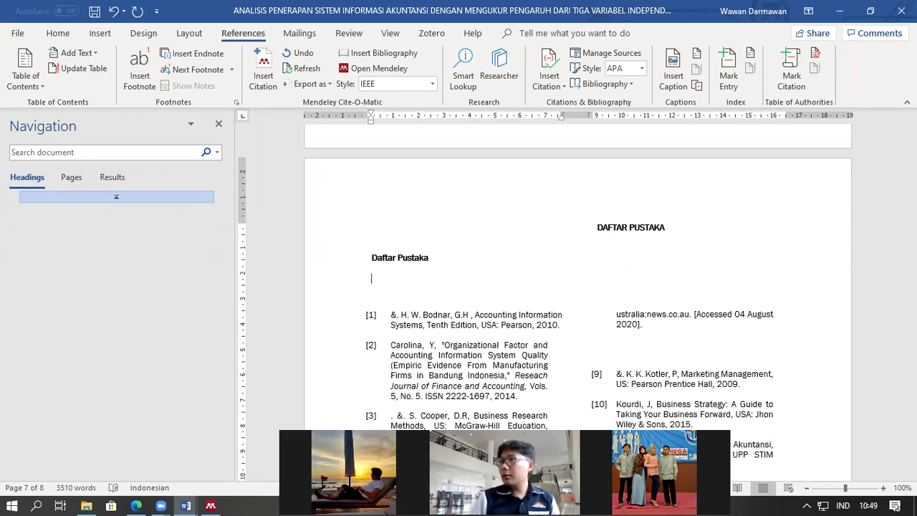
pyautogui.press('Return')
pyautogui.press('Return')
pyautogui.press('Return')
pyautogui.press('Return')
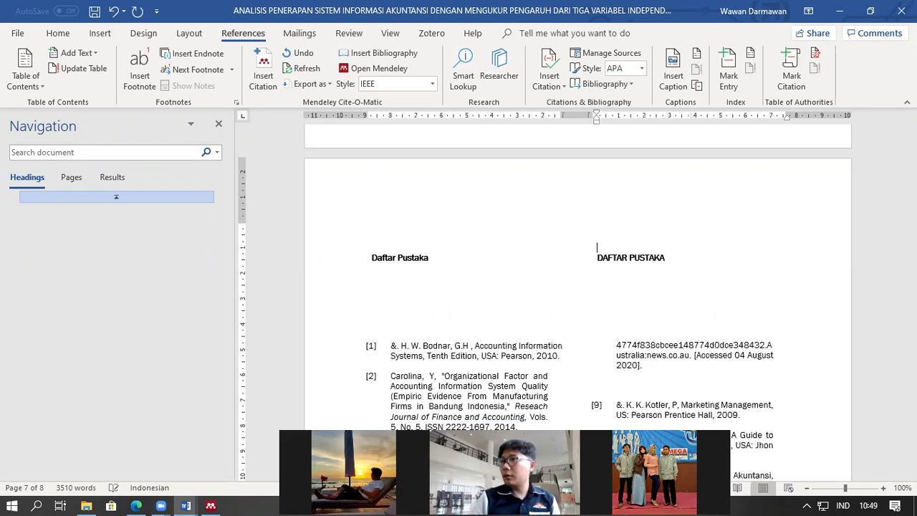
# Step: Insert the Mendeley bibliography on the blank line below the new Daftar Pustaka heading
pyautogui.click(373, 288)
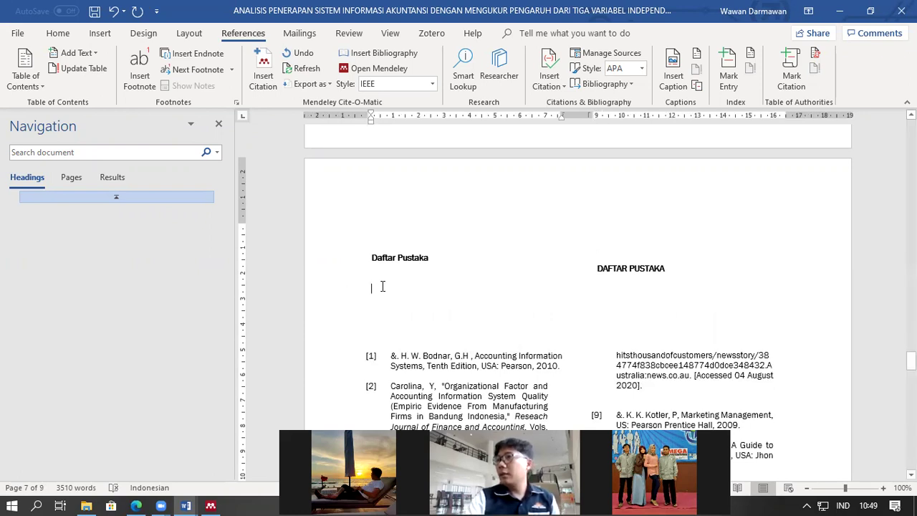
pyautogui.click(370, 54)
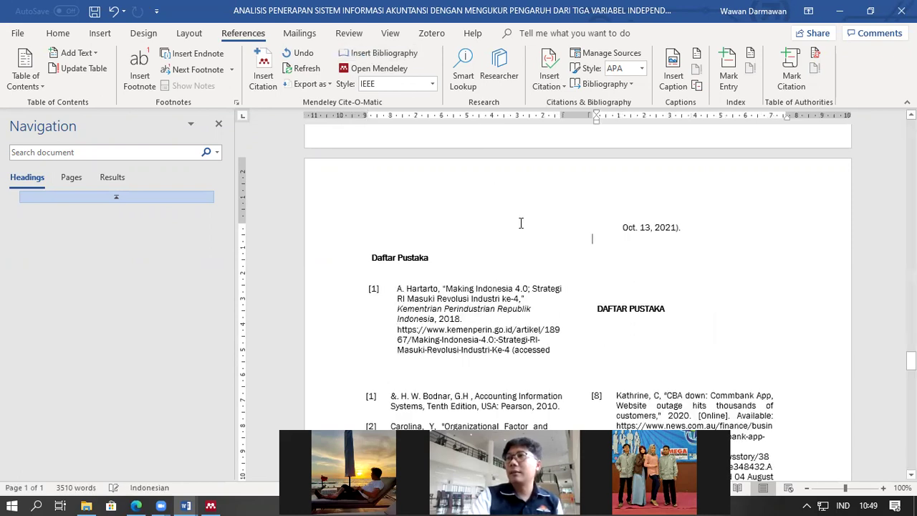
pyautogui.scroll(-1, 459, 275)
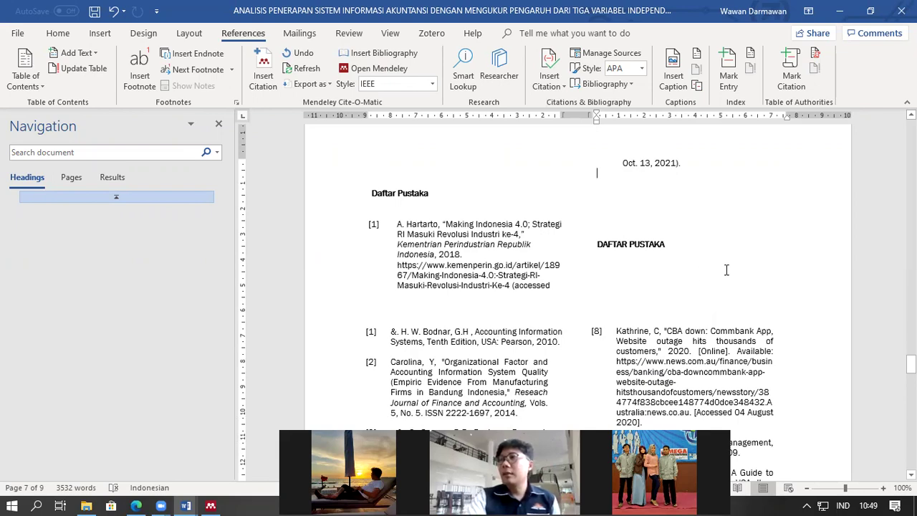
# Step: Examine citation [11] in the PENDAHULUAN section and locate its entry in the old manual reference list
pyautogui.scroll(6, 581, 262)
pyautogui.scroll(20, 581, 263)
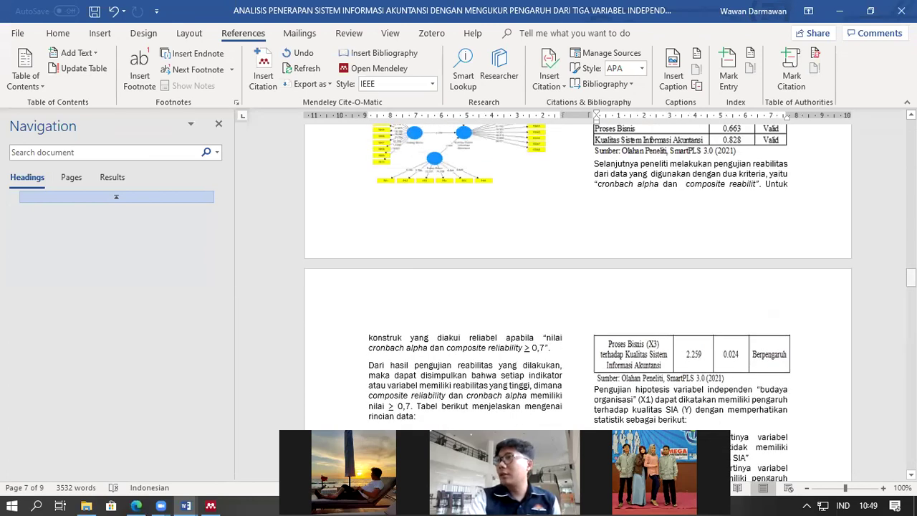
pyautogui.scroll(20, 581, 263)
pyautogui.scroll(-6, 470, 306)
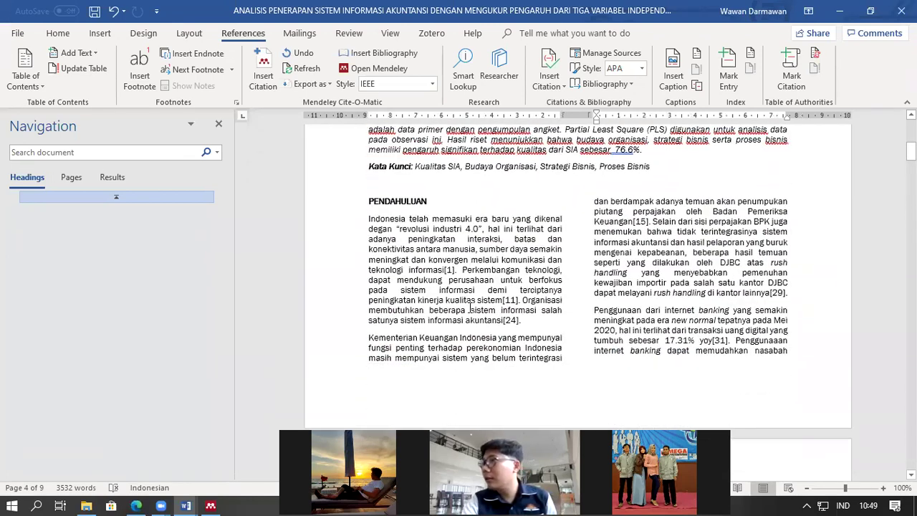
pyautogui.scroll(-3, 470, 307)
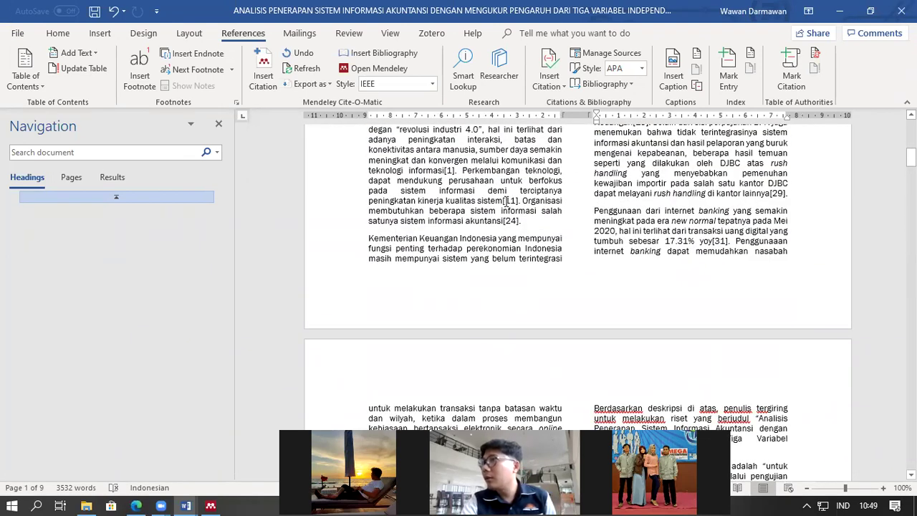
pyautogui.moveTo(911, 158); pyautogui.dragTo(910, 294)
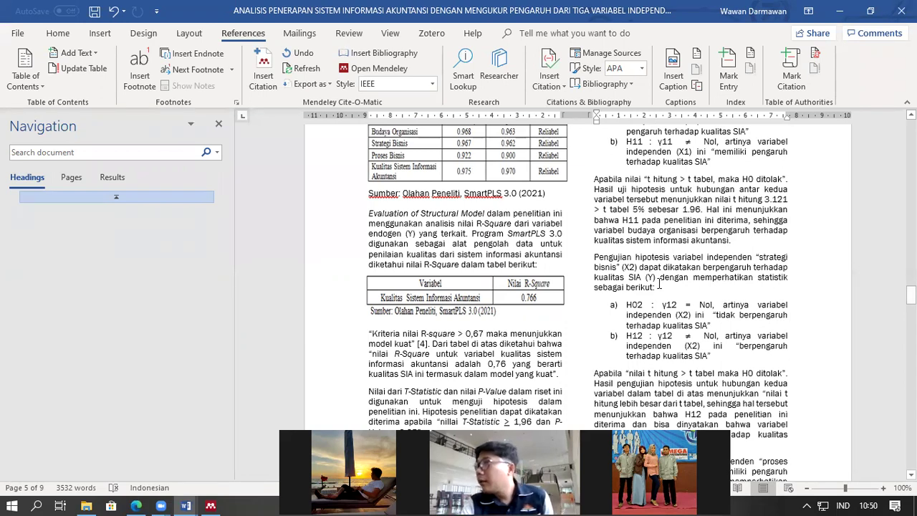
pyautogui.scroll(-10, 659, 285)
pyautogui.scroll(-15, 577, 301)
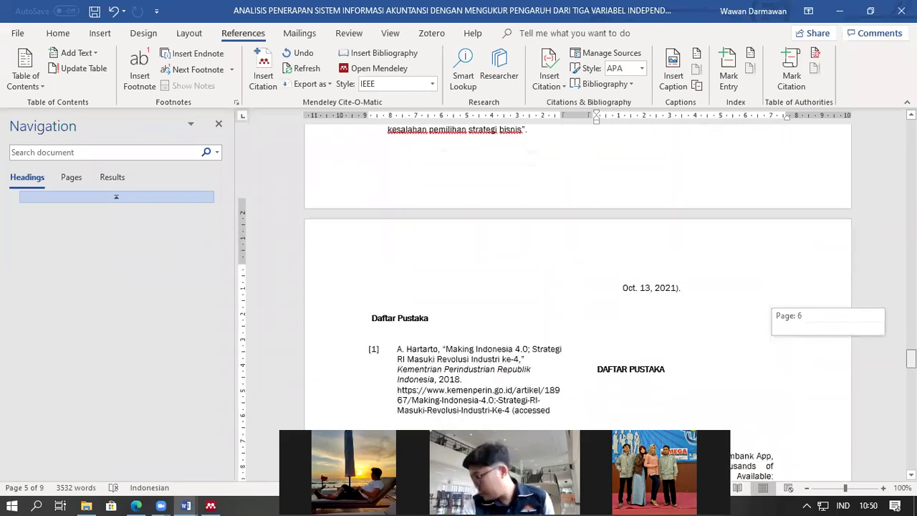
pyautogui.scroll(-6, 578, 301)
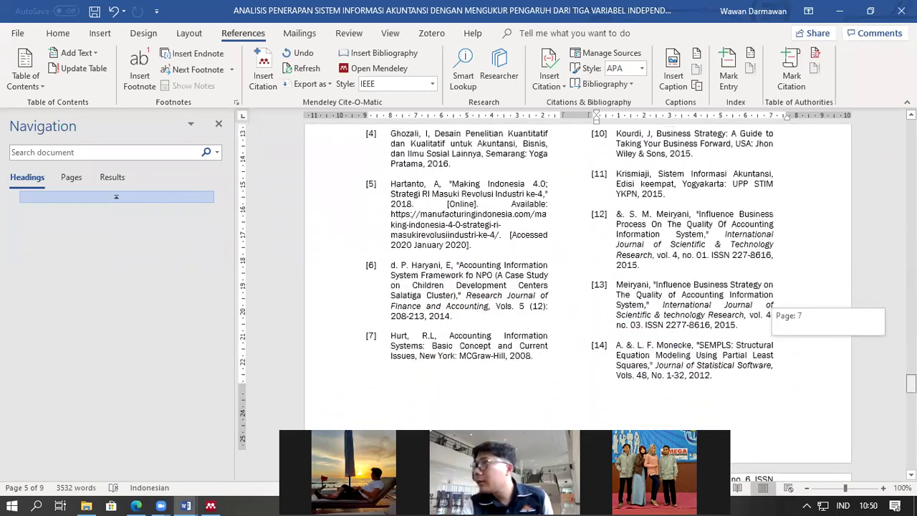
pyautogui.hotkey('ctrl', 'a')
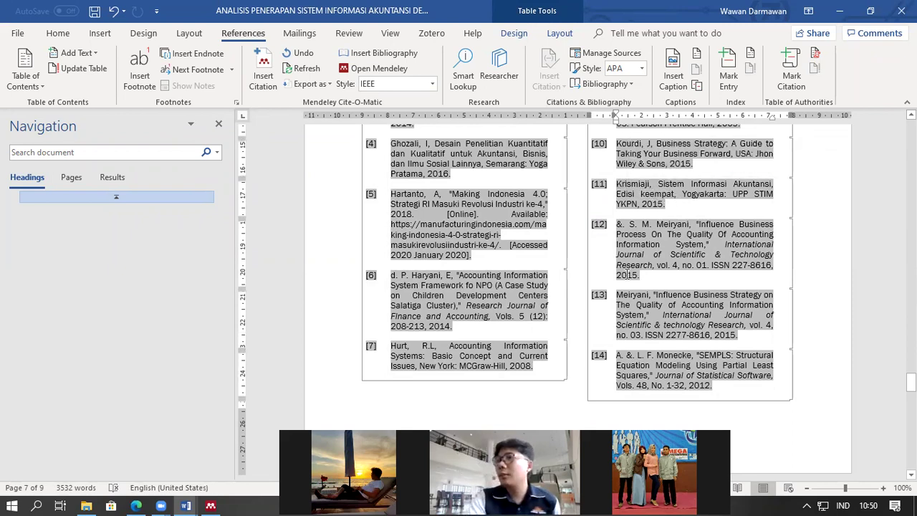
# Step: Switch to Mendeley Desktop and start a manual document entry of type Book in the Pelatihan Mendeley folder
pyautogui.click(211, 503)
pyautogui.click(210, 503)
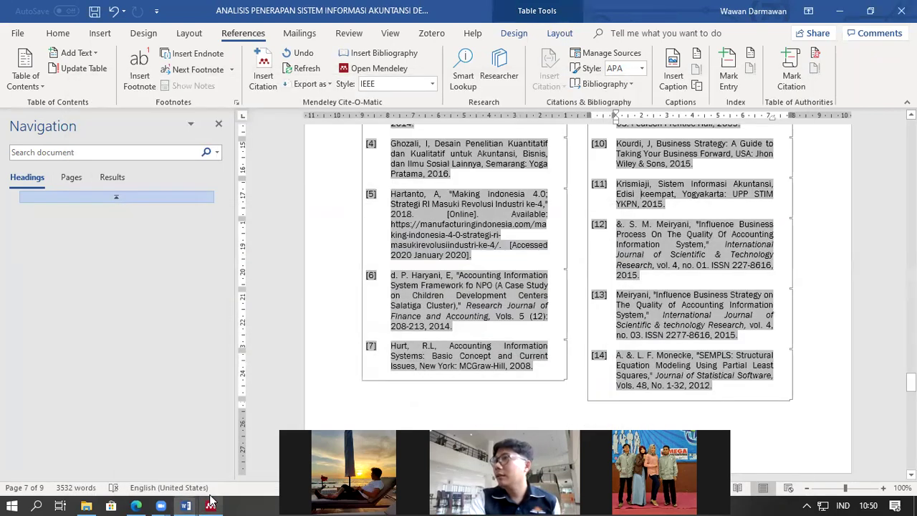
pyautogui.click(211, 503)
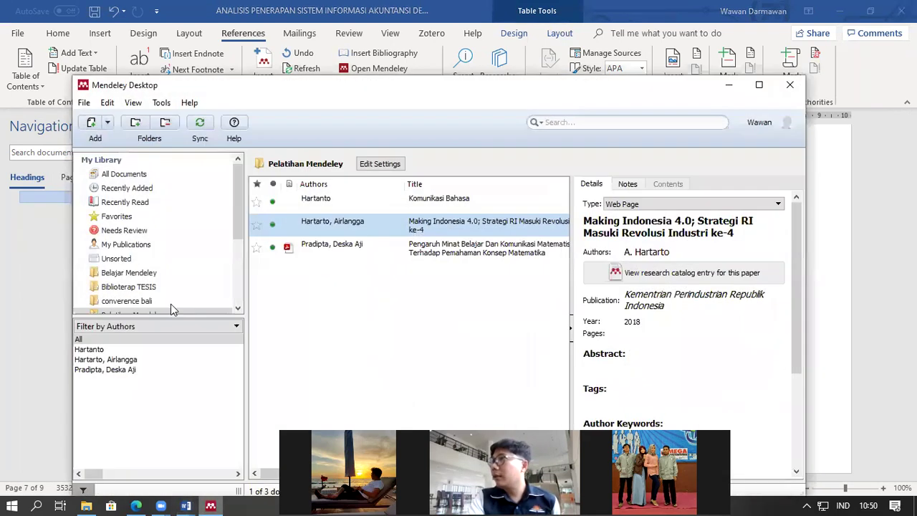
pyautogui.click(92, 124)
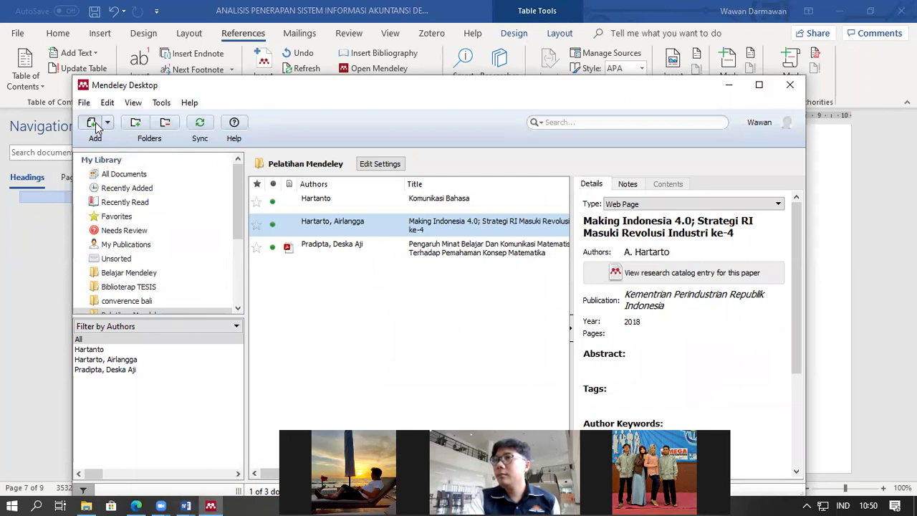
pyautogui.click(483, 396)
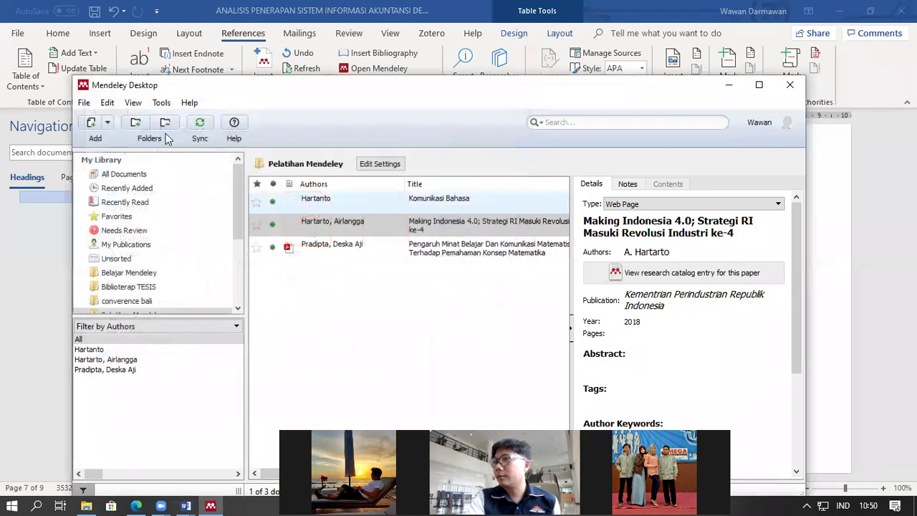
pyautogui.click(107, 122)
pyautogui.click(136, 185)
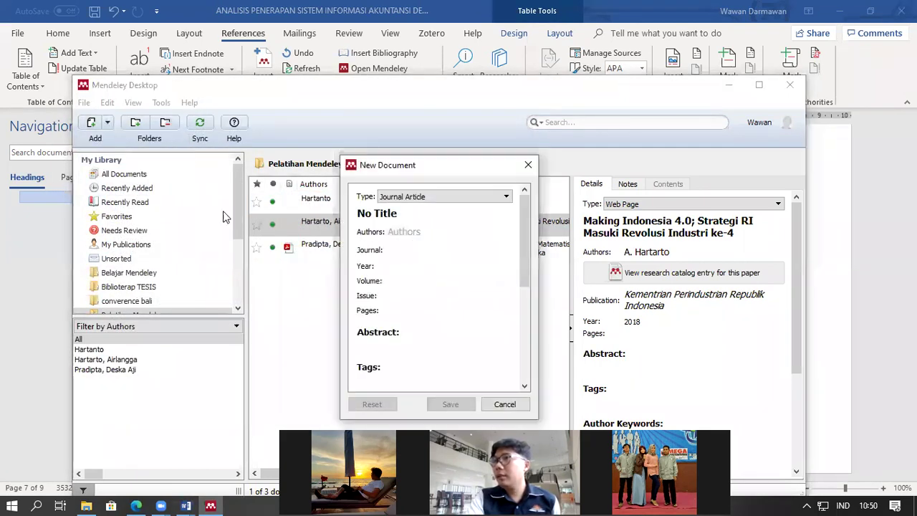
pyautogui.click(436, 195)
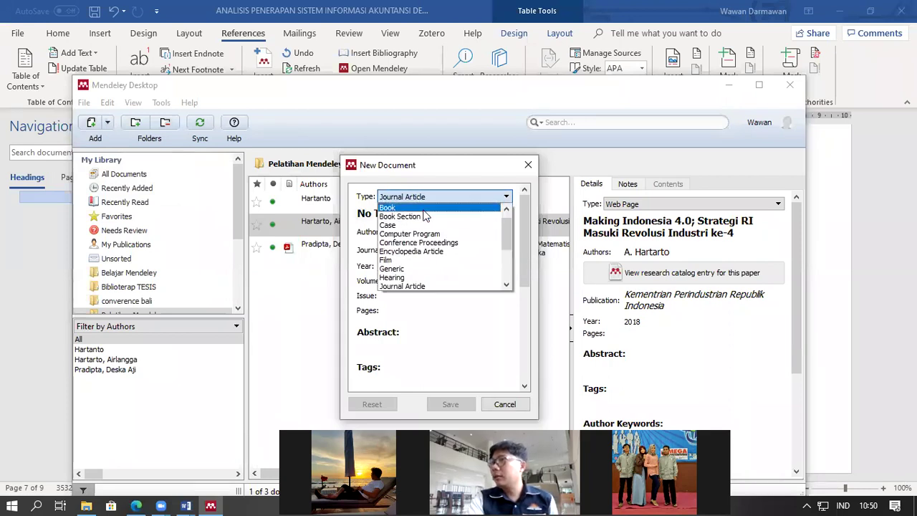
pyautogui.click(428, 208)
# Step: Copy "Sistem Informasi Akuntansi, Edisi keempat" from reference [11] in Word into the new Mendeley entry's title
pyautogui.click(879, 250)
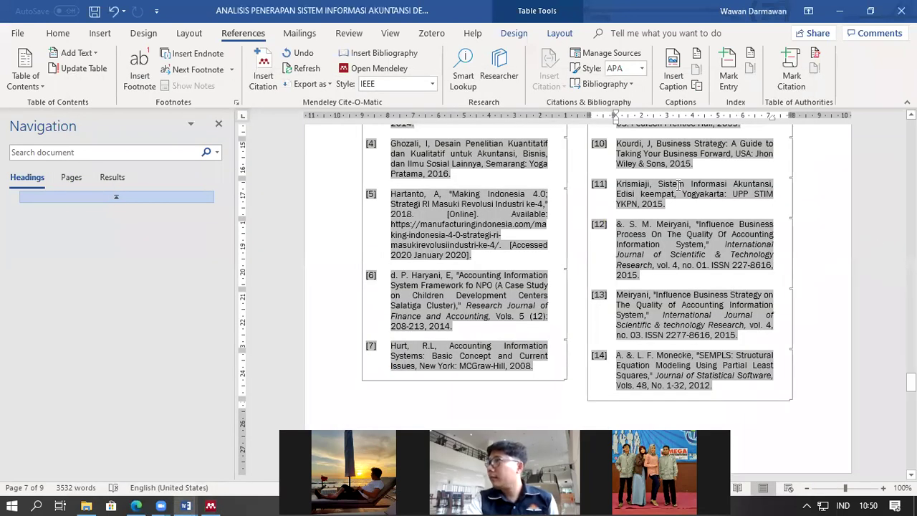
pyautogui.moveTo(660, 183); pyautogui.dragTo(676, 193)
pyautogui.hotkey('ctrl', 'c')
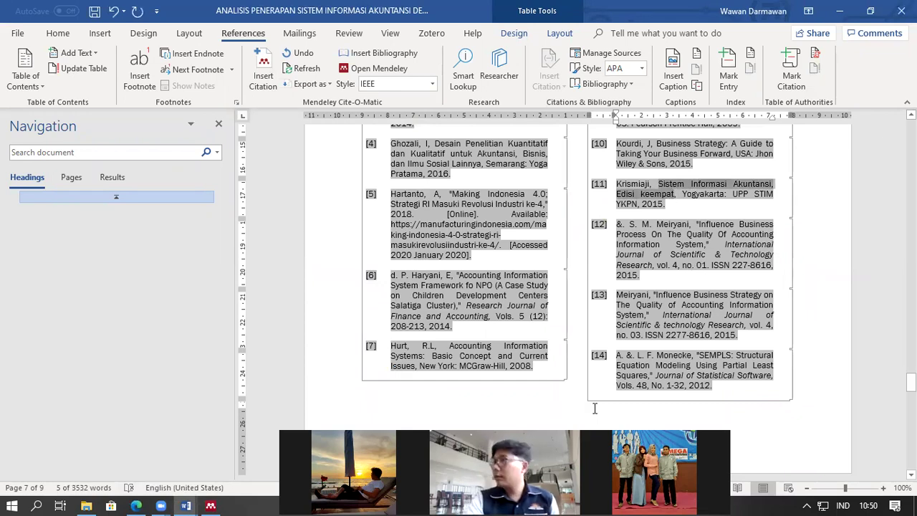
pyautogui.click(210, 506)
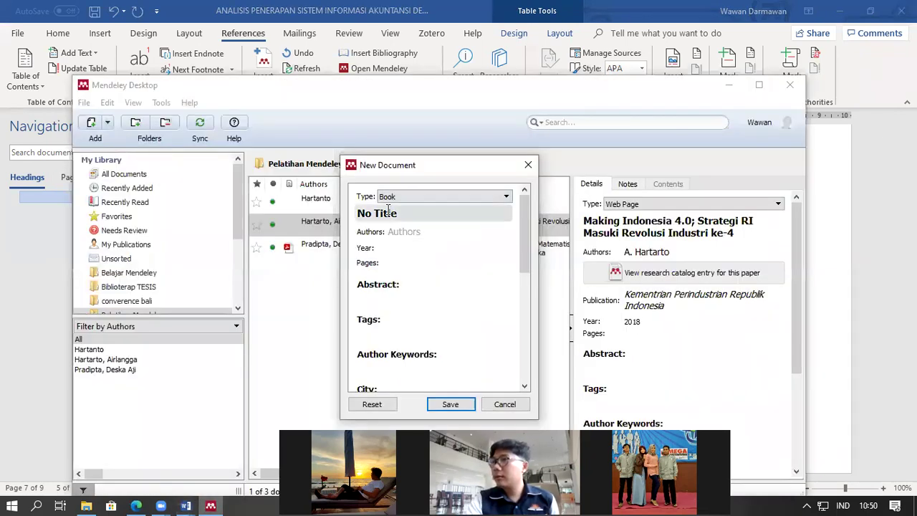
pyautogui.hotkey('ctrl', 'v')
# Step: Enter the author's name and the year 2015 for the book, consulting reference [11] in Word
pyautogui.click(415, 245)
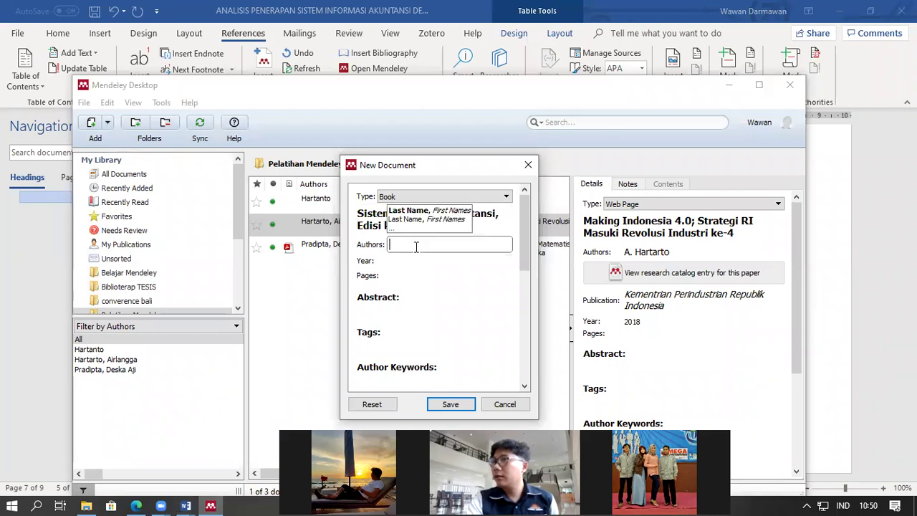
pyautogui.write('Krismaji')
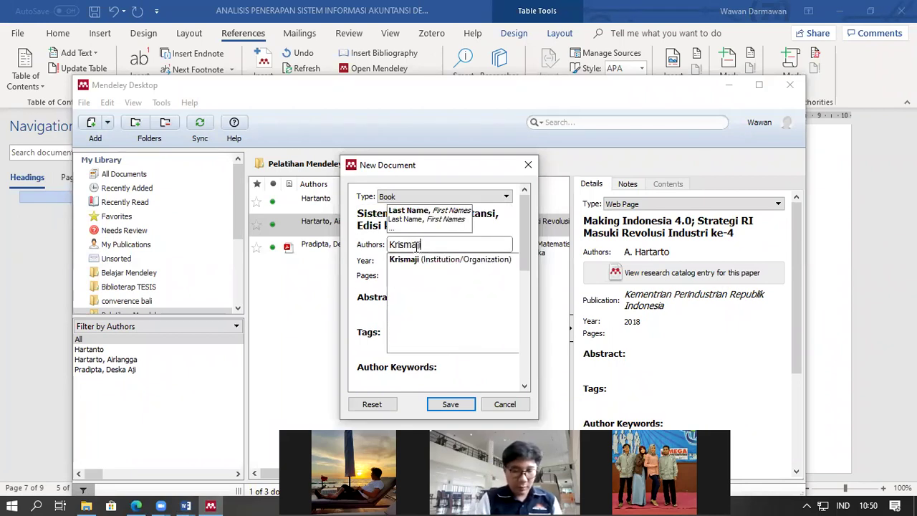
pyautogui.click(853, 219)
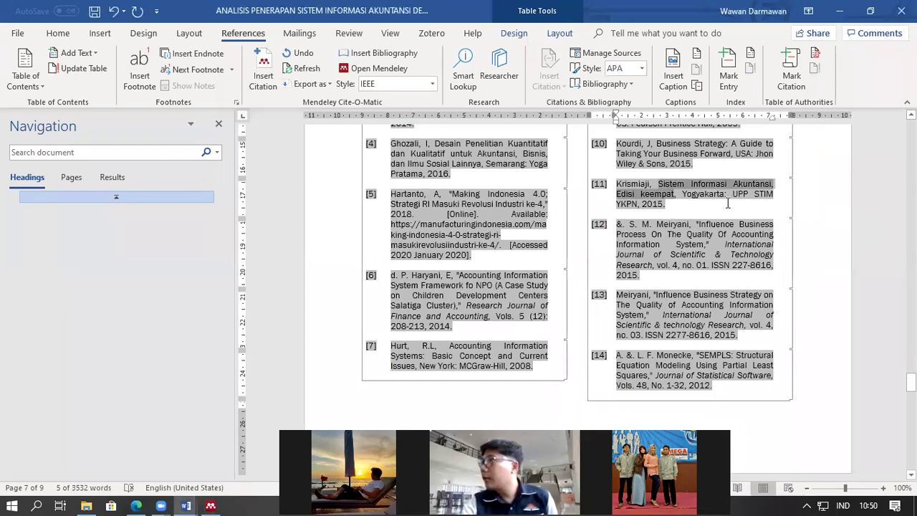
pyautogui.moveTo(732, 193); pyautogui.dragTo(638, 208)
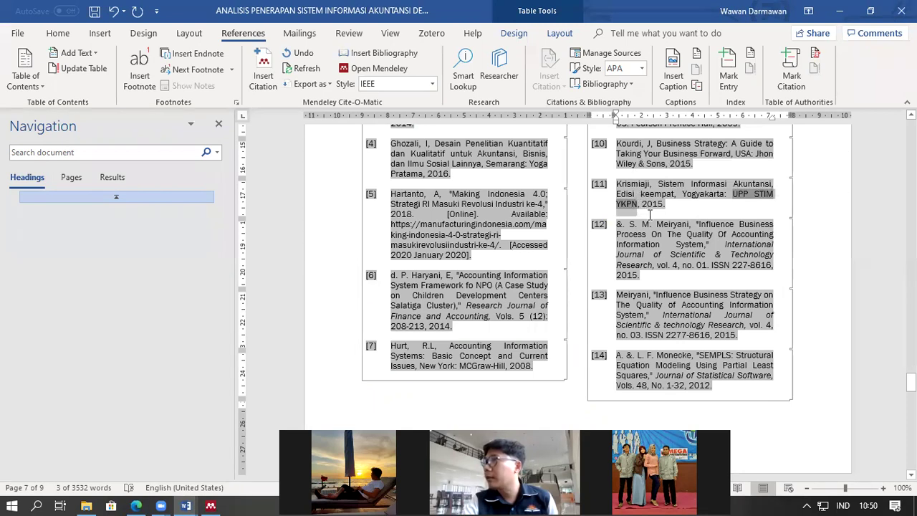
pyautogui.click(210, 506)
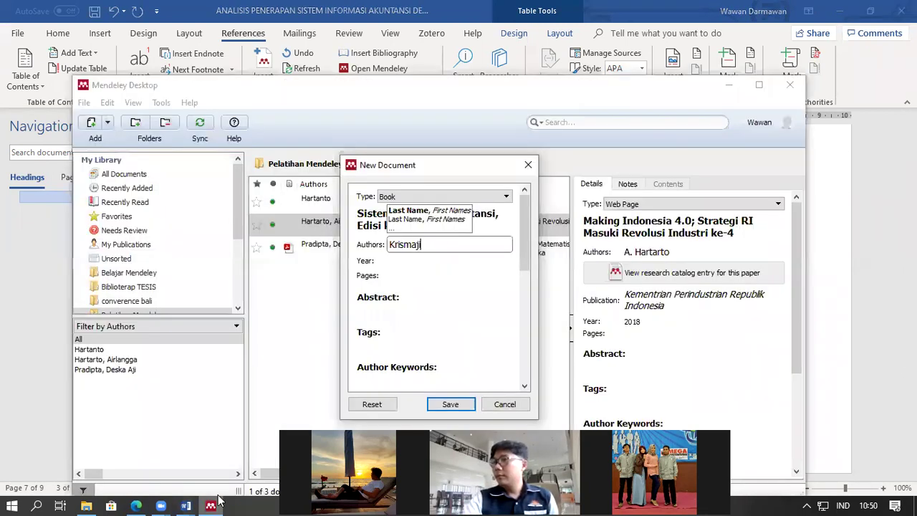
pyautogui.click(392, 262)
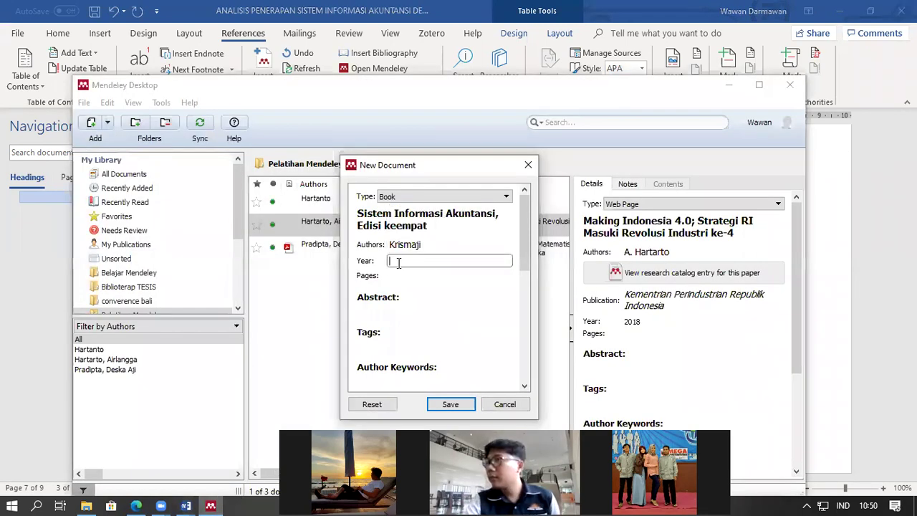
pyautogui.click(185, 505)
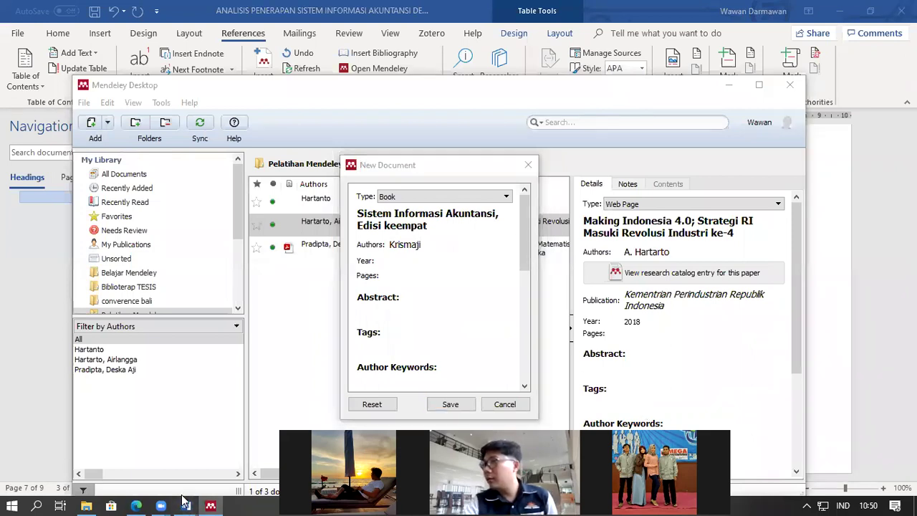
pyautogui.click(238, 458)
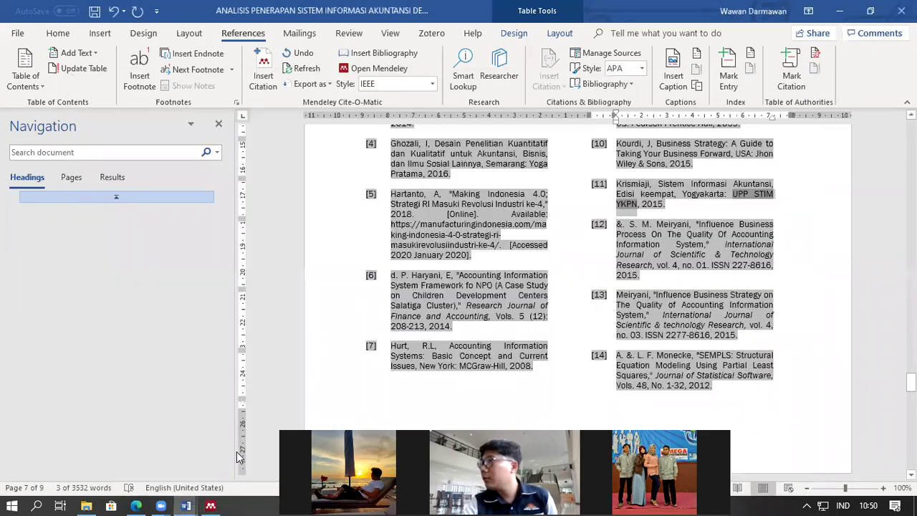
pyautogui.click(210, 506)
pyautogui.write('2015')
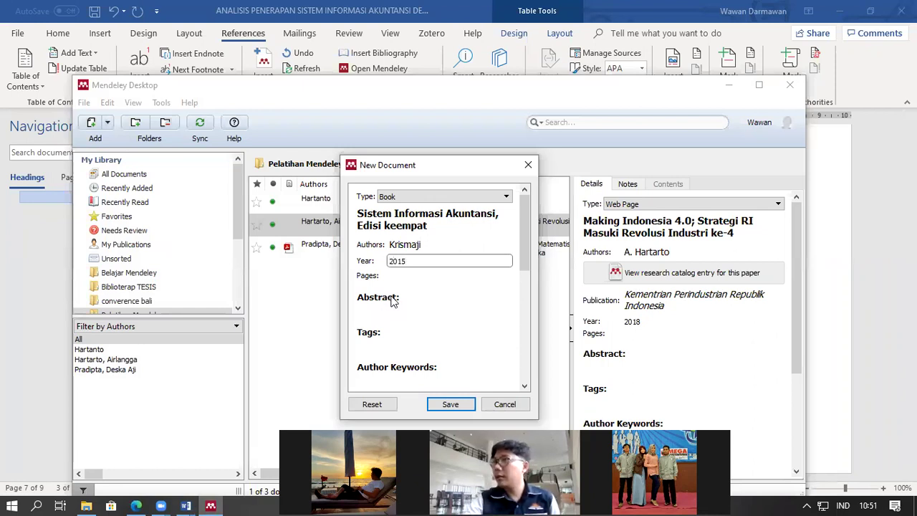
# Step: Set the book's city to Yogyakarta and its publisher to UPP STIM YKPN, and save the new entry
pyautogui.scroll(-4, 385, 301)
pyautogui.click(380, 298)
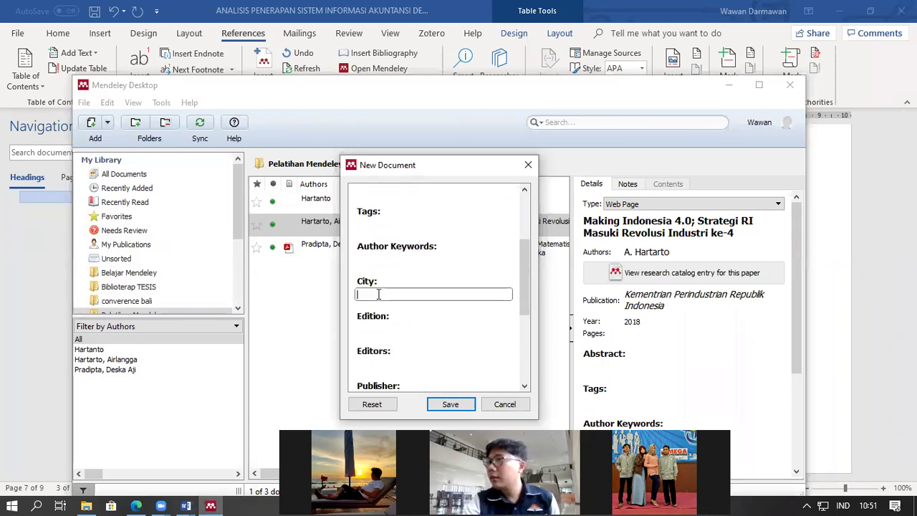
pyautogui.write('Yogyakarta')
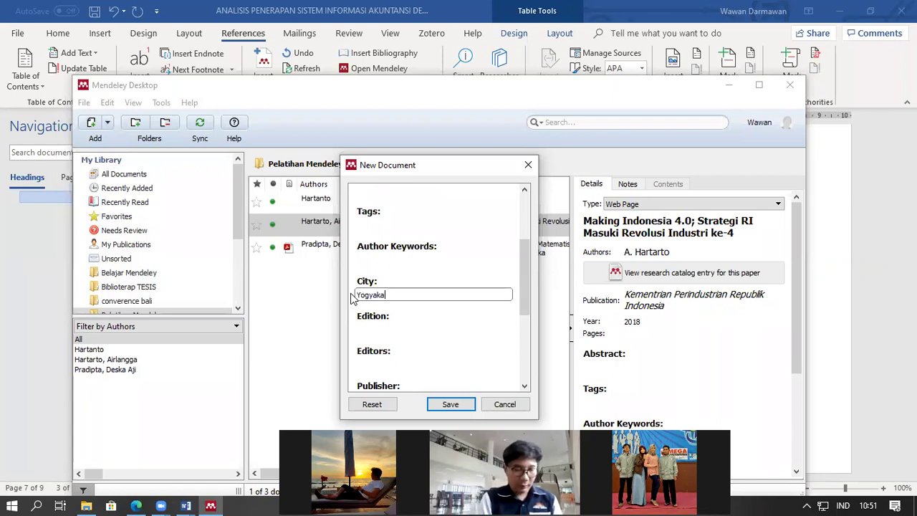
pyautogui.scroll(-2, 355, 298)
pyautogui.scroll(-1, 356, 297)
pyautogui.click(384, 277)
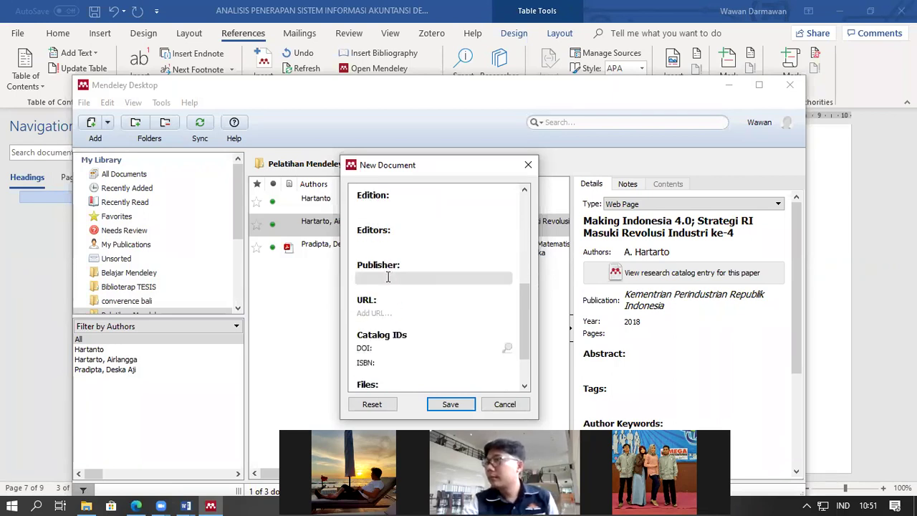
pyautogui.hotkey('ctrl', 'v')
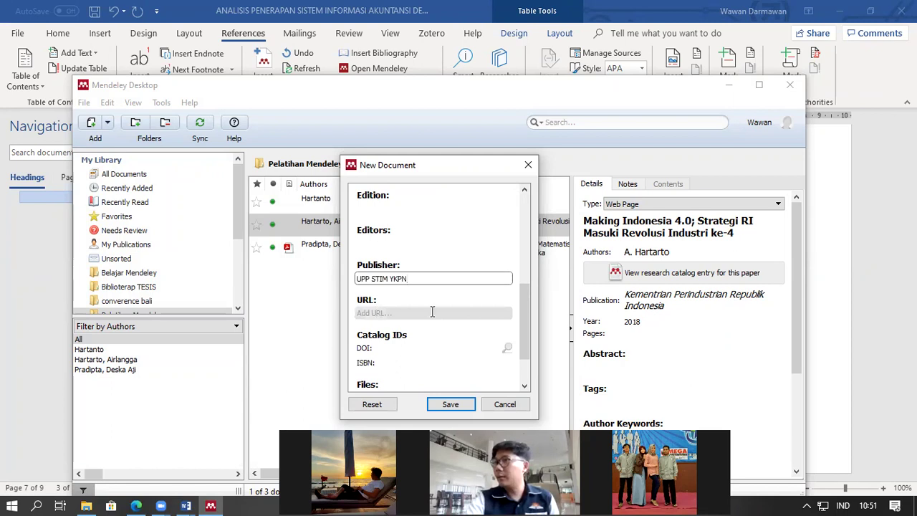
pyautogui.scroll(3, 431, 280)
pyautogui.scroll(3, 430, 280)
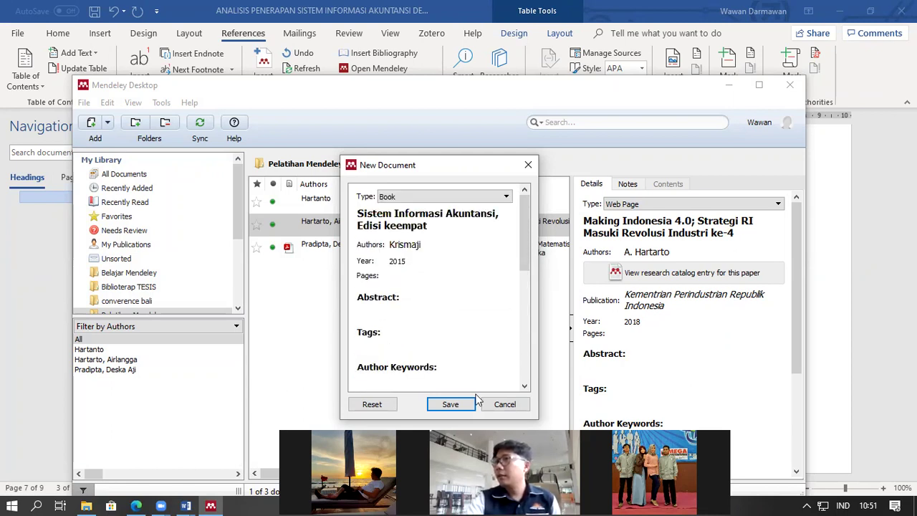
pyautogui.click(449, 404)
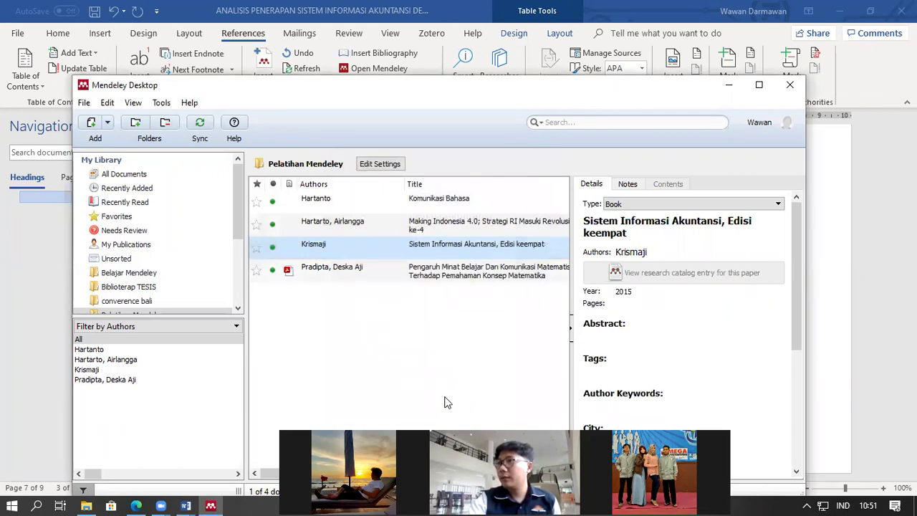
# Step: Switch to Word and delete the manual citation [11] after "peningkatan kinerja kualitas sistem" in the PENDAHULUAN section
pyautogui.click(210, 504)
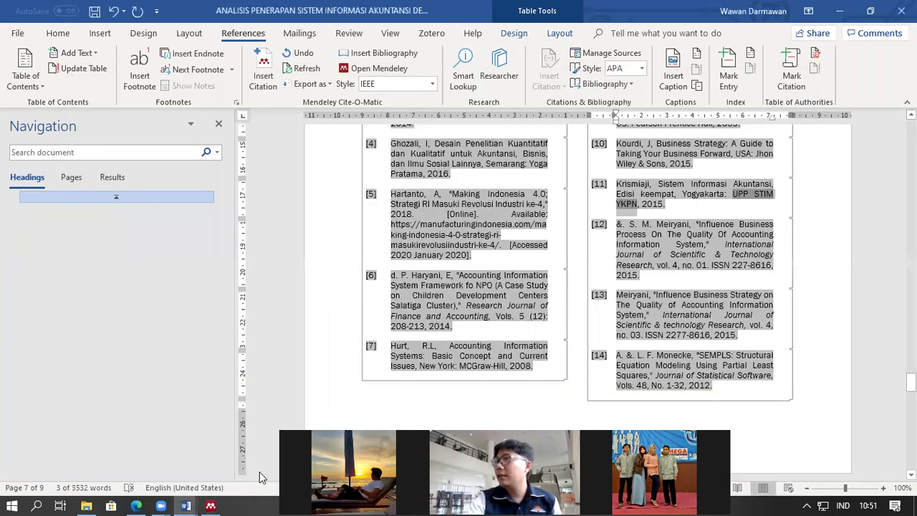
pyautogui.scroll(20, 259, 476)
pyautogui.scroll(20, 262, 478)
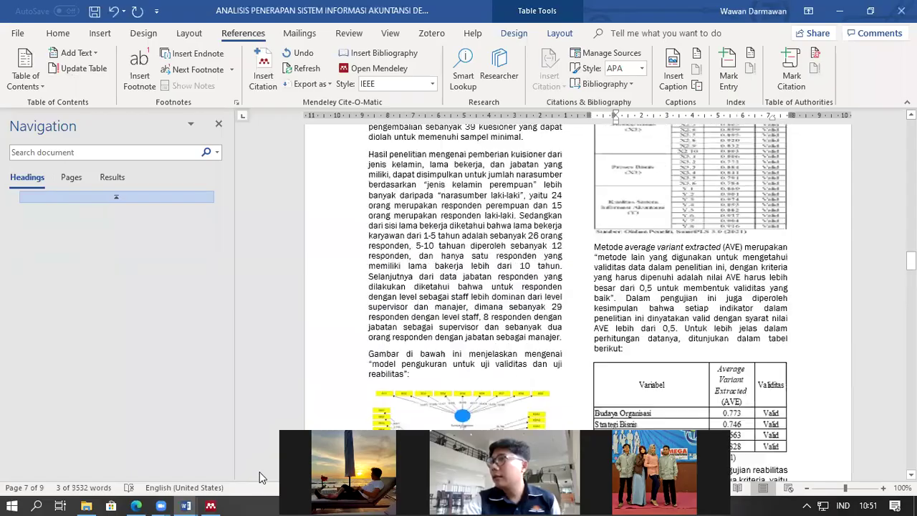
pyautogui.scroll(15, 262, 478)
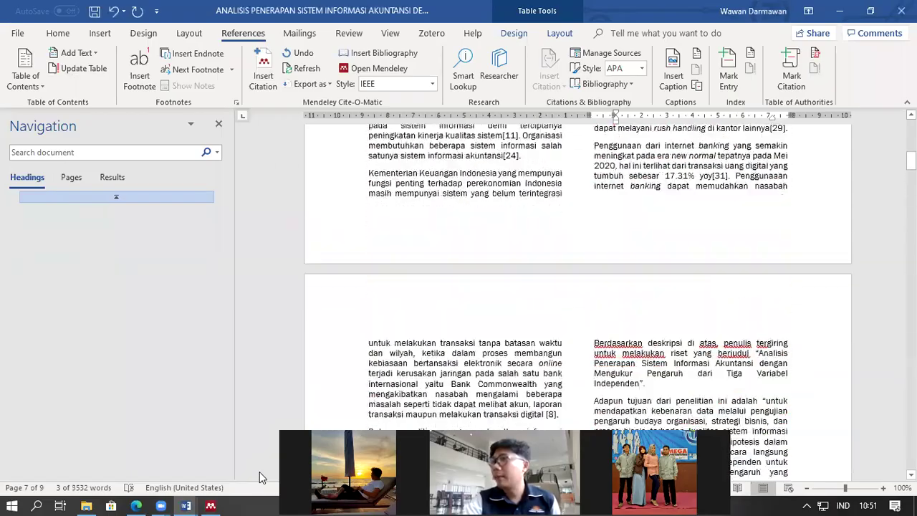
pyautogui.scroll(-5, 261, 478)
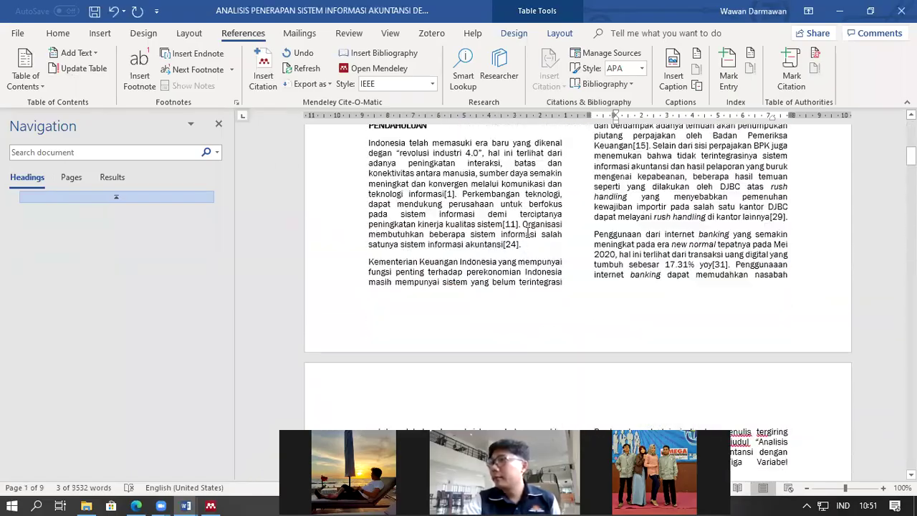
pyautogui.click(519, 224)
pyautogui.press('BackSpace')
pyautogui.press('BackSpace')
pyautogui.press('BackSpace')
pyautogui.press('BackSpace')
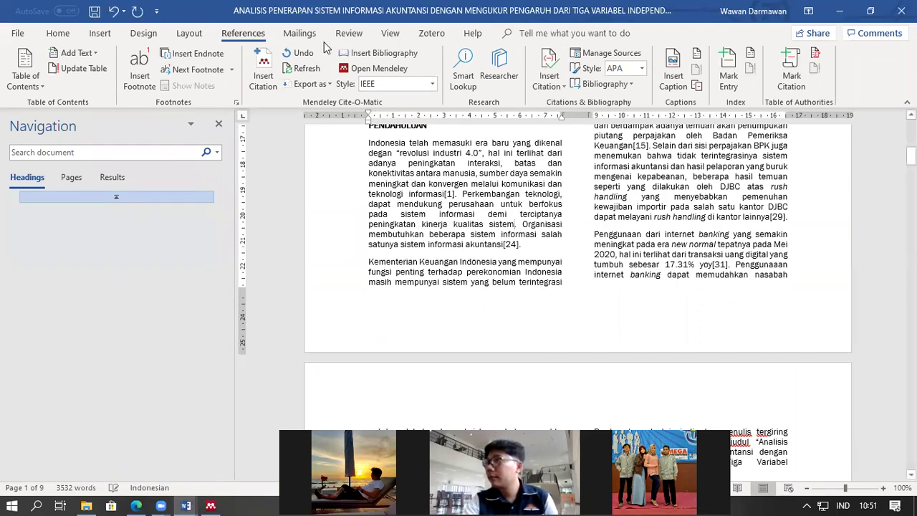
# Step: Insert a Mendeley citation there for "Sistem Informasi Akuntansi, Edisi keempat" (2015), searching the library by the author's name
pyautogui.click(263, 68)
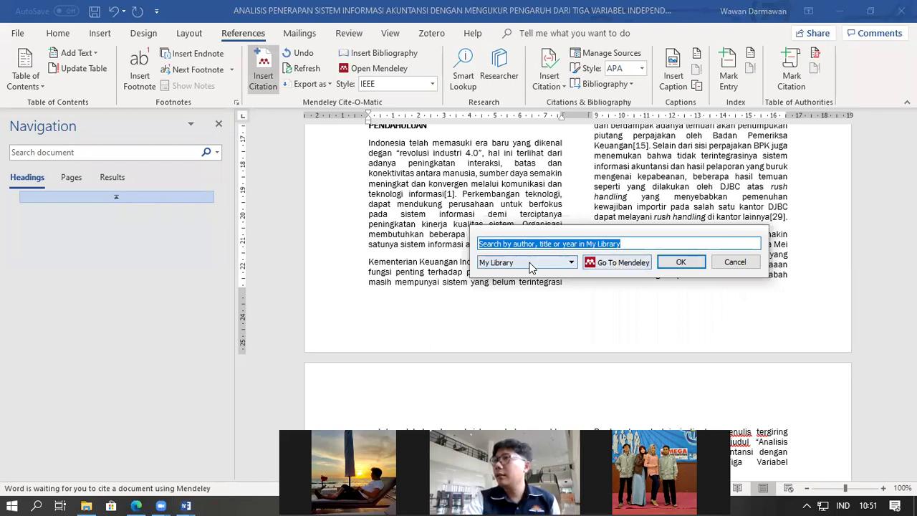
pyautogui.write('kris')
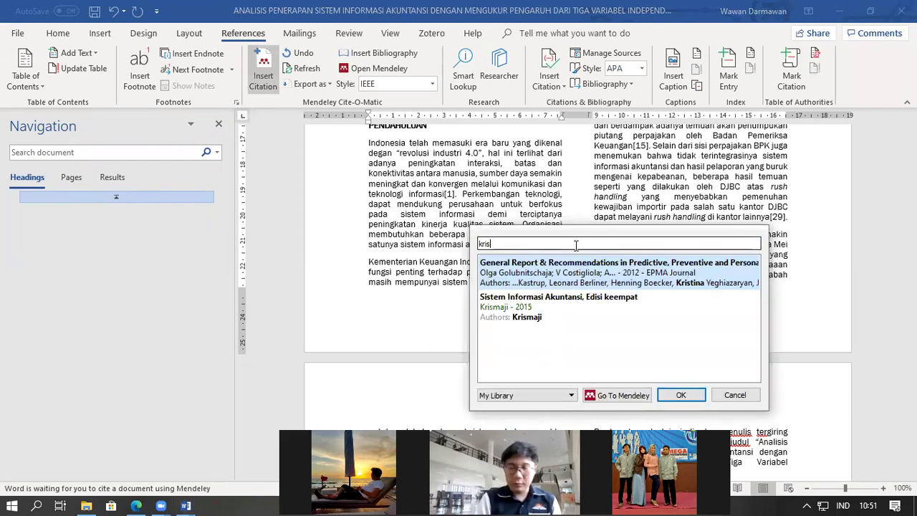
pyautogui.click(582, 306)
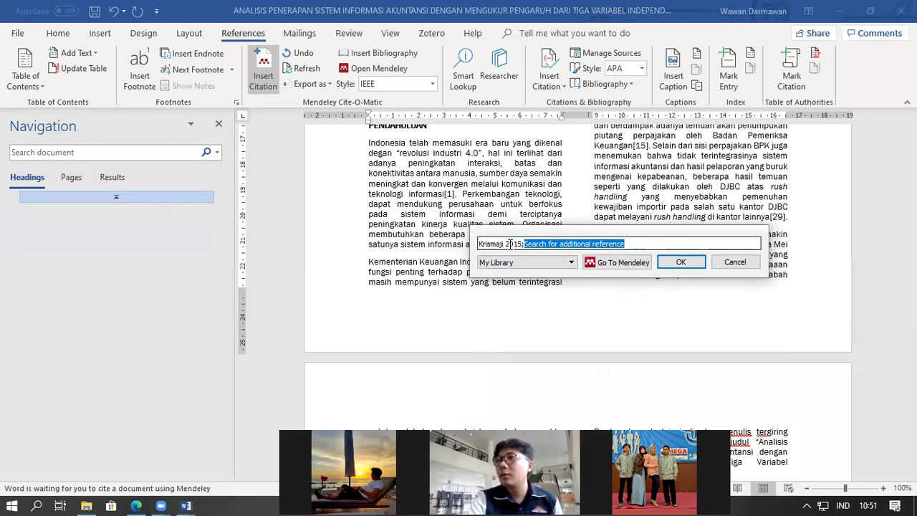
pyautogui.click(681, 265)
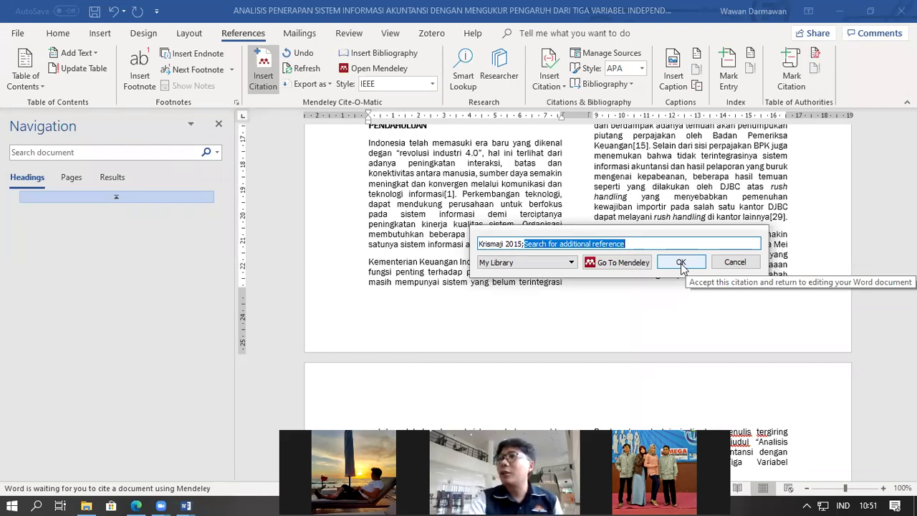
pyautogui.click(681, 264)
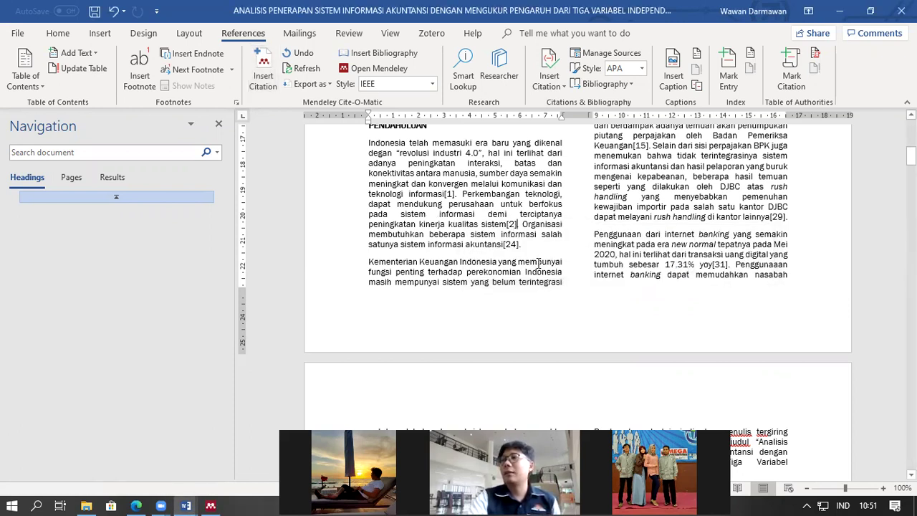
# Step: Check the new book entry in the generated Daftar Pustaka and compare it with its details in Mendeley Desktop
pyautogui.scroll(-20, 521, 292)
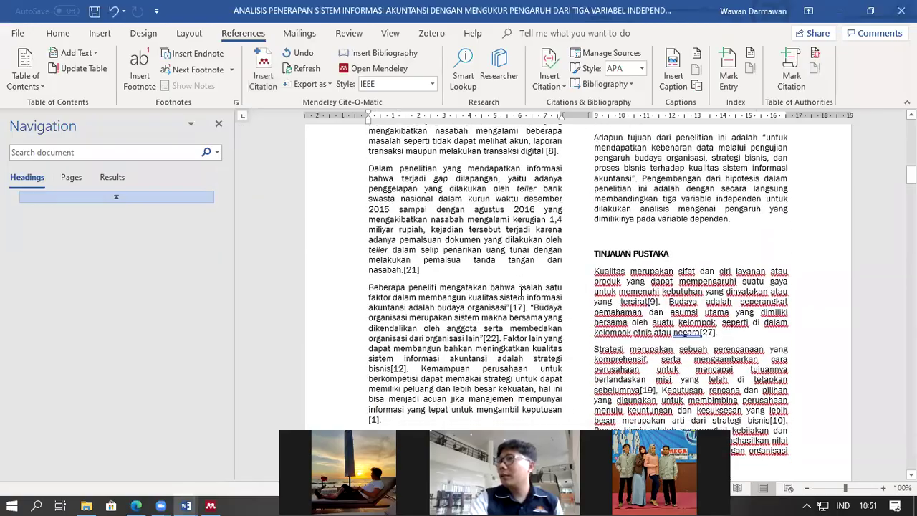
pyautogui.scroll(-20, 522, 291)
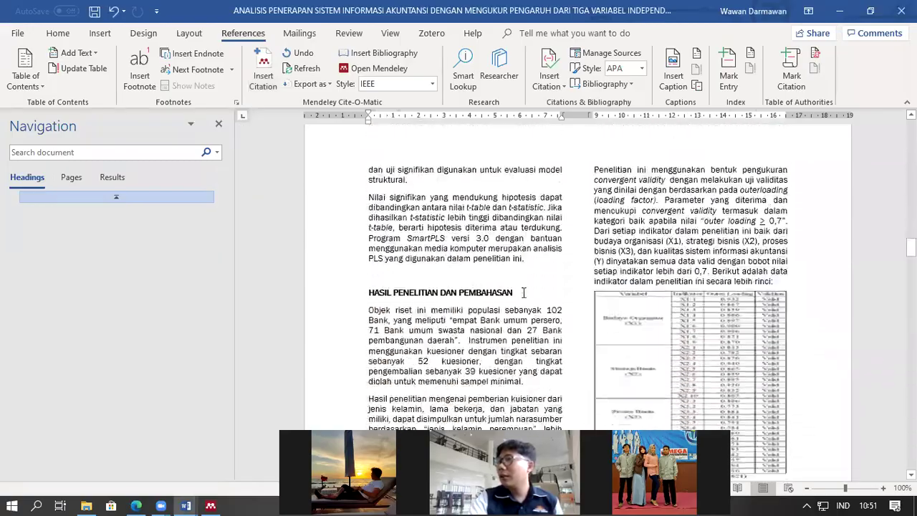
pyautogui.scroll(-20, 526, 295)
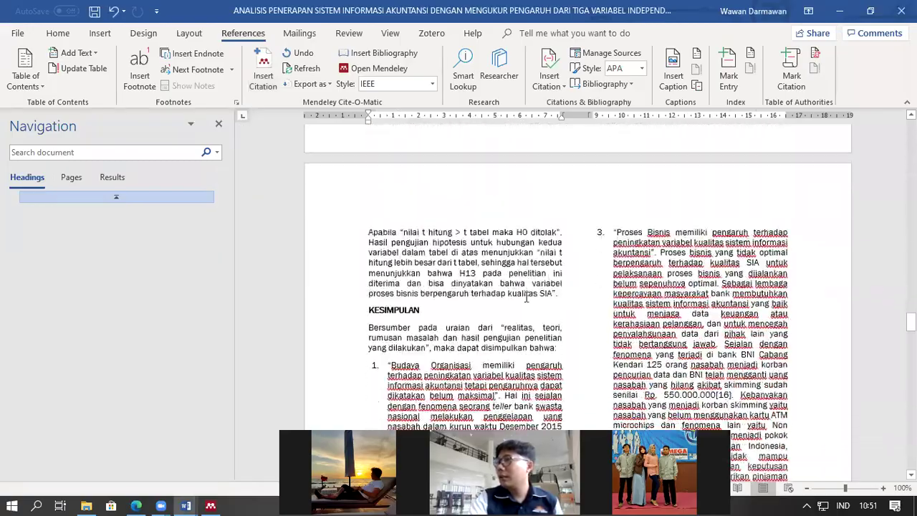
pyautogui.scroll(-5, 724, 347)
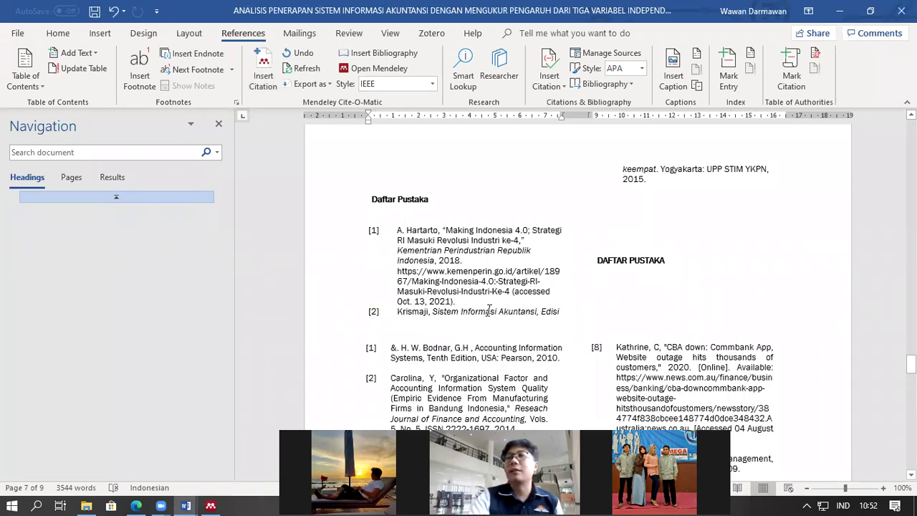
pyautogui.click(466, 311)
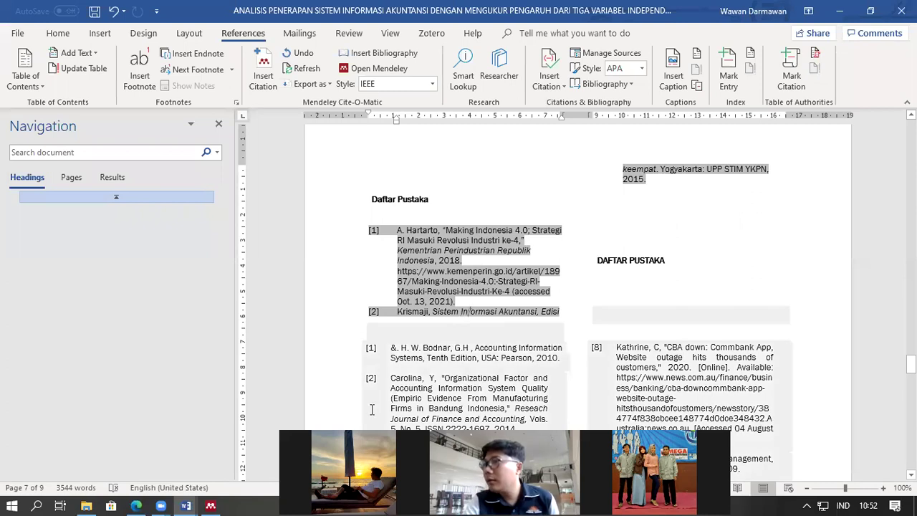
pyautogui.click(211, 505)
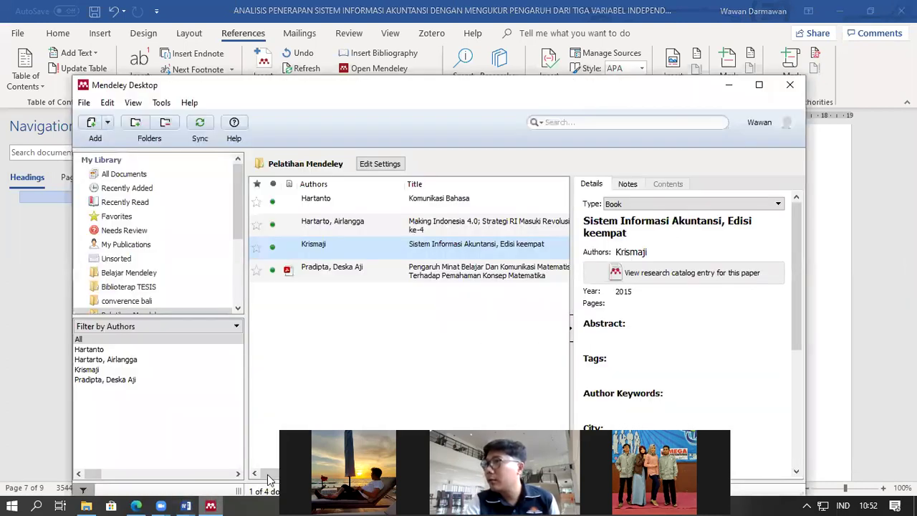
pyautogui.click(647, 290)
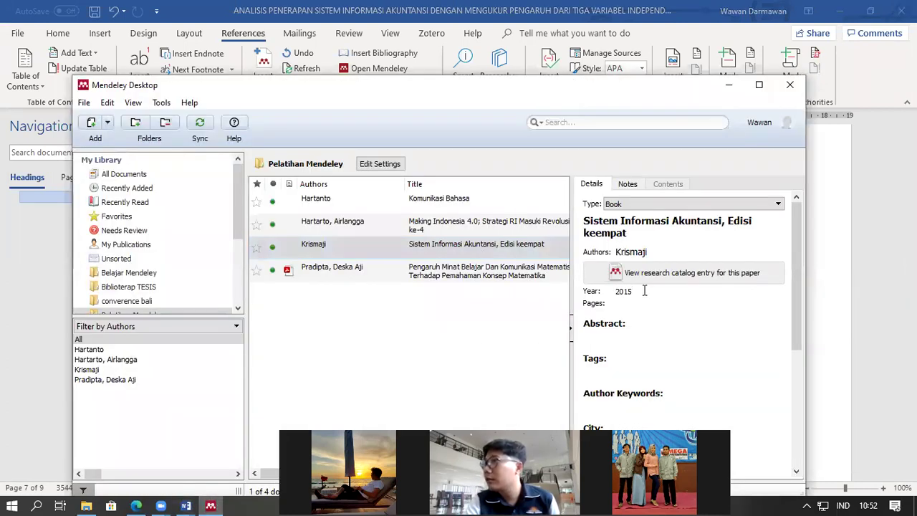
pyautogui.click(728, 86)
pyautogui.click(564, 311)
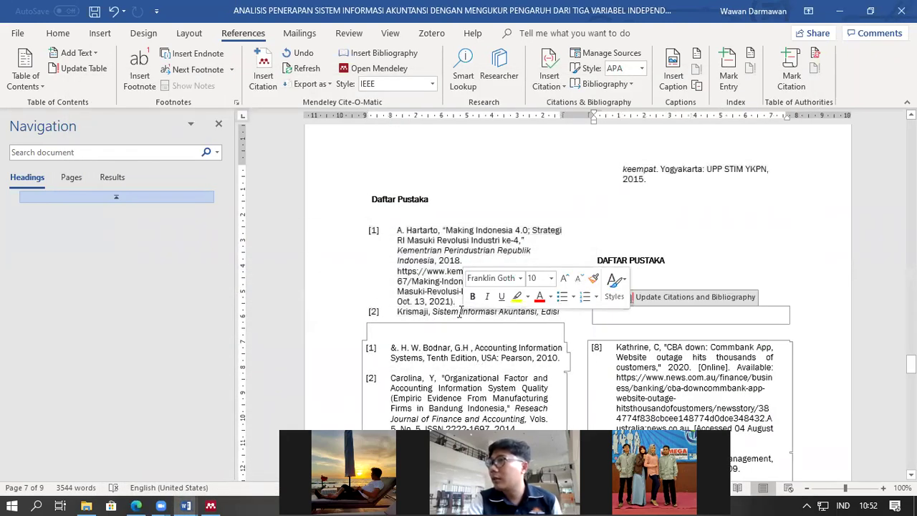
pyautogui.scroll(-1, 565, 279)
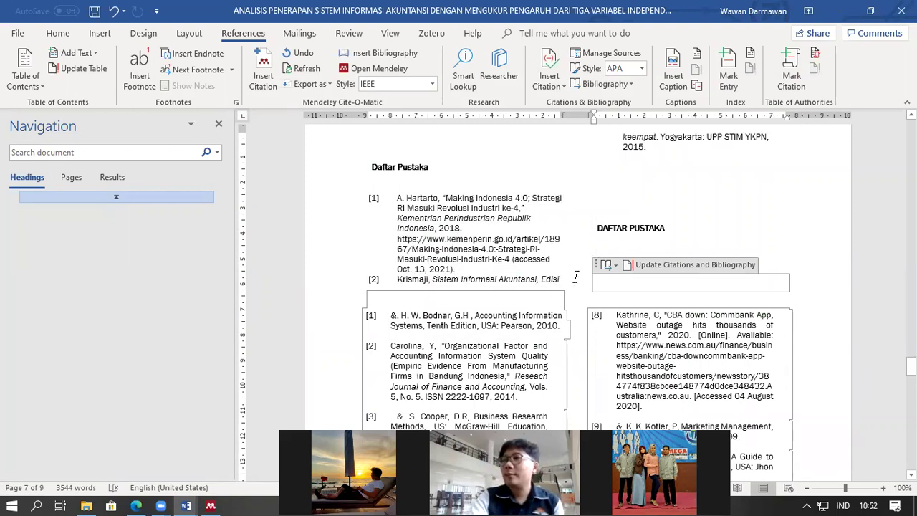
# Step: Try a paragraph break after "Edisi" in entry [2] of the generated bibliography, and undo it
pyautogui.click(571, 281)
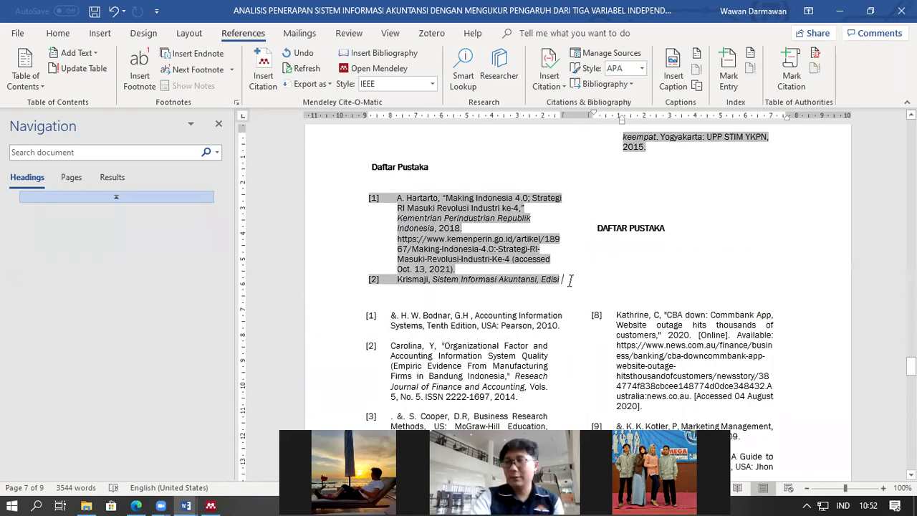
pyautogui.press('Return')
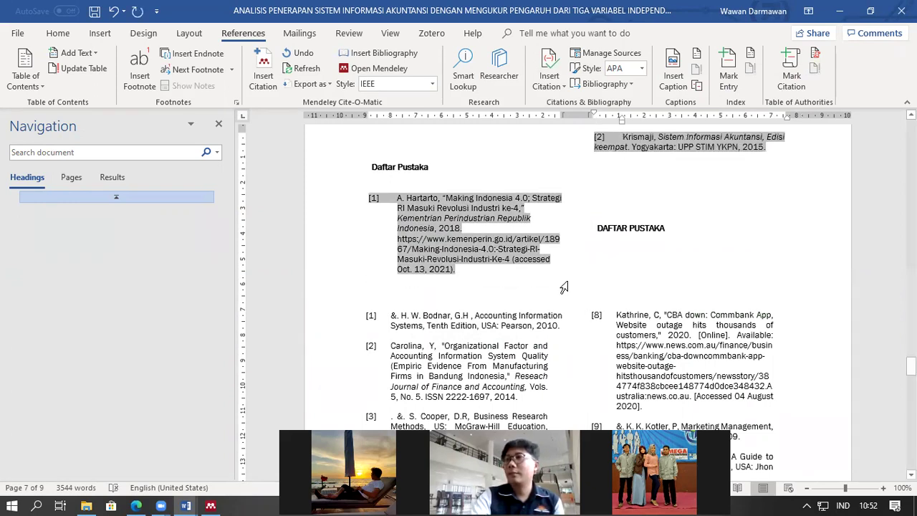
pyautogui.hotkey('ctrl', 'z')
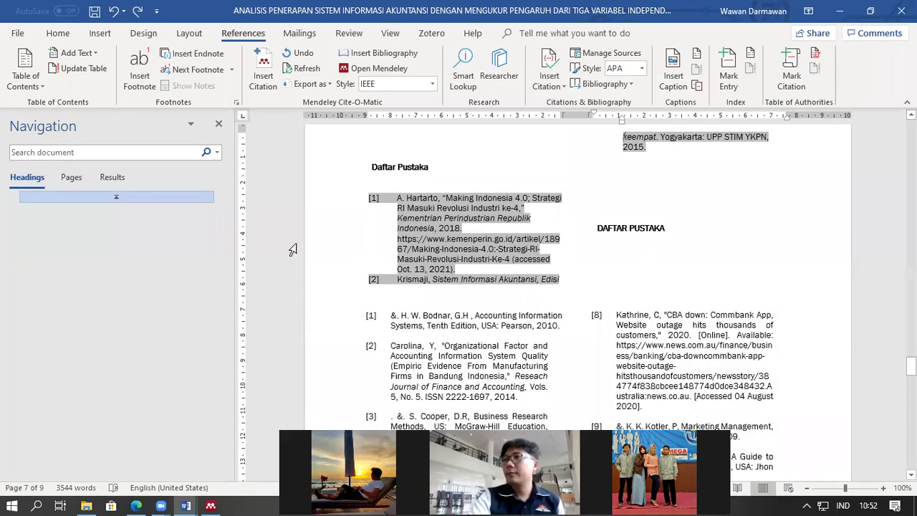
# Step: Examine the web address in entry [1] of the generated bibliography and look back through the article's preceding pages
pyautogui.click(359, 243)
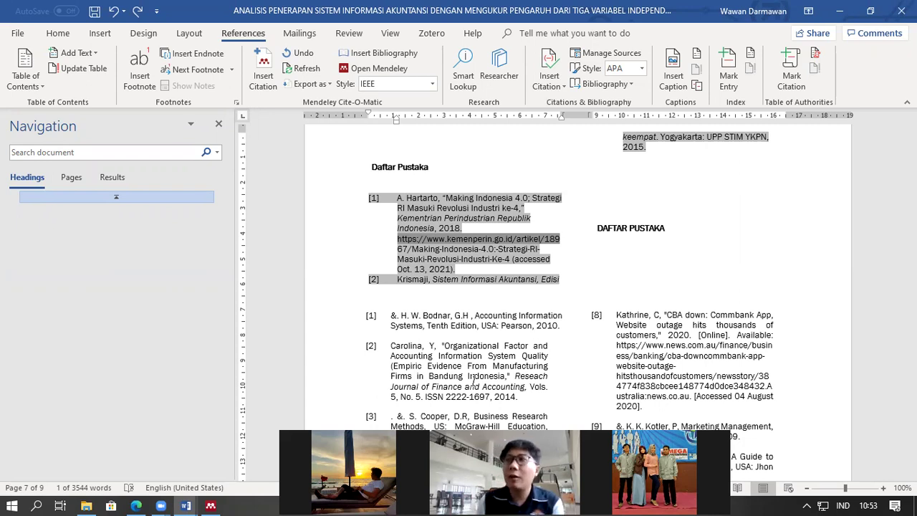
pyautogui.click(414, 245)
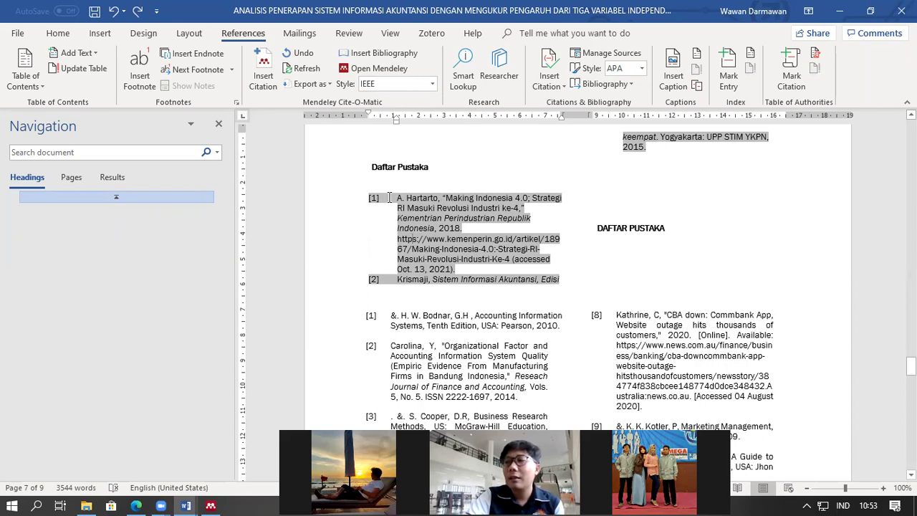
pyautogui.scroll(15, 440, 241)
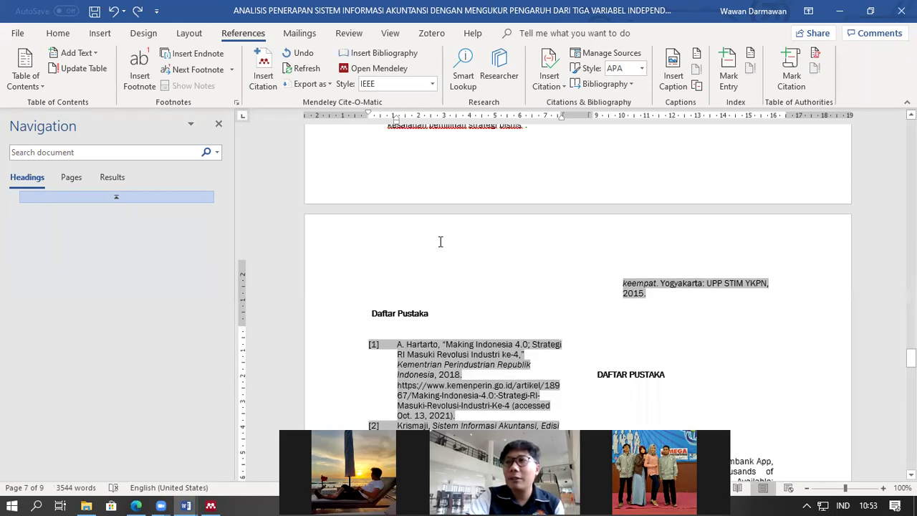
pyautogui.scroll(15, 440, 242)
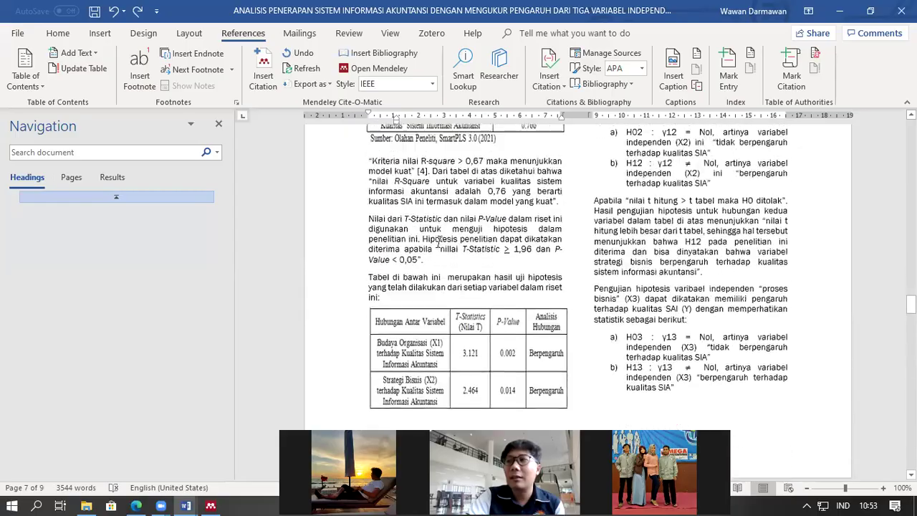
pyautogui.scroll(10, 438, 242)
pyautogui.scroll(-12, 440, 244)
pyautogui.scroll(-15, 442, 246)
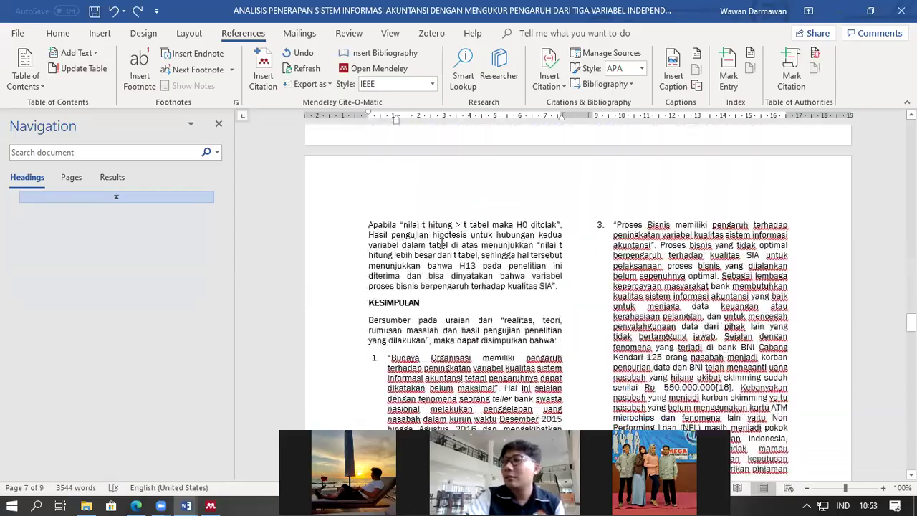
# Step: Try the American Psychological Association 7th edition style on the Mendeley citations and bibliography, and return to IEEE
pyautogui.scroll(-6, 442, 242)
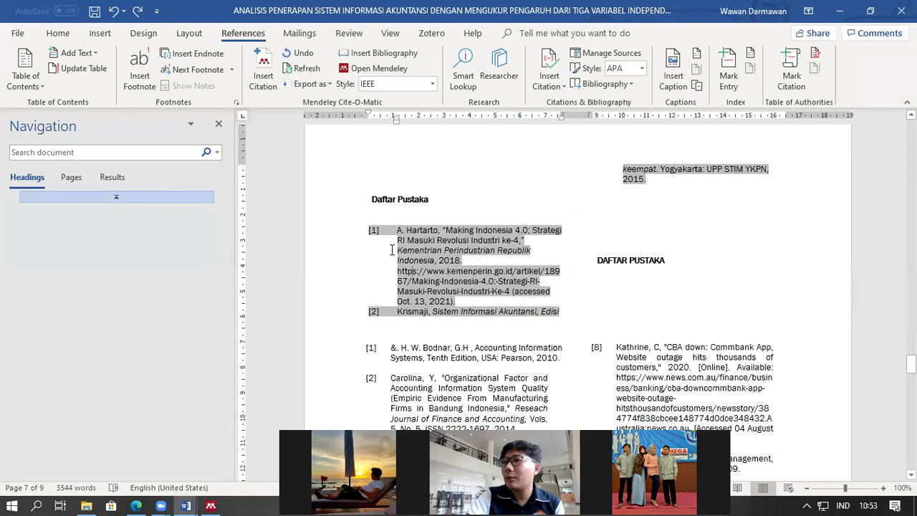
pyautogui.click(396, 87)
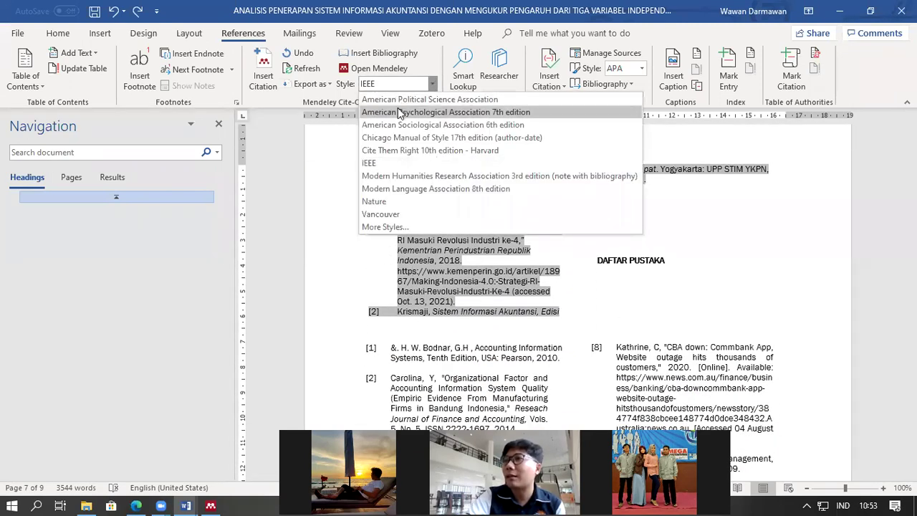
pyautogui.click(400, 112)
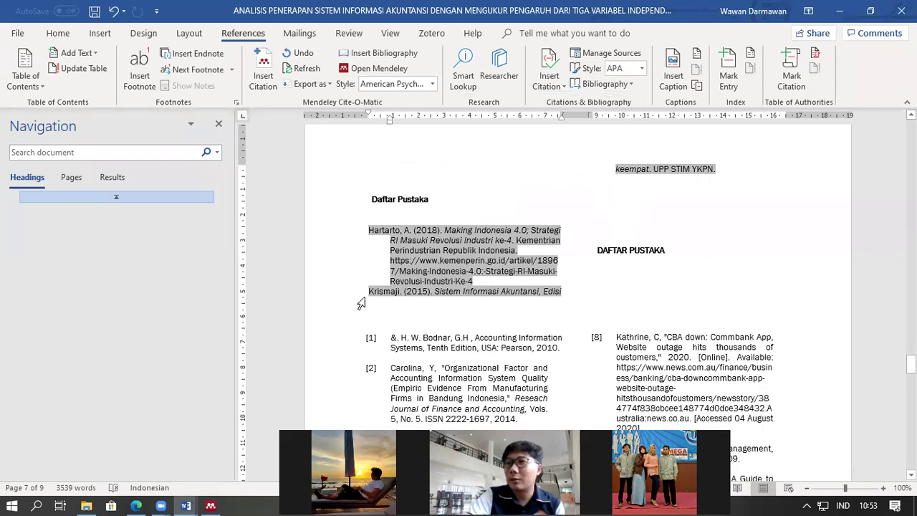
pyautogui.click(393, 84)
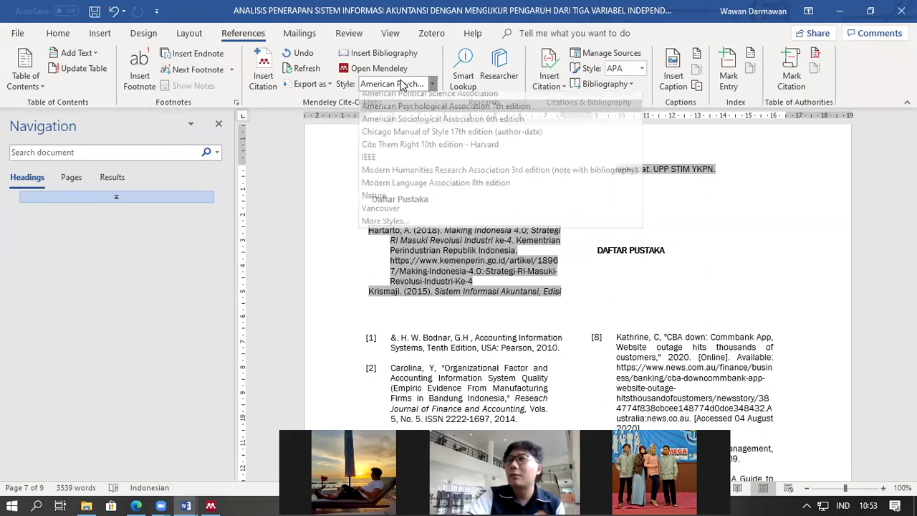
pyautogui.click(384, 162)
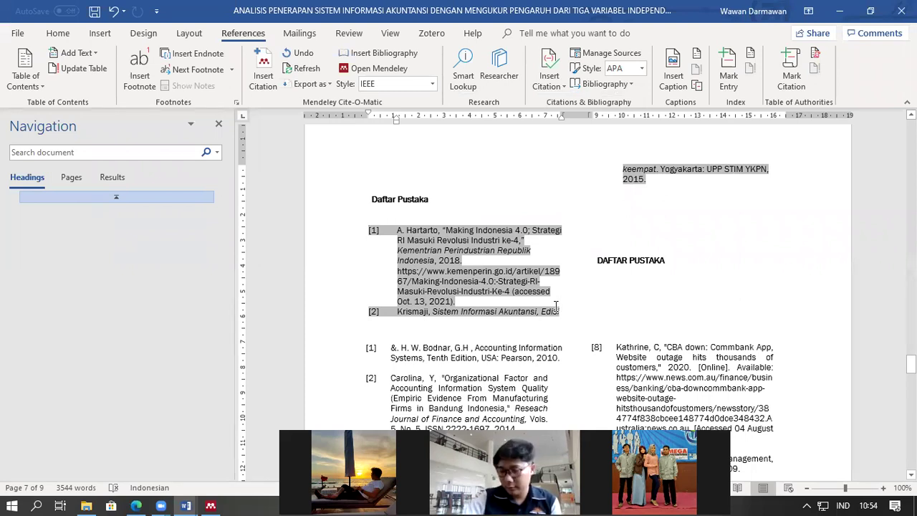
# Step: Look through the manual reference list and back through the article to the in-text citations in the Pendahuluan section
pyautogui.scroll(-3, 557, 307)
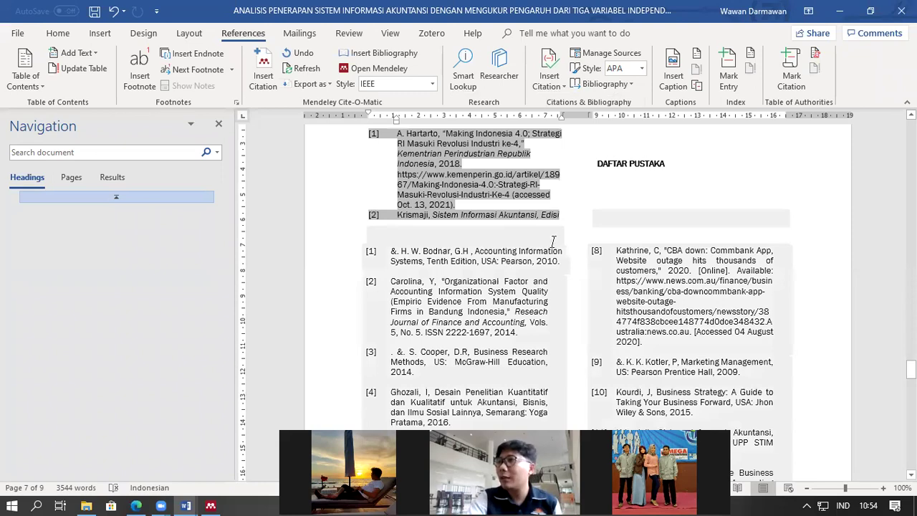
pyautogui.scroll(5, 553, 243)
pyautogui.scroll(10, 554, 243)
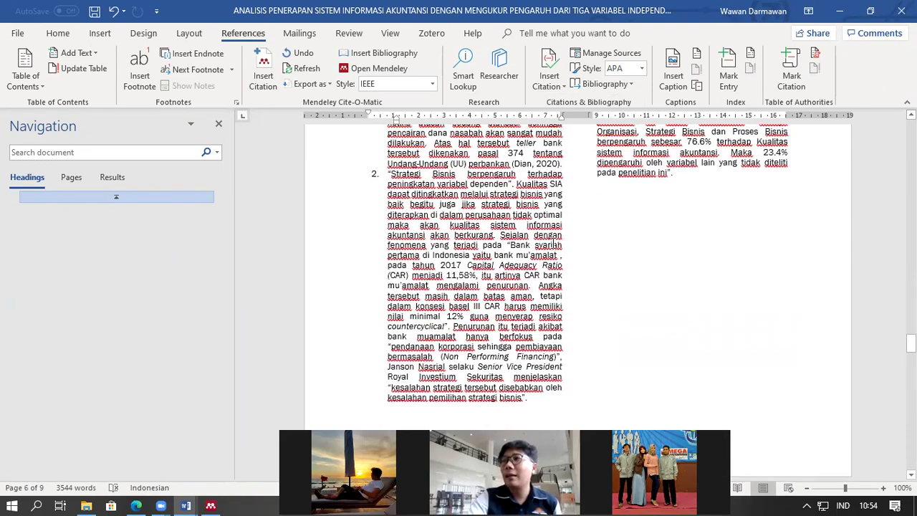
pyautogui.scroll(10, 557, 244)
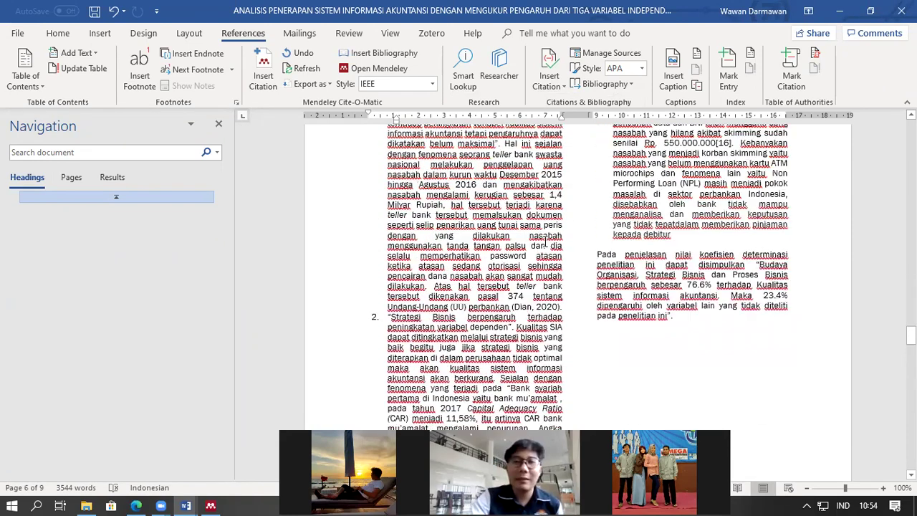
pyautogui.scroll(5, 544, 250)
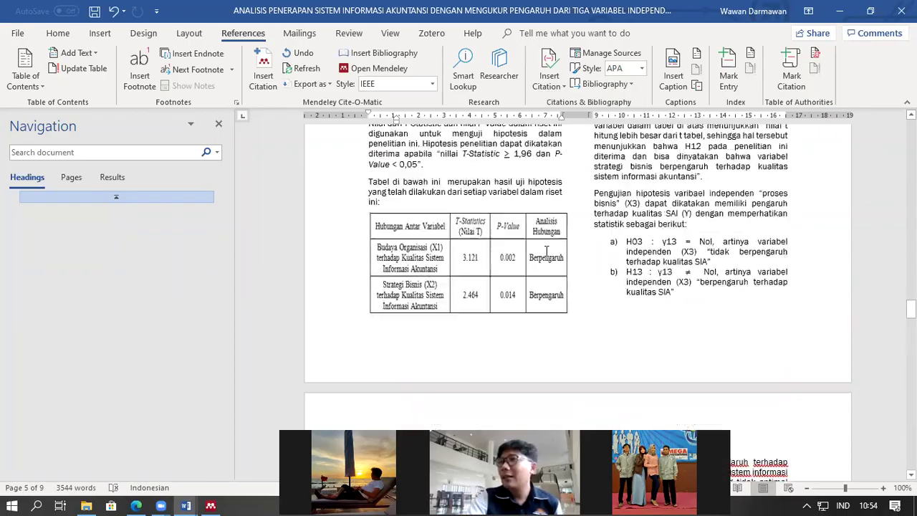
pyautogui.scroll(15, 546, 251)
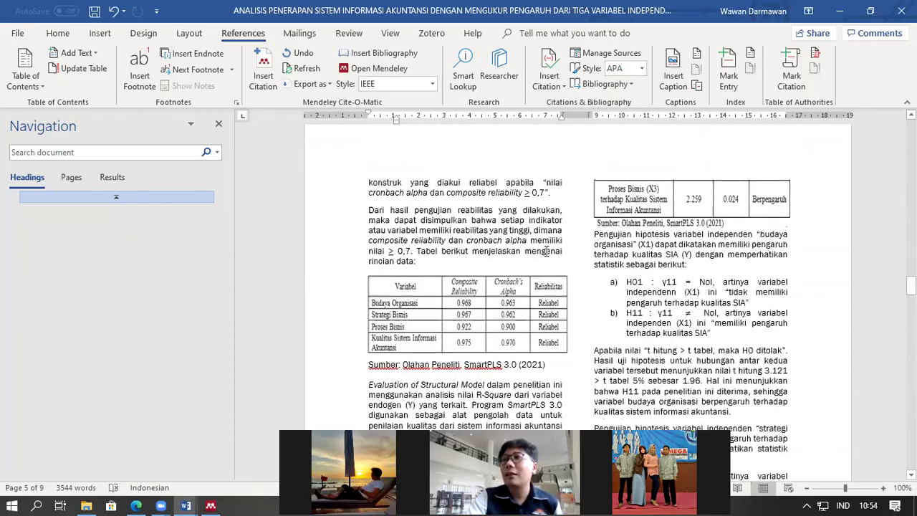
pyautogui.scroll(15, 545, 251)
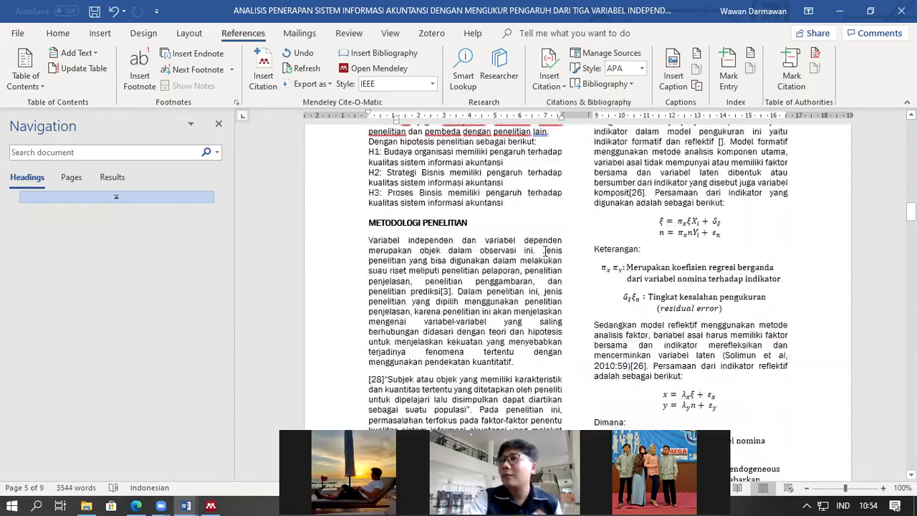
pyautogui.scroll(10, 545, 250)
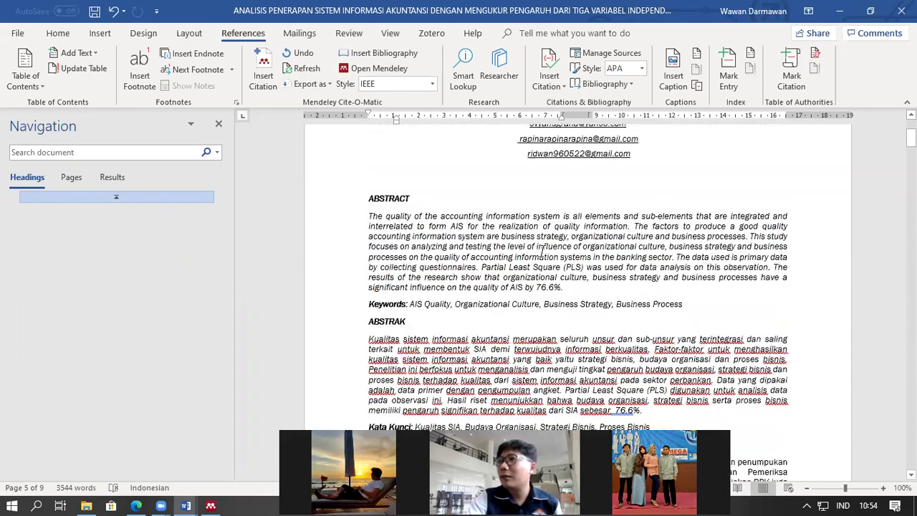
pyautogui.scroll(-4, 544, 250)
pyautogui.scroll(-2, 544, 251)
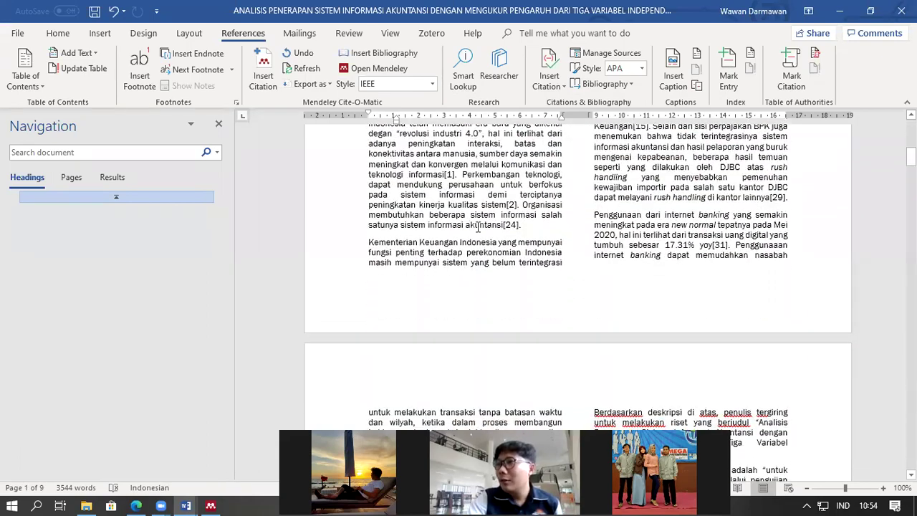
pyautogui.scroll(2, 534, 233)
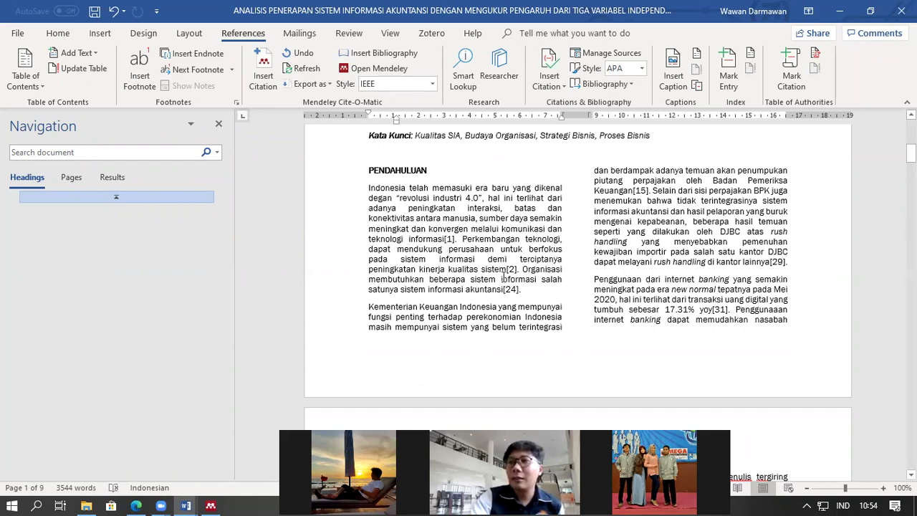
# Step: Set the Mendeley citation style to American Psychological Association 7th edition and check the manual citation [24] in the first Pendahuluan paragraph
pyautogui.click(413, 86)
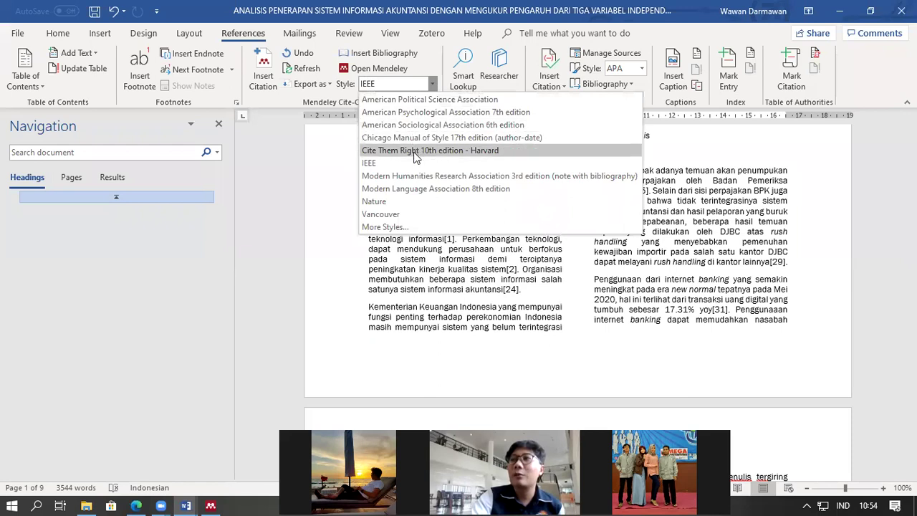
pyautogui.click(430, 113)
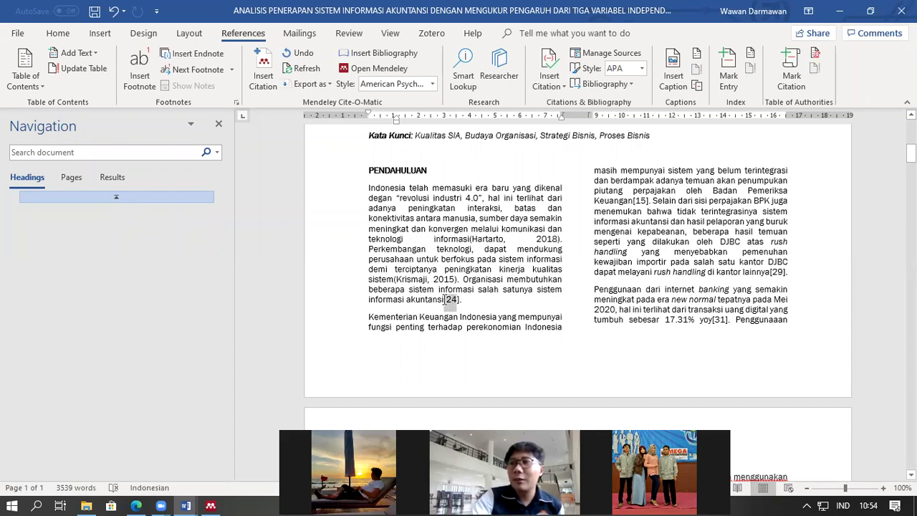
pyautogui.doubleClick(445, 299)
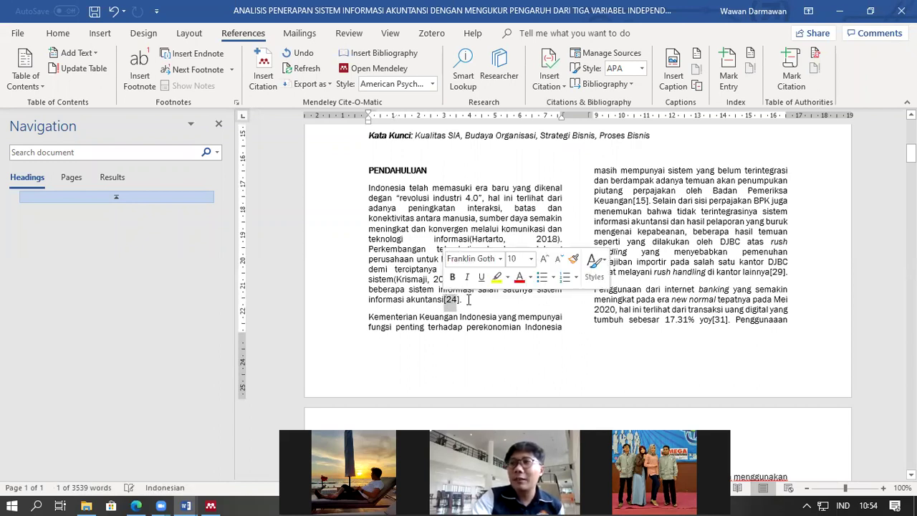
pyautogui.click(482, 208)
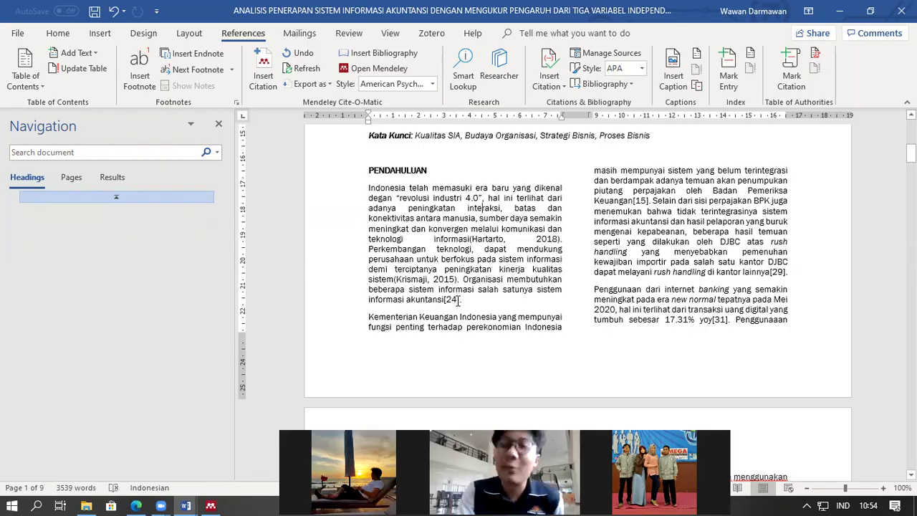
# Step: Find entry [24] in the manual reference list and copy its title from "The Effect Business Process" through "Industrial Strategies"
pyautogui.moveTo(911, 152); pyautogui.dragTo(911, 424)
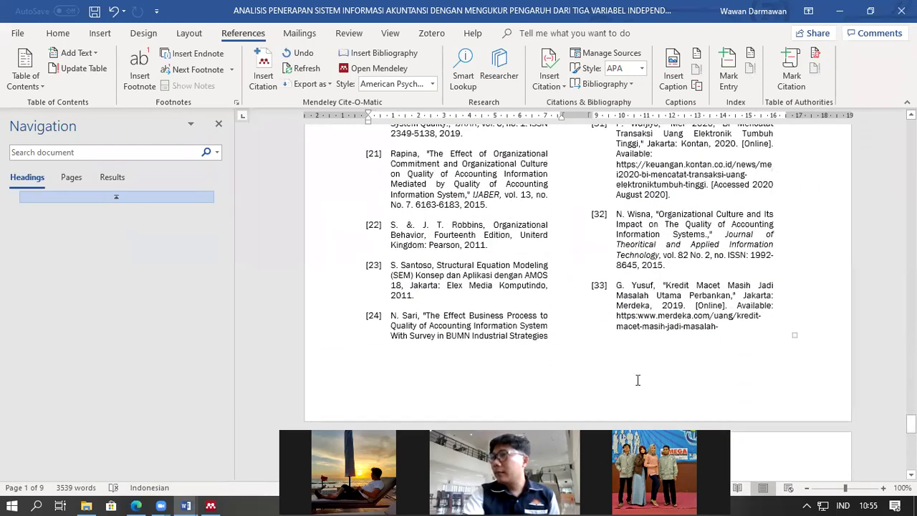
pyautogui.scroll(-1, 637, 379)
pyautogui.scroll(12, 637, 379)
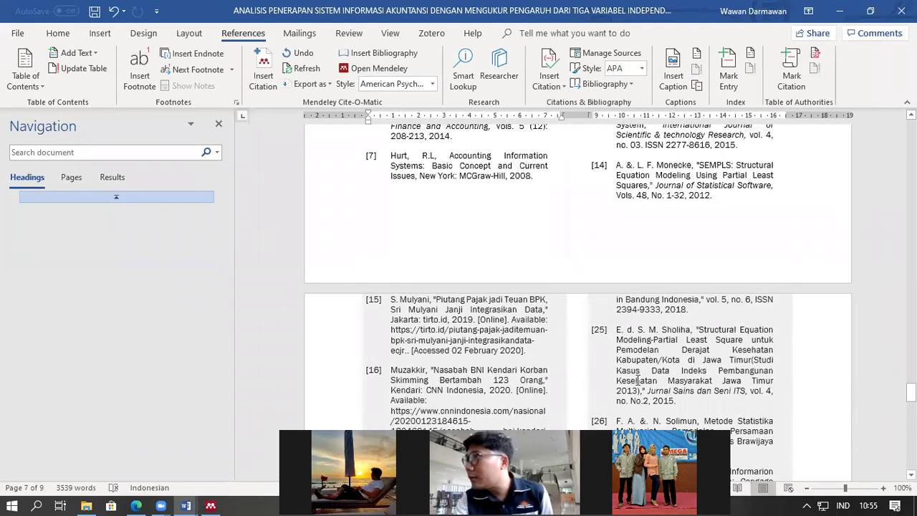
pyautogui.scroll(-12, 637, 379)
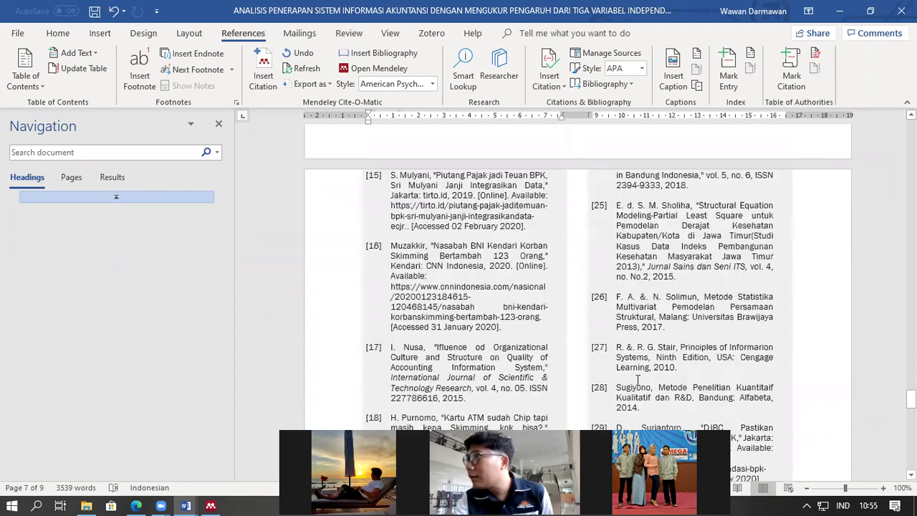
pyautogui.click(383, 237)
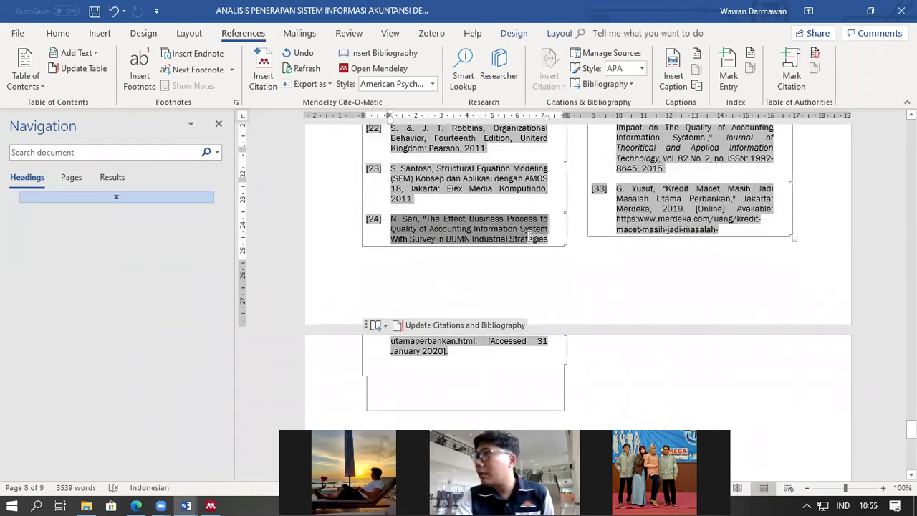
pyautogui.click(427, 219)
pyautogui.moveTo(426, 219); pyautogui.dragTo(466, 228)
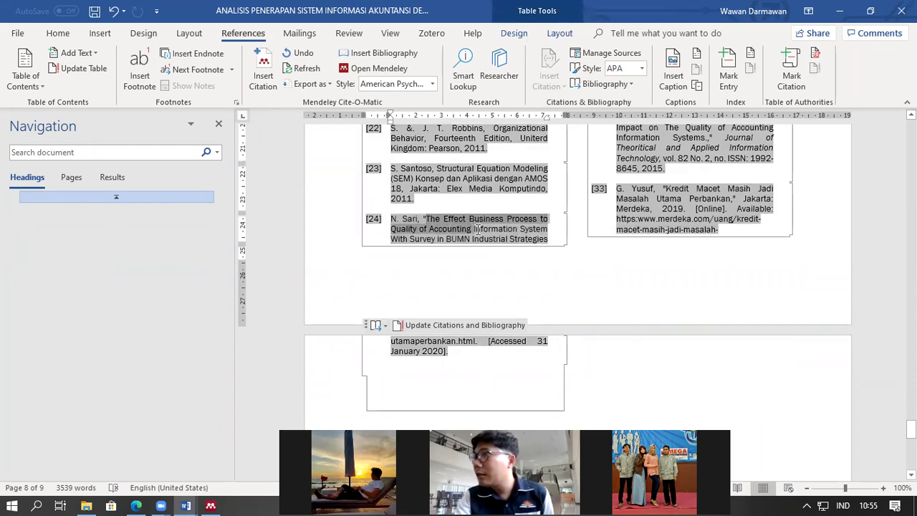
pyautogui.moveTo(545, 230); pyautogui.dragTo(550, 238)
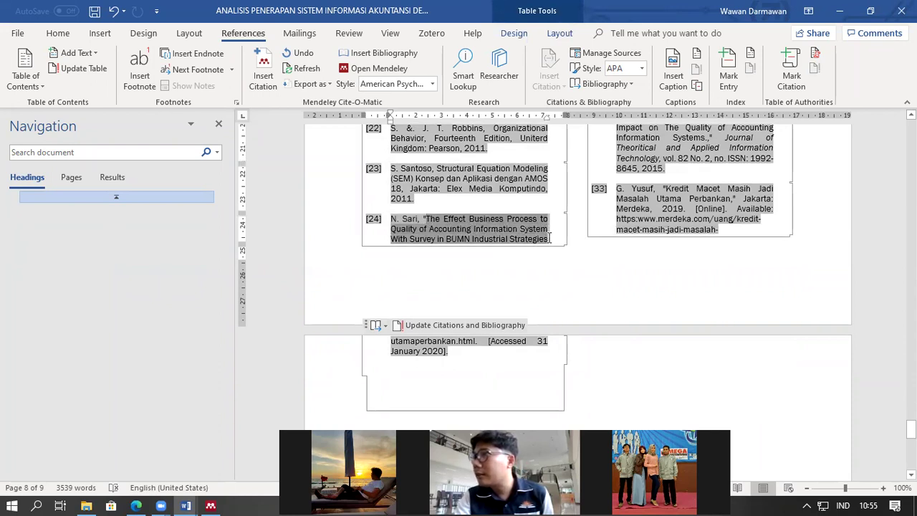
pyautogui.scroll(3, 452, 228)
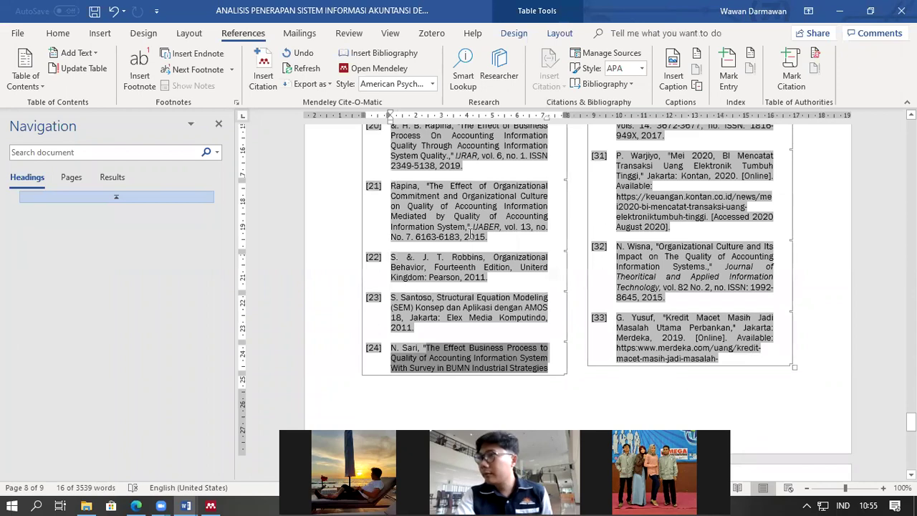
# Step: Switch to Edge and search Google for "The Effect Business Process to Quality of Accounting Information System With Survey in BUMN Industrial Strategies"
pyautogui.click(136, 506)
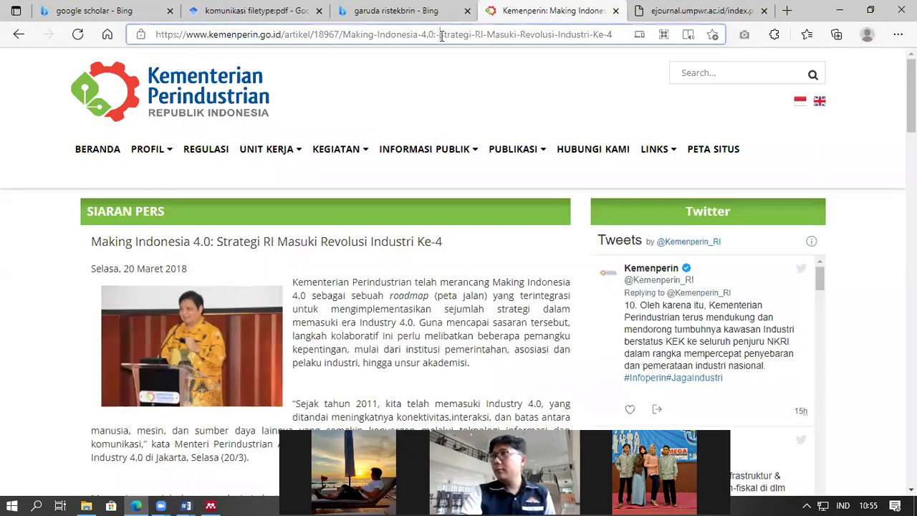
pyautogui.click(404, 40)
pyautogui.write('goog')
pyautogui.press('Return')
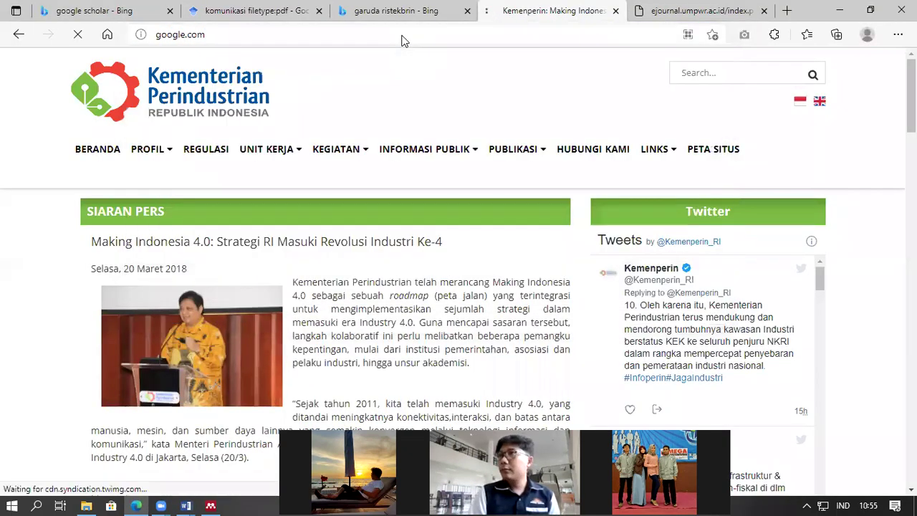
pyautogui.write('The Effect Business Process to Quality of Accounting Information System With Survey In BUMN Industrial Strategies')
pyautogui.press('Return')
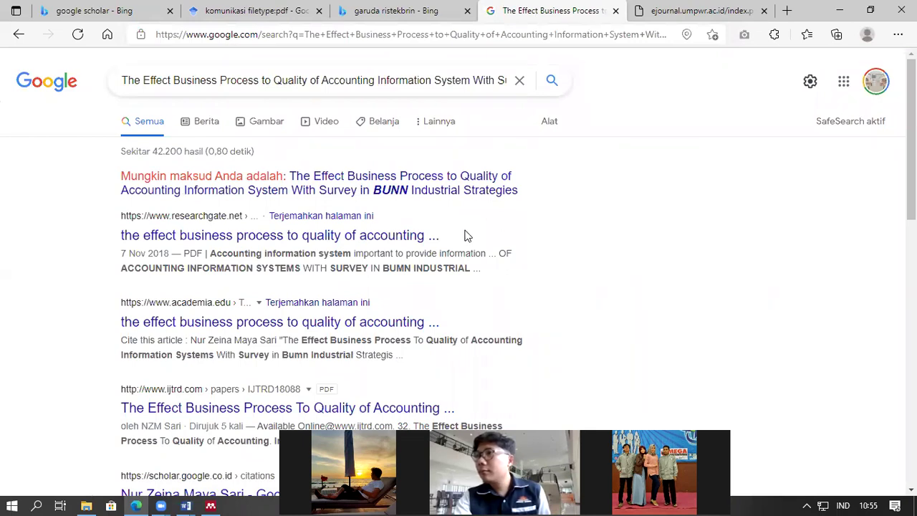
# Step: Look through the results, repeat the Google search with the full title in quotation marks, and review the new results
pyautogui.scroll(-1, 464, 236)
pyautogui.scroll(-2, 465, 235)
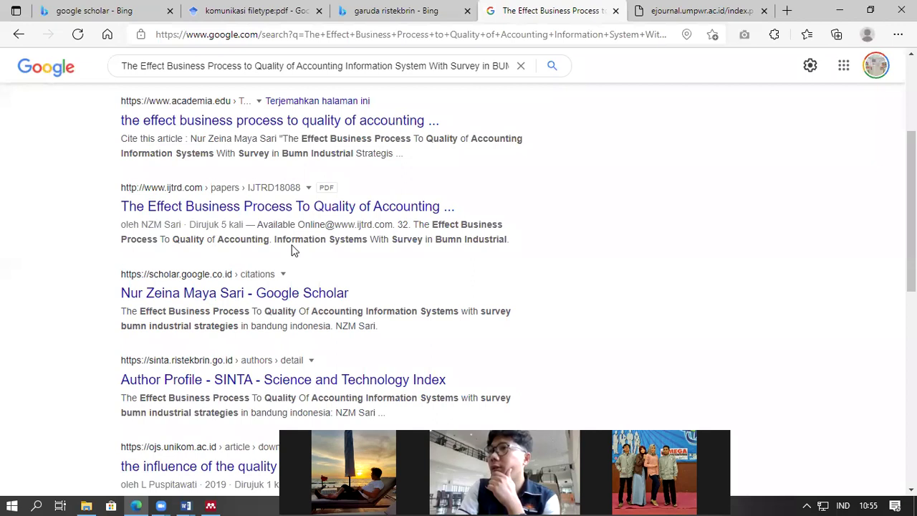
pyautogui.scroll(3, 351, 222)
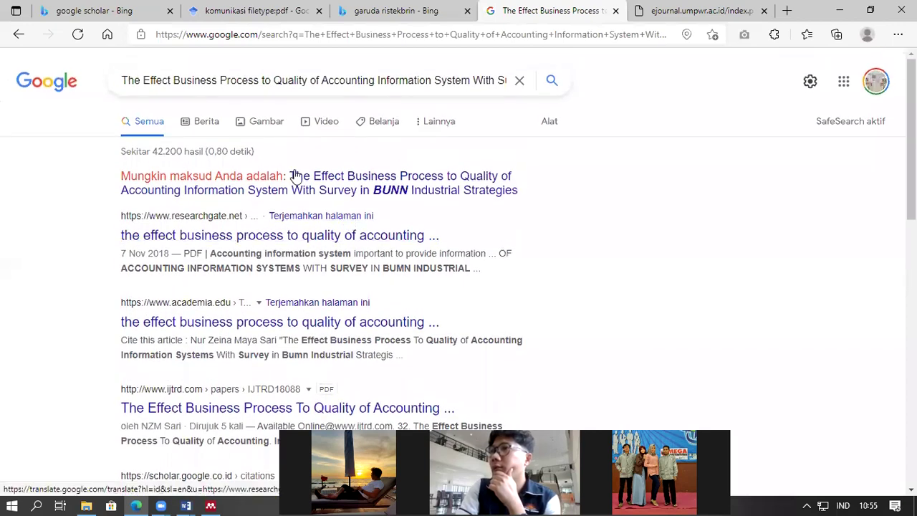
pyautogui.click(123, 80)
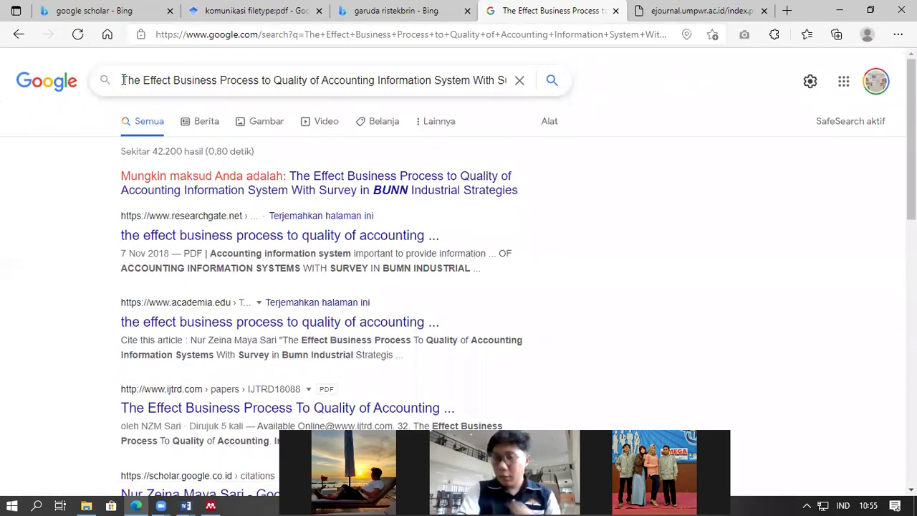
pyautogui.press('End')
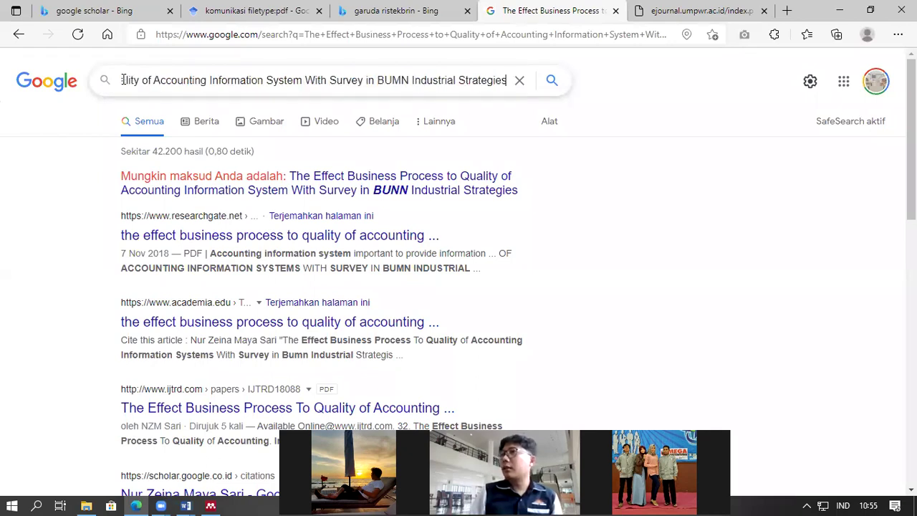
pyautogui.write('"')
pyautogui.press('Return')
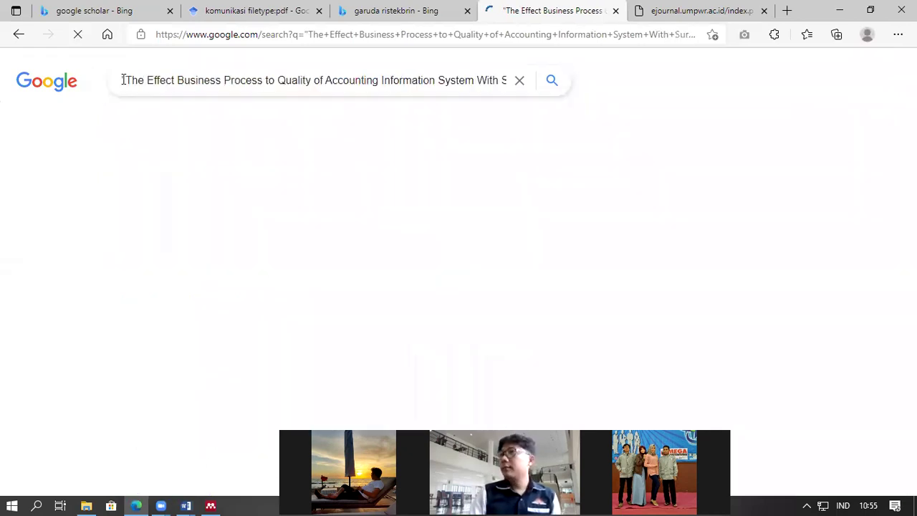
pyautogui.scroll(-1, 262, 195)
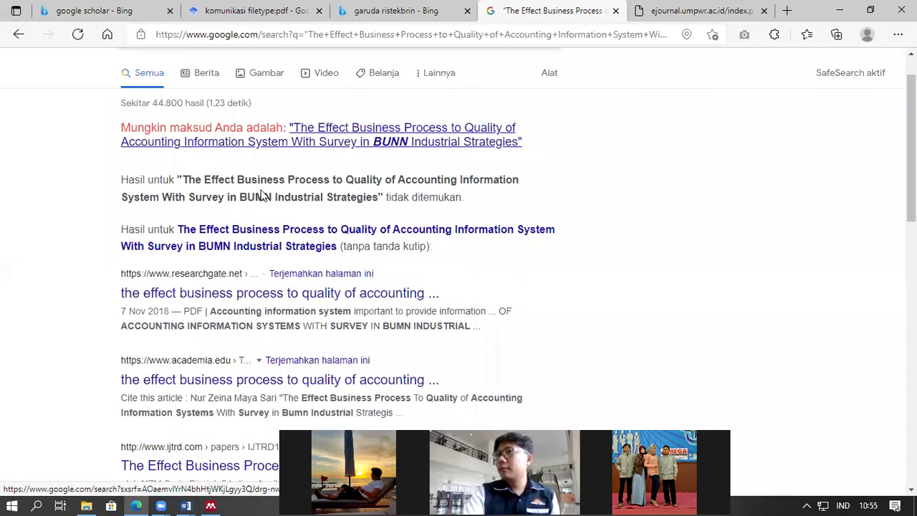
pyautogui.scroll(-2, 261, 195)
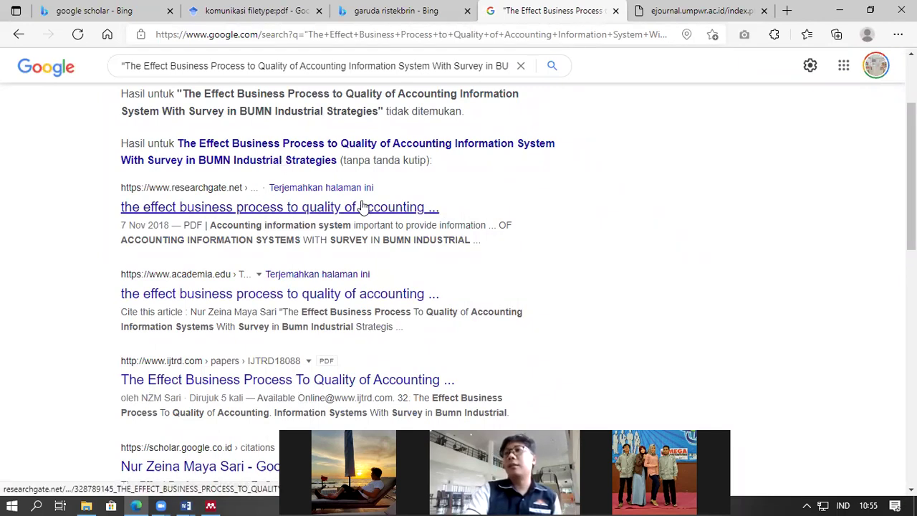
pyautogui.click(210, 506)
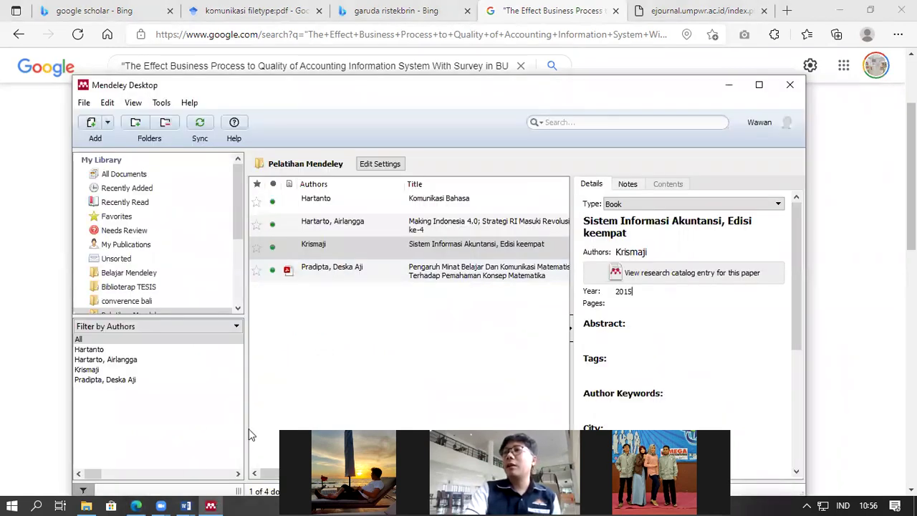
pyautogui.click(106, 123)
pyautogui.click(127, 184)
pyautogui.click(416, 198)
pyautogui.click(414, 286)
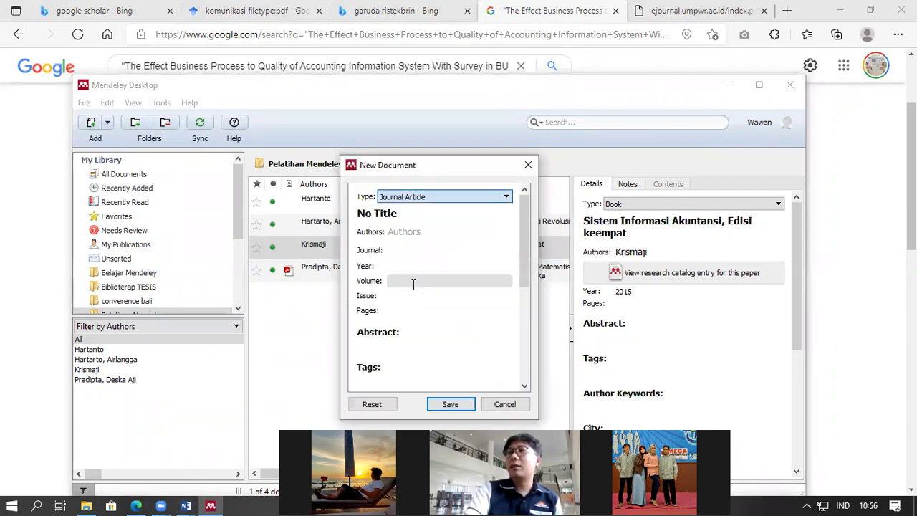
pyautogui.click(505, 404)
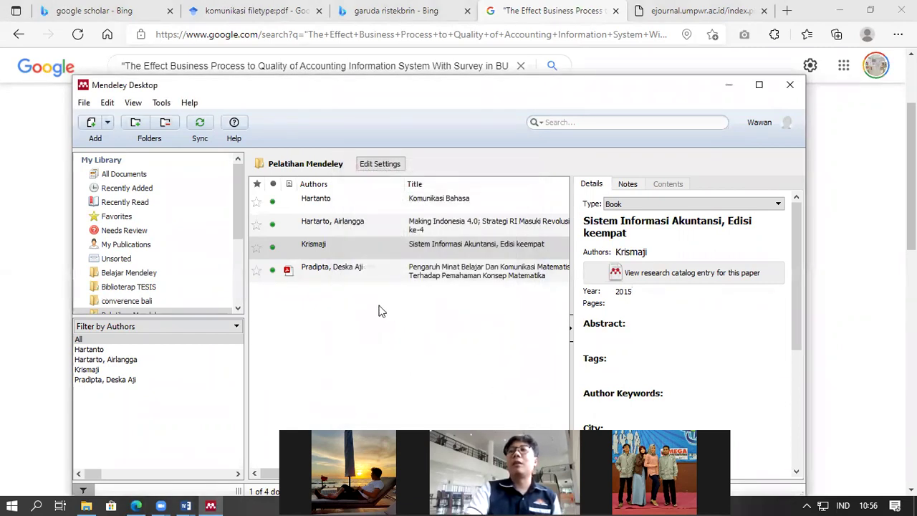
# Step: Switch to the Word article and select American Psychological Association 7th edition as the Mendeley citation style
pyautogui.moveTo(187, 501)
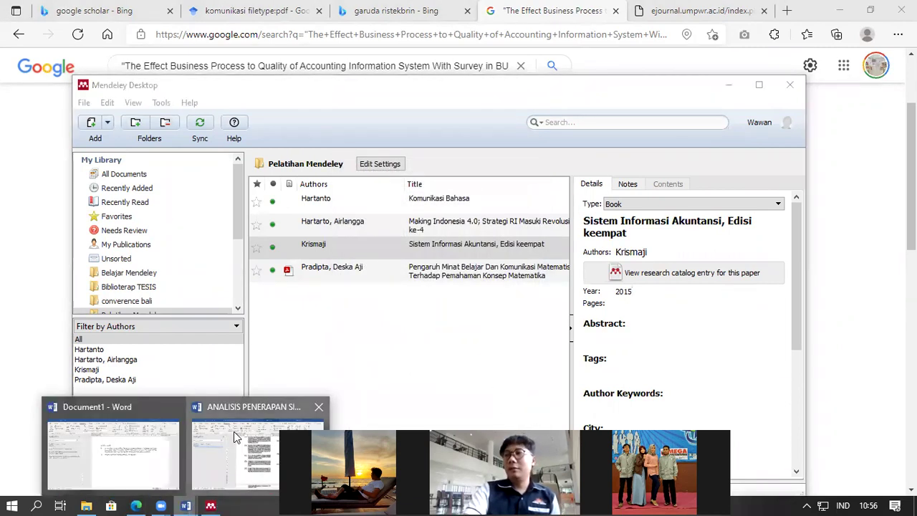
pyautogui.click(237, 483)
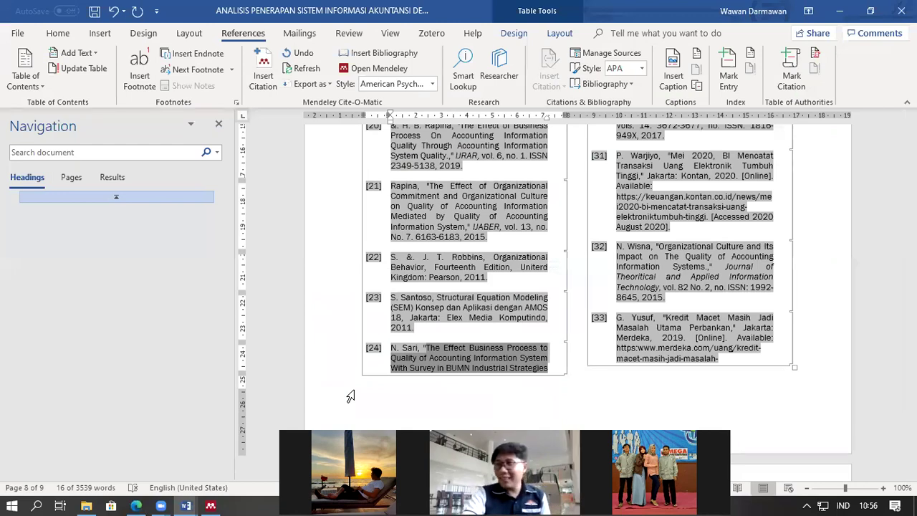
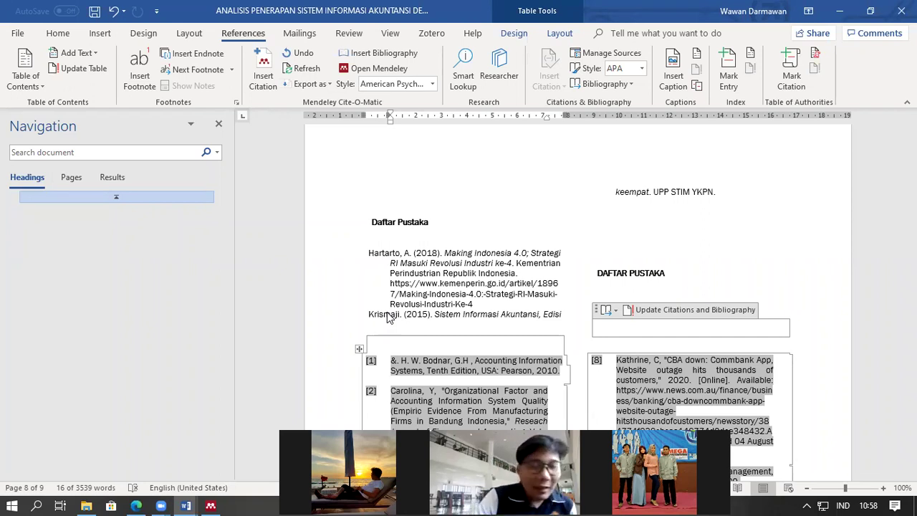
pyautogui.click(389, 83)
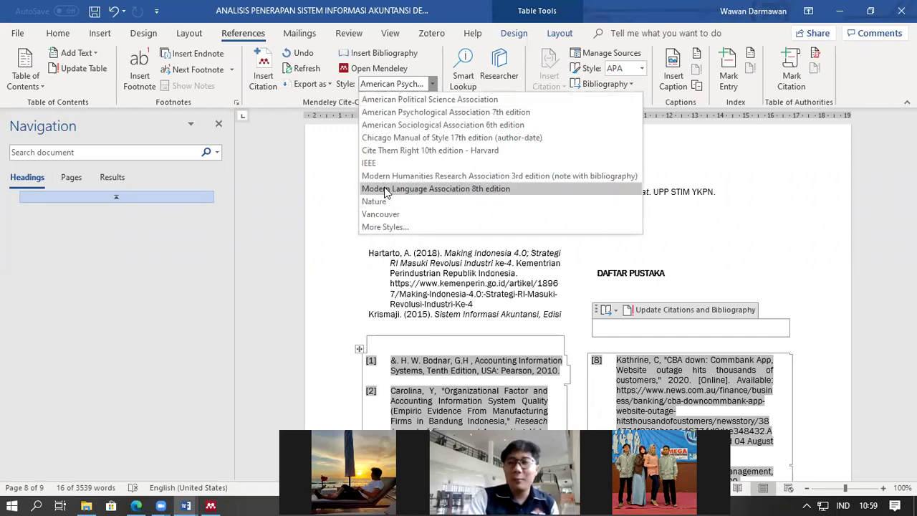
pyautogui.click(211, 505)
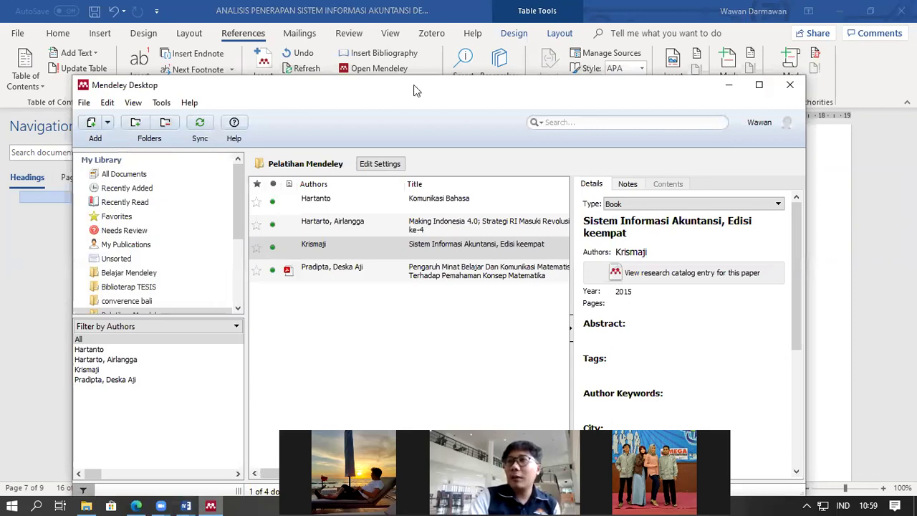
pyautogui.click(440, 67)
pyautogui.click(405, 84)
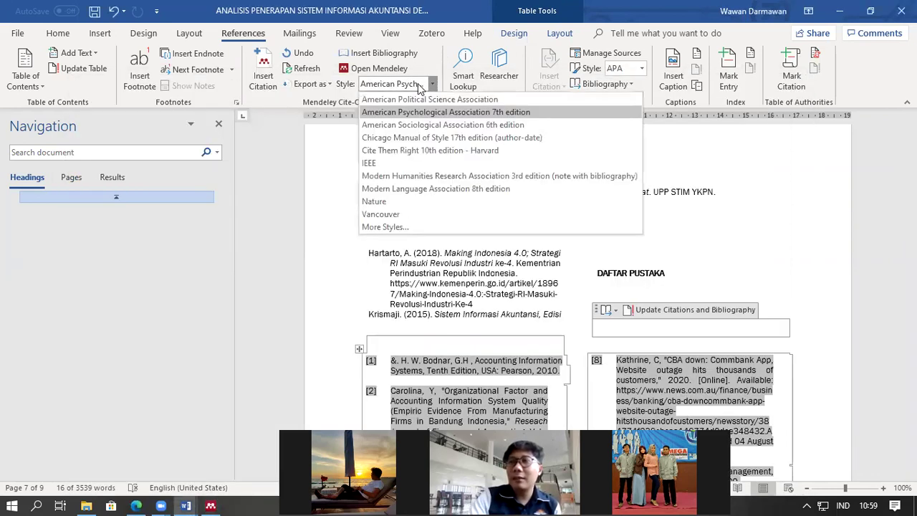
pyautogui.click(422, 112)
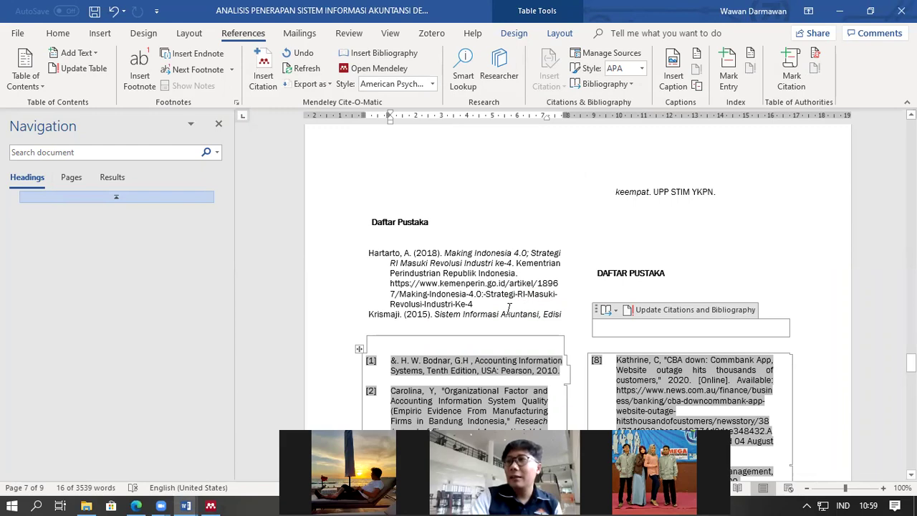
# Step: Try the American Sociological Association 6th edition citation style on the first Pendahuluan paragraph and switch back to American Psychological Association 7th edition
pyautogui.scroll(-2, 497, 308)
pyautogui.scroll(7, 528, 311)
pyautogui.moveTo(912, 350); pyautogui.dragTo(911, 144)
pyautogui.scroll(-6, 599, 309)
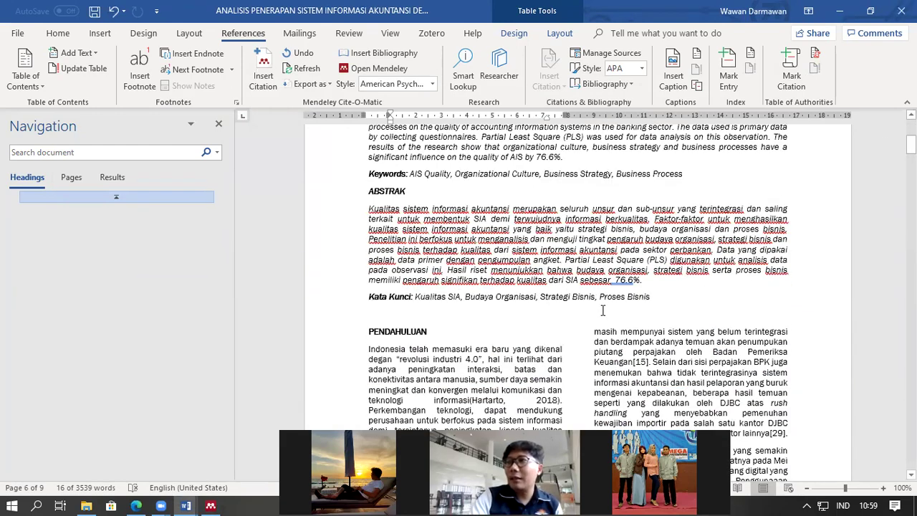
pyautogui.scroll(-4, 599, 309)
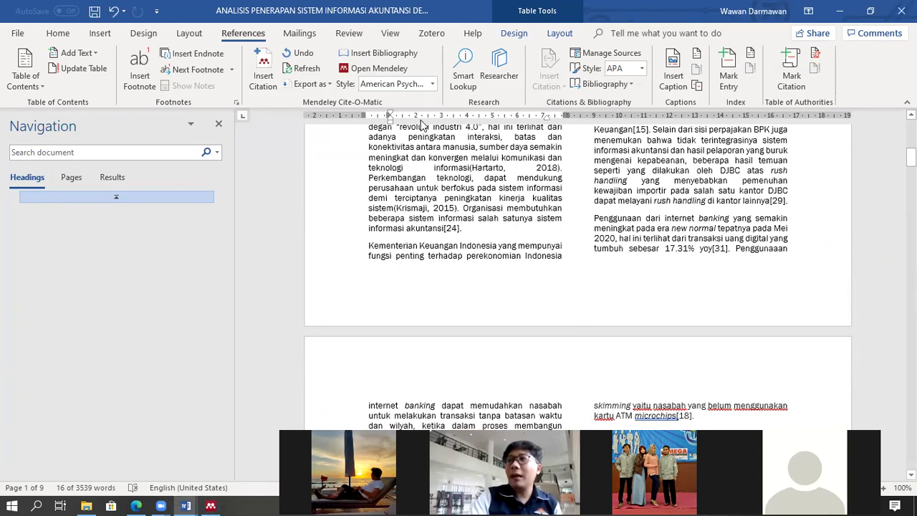
pyautogui.click(433, 84)
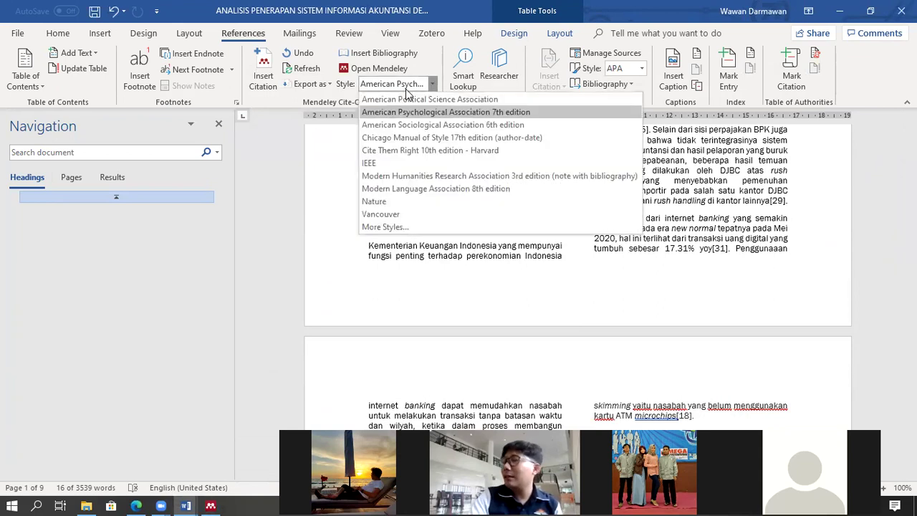
pyautogui.click(421, 125)
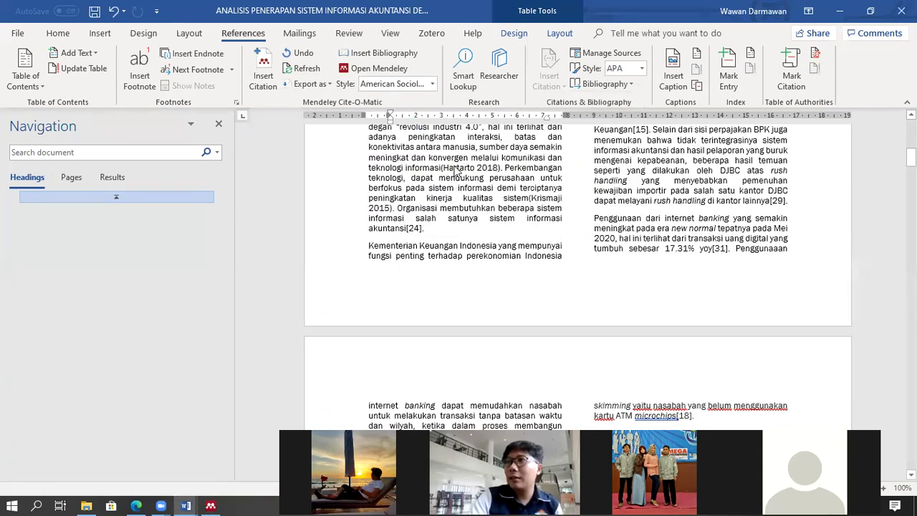
pyautogui.scroll(3, 463, 233)
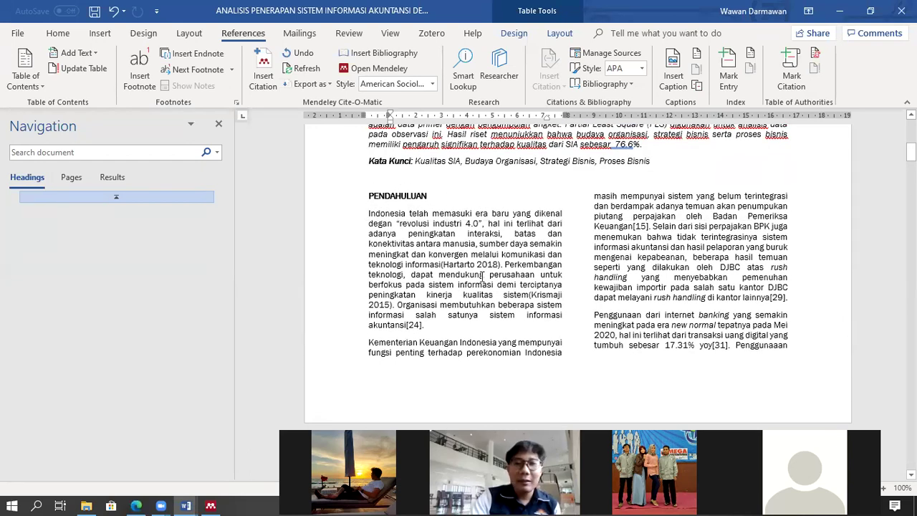
pyautogui.click(425, 84)
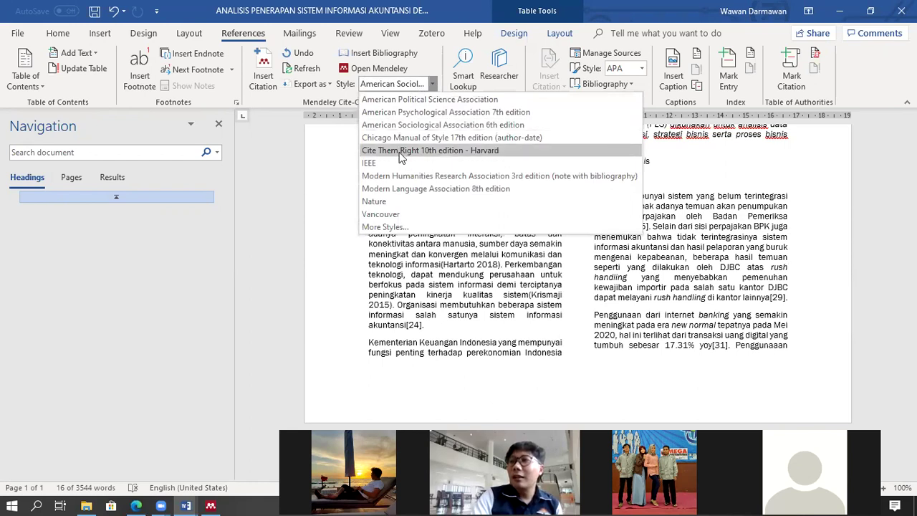
pyautogui.click(428, 112)
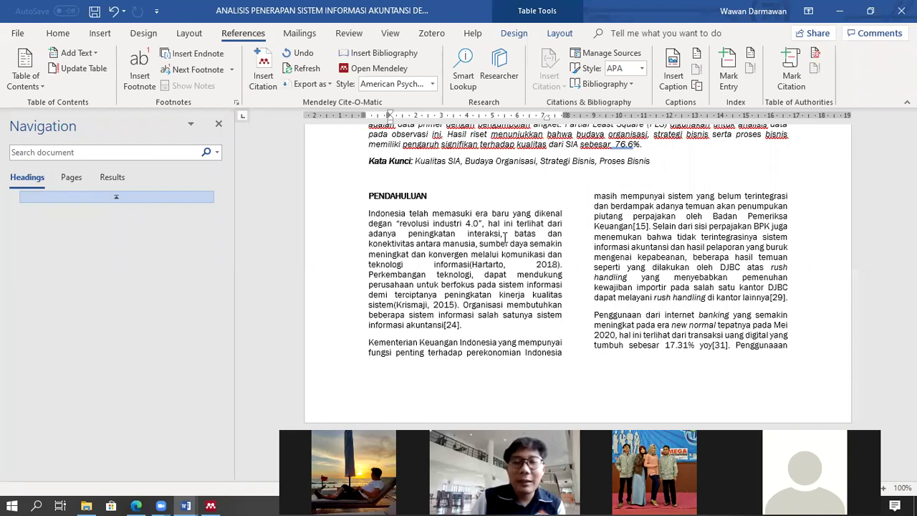
# Step: Open Mendeley's Citation Styles window, look through the installed styles, inspect the American Psychological Association 7th edition entry, and close the window
pyautogui.click(432, 84)
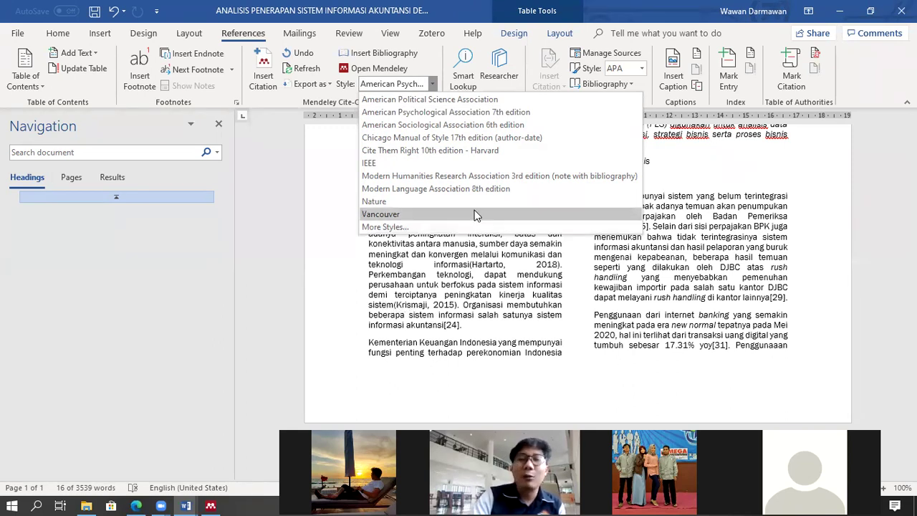
pyautogui.click(386, 227)
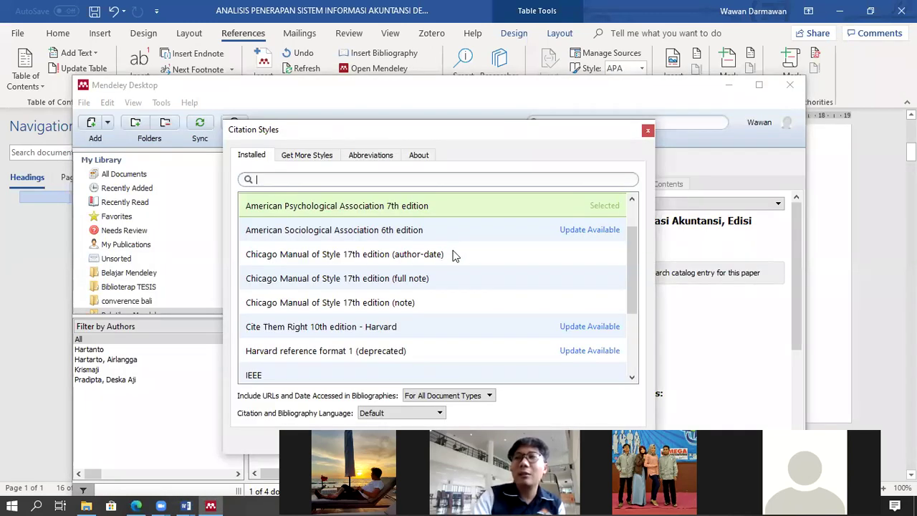
pyautogui.scroll(-2, 453, 256)
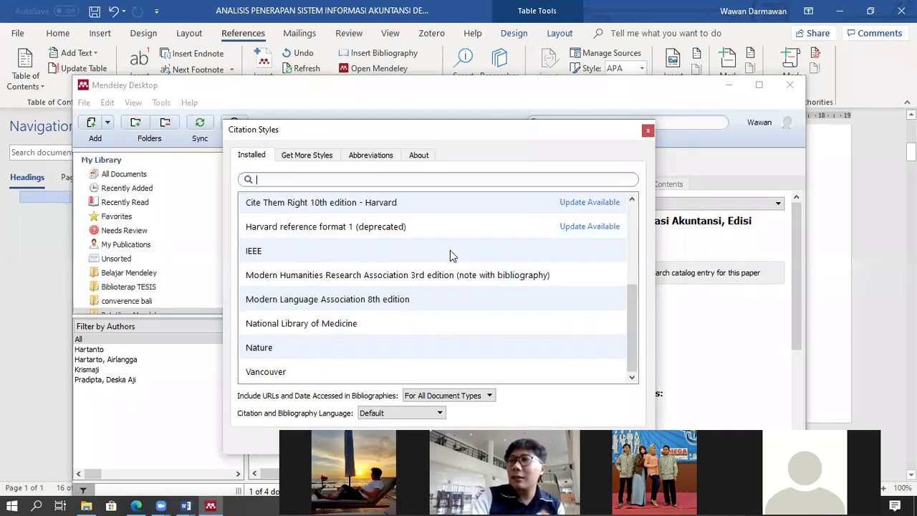
pyautogui.scroll(3, 453, 253)
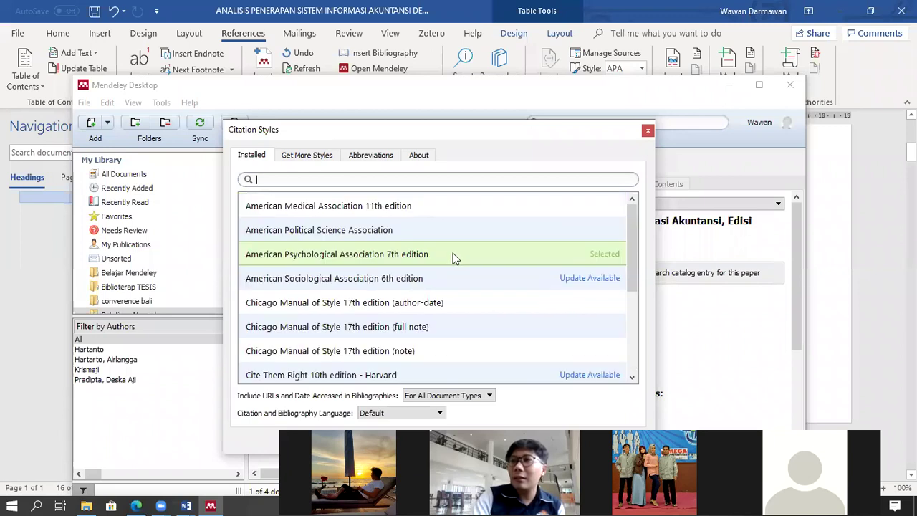
pyautogui.click(362, 260)
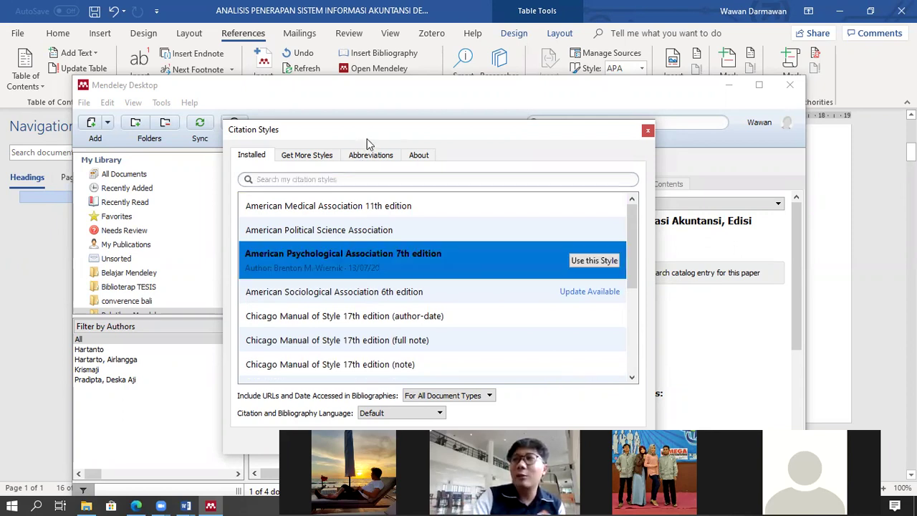
pyautogui.moveTo(373, 131); pyautogui.dragTo(365, 79)
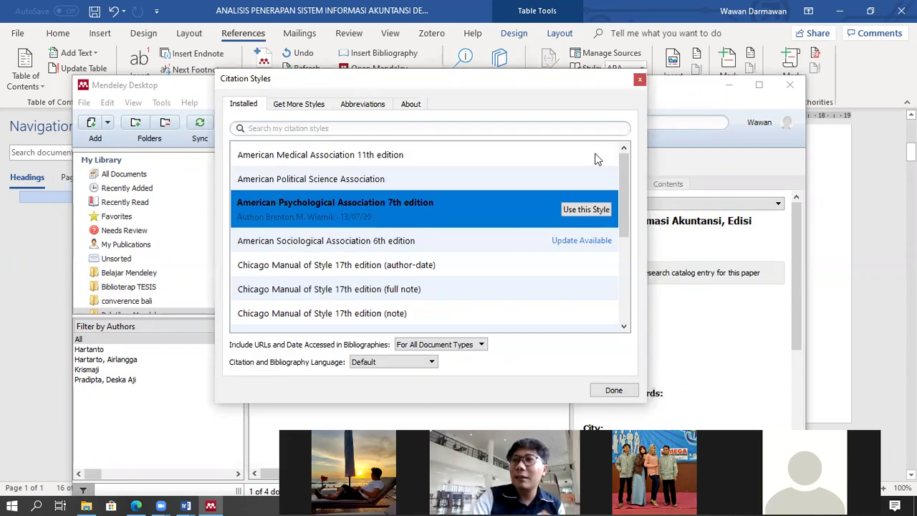
pyautogui.click(640, 79)
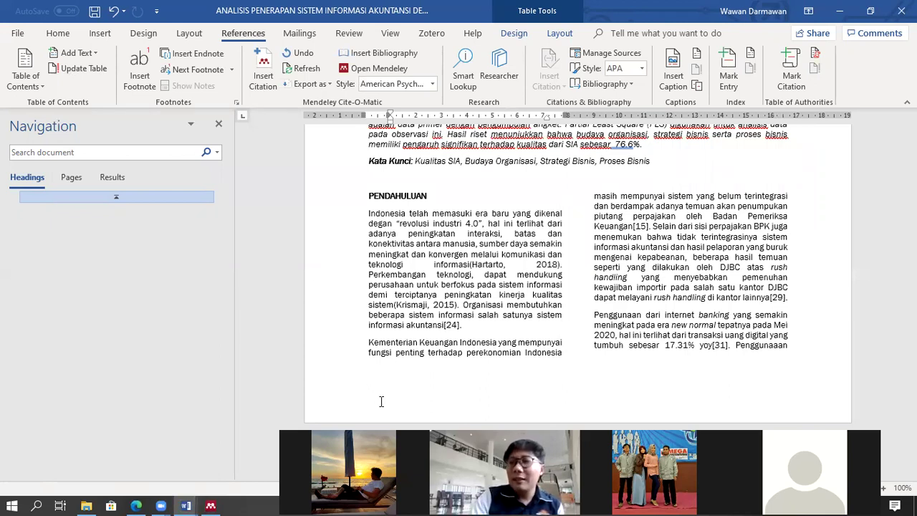
pyautogui.click(210, 506)
pyautogui.click(210, 506)
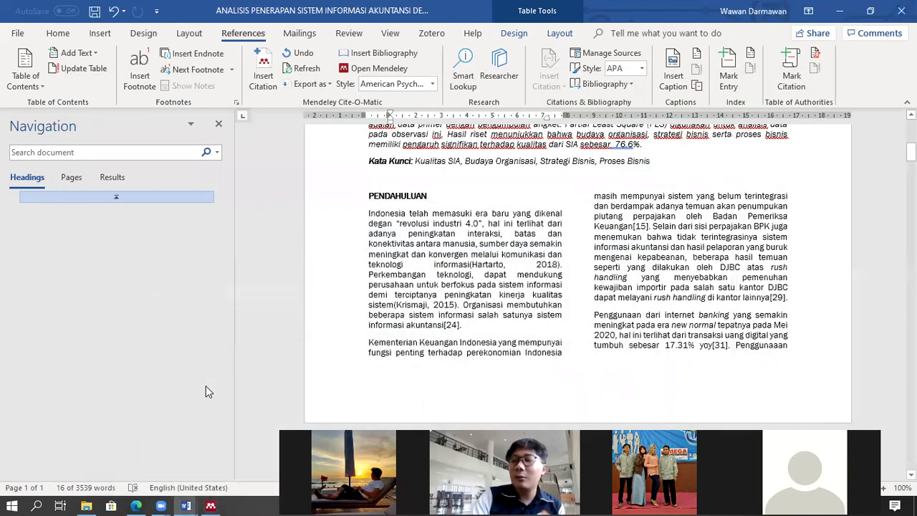
pyautogui.click(211, 506)
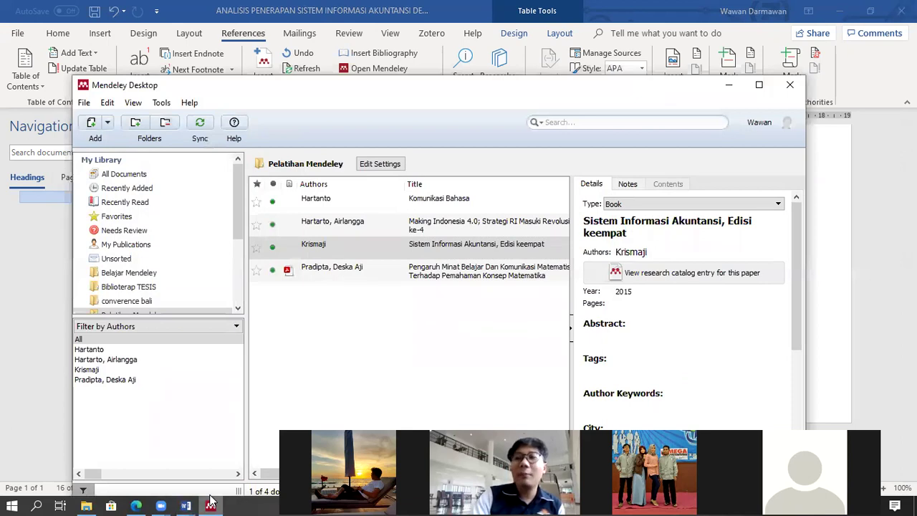
pyautogui.click(211, 506)
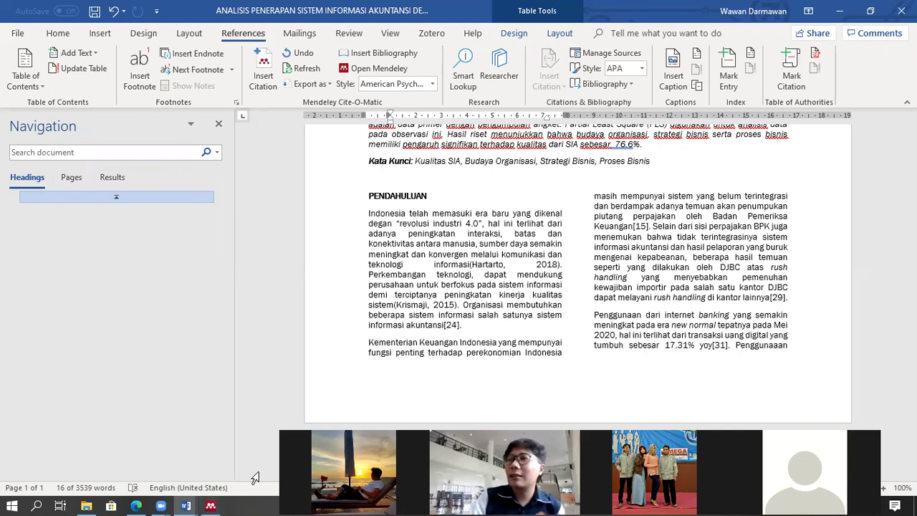
# Step: Examine entry [24] in the manual reference list and go back through the article's body text toward the opening pages
pyautogui.moveTo(911, 237); pyautogui.dragTo(912, 387)
pyautogui.scroll(-12, 623, 287)
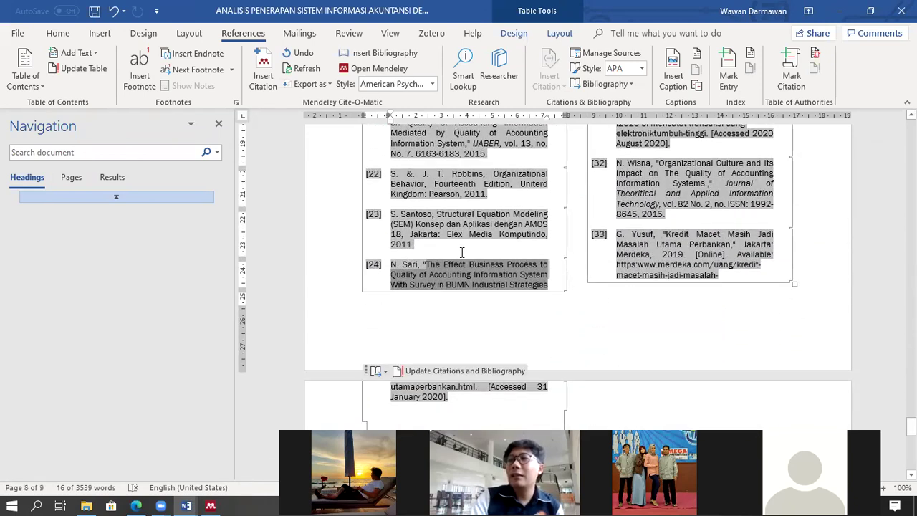
pyautogui.scroll(10, 462, 252)
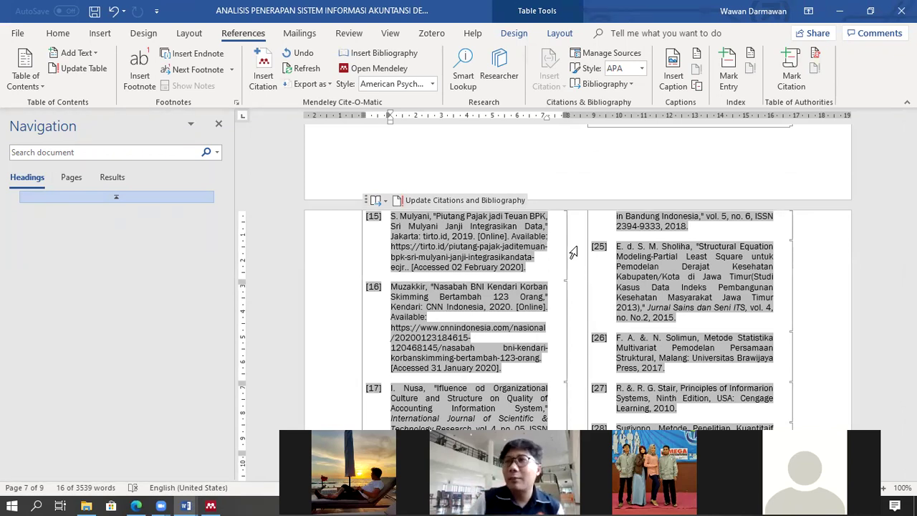
pyautogui.scroll(5, 548, 254)
pyautogui.scroll(15, 550, 254)
pyautogui.scroll(7, 438, 196)
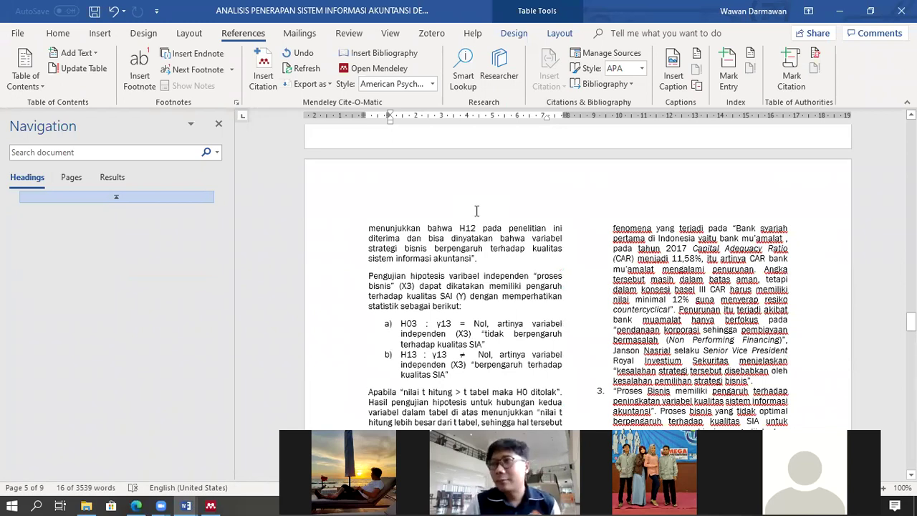
pyautogui.scroll(15, 477, 211)
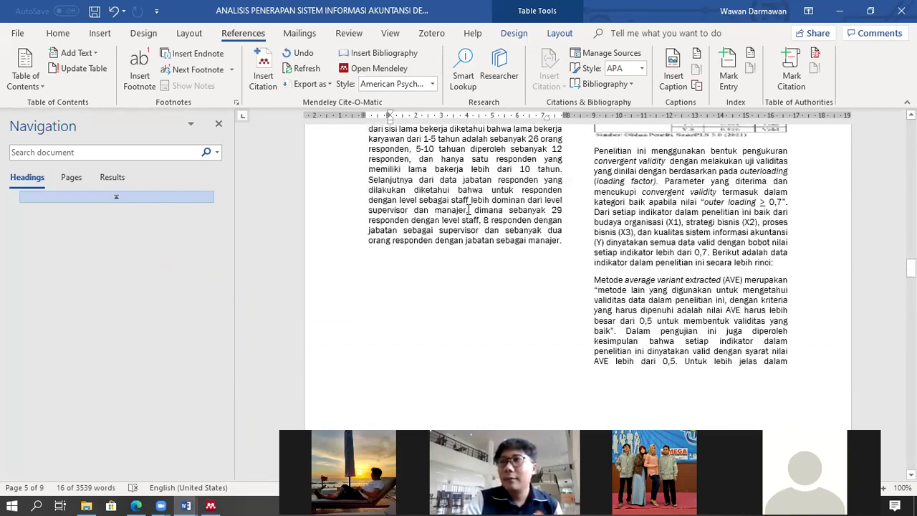
pyautogui.scroll(15, 464, 210)
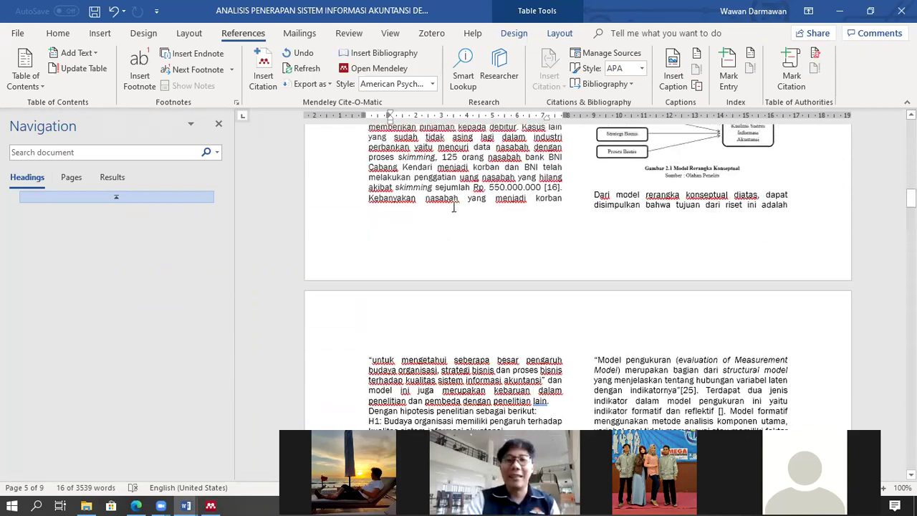